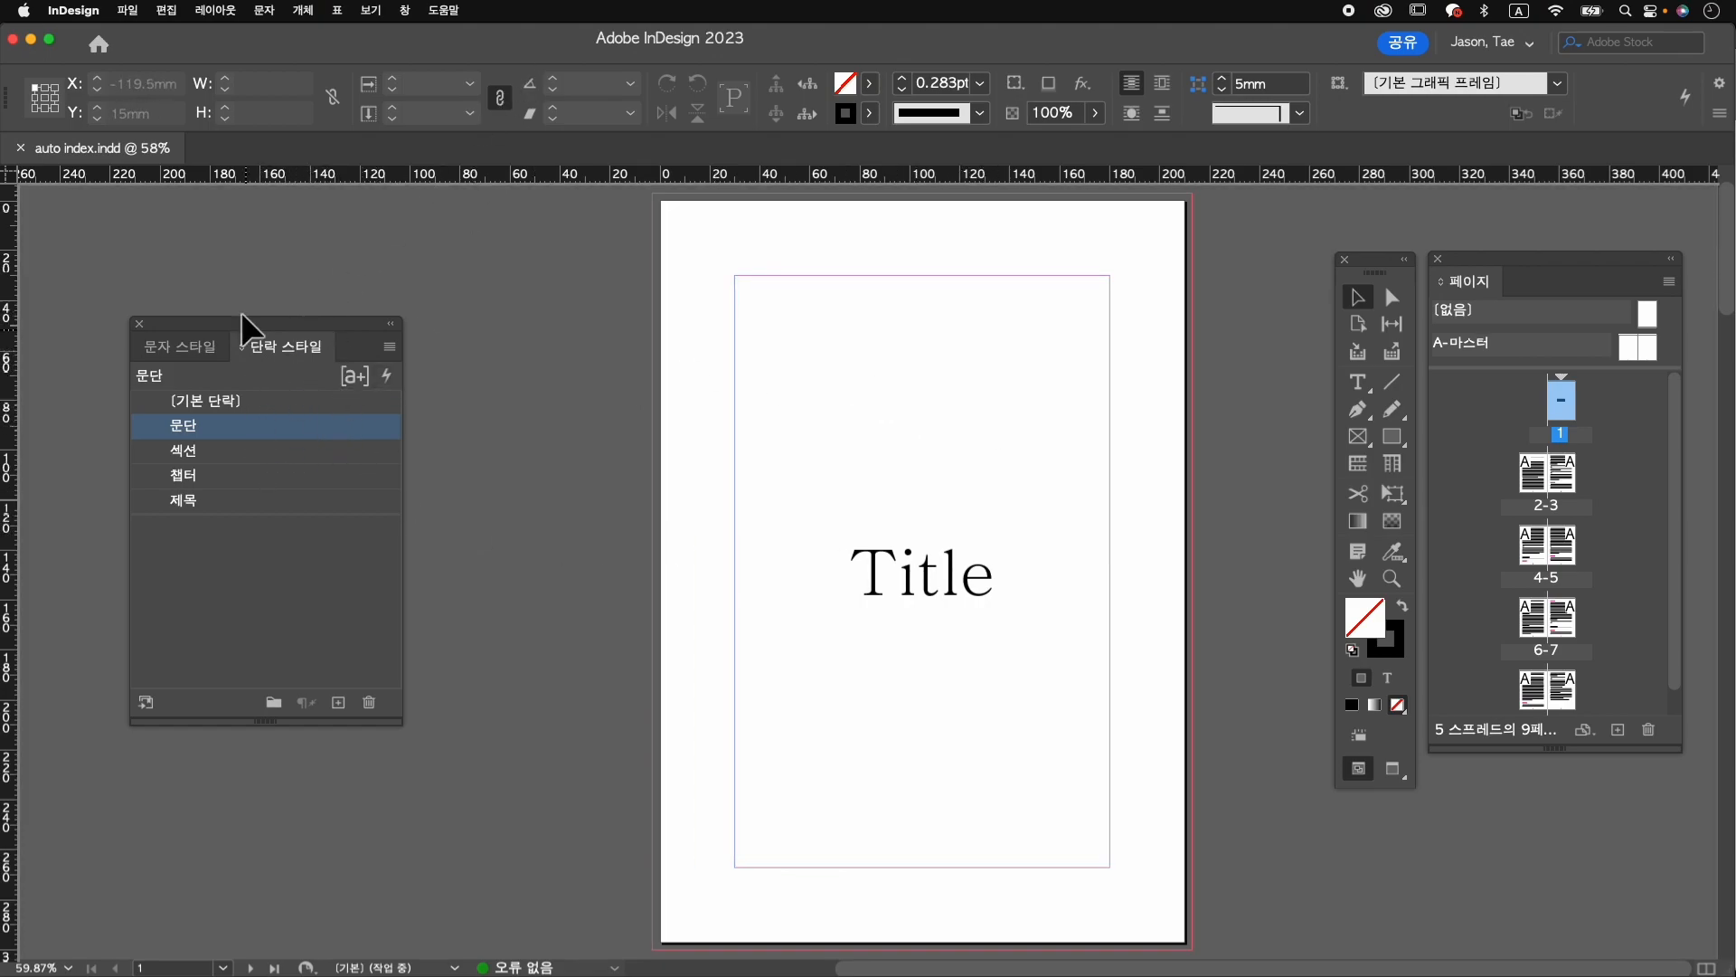
left_click(404, 11)
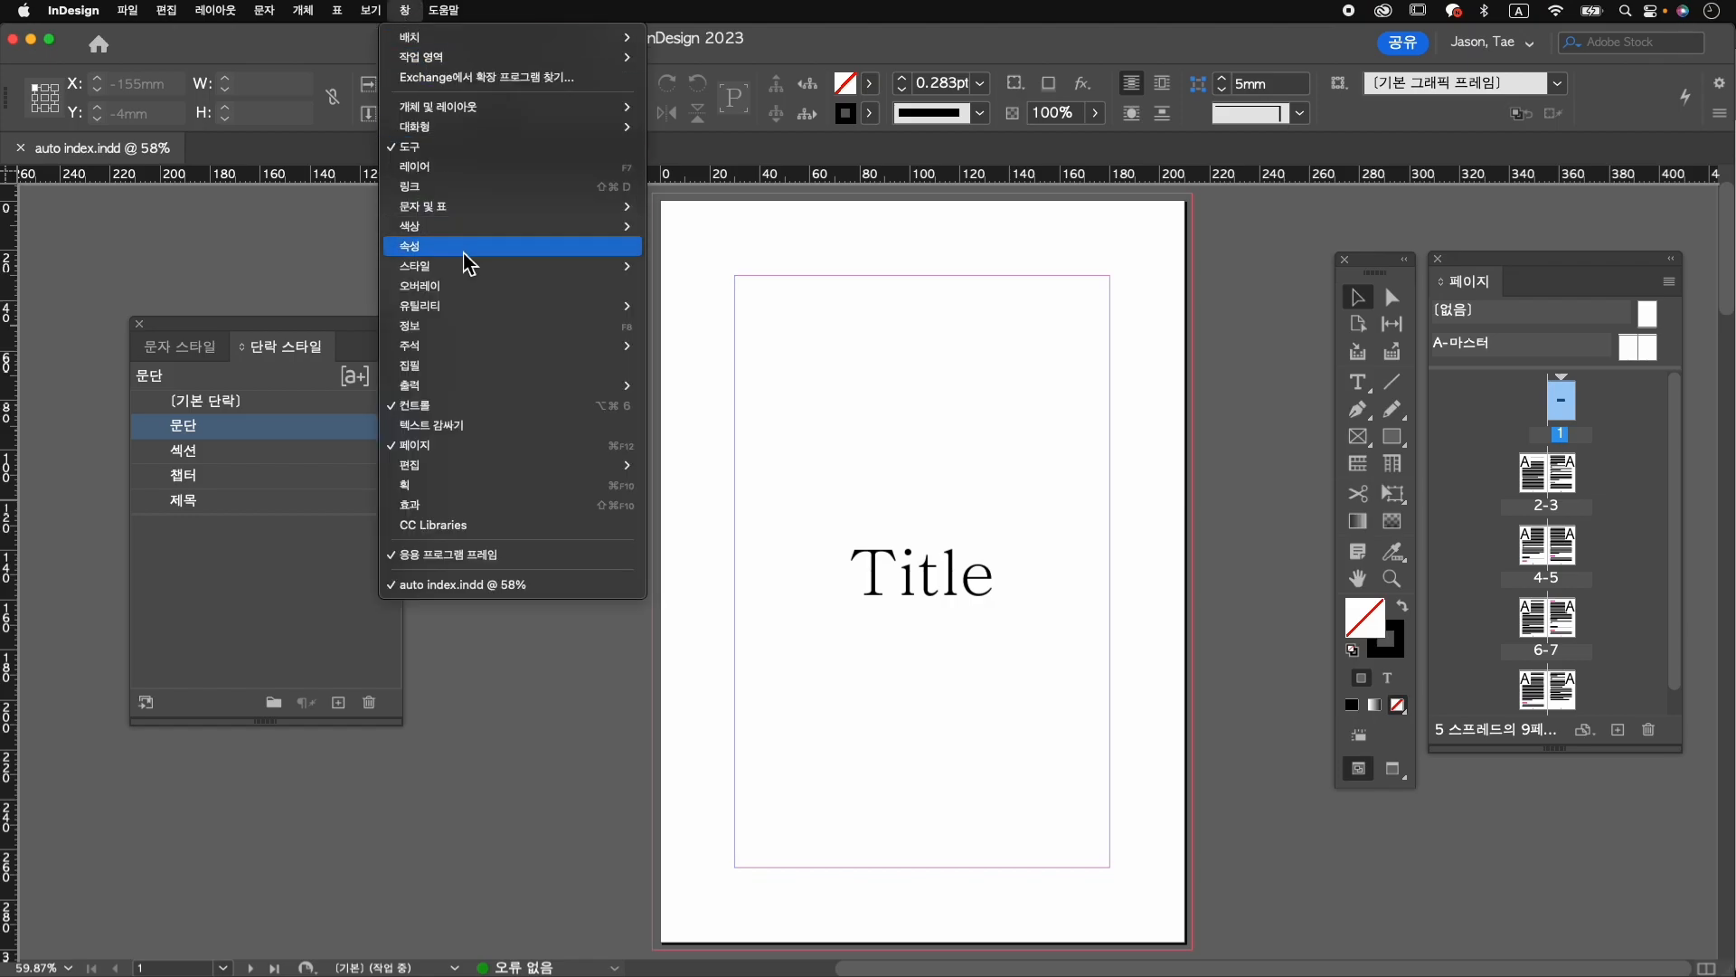
mouse_move(495, 267)
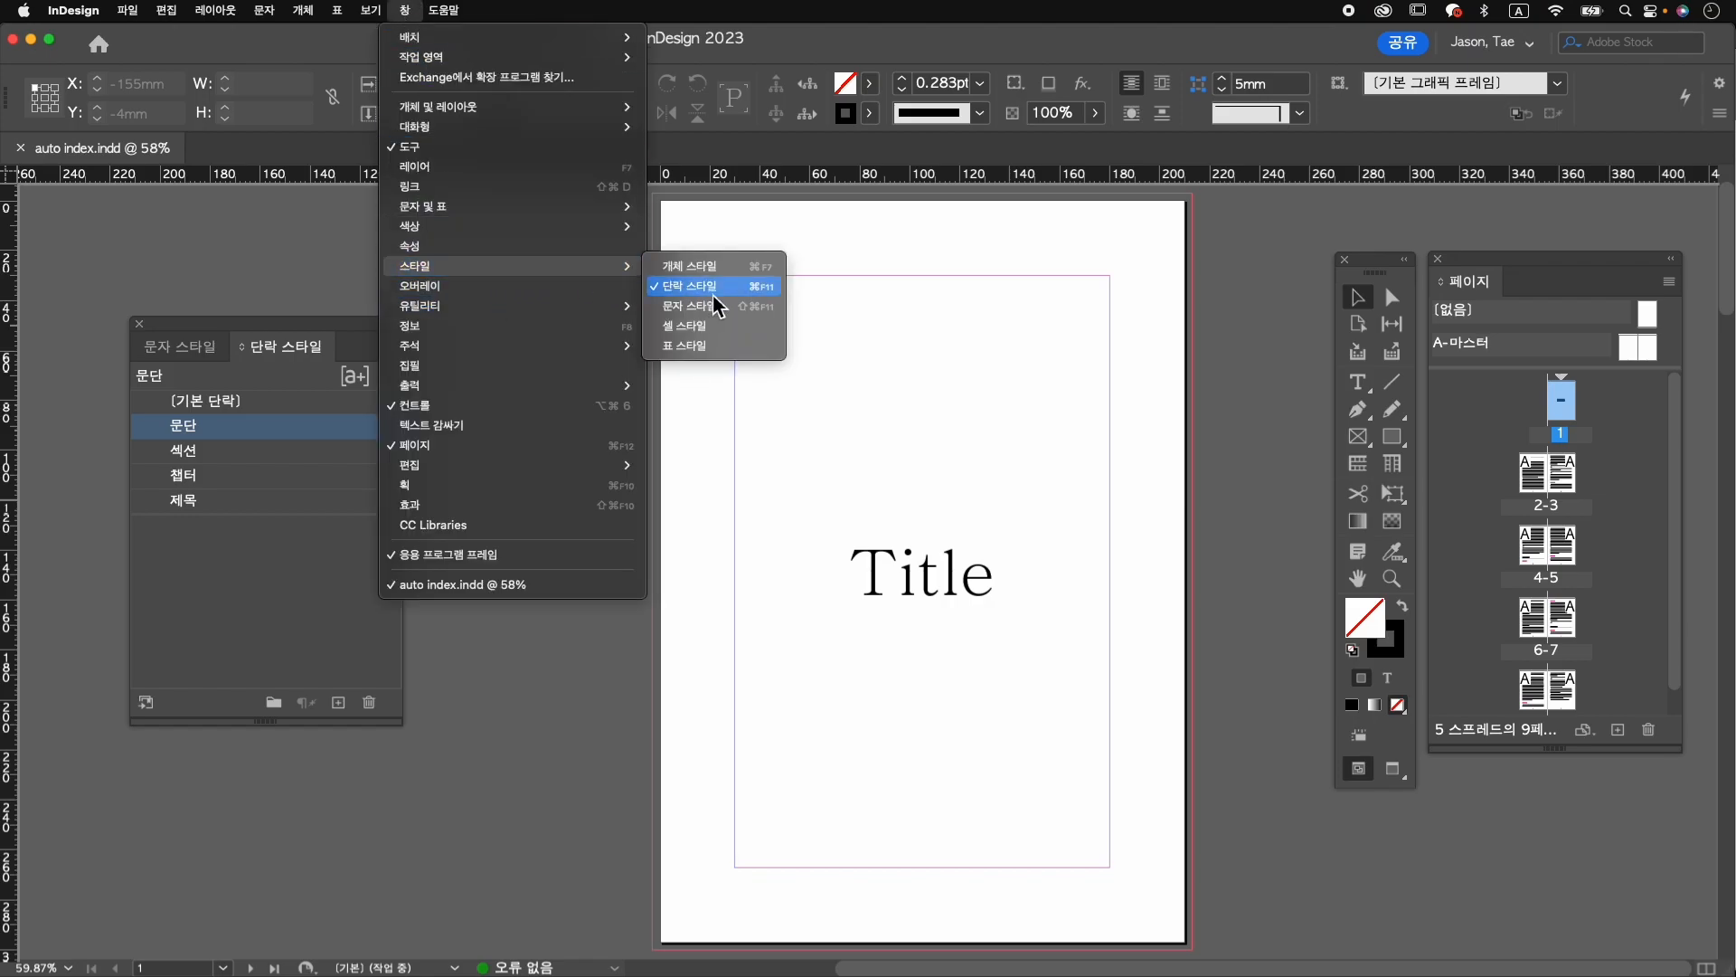
left_click(905, 51)
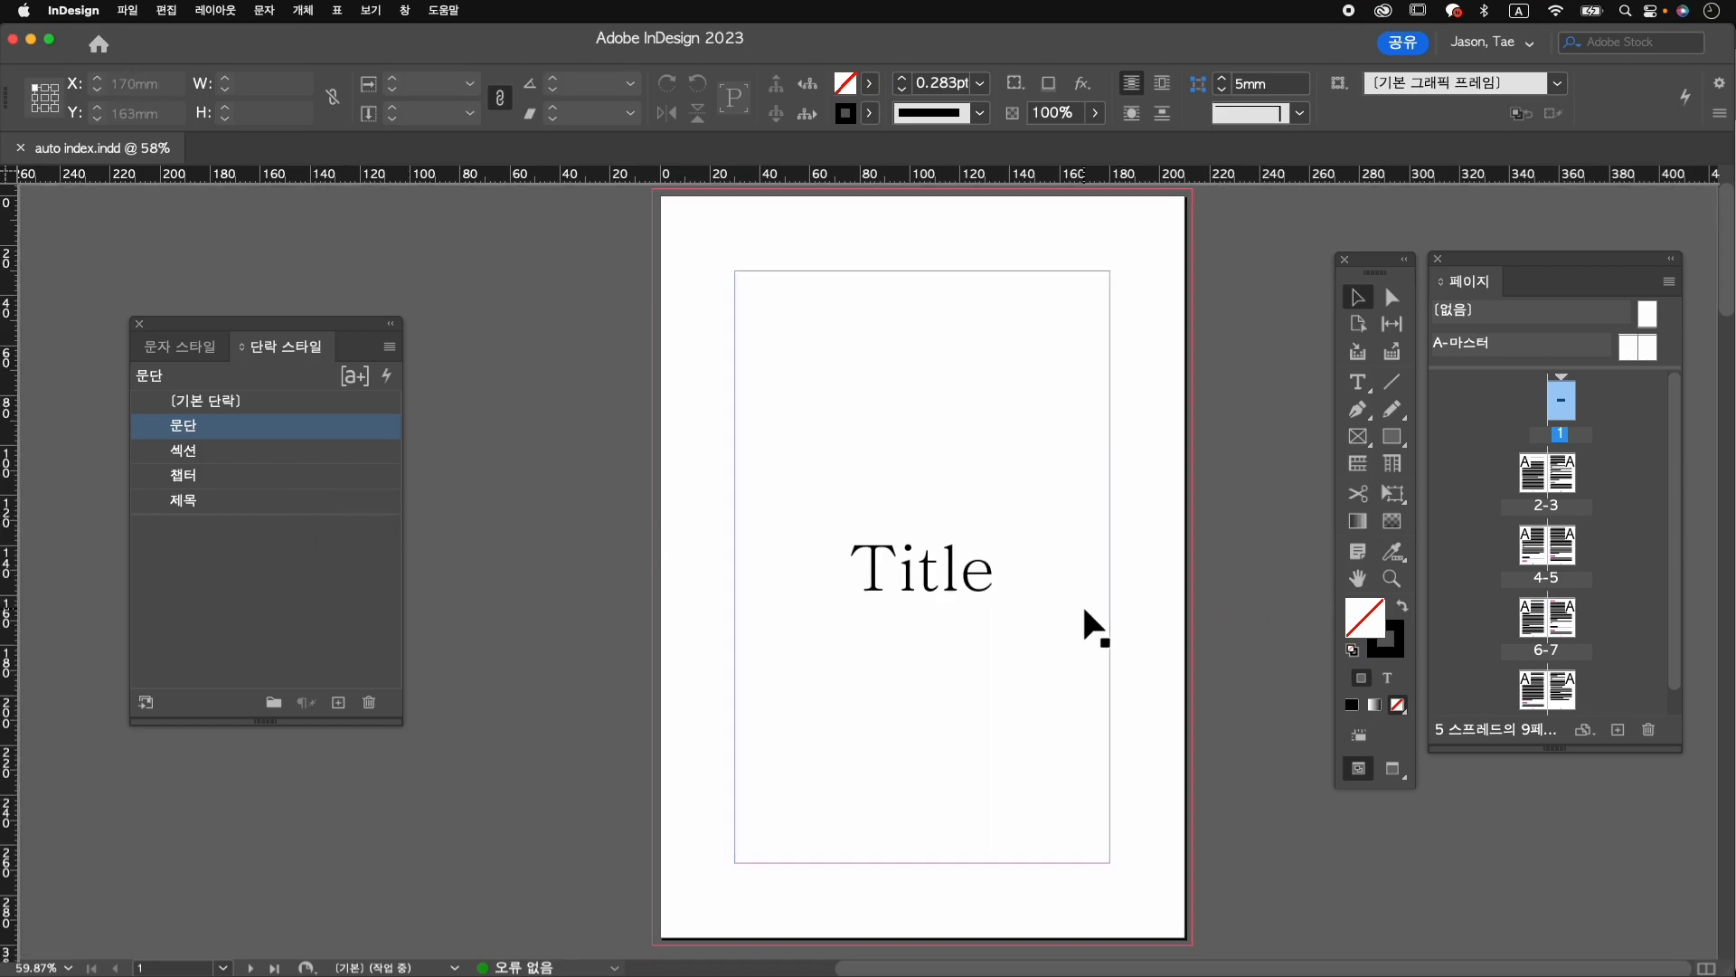
Review the indents and spacing settings of the 문단 paragraph style without changing them.
scroll(1081, 602, "down", 10)
left_click_drag(818, 549, 986, 368)
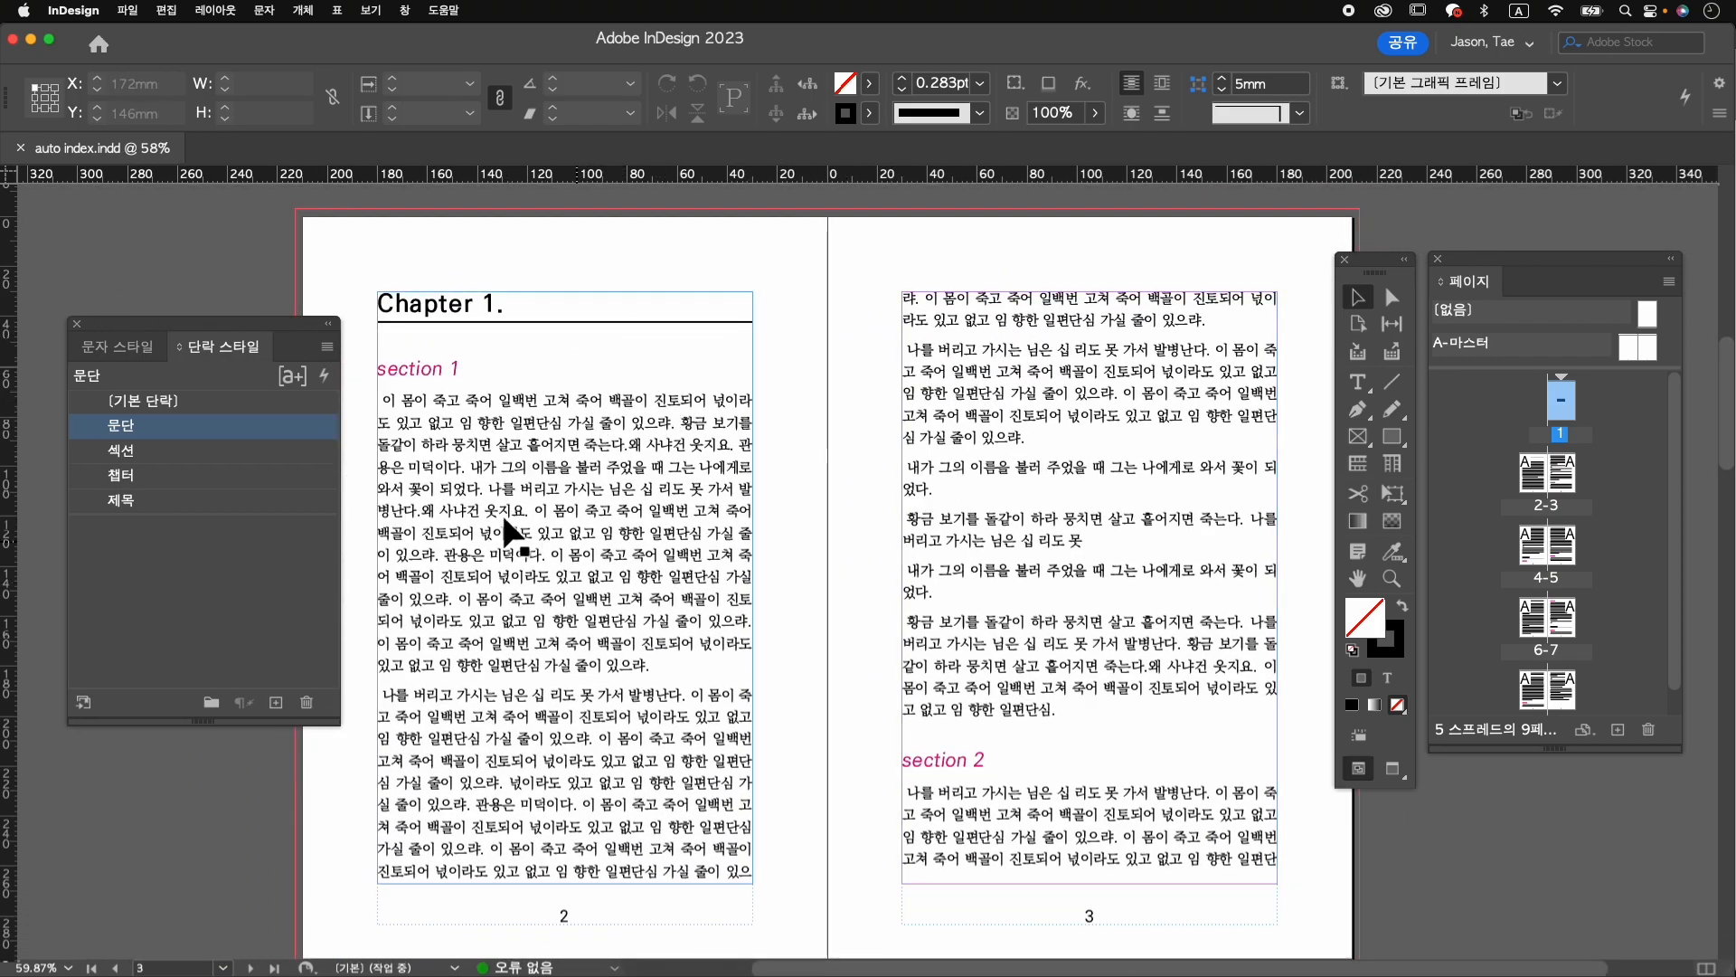
double_click(254, 432)
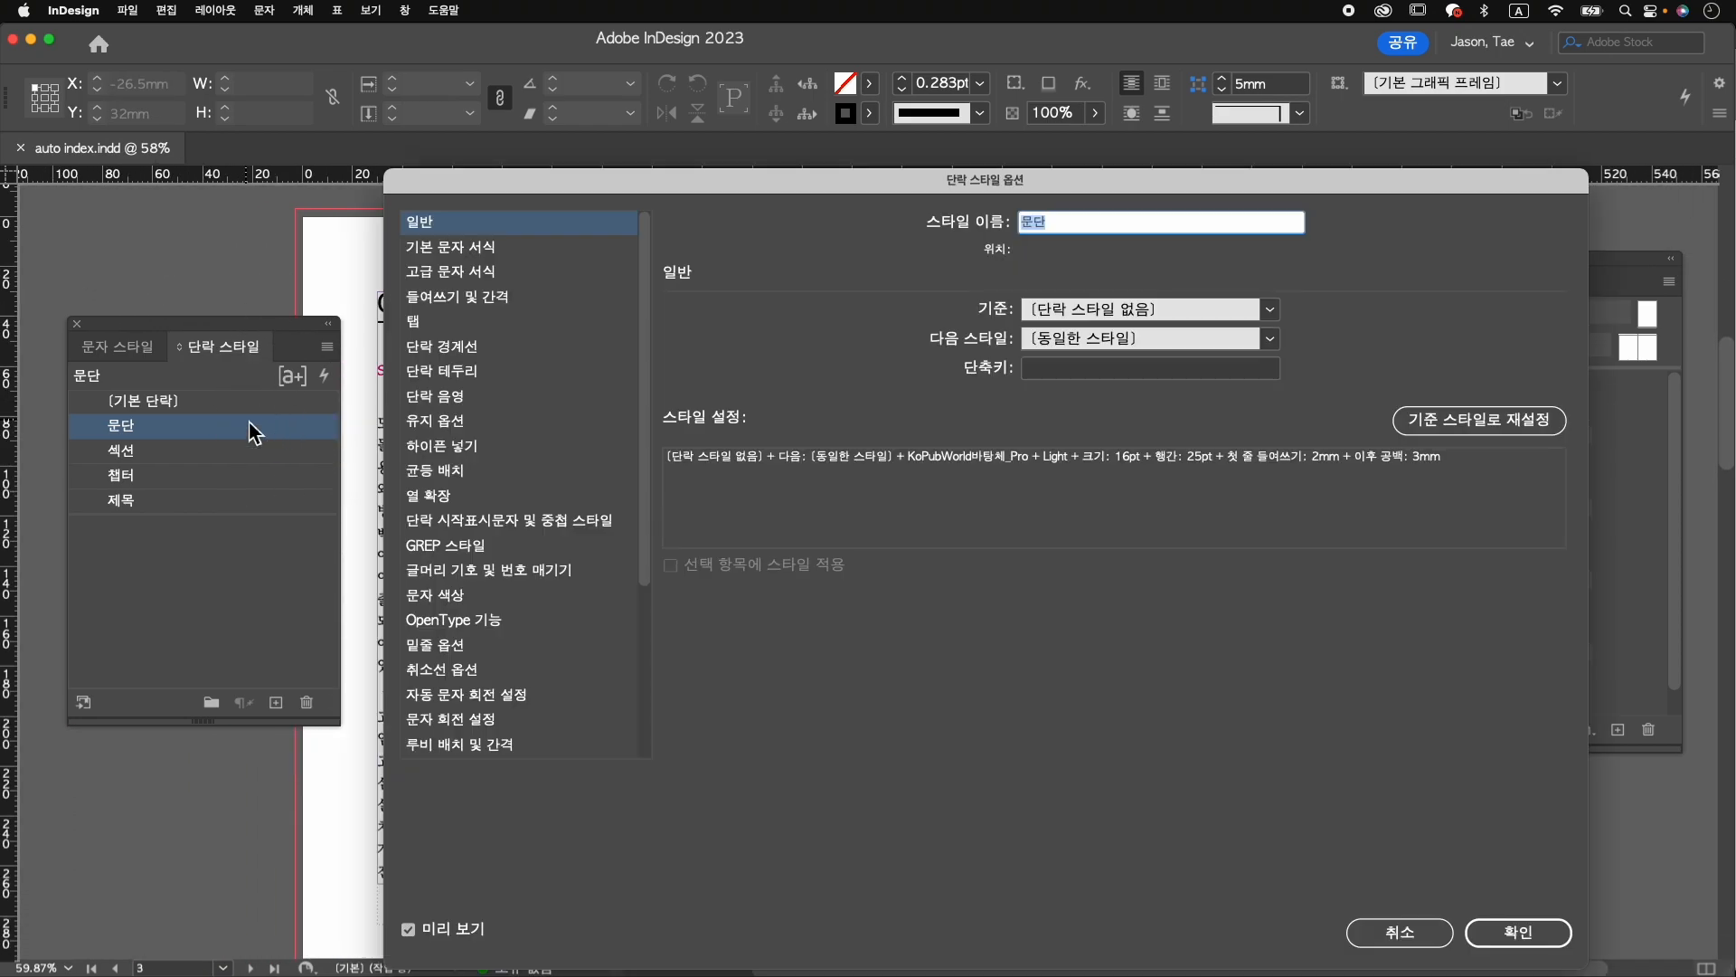
left_click(546, 305)
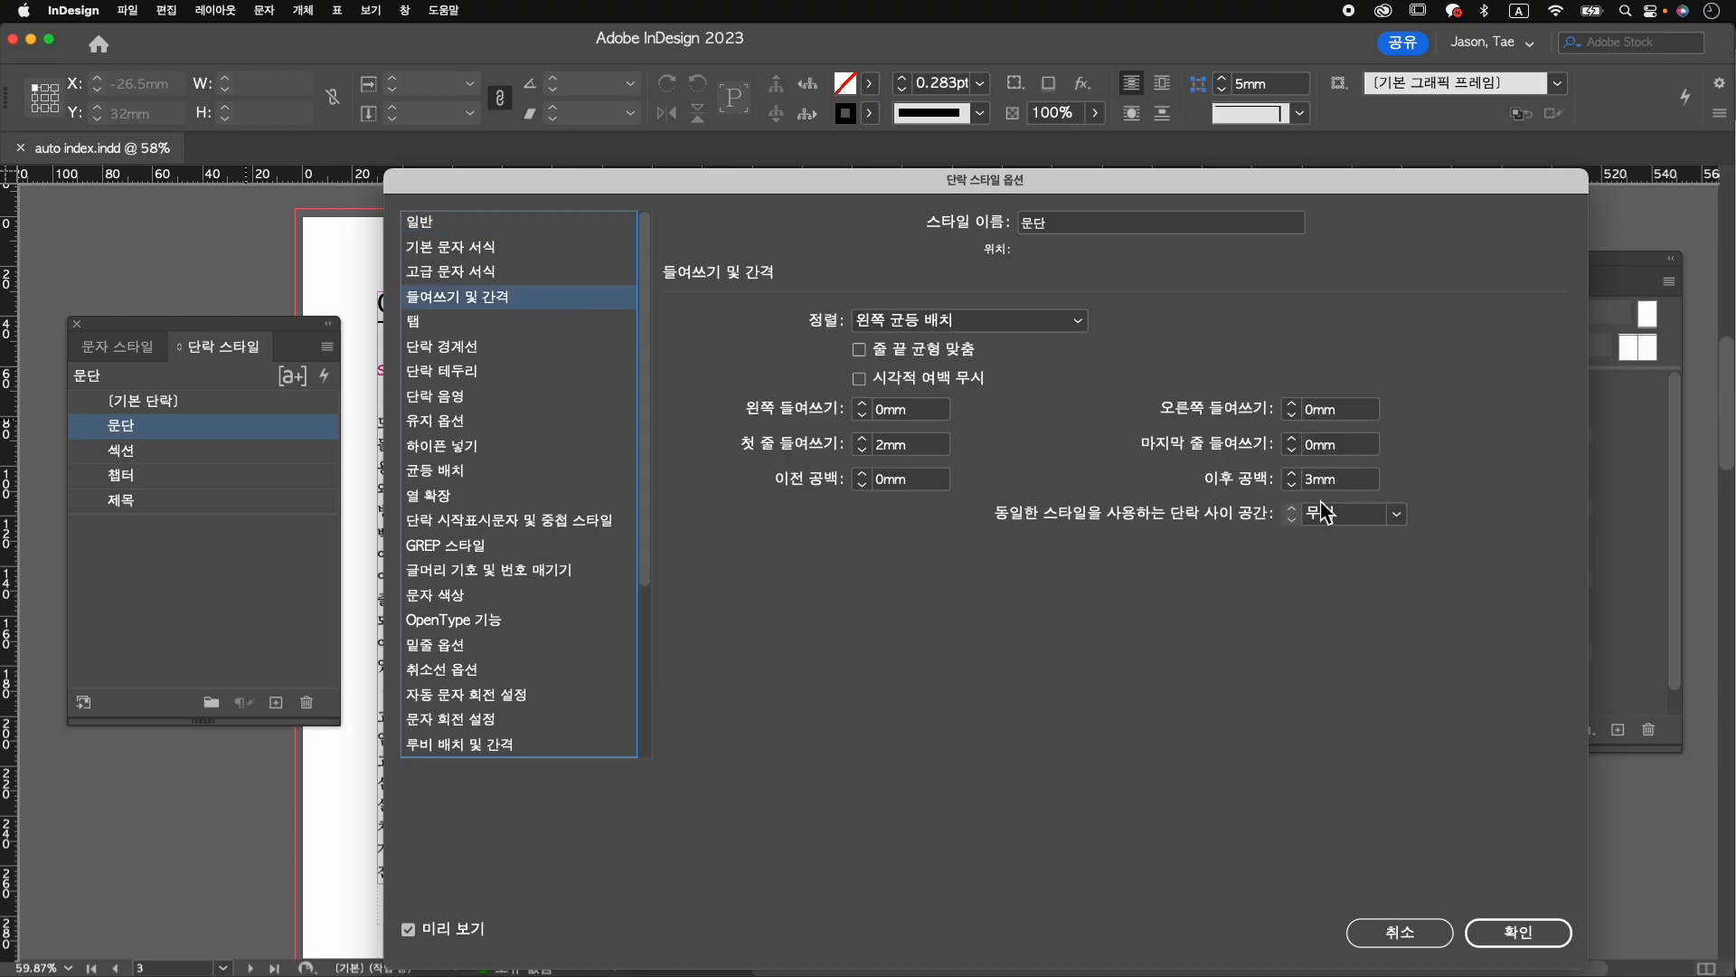
key("Return")
left_click(779, 278)
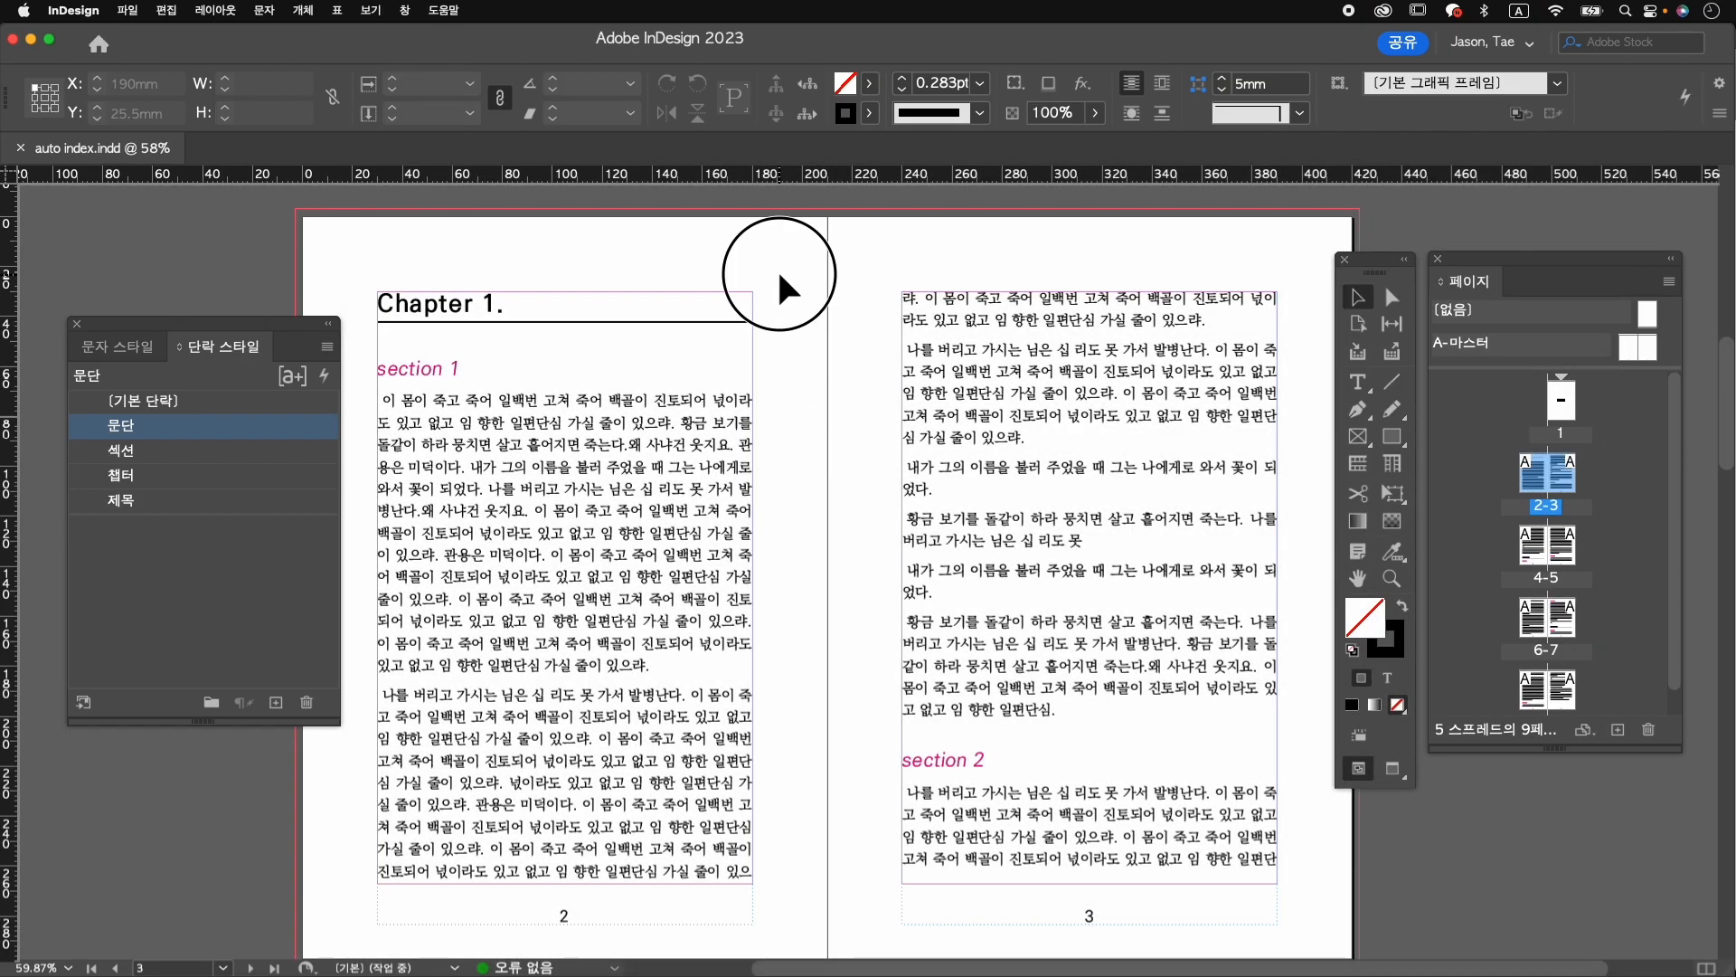
Examine the A-마스터 master spread and its page number markers.
scroll(741, 452, "down", 1)
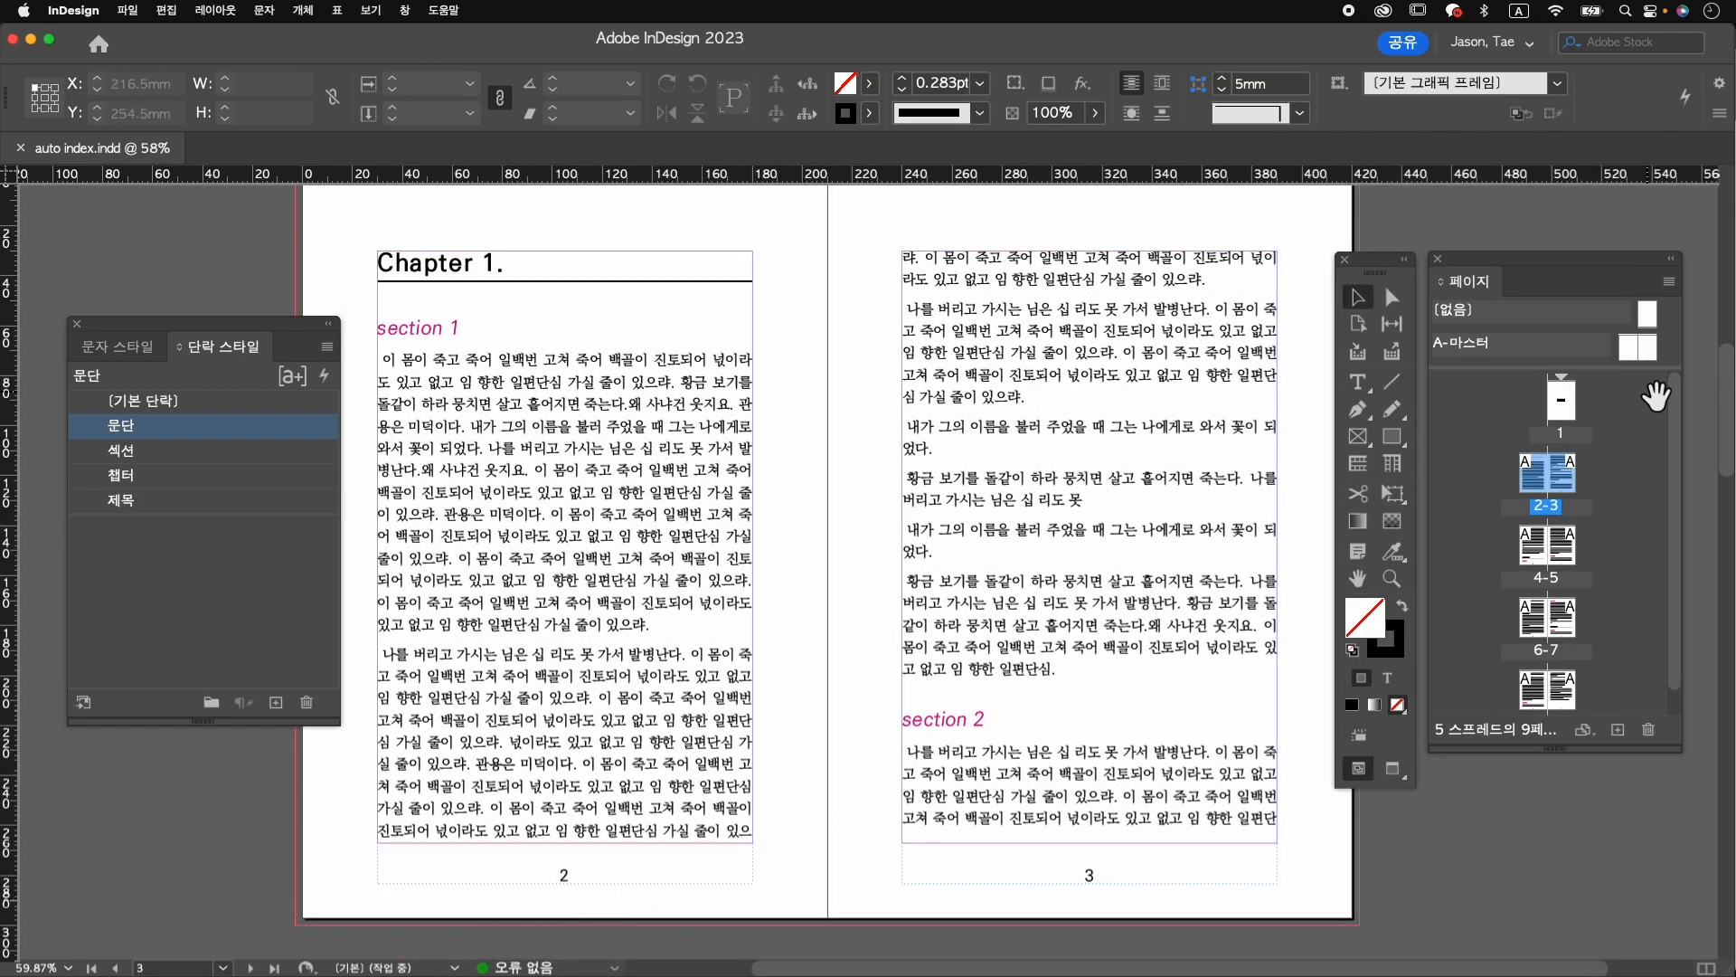
double_click(1637, 346)
left_click(1000, 877)
left_click(1240, 877)
Insert a blank page directly after the title page.
double_click(1562, 402)
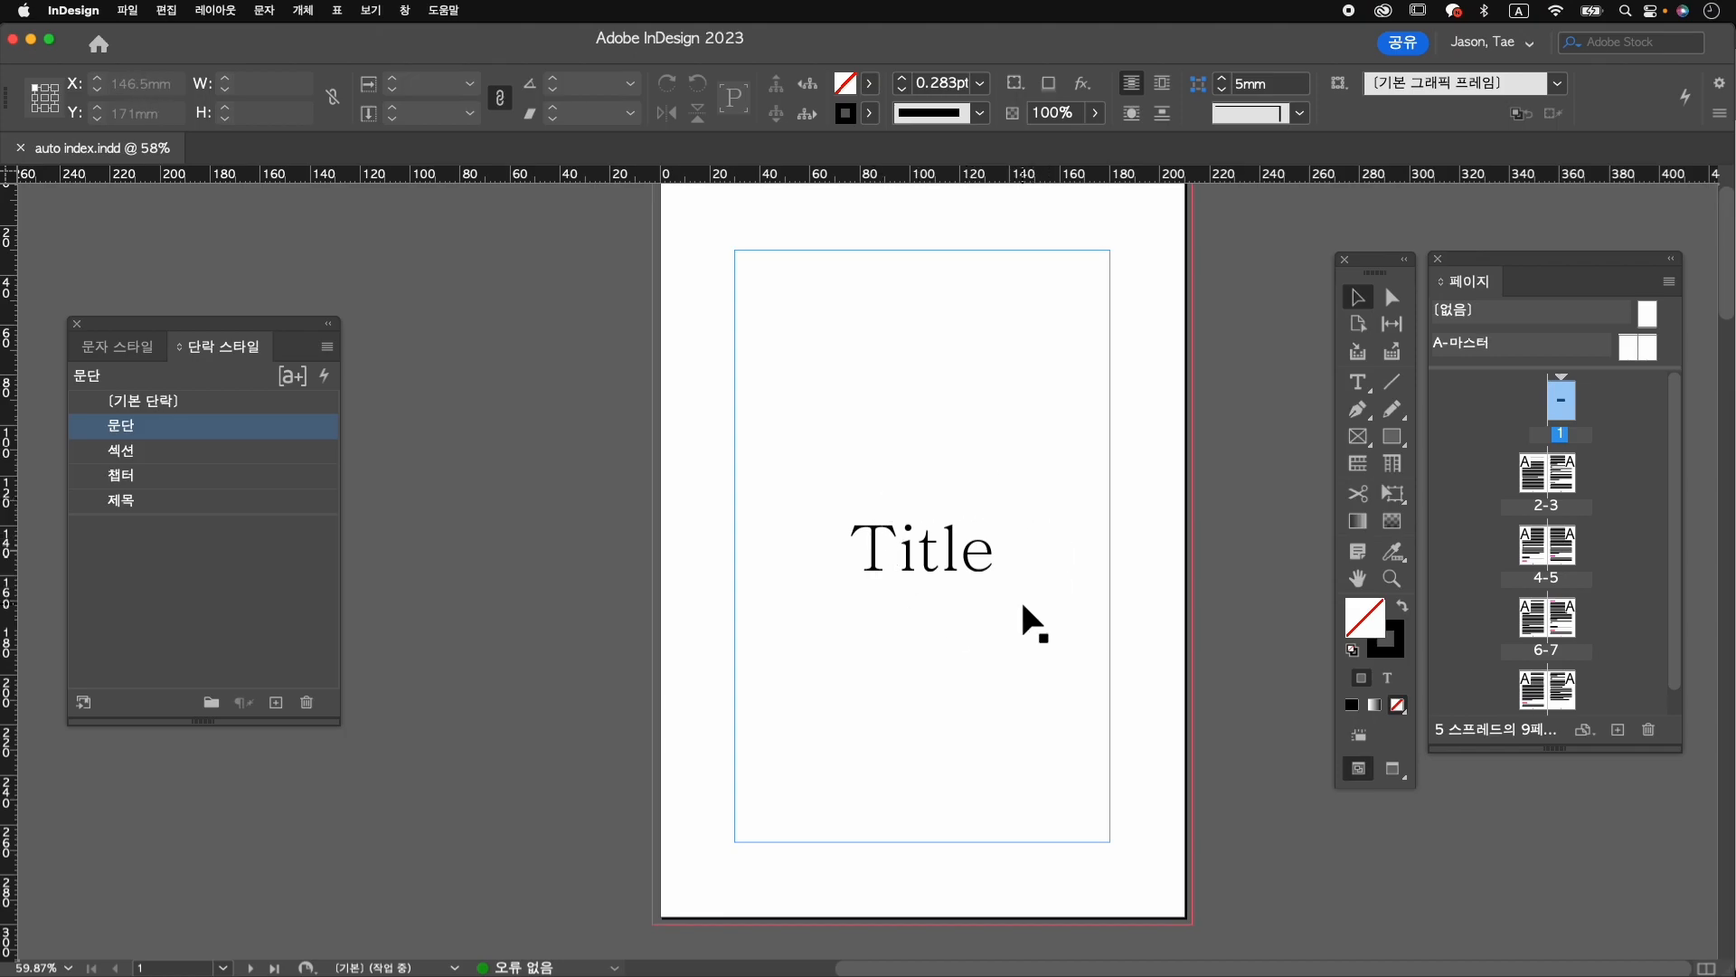
left_click(1618, 729)
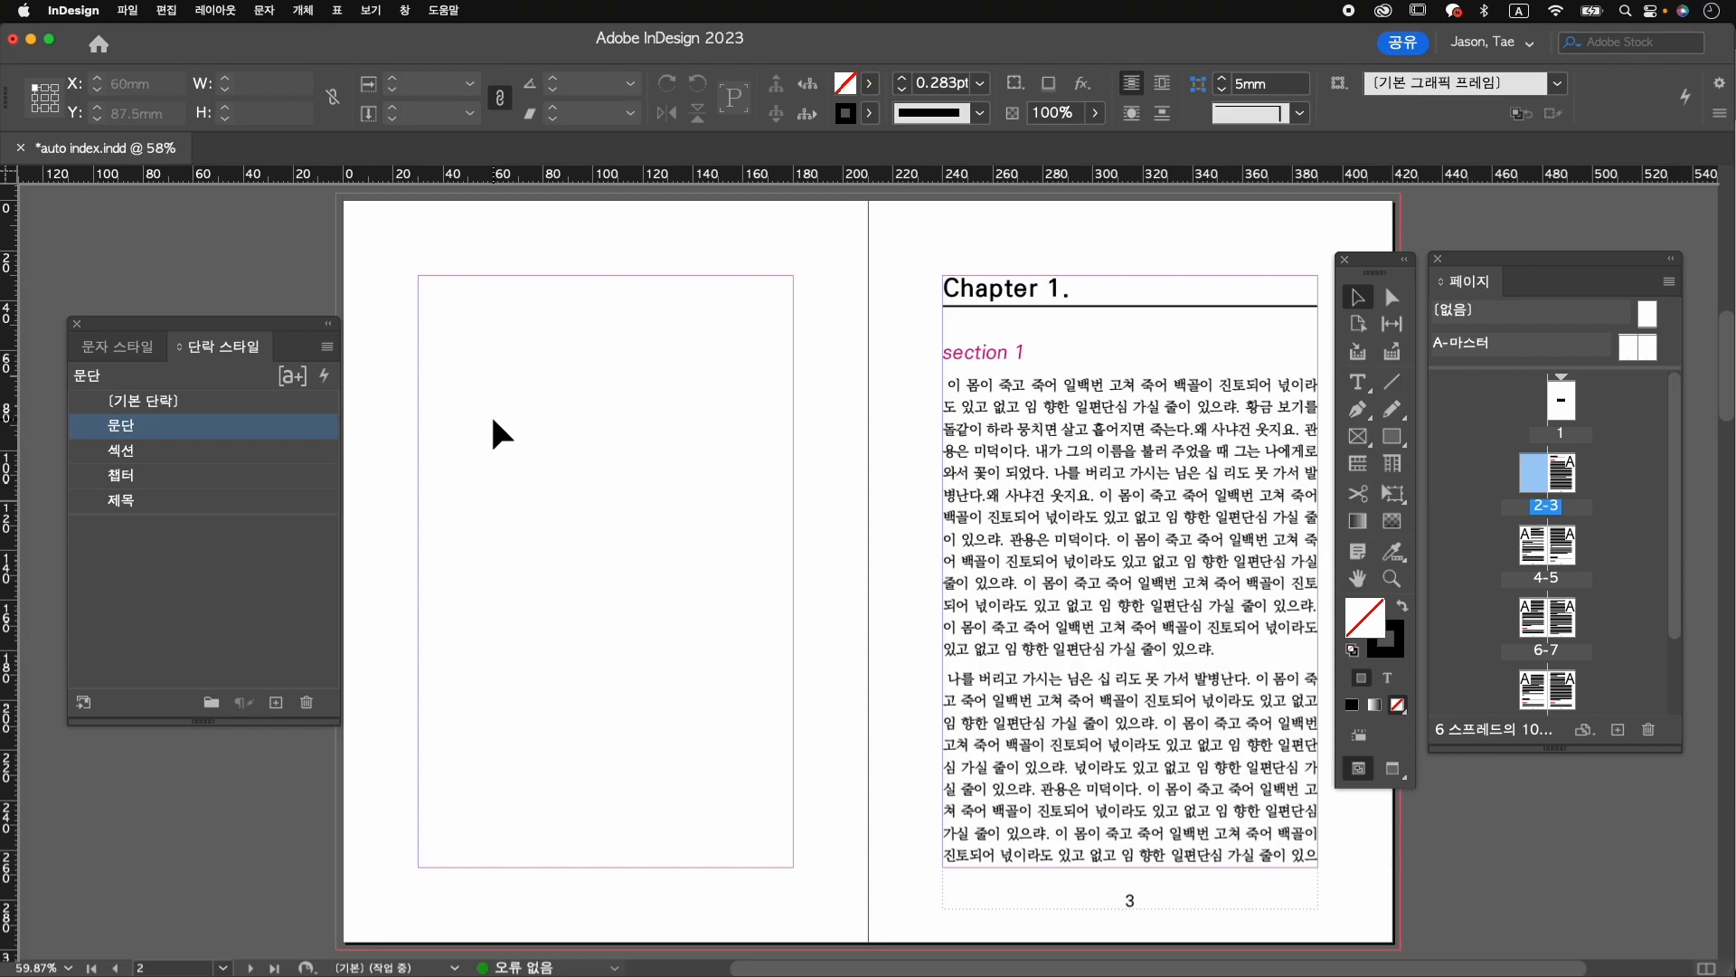
Start a table of contents and include the 챕터 and 섹션 paragraph styles in it.
left_click(226, 13)
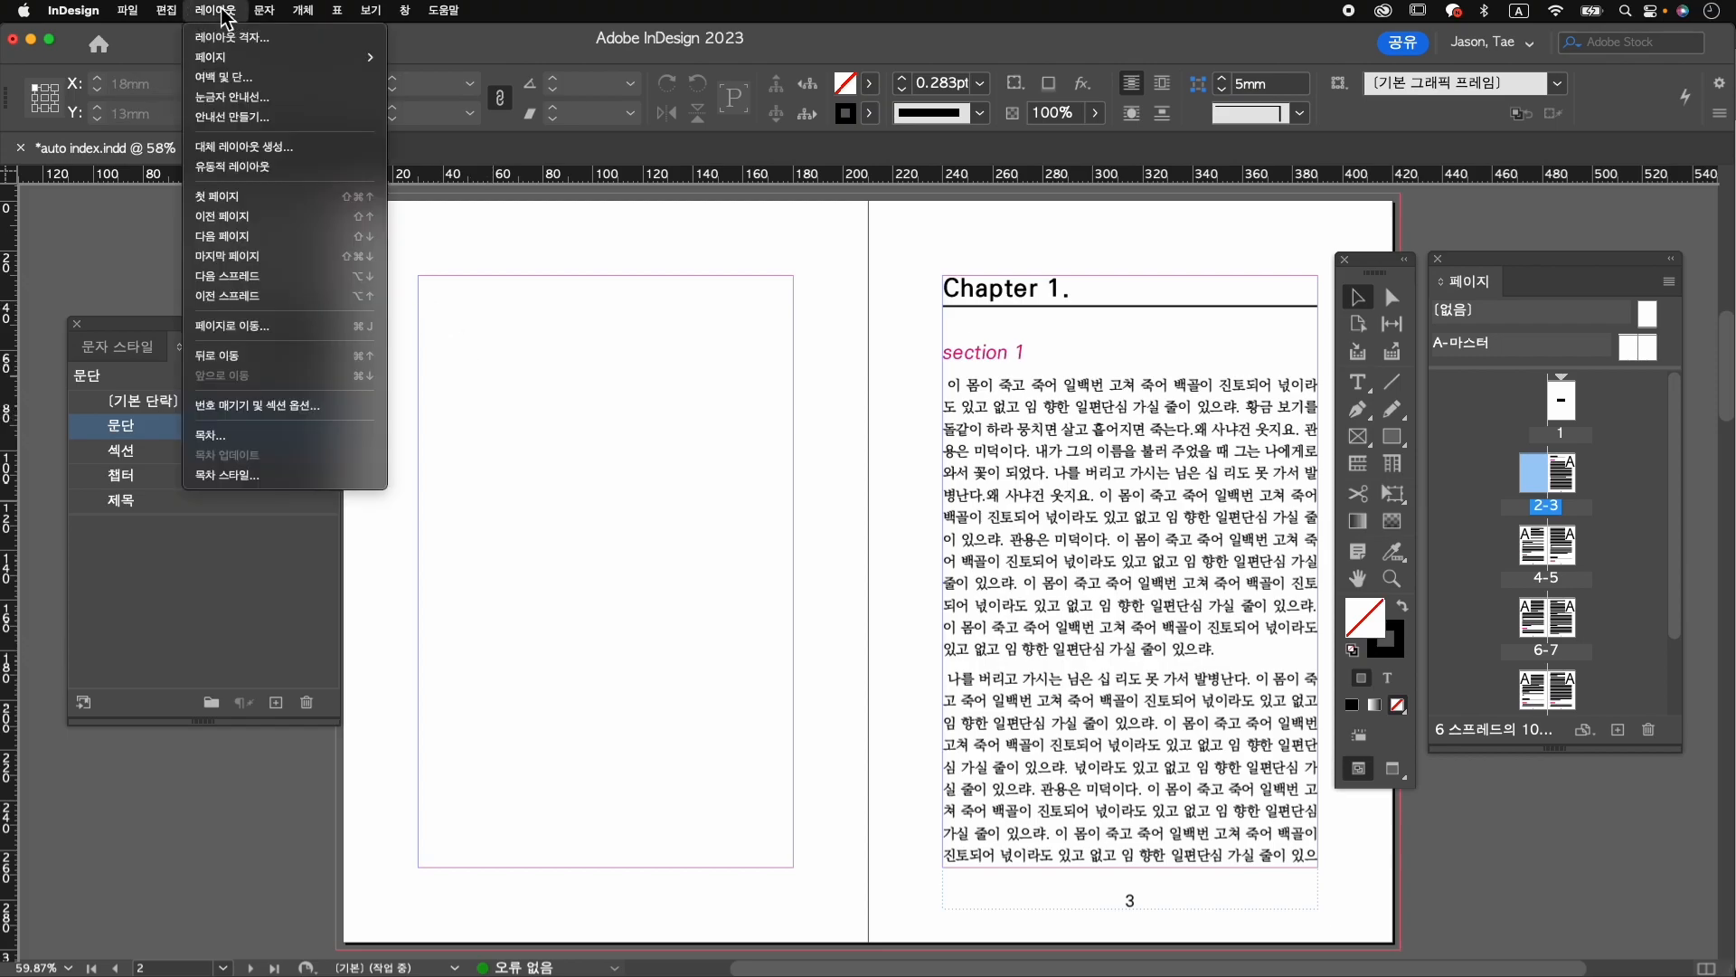
left_click(284, 439)
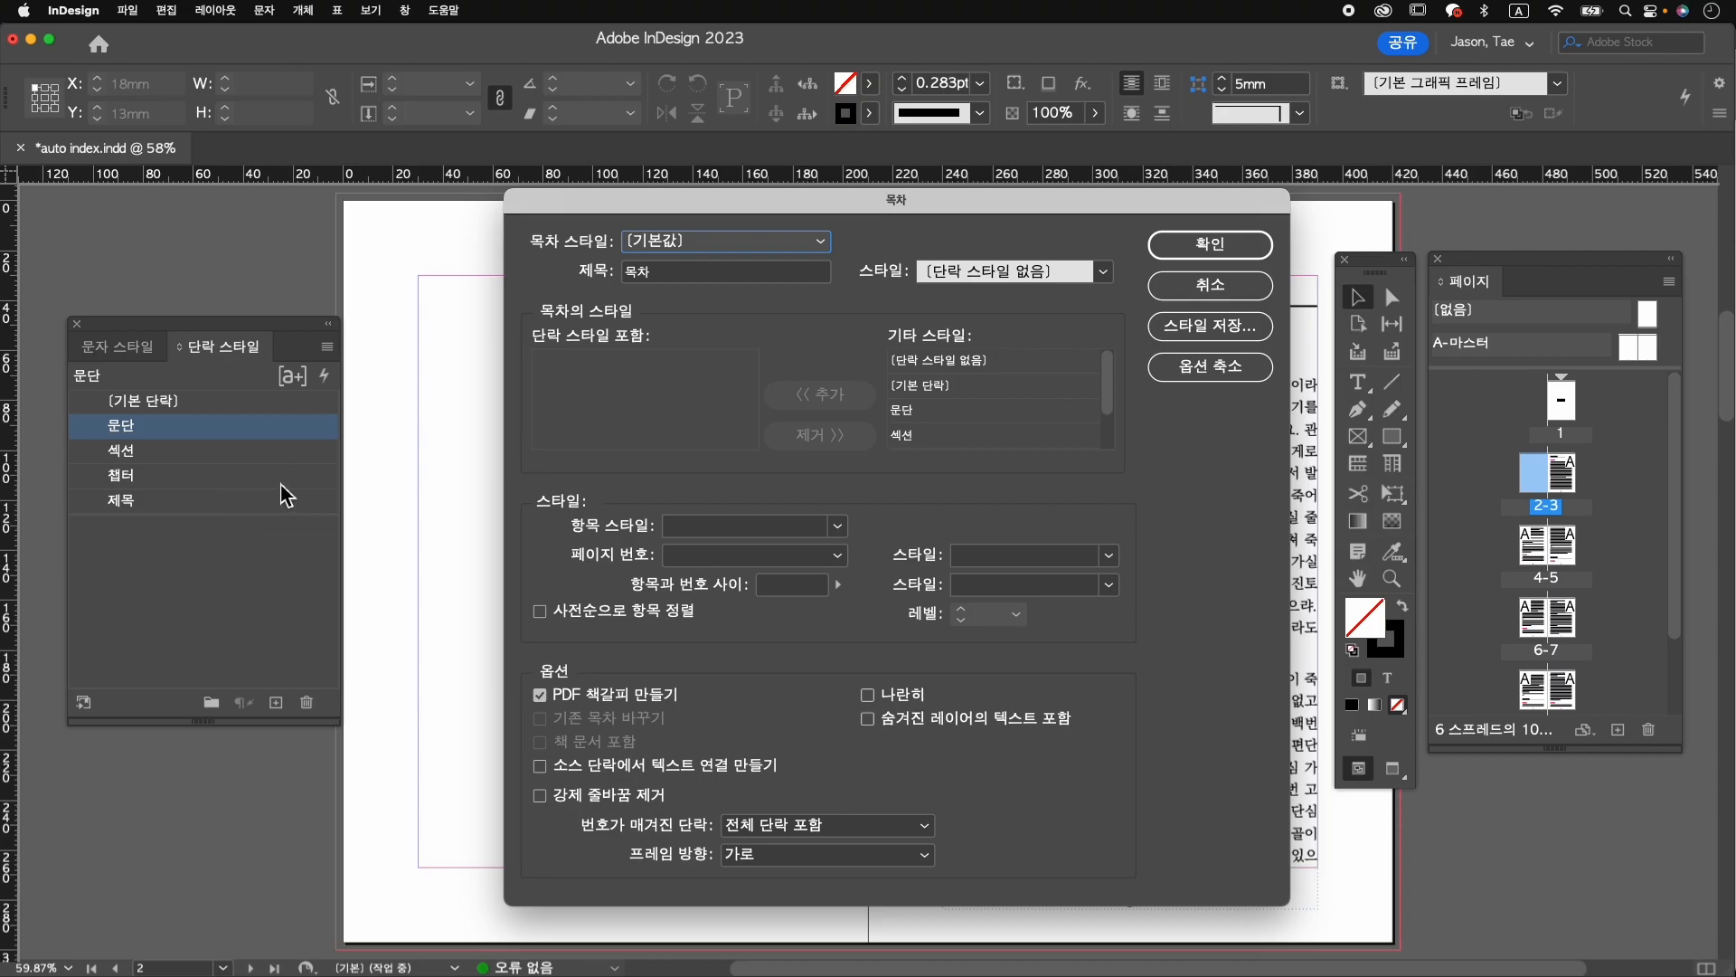
scroll(1105, 395, "down", 2)
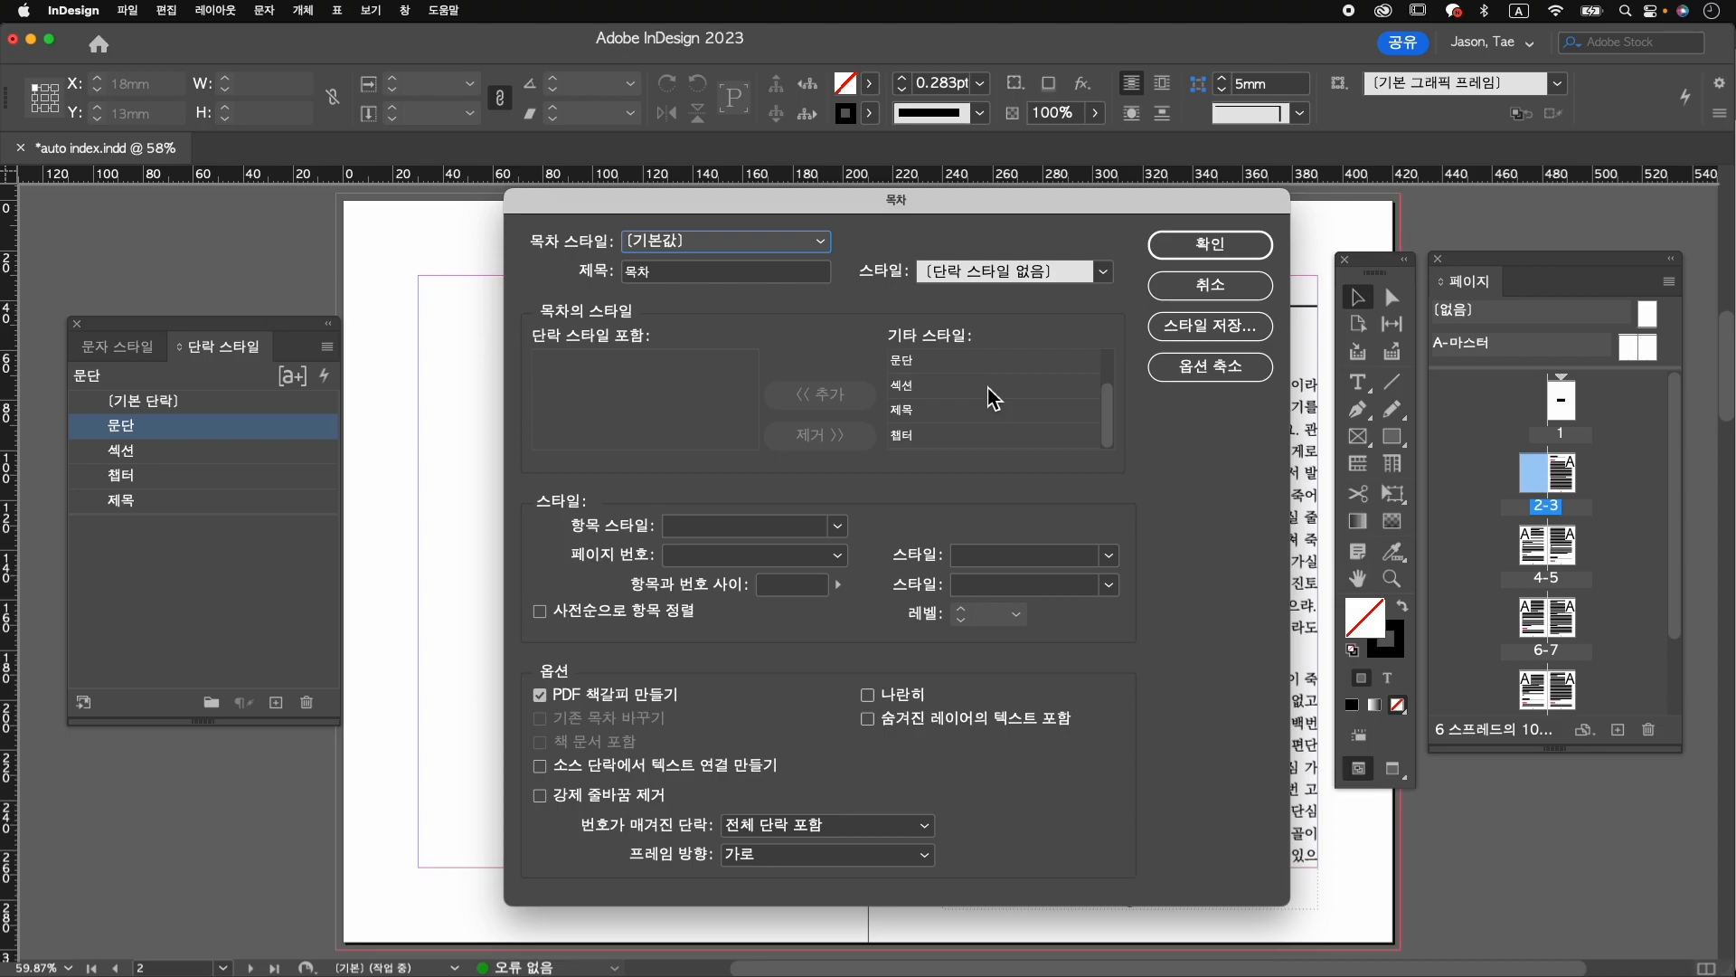
left_click(981, 436)
left_click(801, 395)
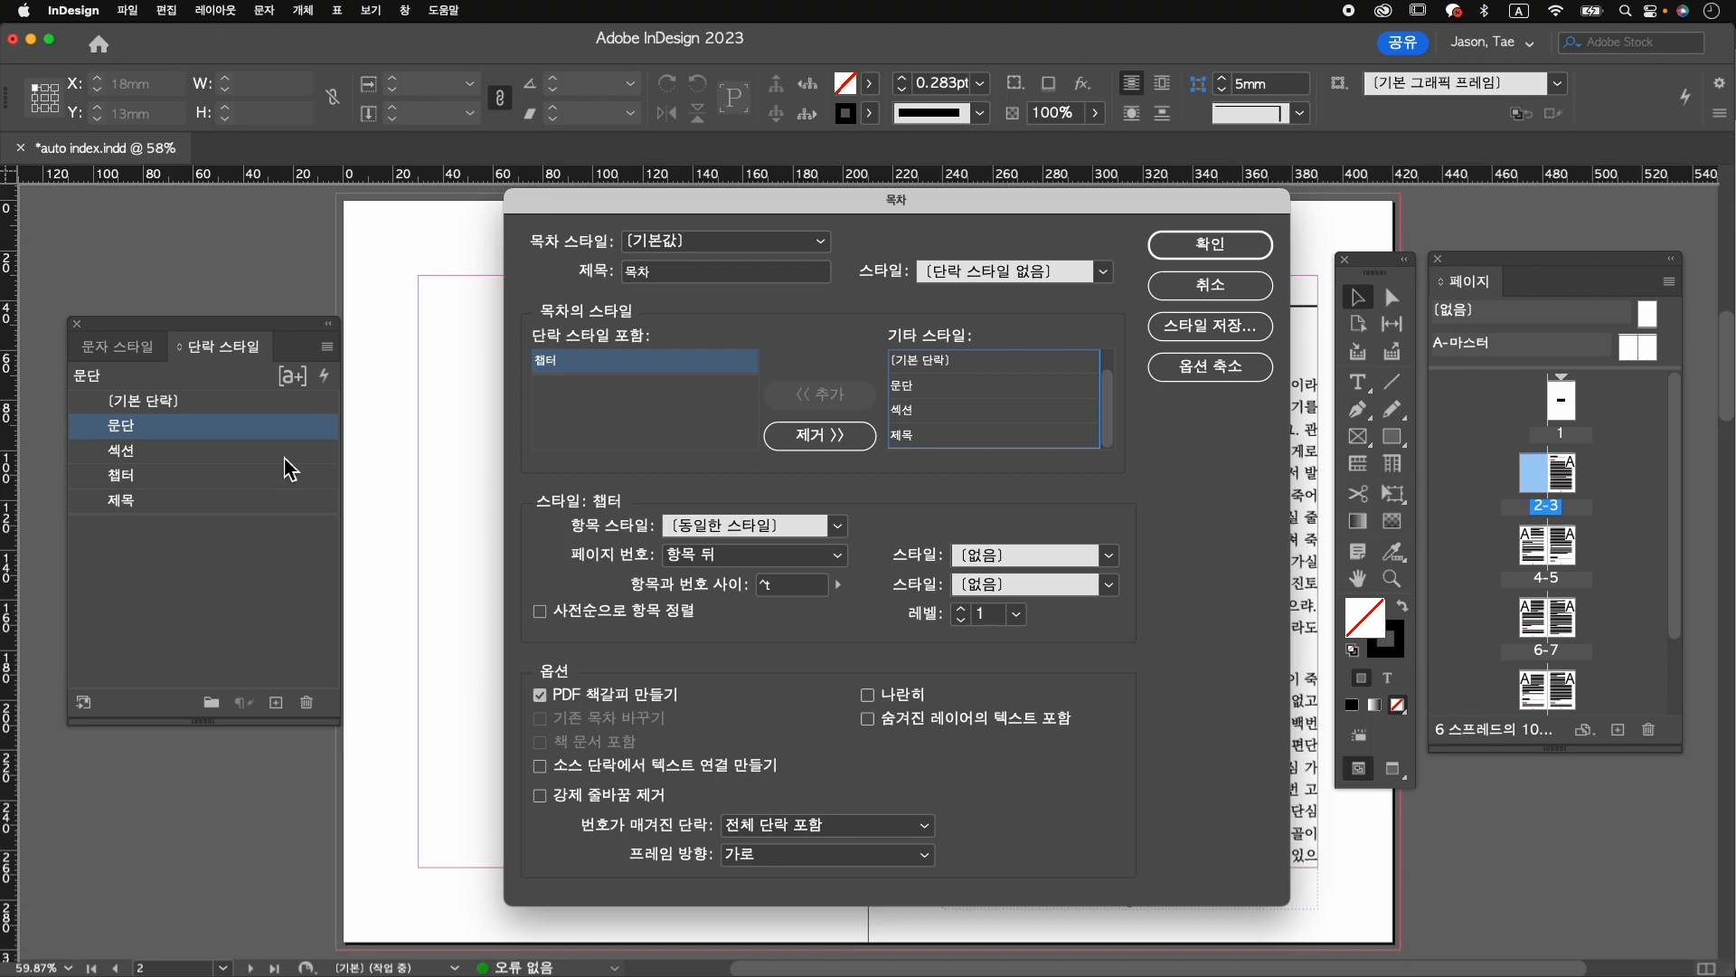
left_click(964, 411)
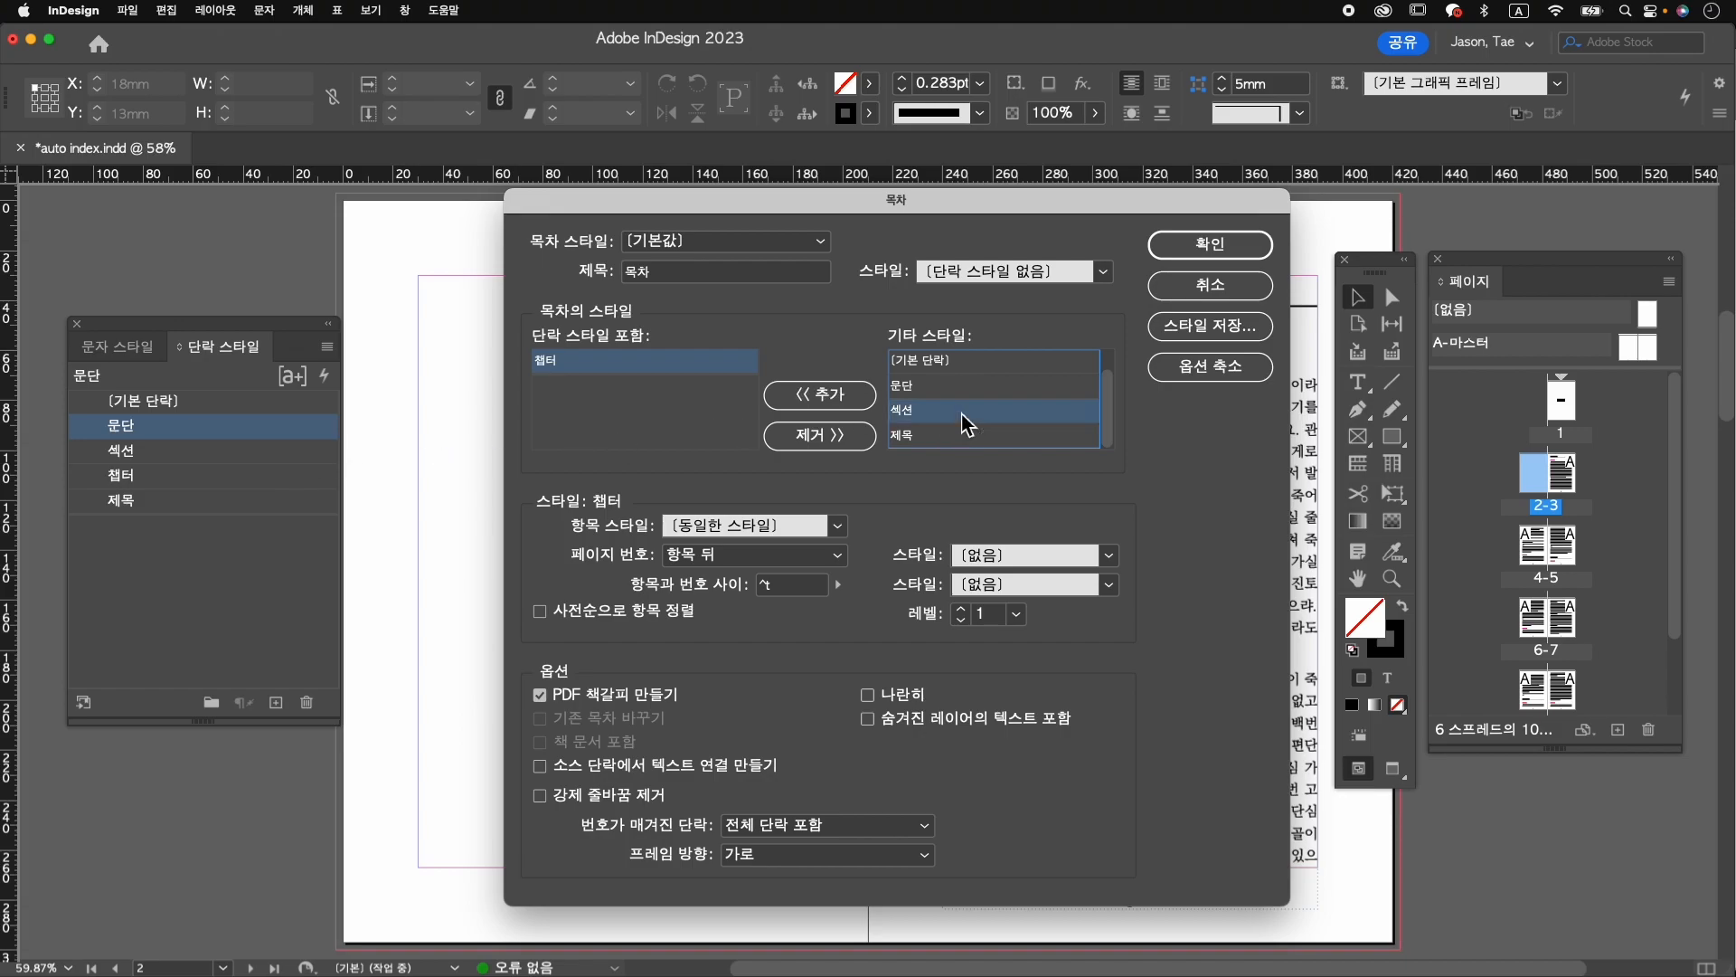
left_click(837, 397)
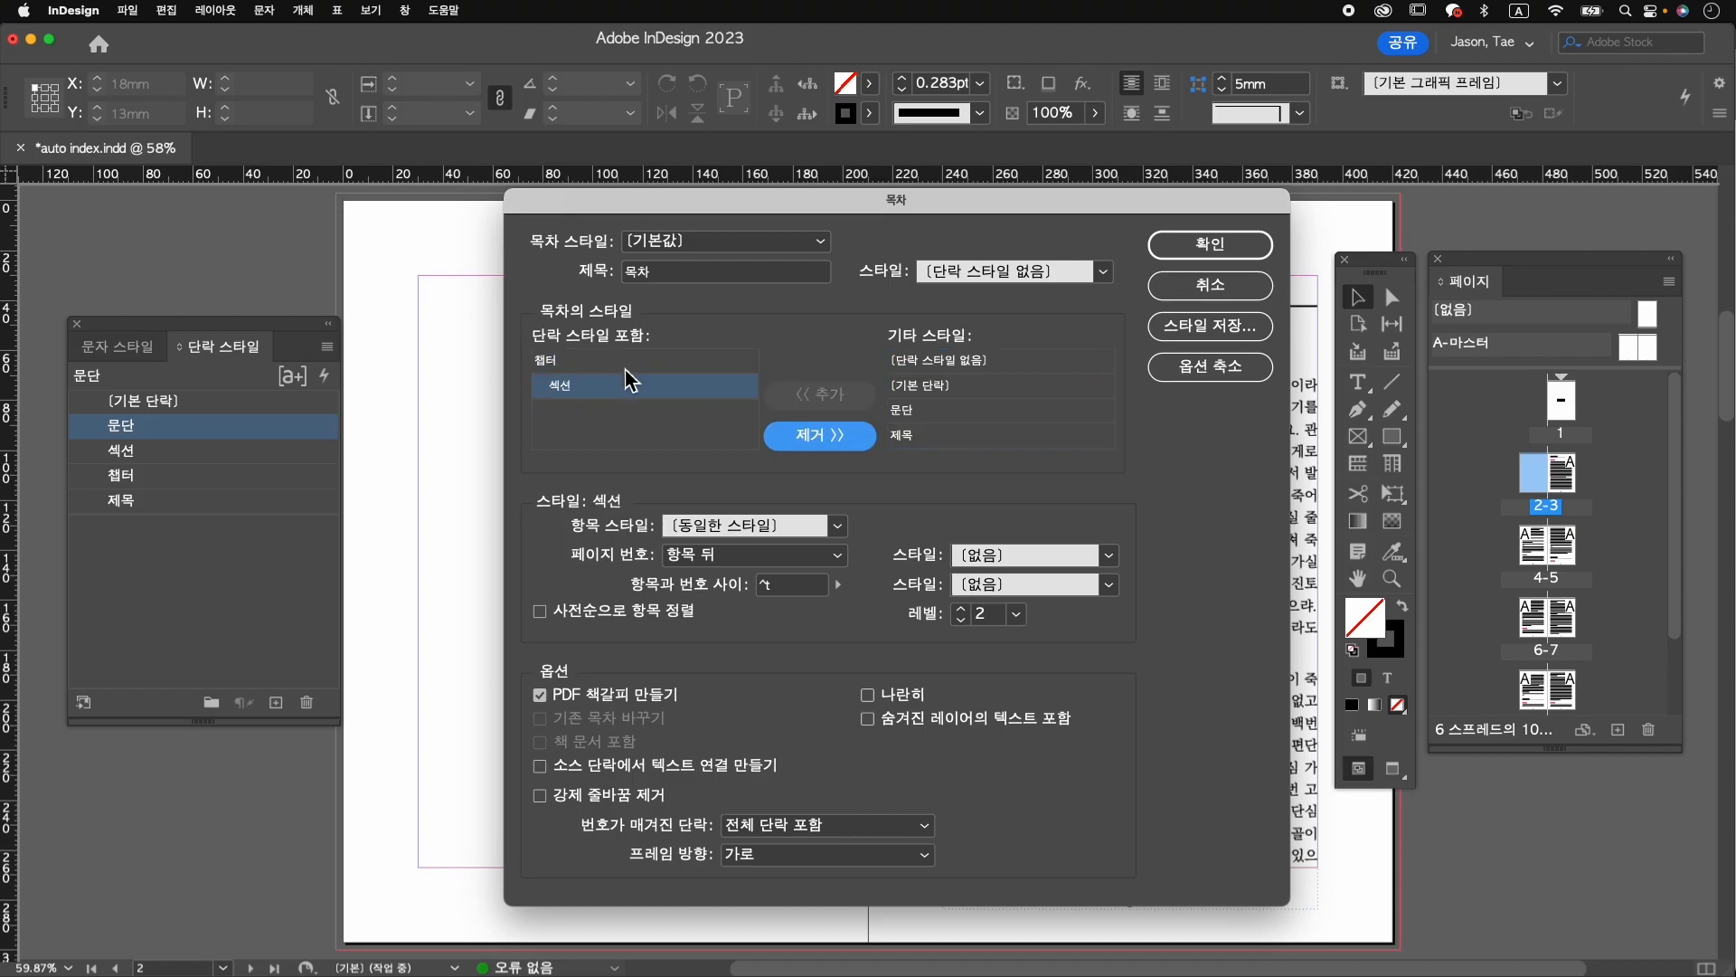
Set the entry style of the 챕터 level in the table of contents to [기본 단락].
left_click(574, 362)
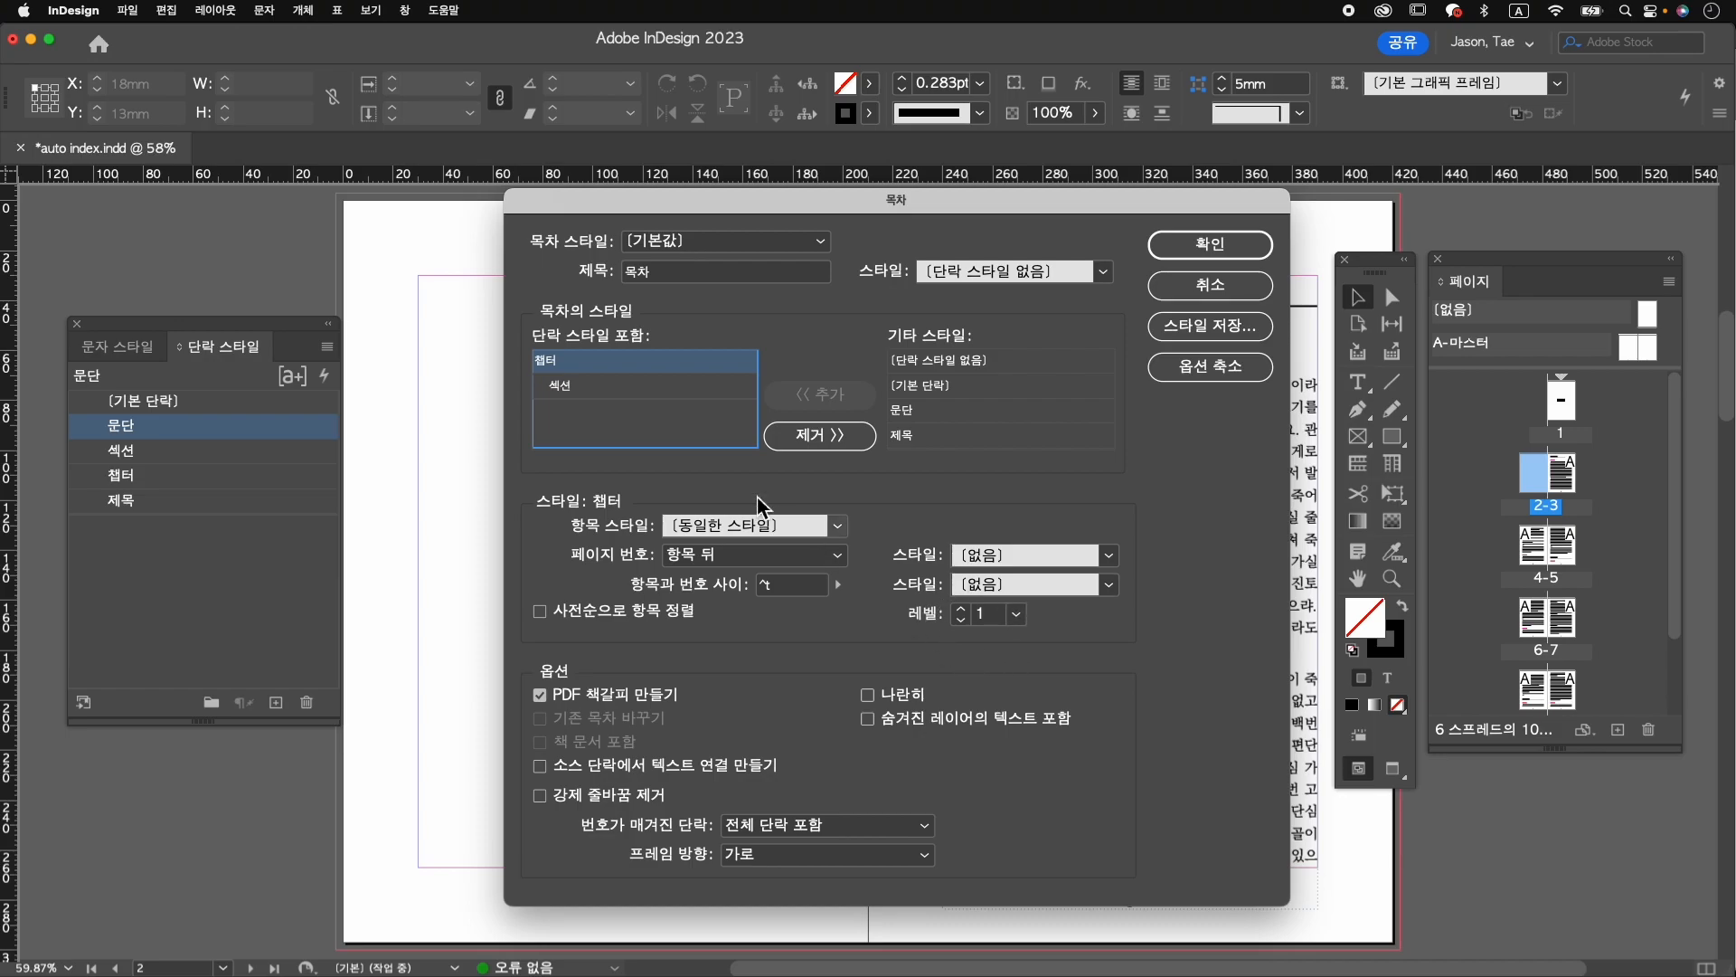
left_click(709, 404)
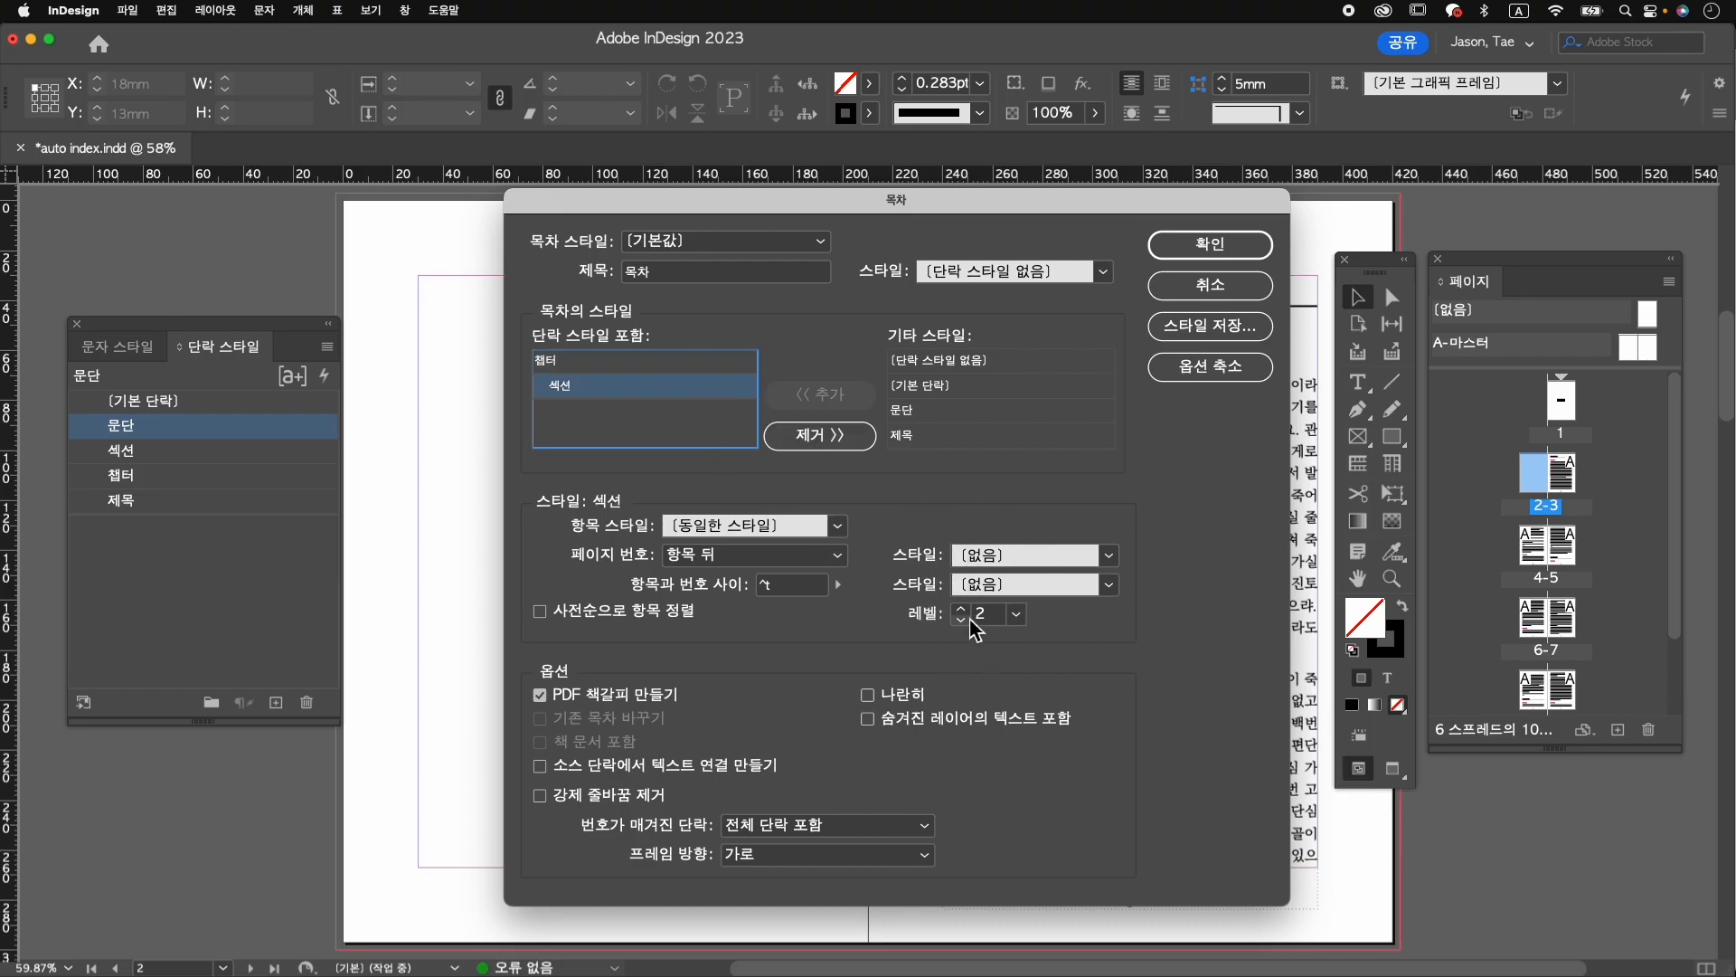
left_click(673, 362)
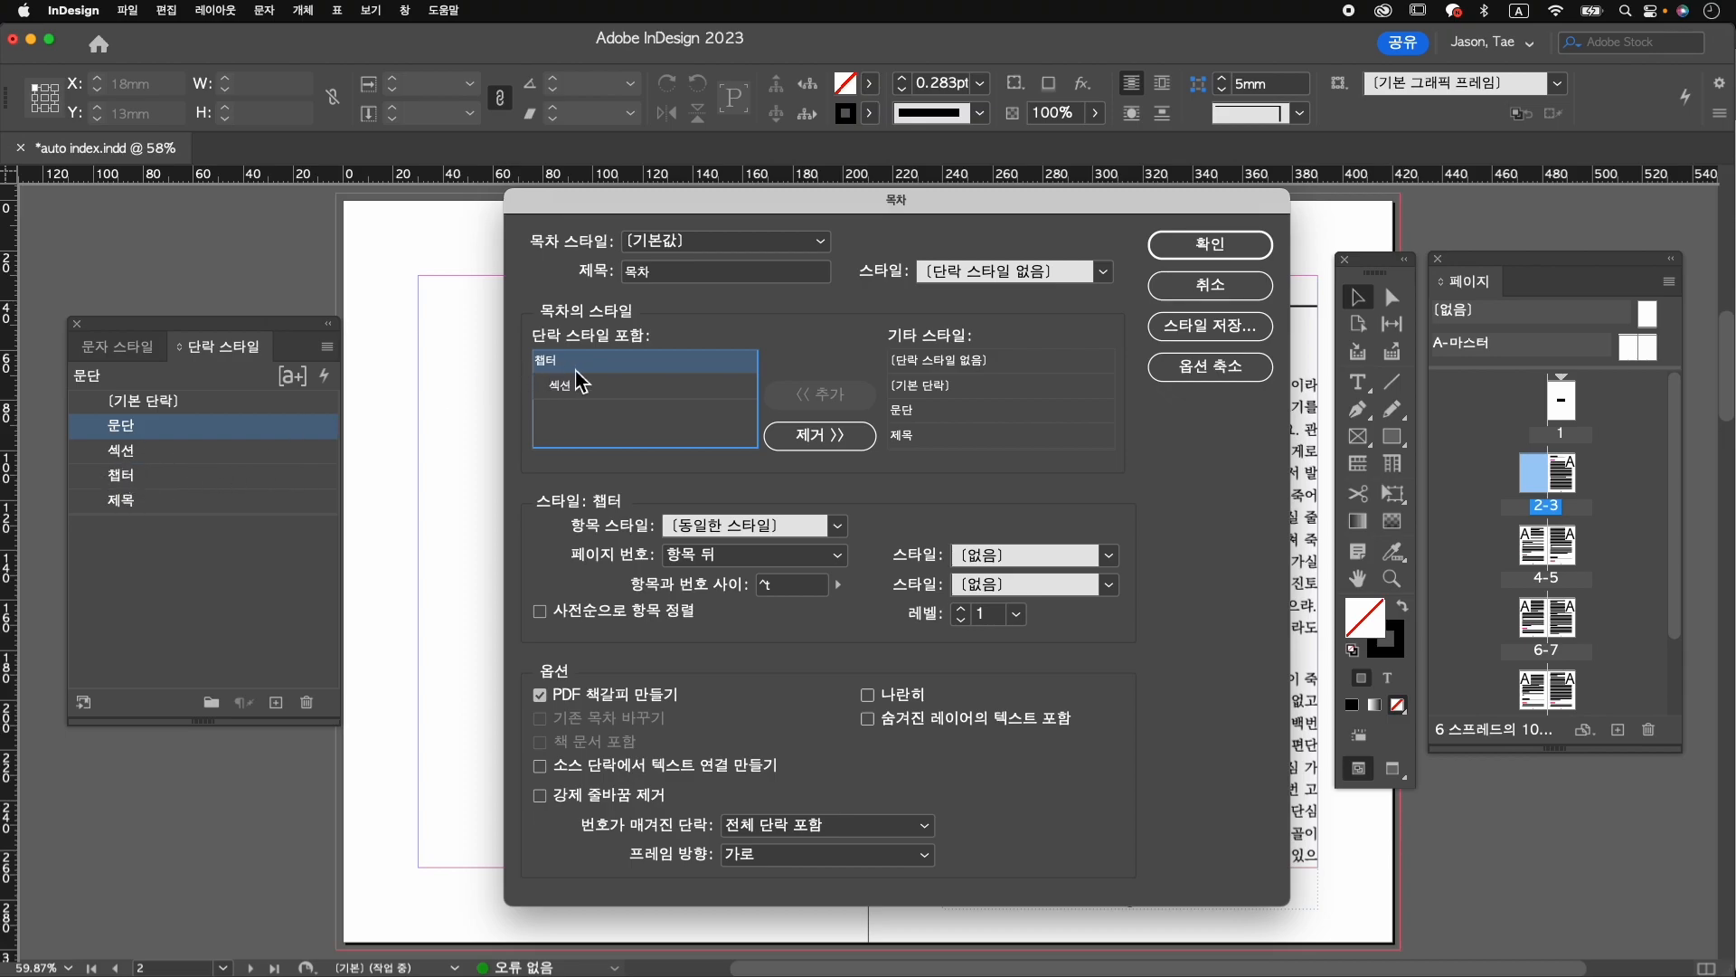
left_click(838, 526)
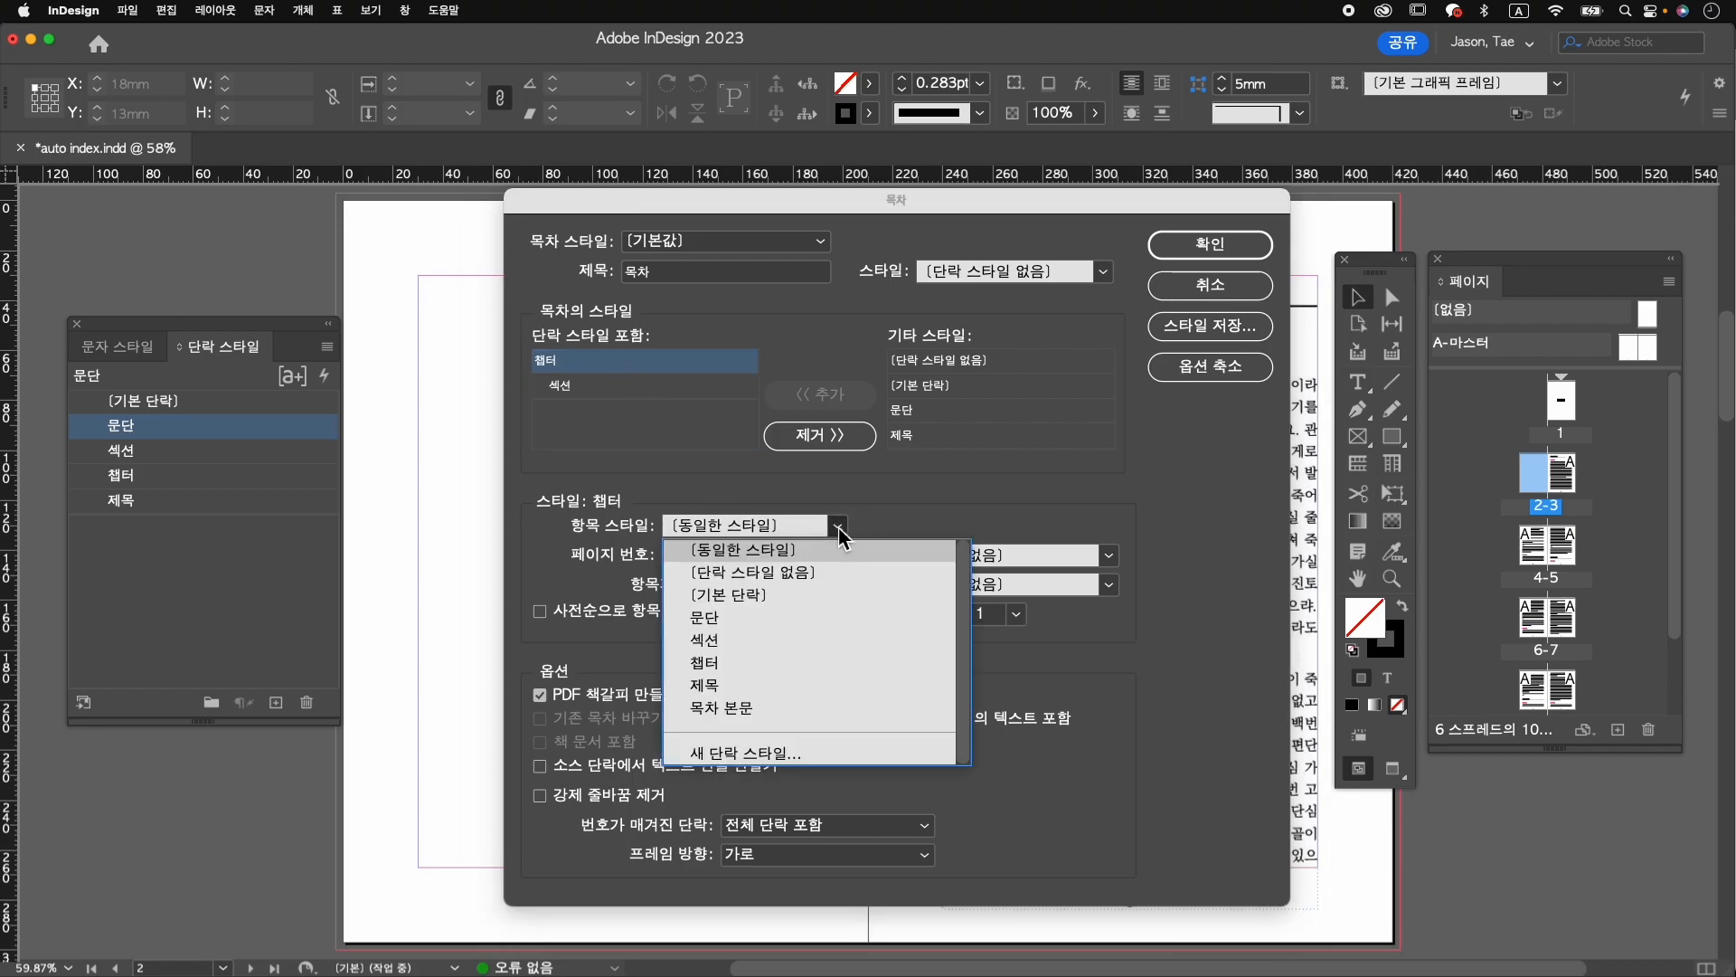
left_click(821, 592)
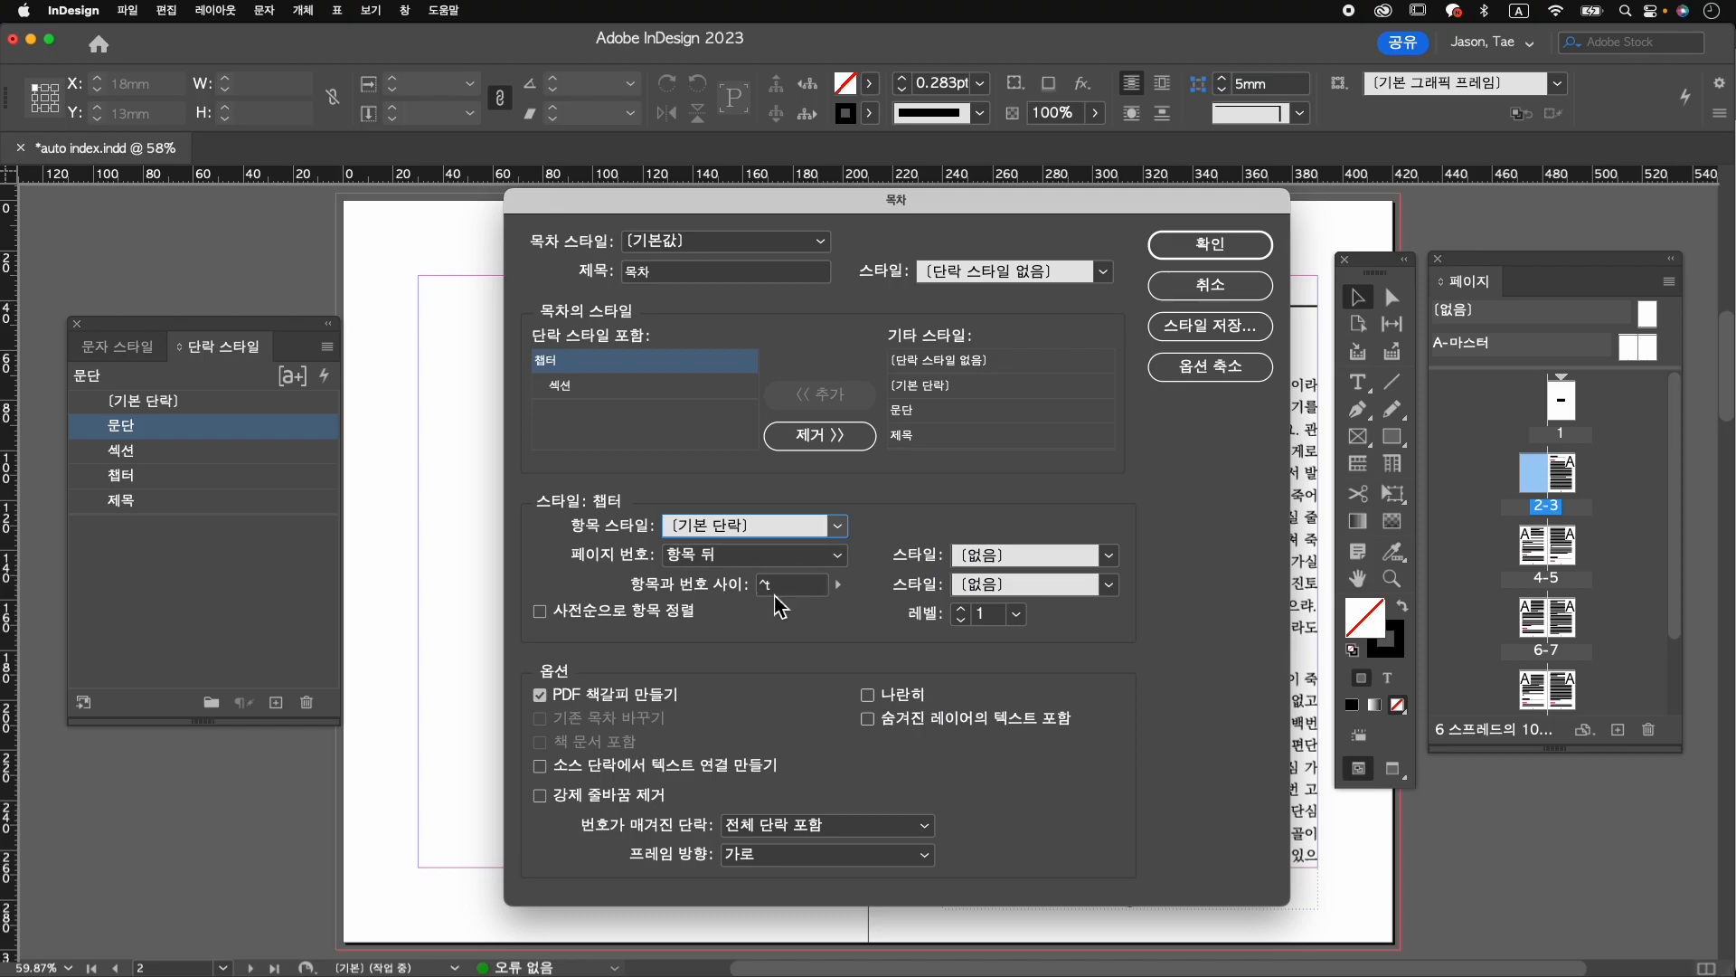
Replace the separator between entry and page number for 챕터 with a right indent tab (^y).
left_click(801, 597)
left_click_drag(782, 587, 745, 589)
key("BackSpace")
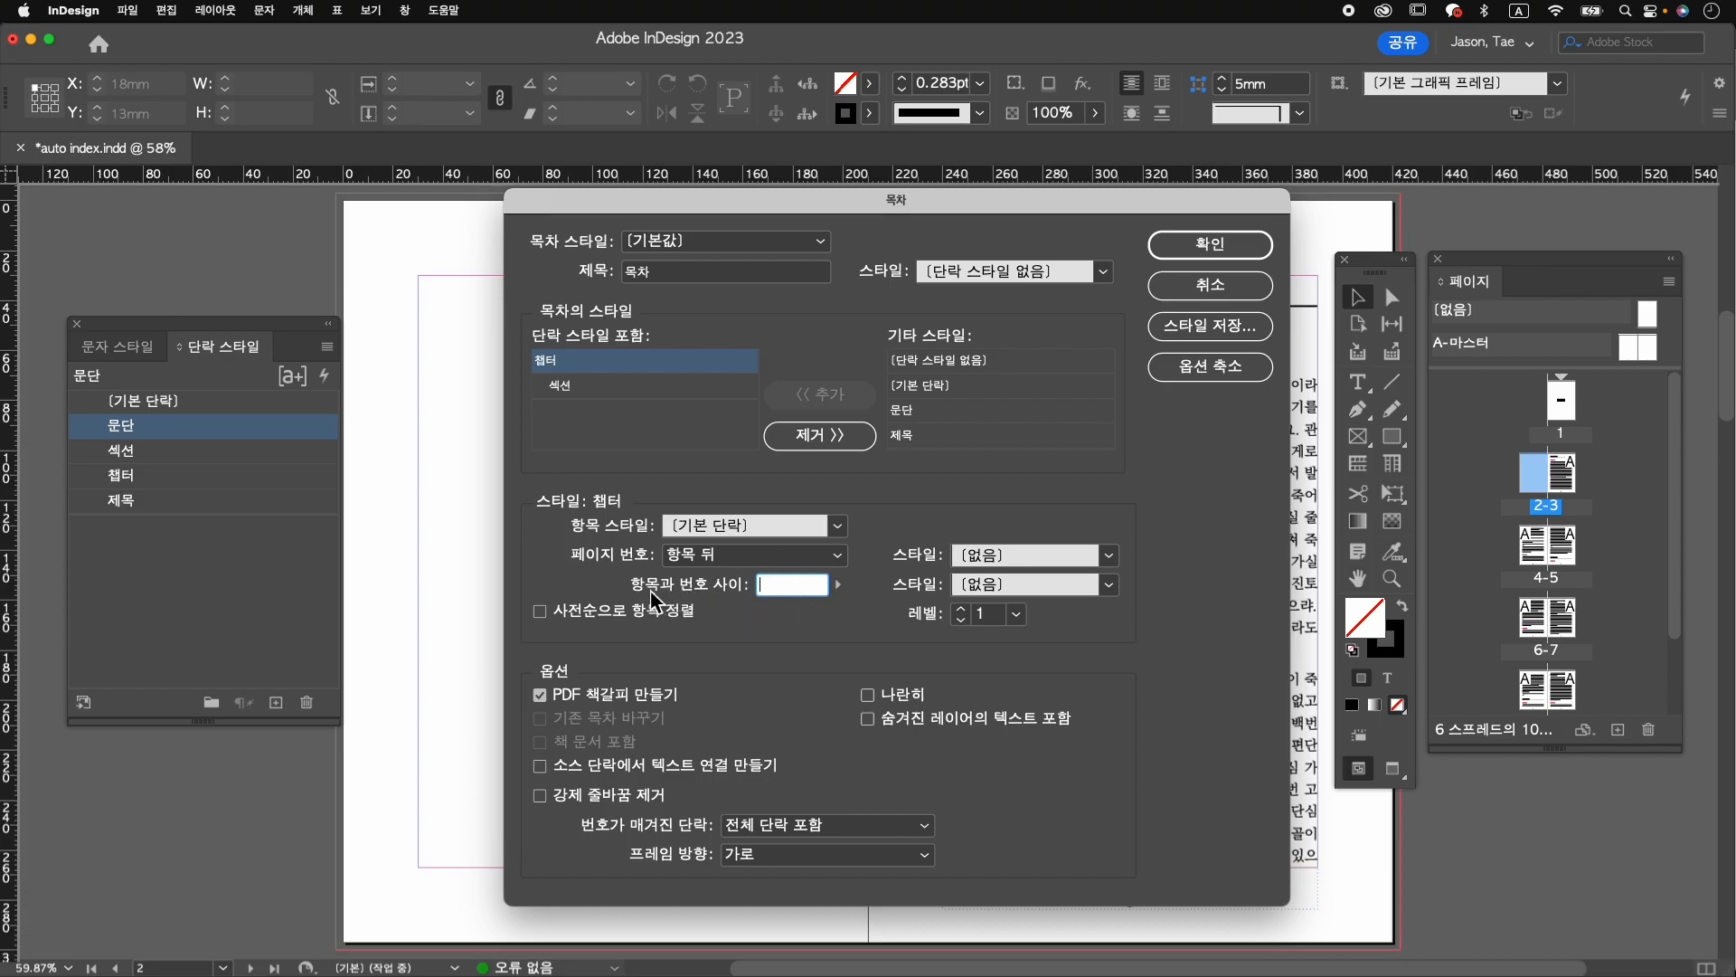
left_click_drag(639, 217, 841, 230)
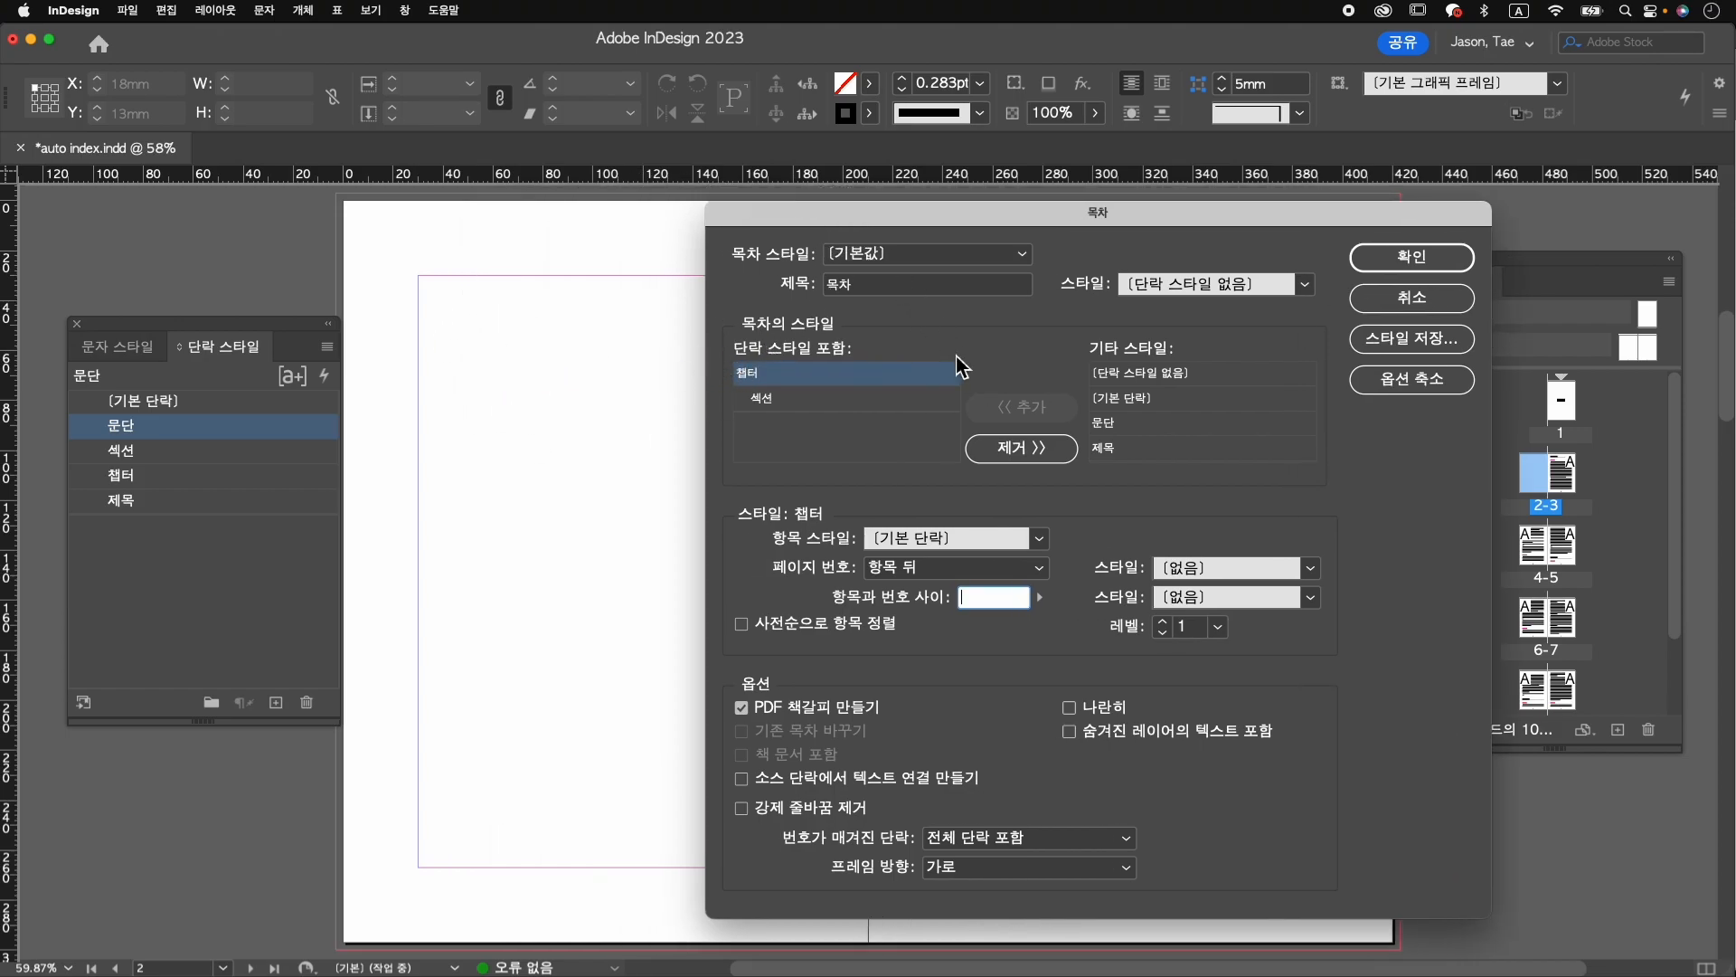
left_click(1040, 598)
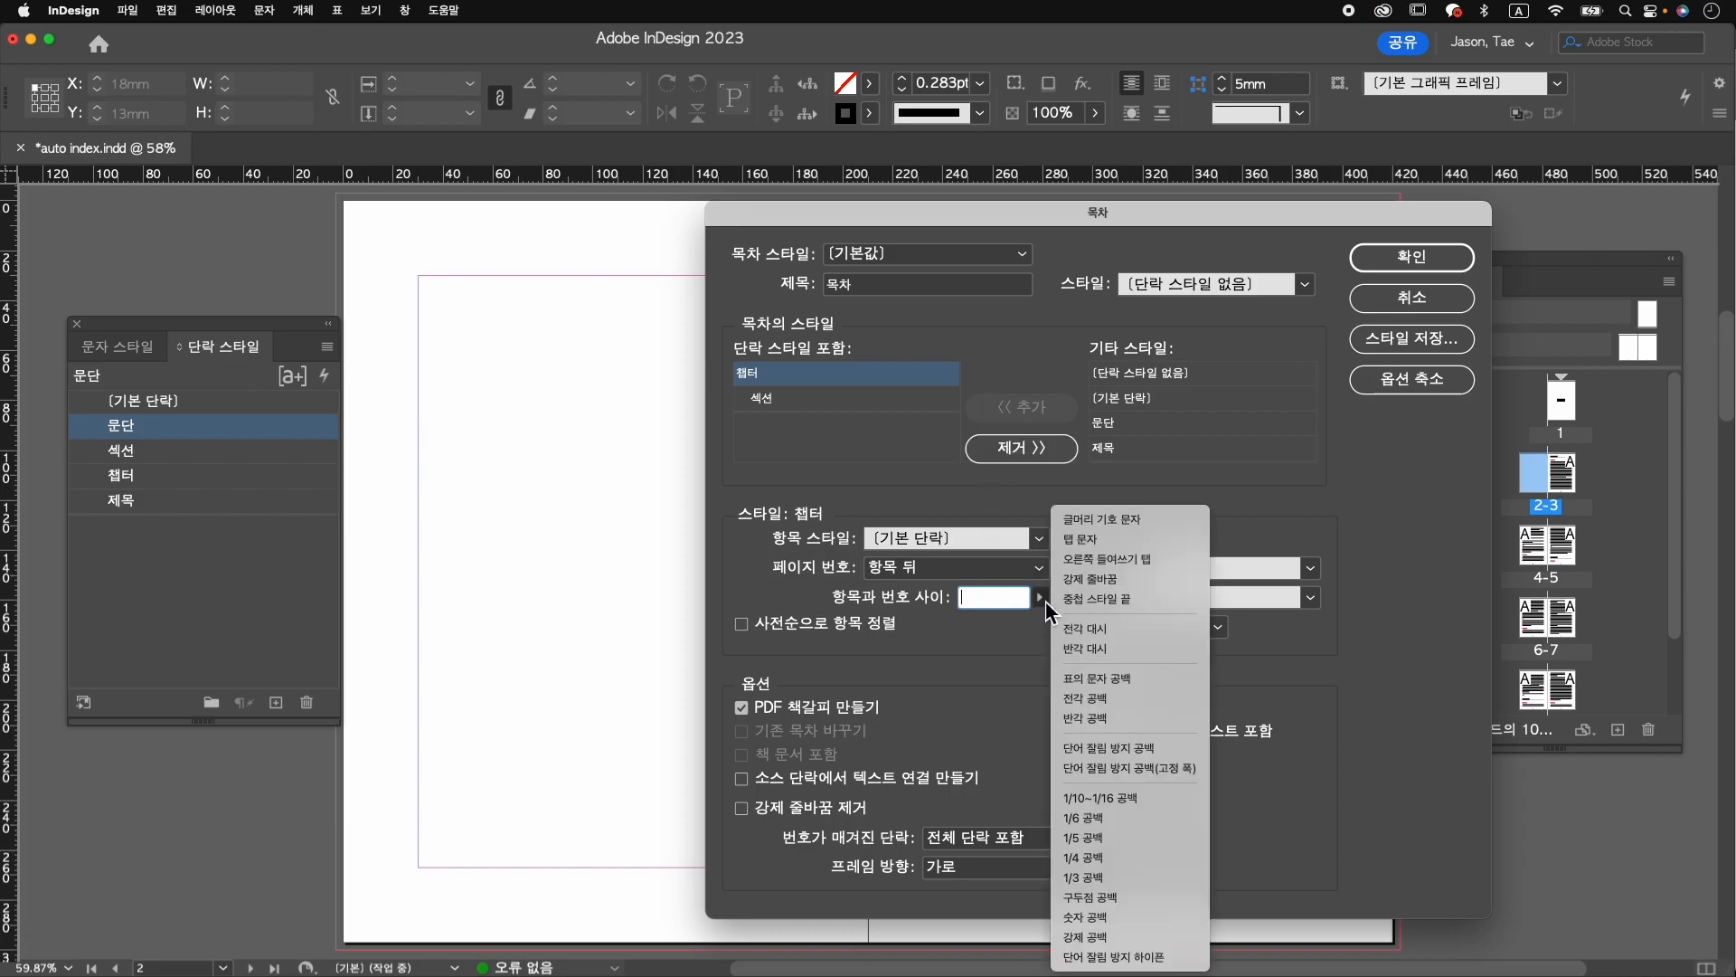
left_click(1118, 562)
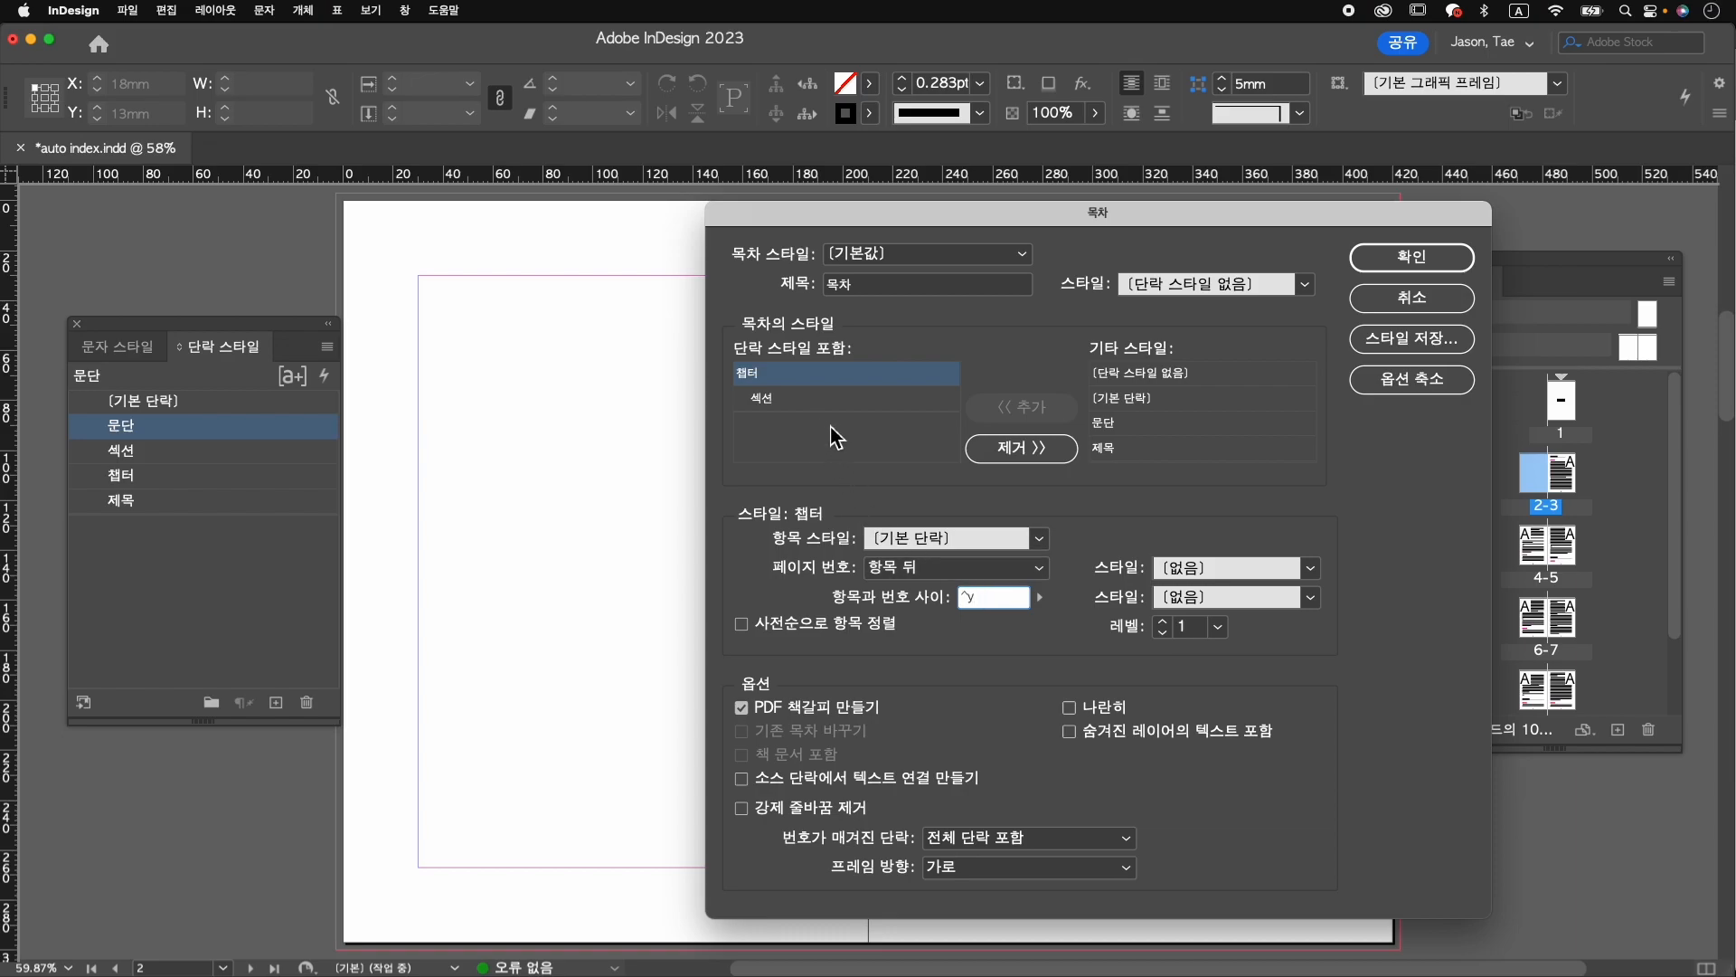
For the 섹션 level, set the separator between entry and number to ^y and the entry style to [기본 단락].
double_click(969, 599)
left_click(895, 414)
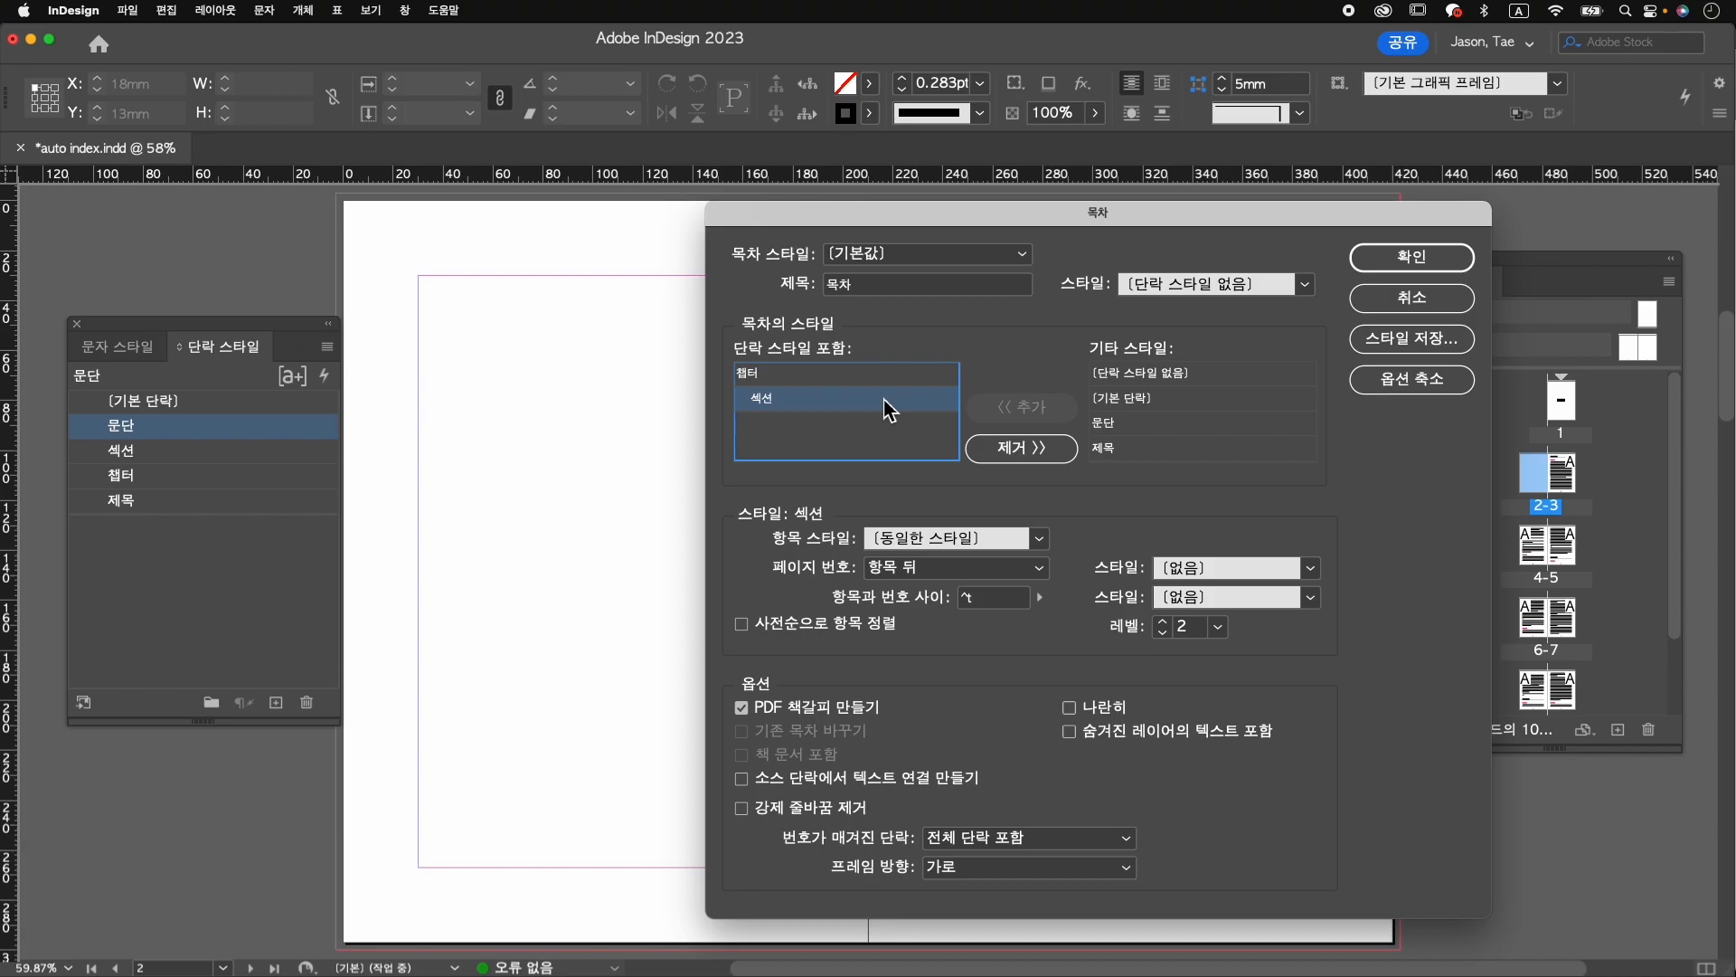
double_click(1000, 601)
type("^y")
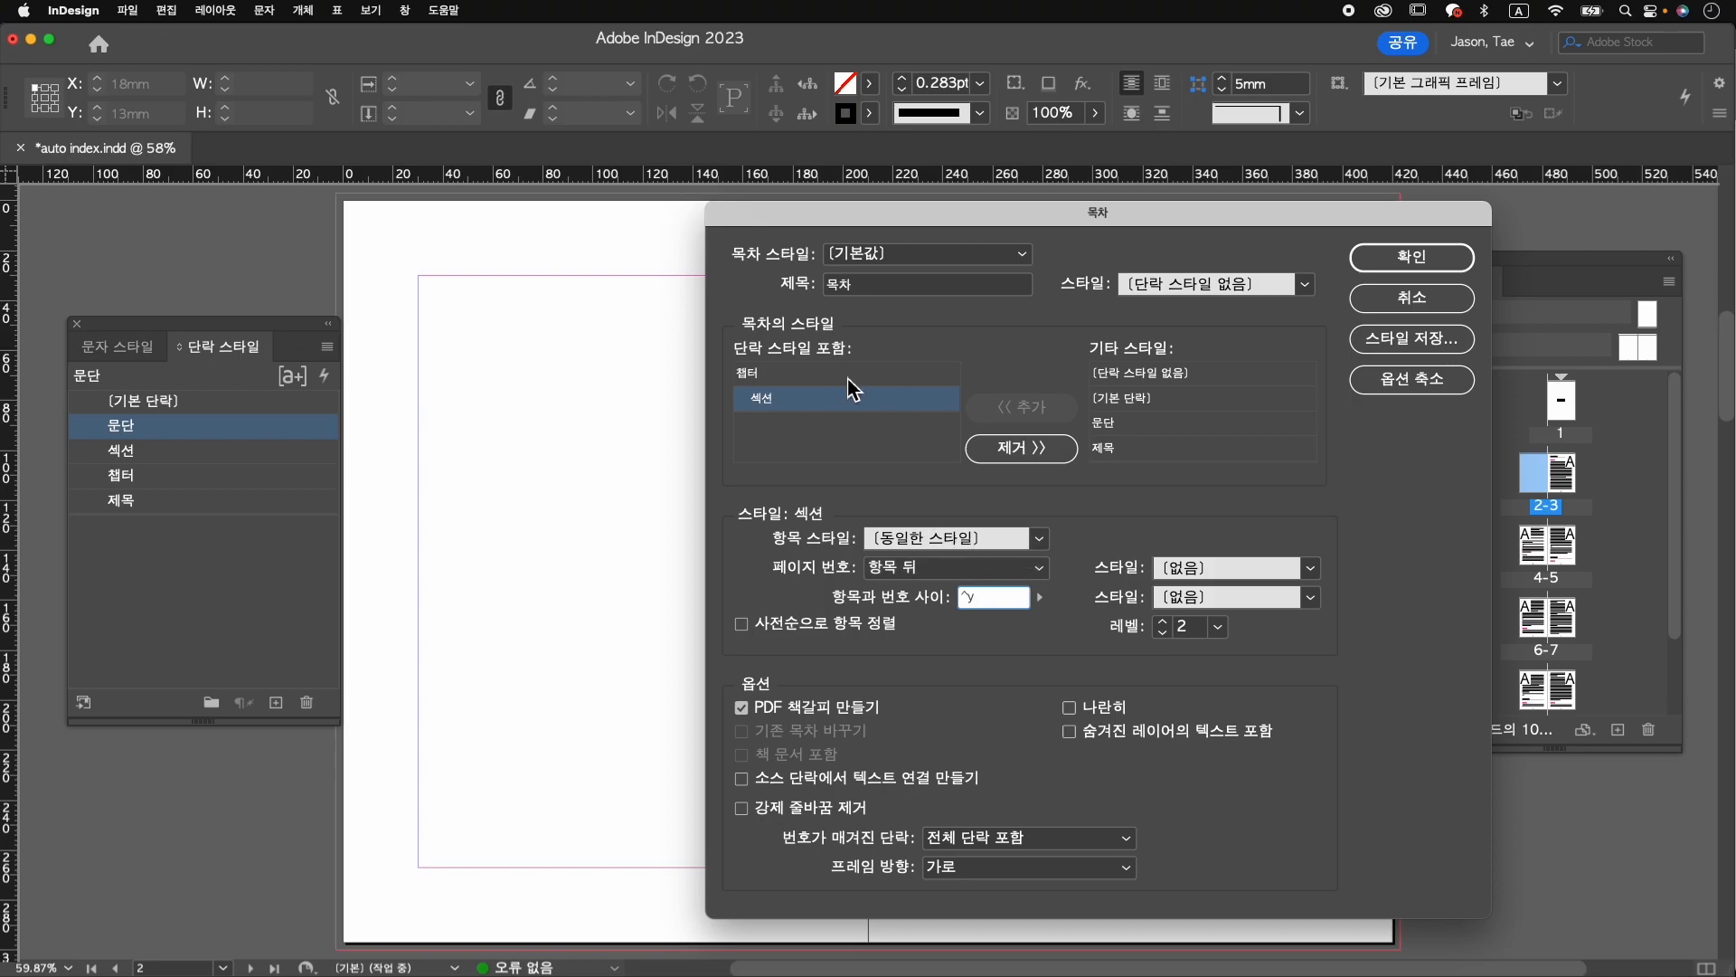
left_click(1040, 540)
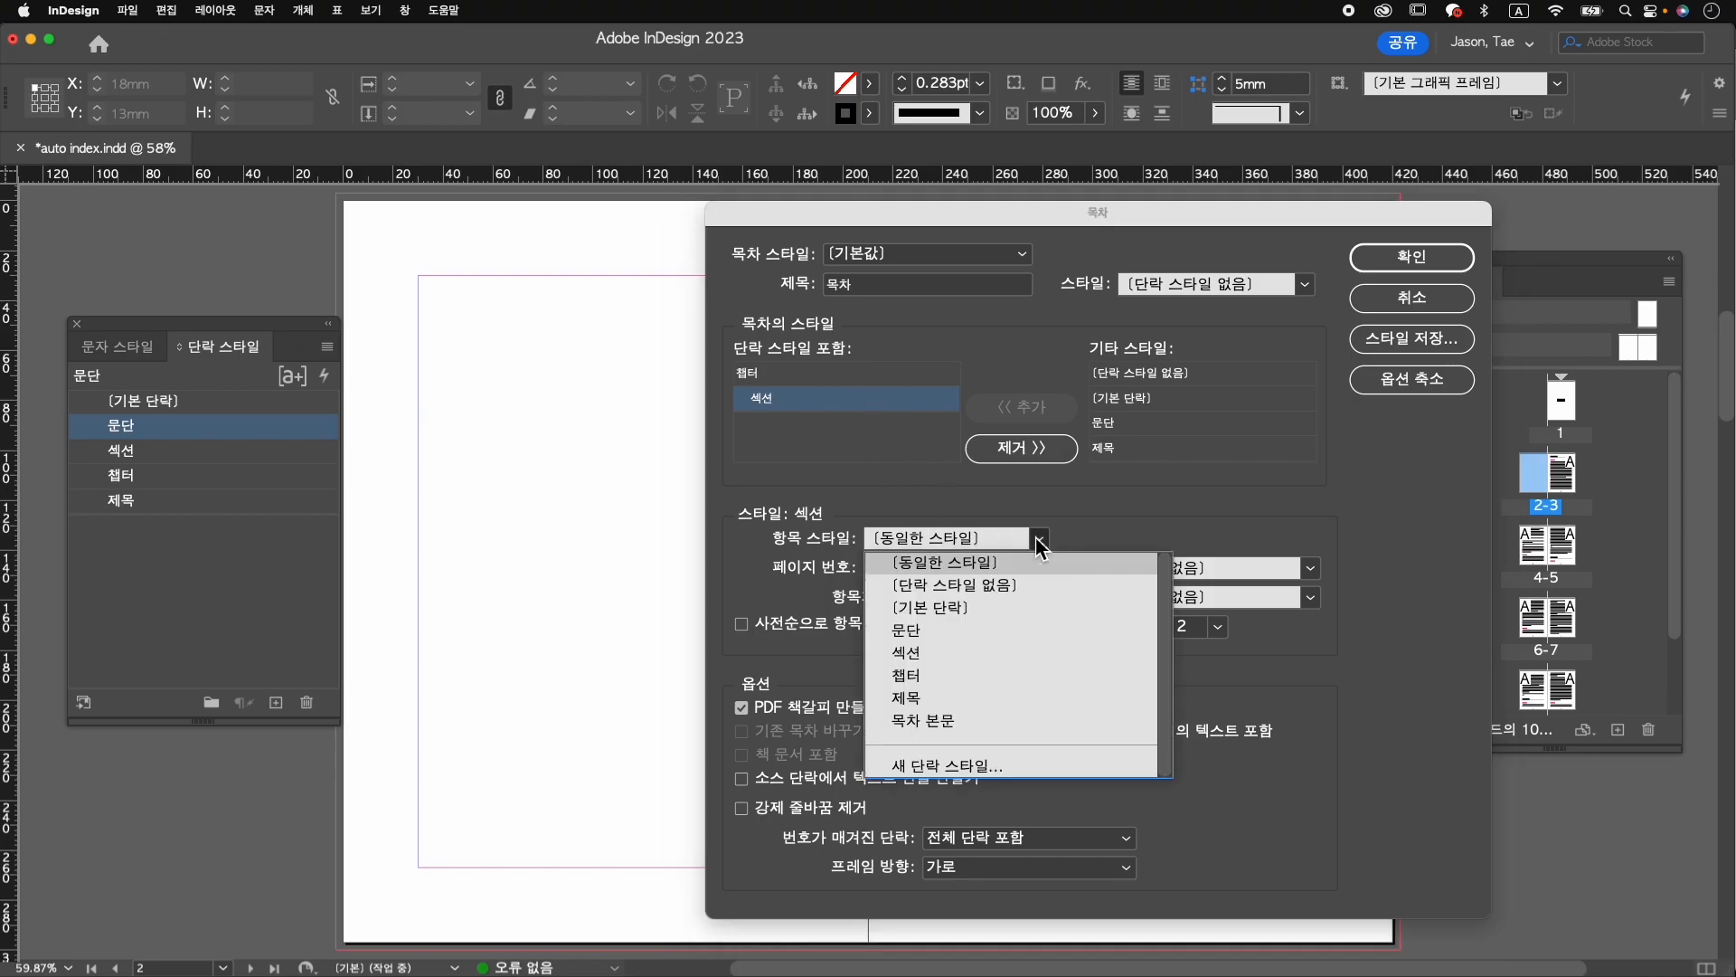
left_click(1017, 608)
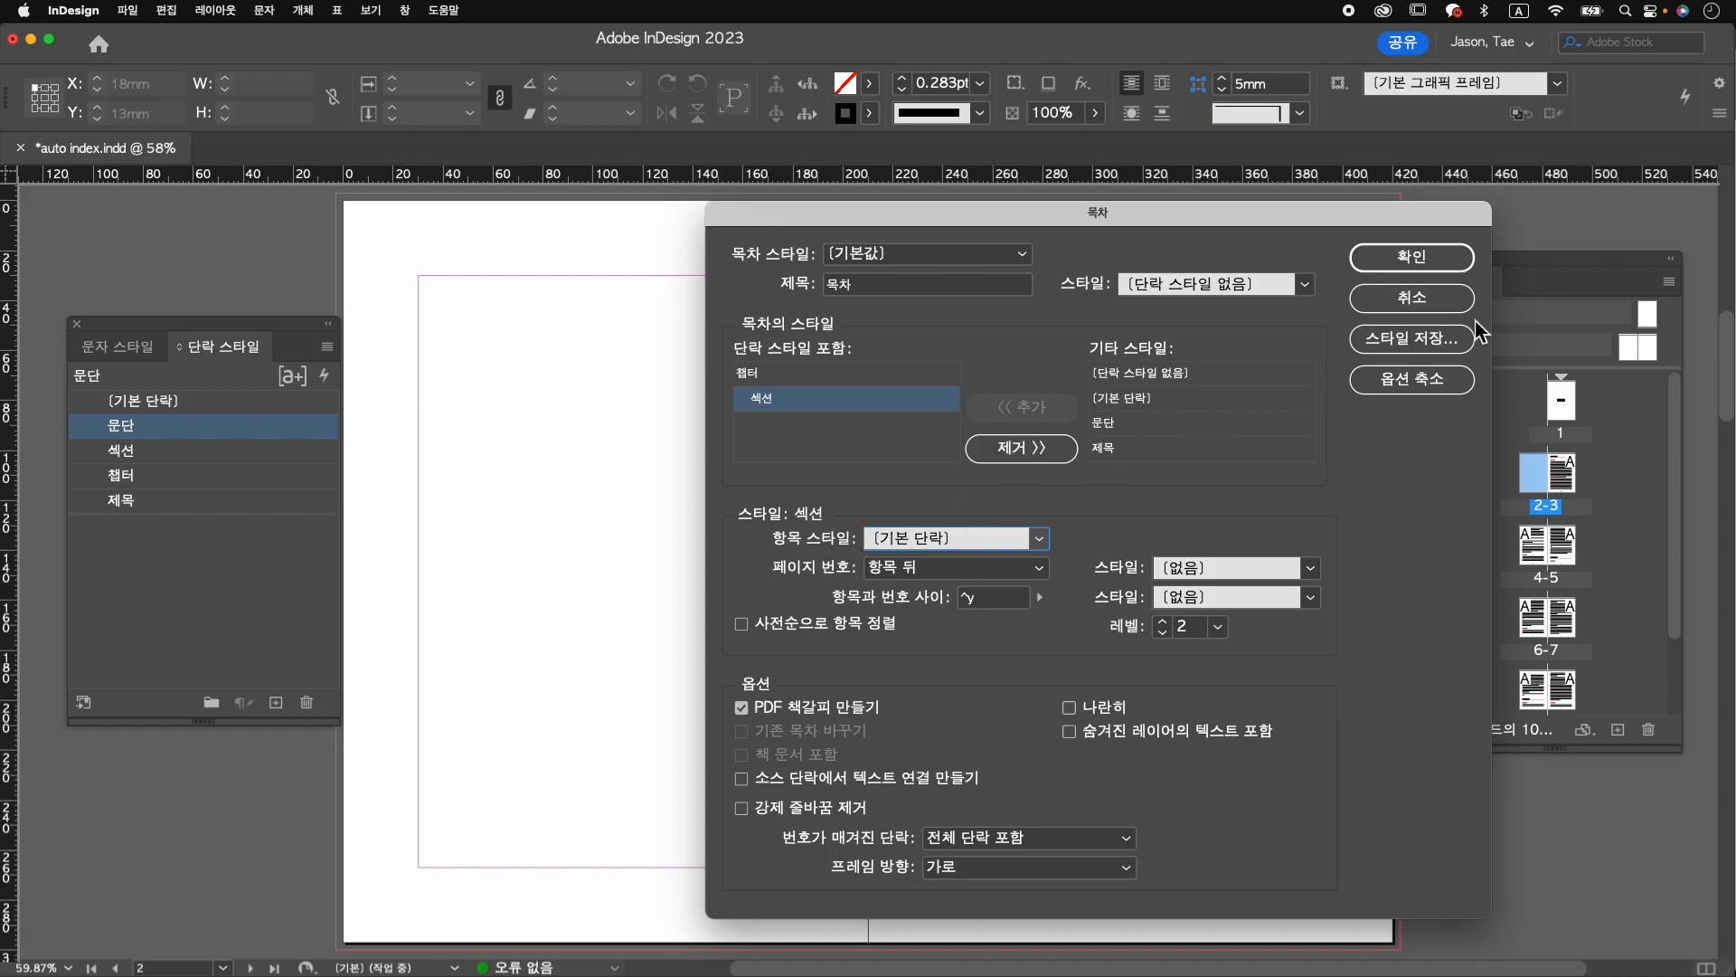
Generate the table of contents and place it at the upper-left margin corner of blank page 2.
left_click(1418, 259)
left_click(464, 288)
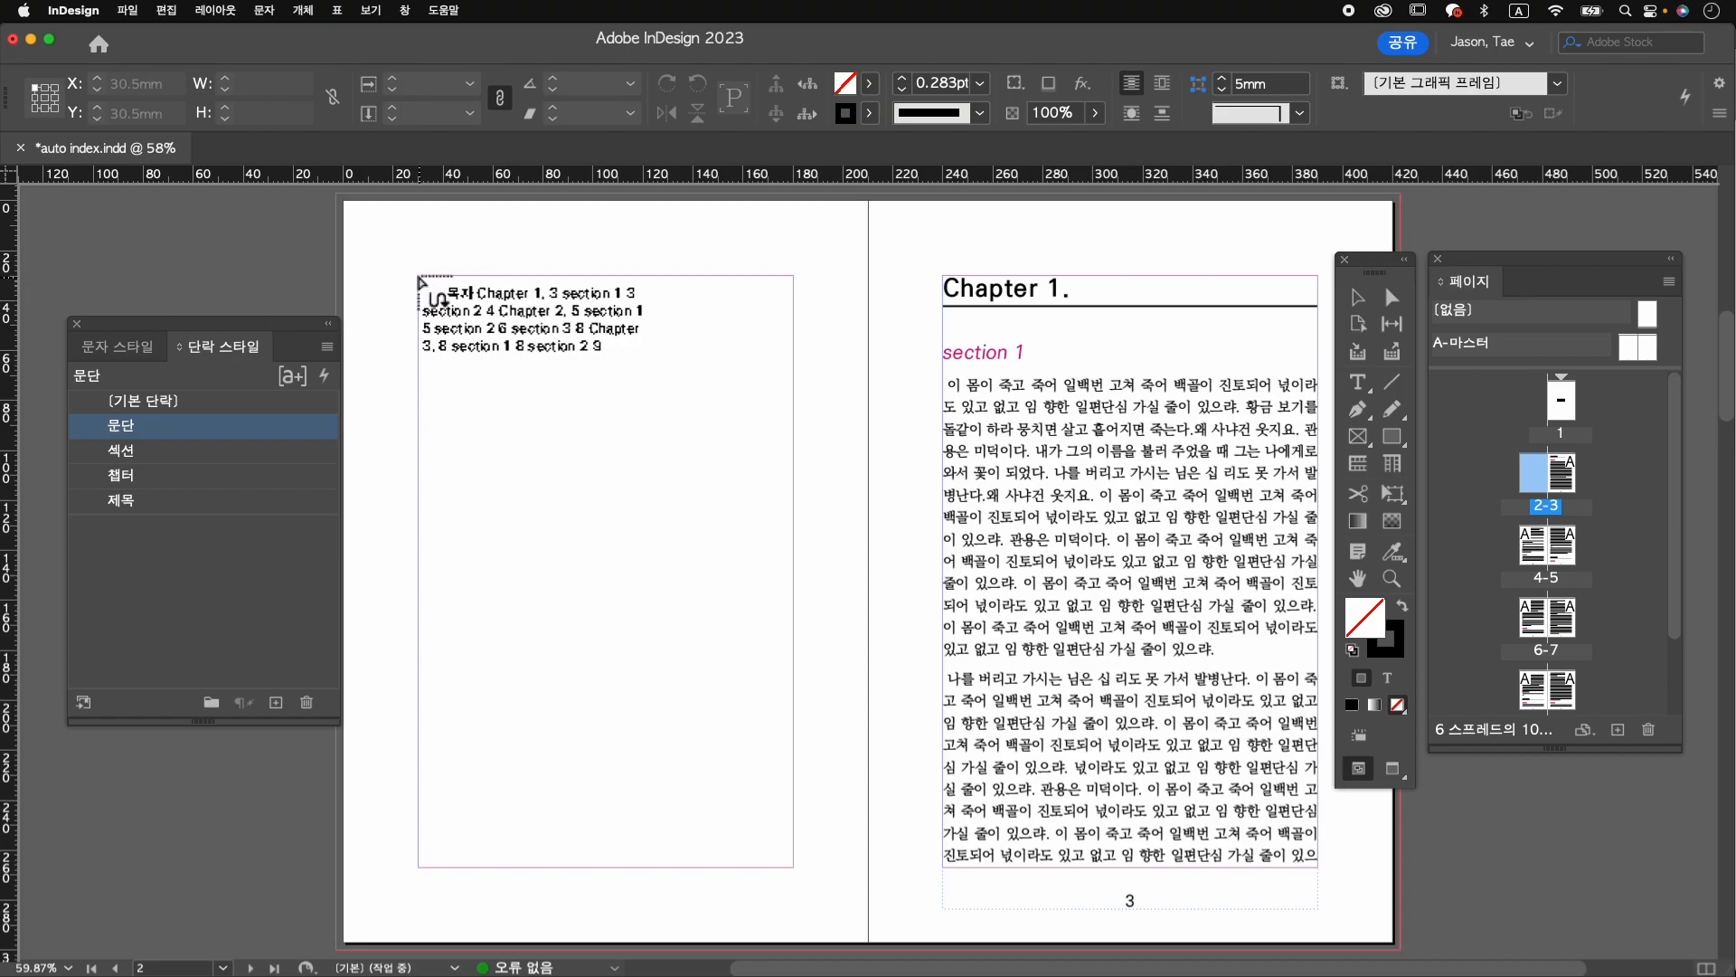
left_click(423, 283)
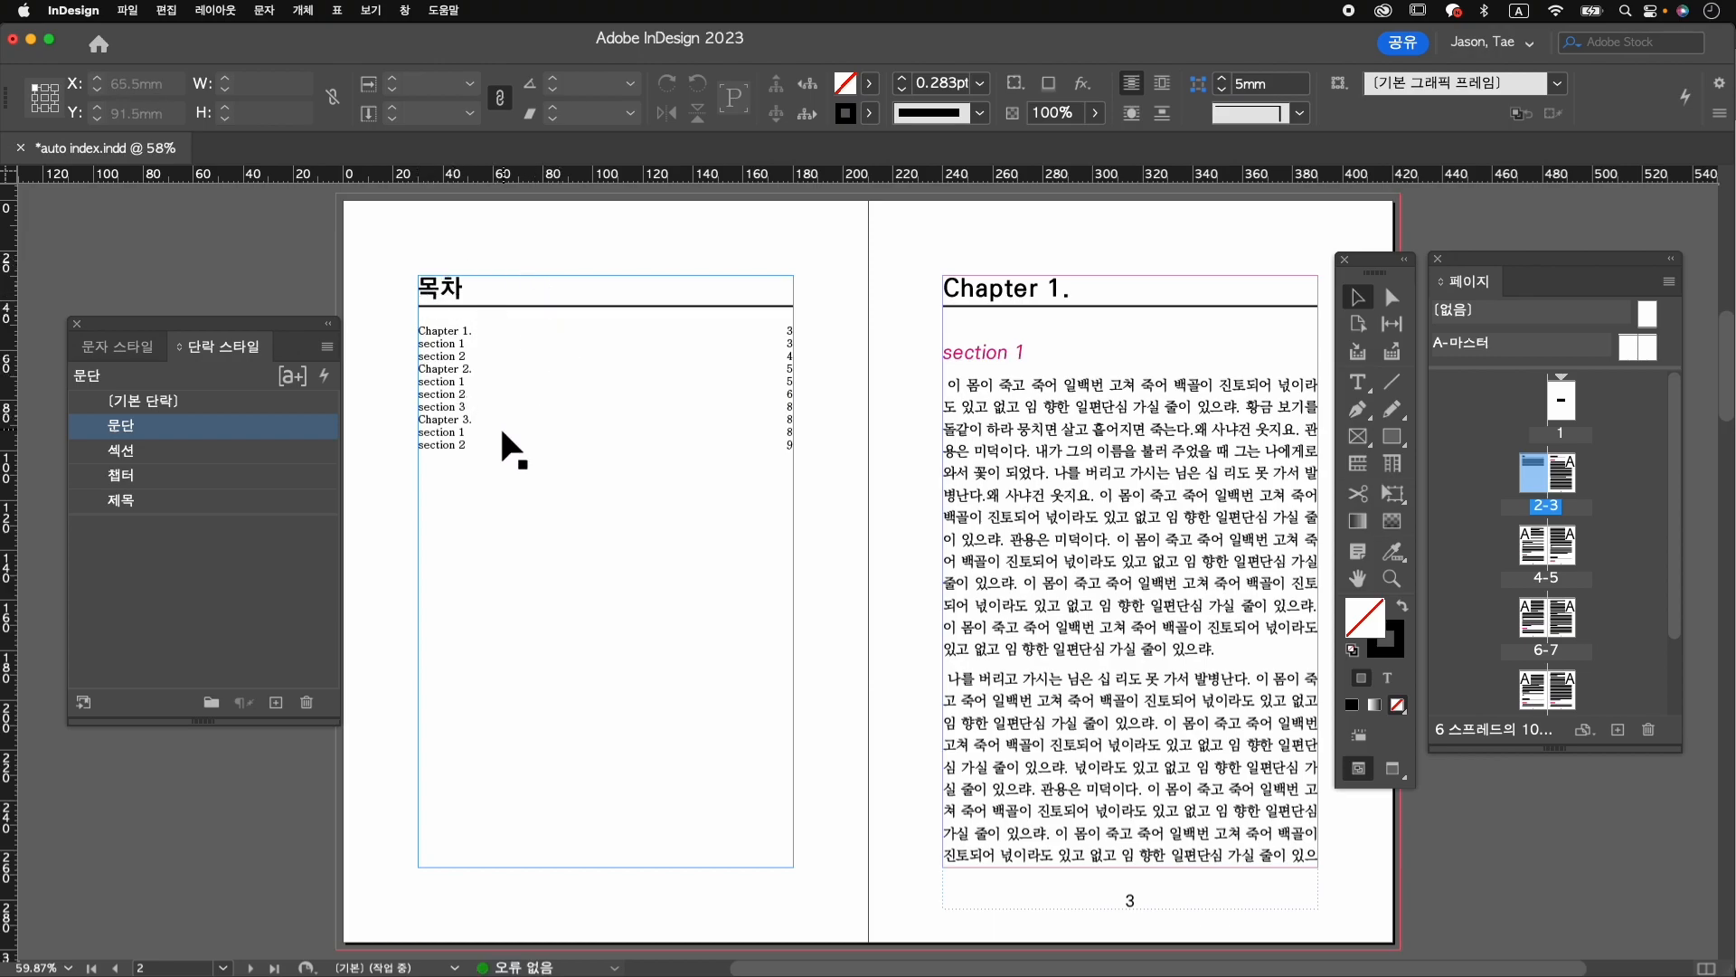
Check the title and entry text of the placed table of contents, and look through the following pages.
double_click(452, 288)
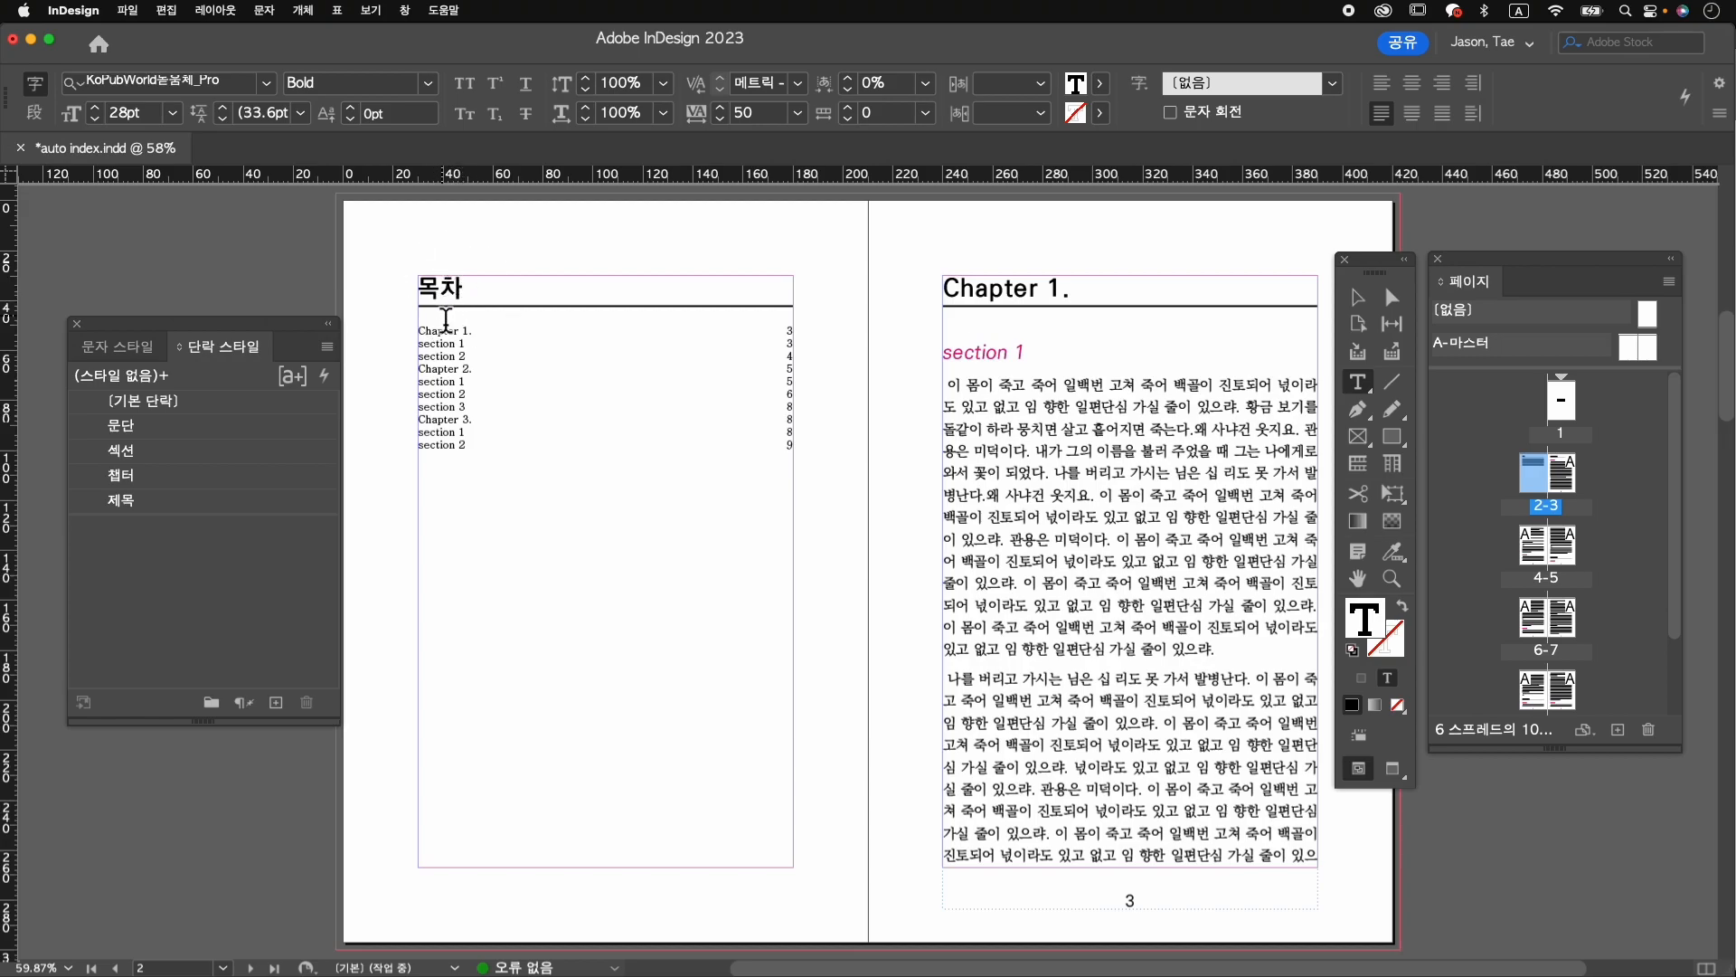
mouse_move(447, 332)
left_mouse_down()
mouse_move(446, 457)
mouse_move(421, 377)
mouse_move(439, 345)
left_mouse_up()
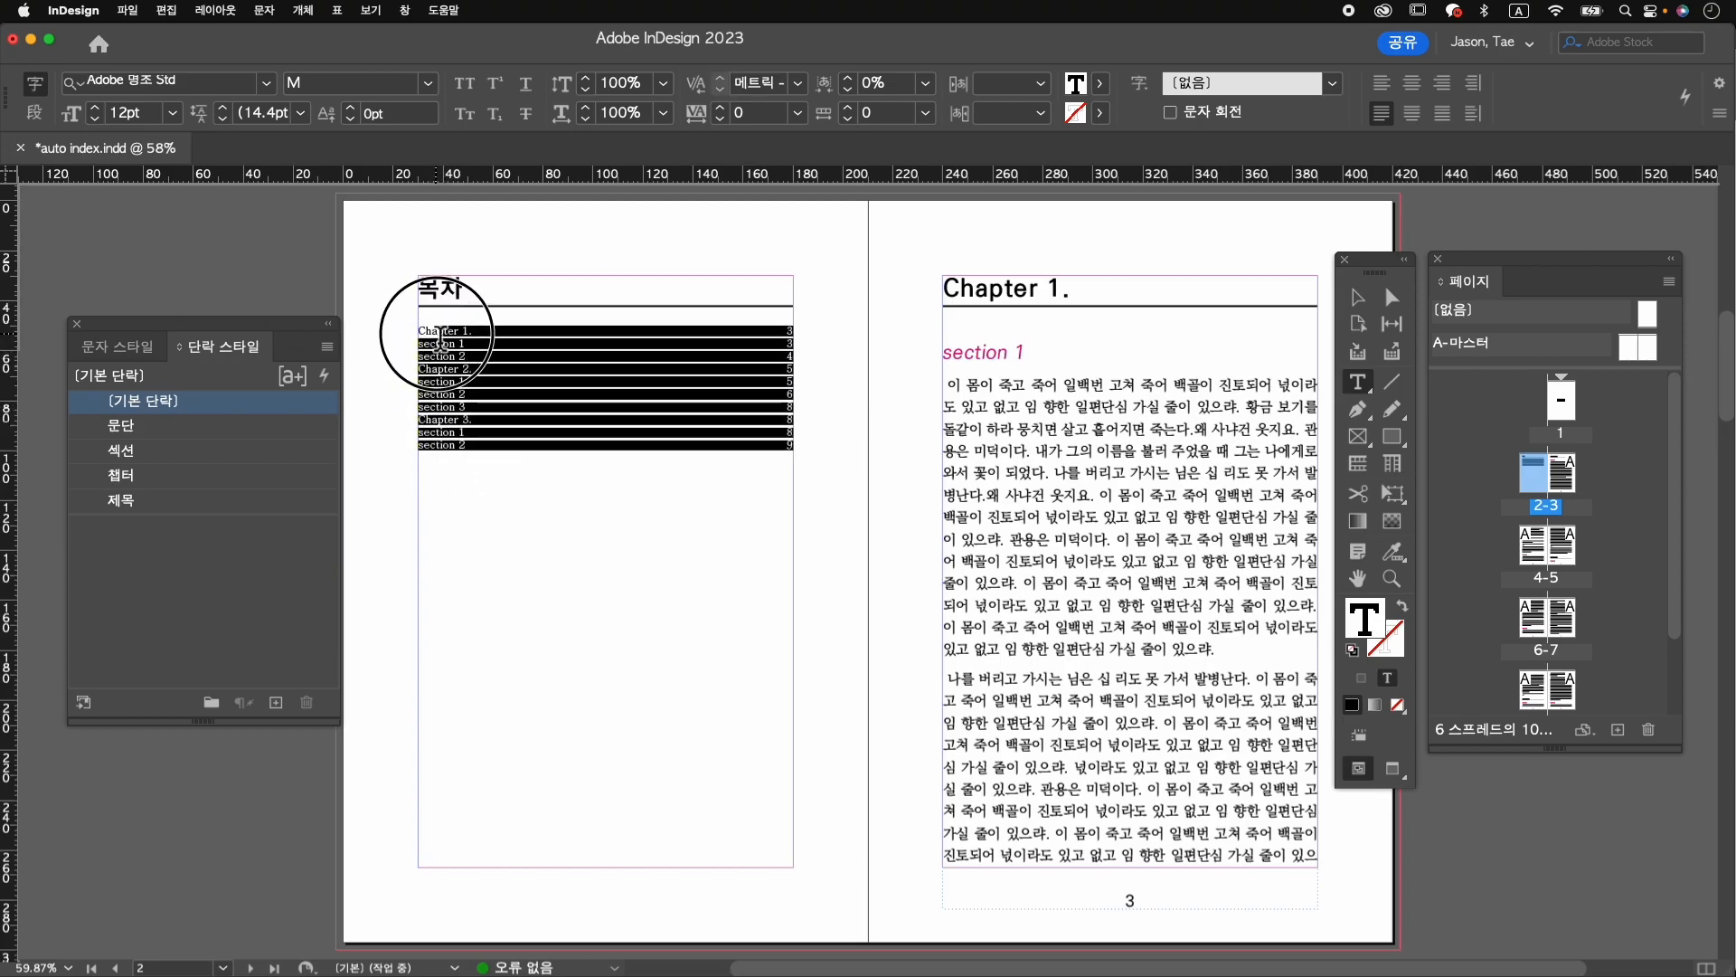
left_click(467, 380)
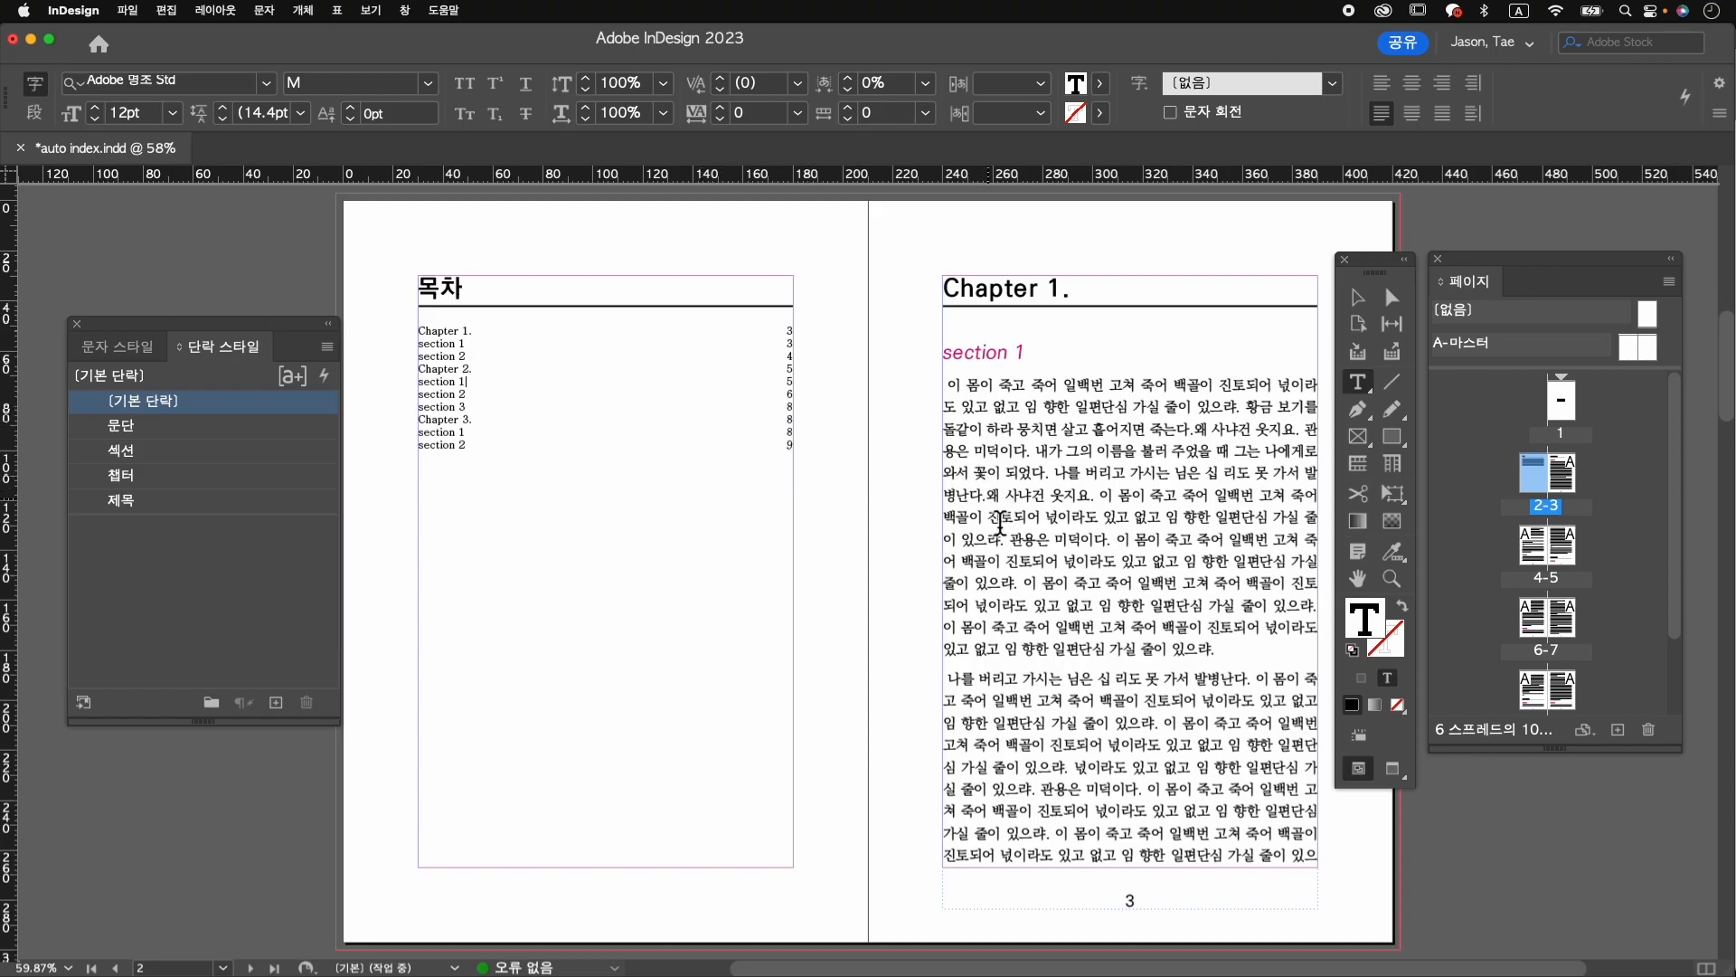
scroll(995, 517, "down", 10)
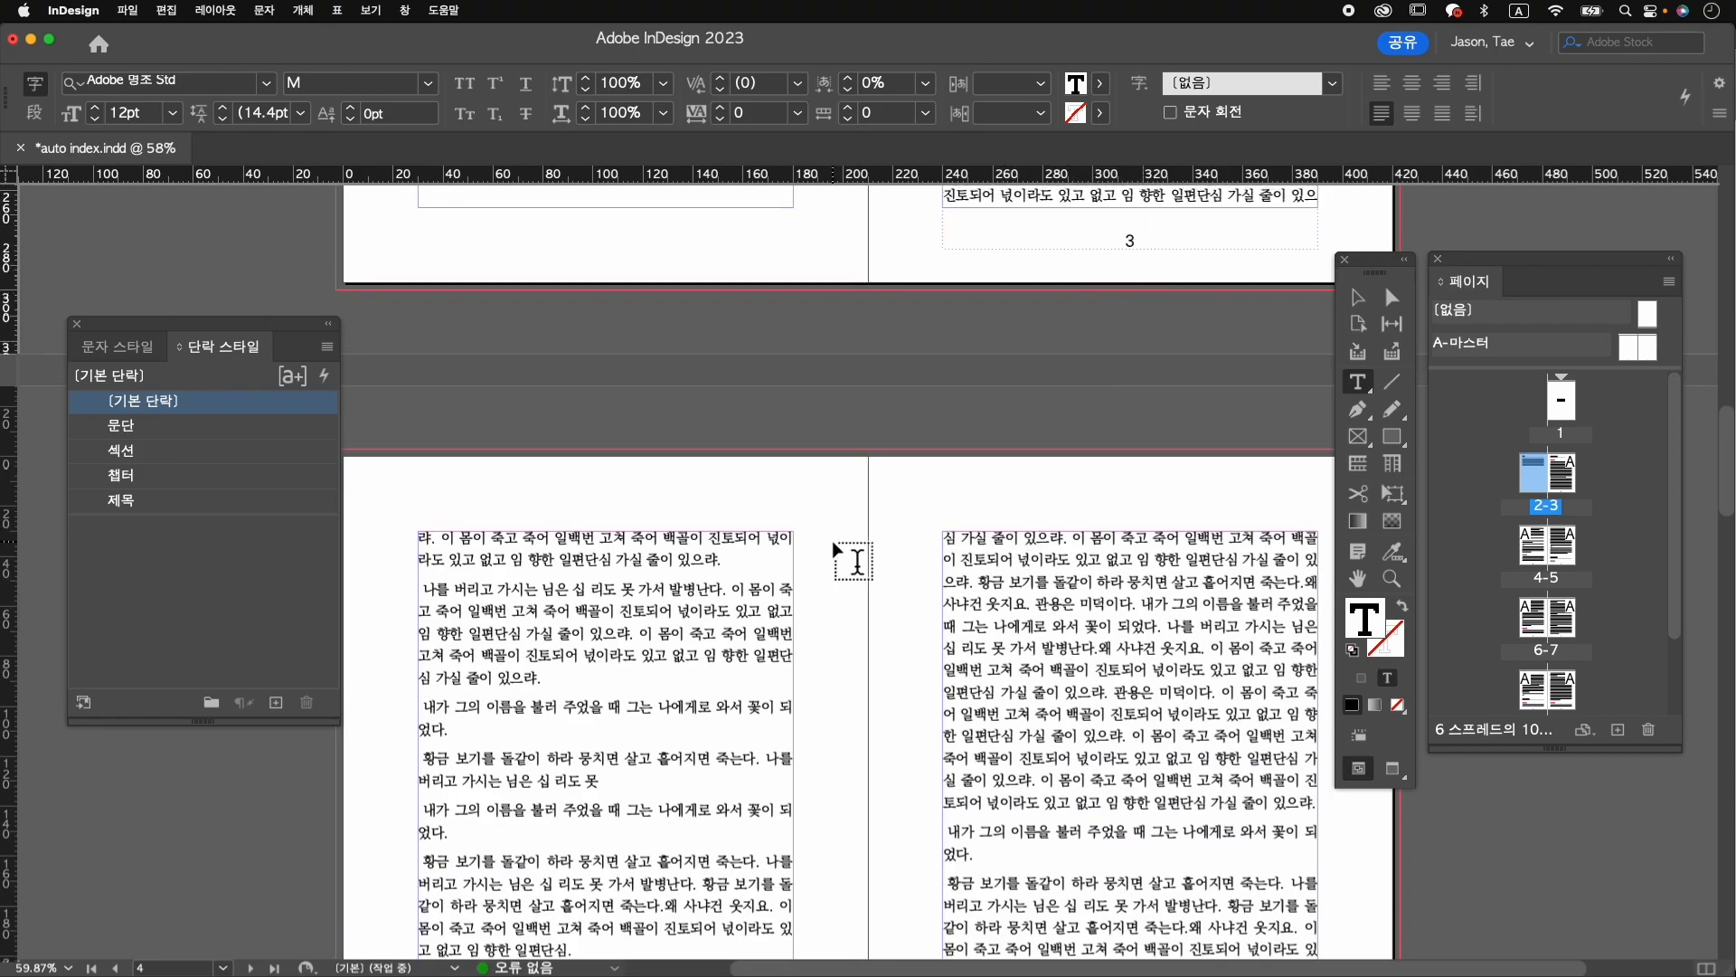
Compare the chapter and section headings on pages 4 and 5 with the table of contents entries on page 2.
scroll(852, 561, "down", 4)
scroll(949, 718, "down", 6)
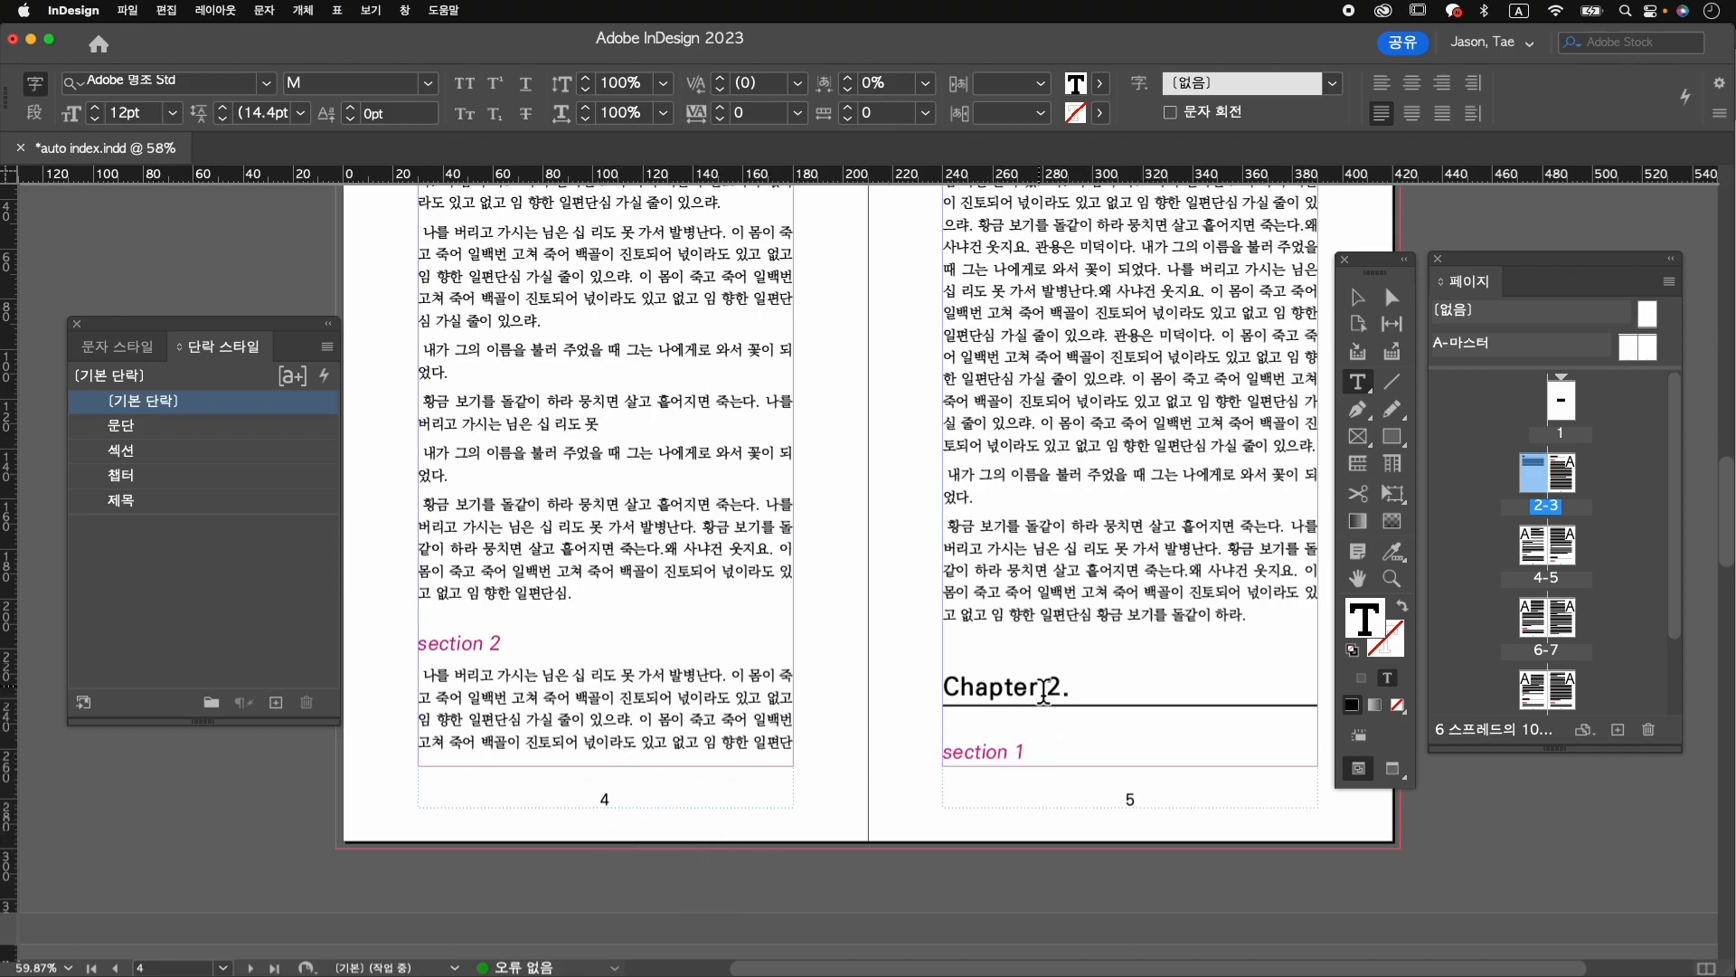
scroll(1104, 740, "up", 15)
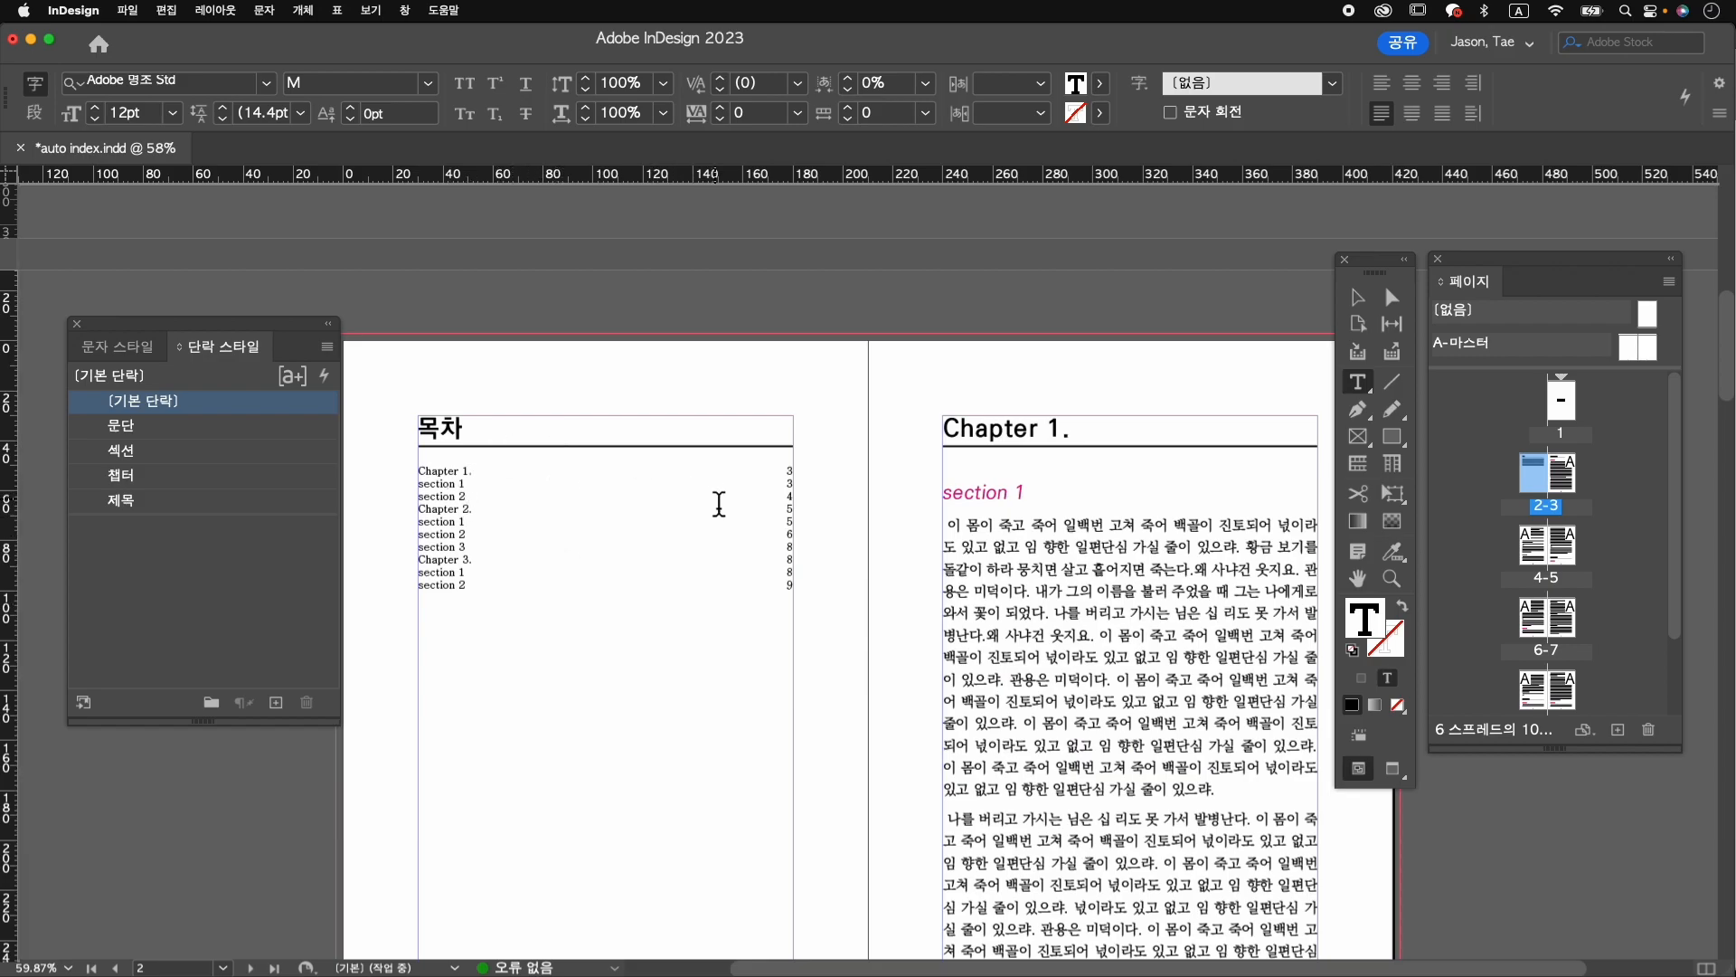
left_click(783, 513)
left_click_drag(443, 477, 472, 561)
left_click_drag(419, 471, 794, 599)
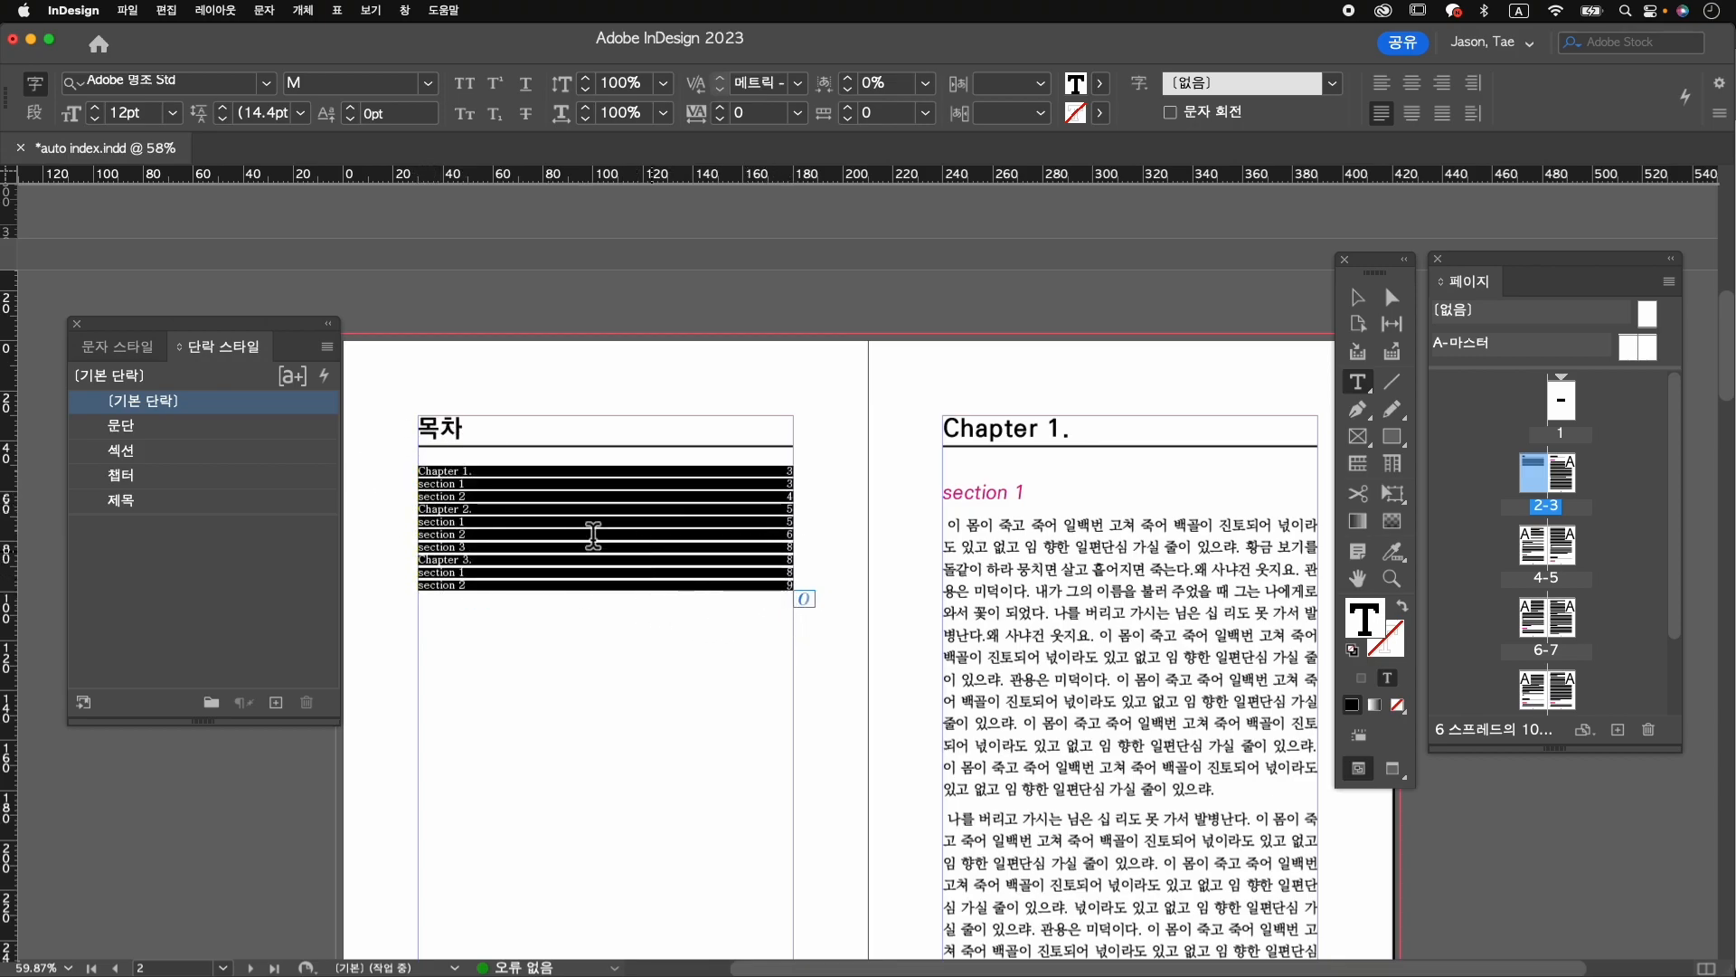
left_click(480, 489)
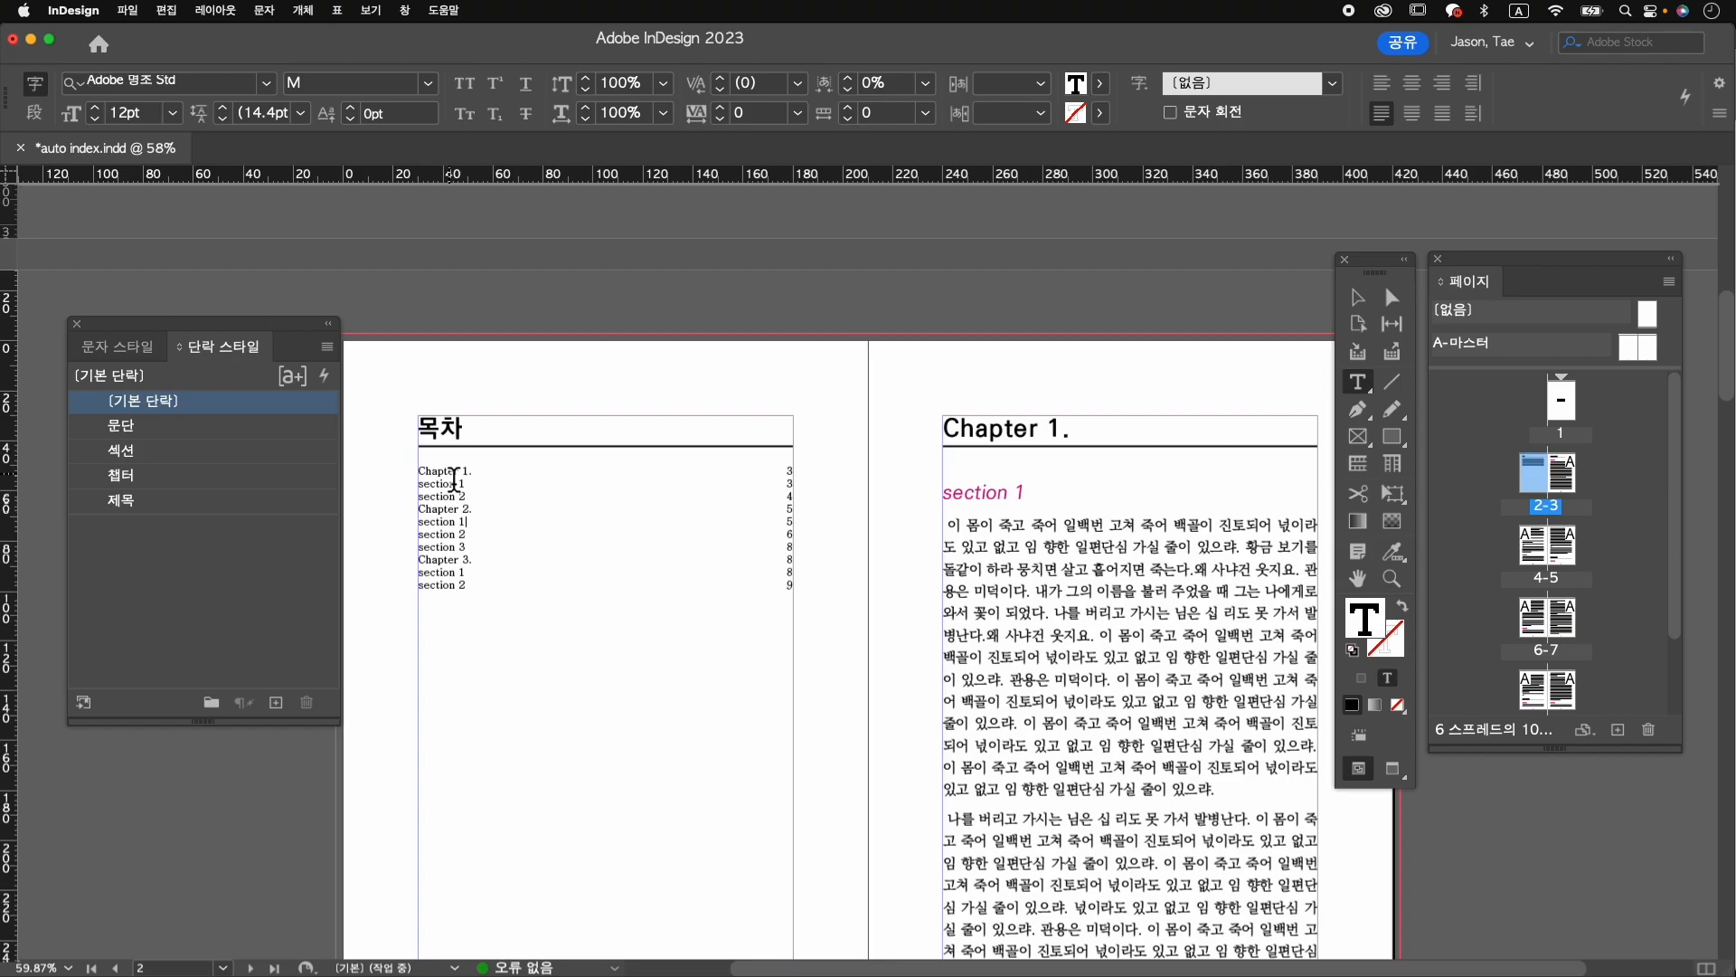
Create a new paragraph style for the table of contents entries, apply it to them, and name it 목차.
mouse_move(452, 474)
left_mouse_down()
mouse_move(488, 500)
mouse_move(515, 578)
mouse_move(544, 588)
left_mouse_up()
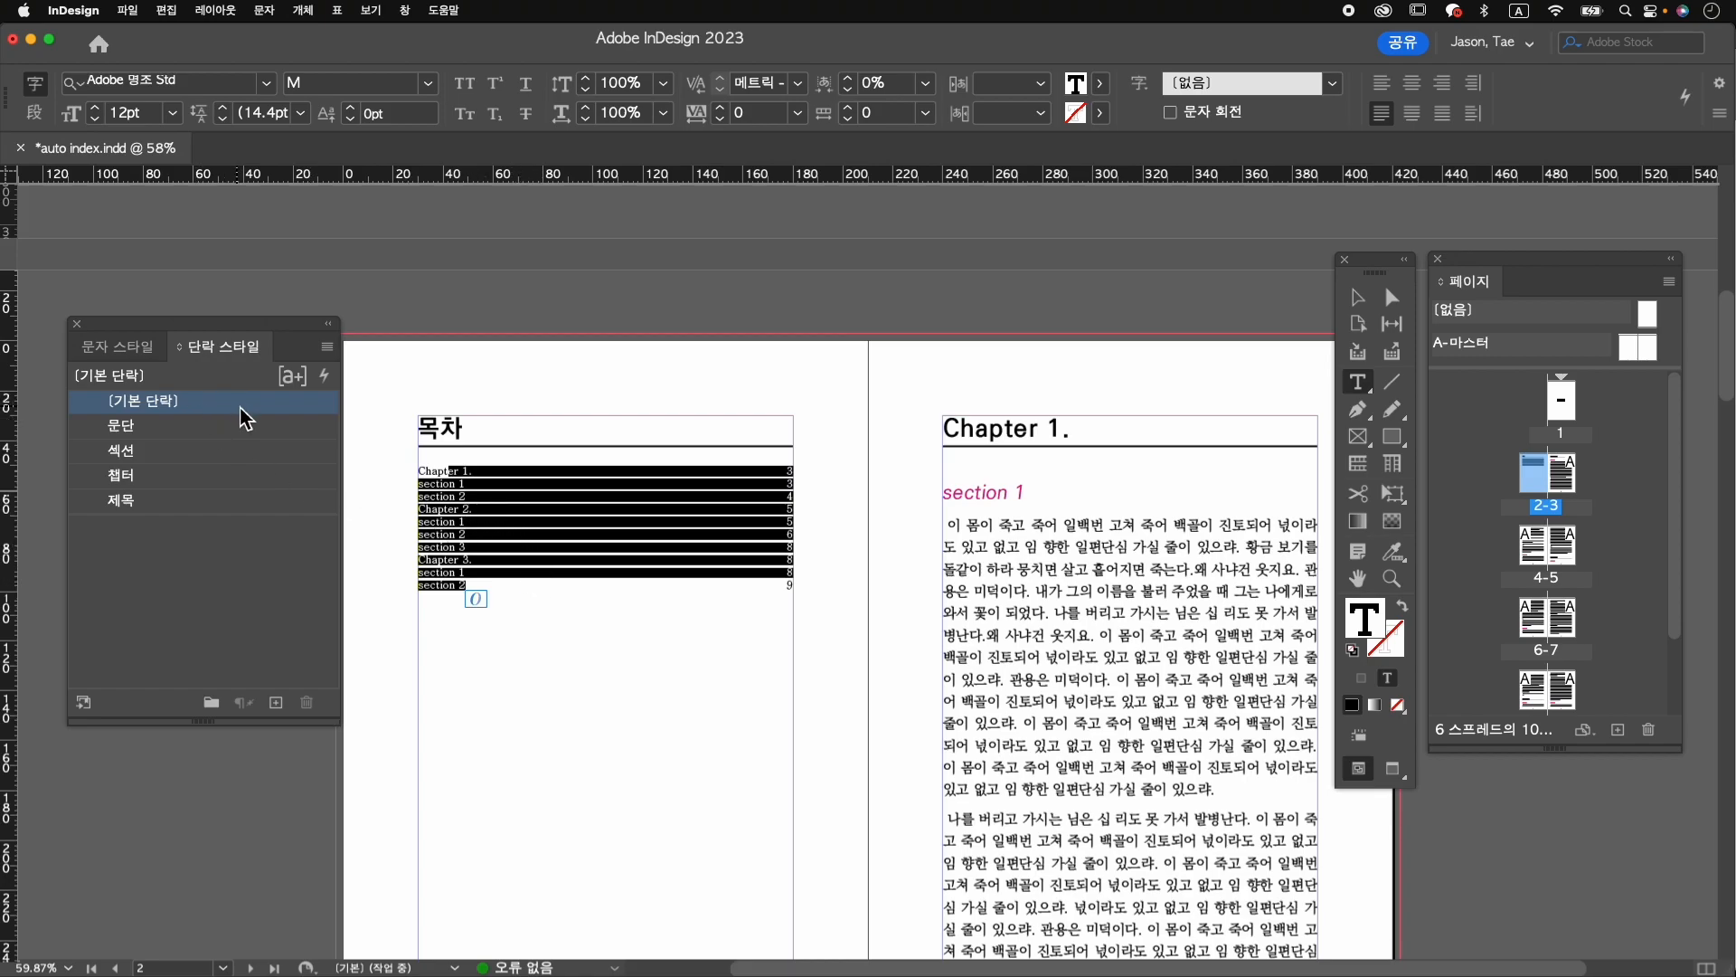
left_click(276, 704)
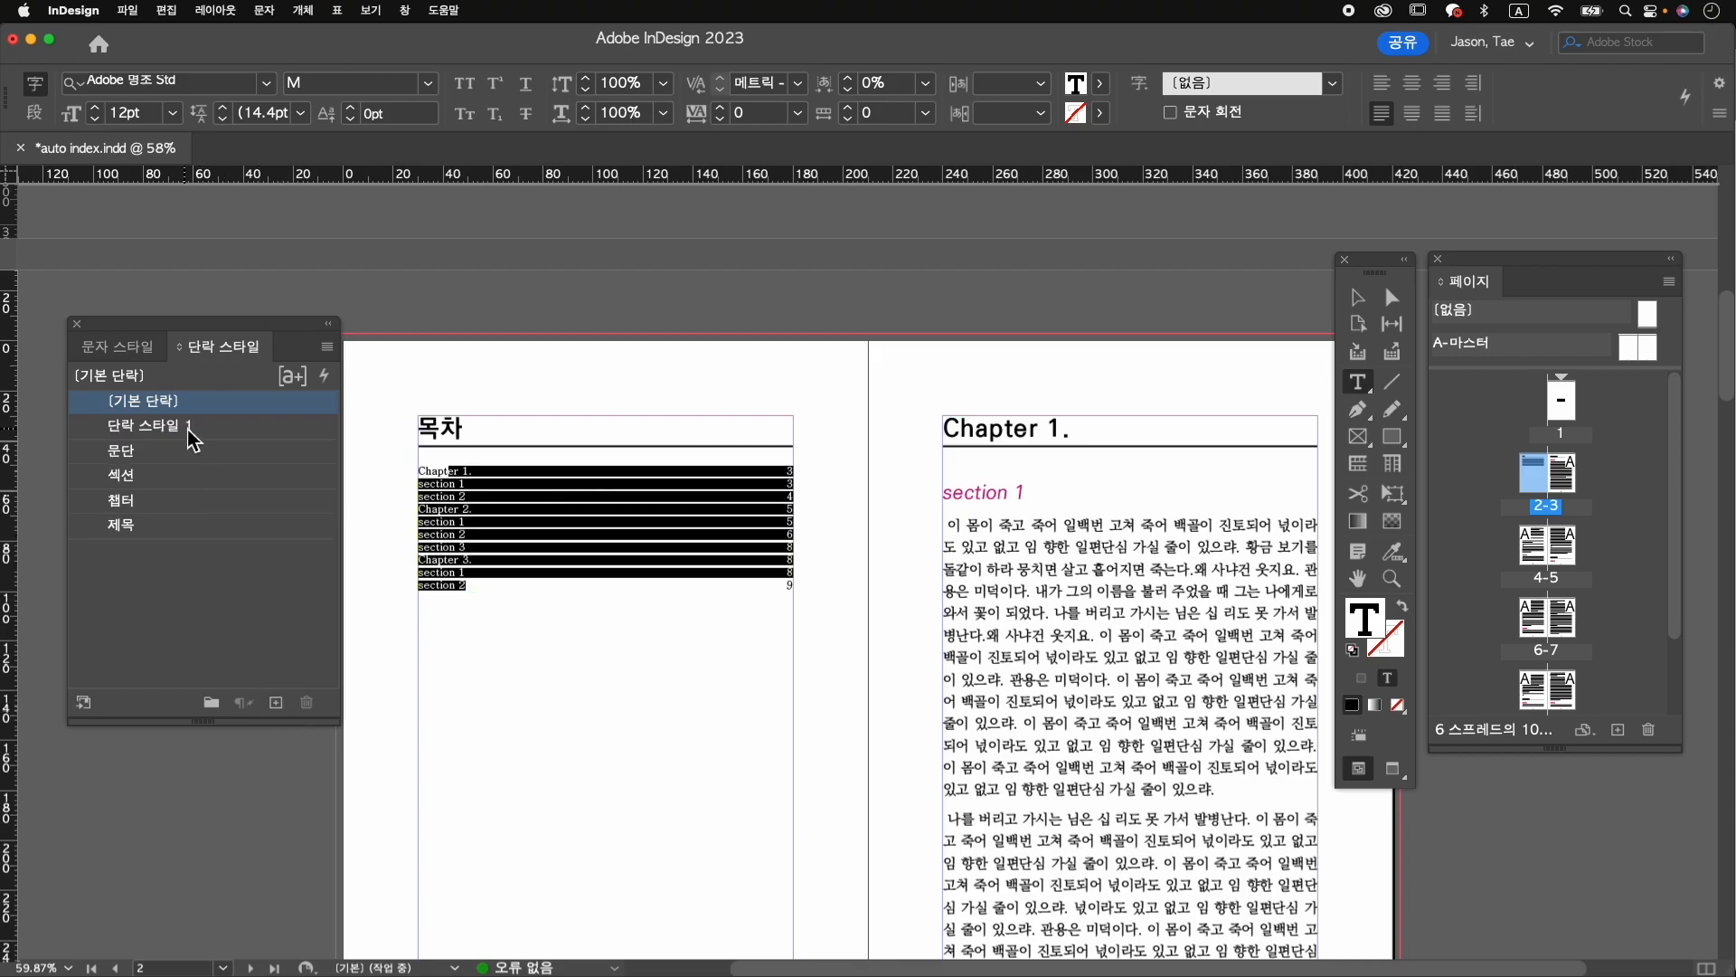
left_click(227, 440)
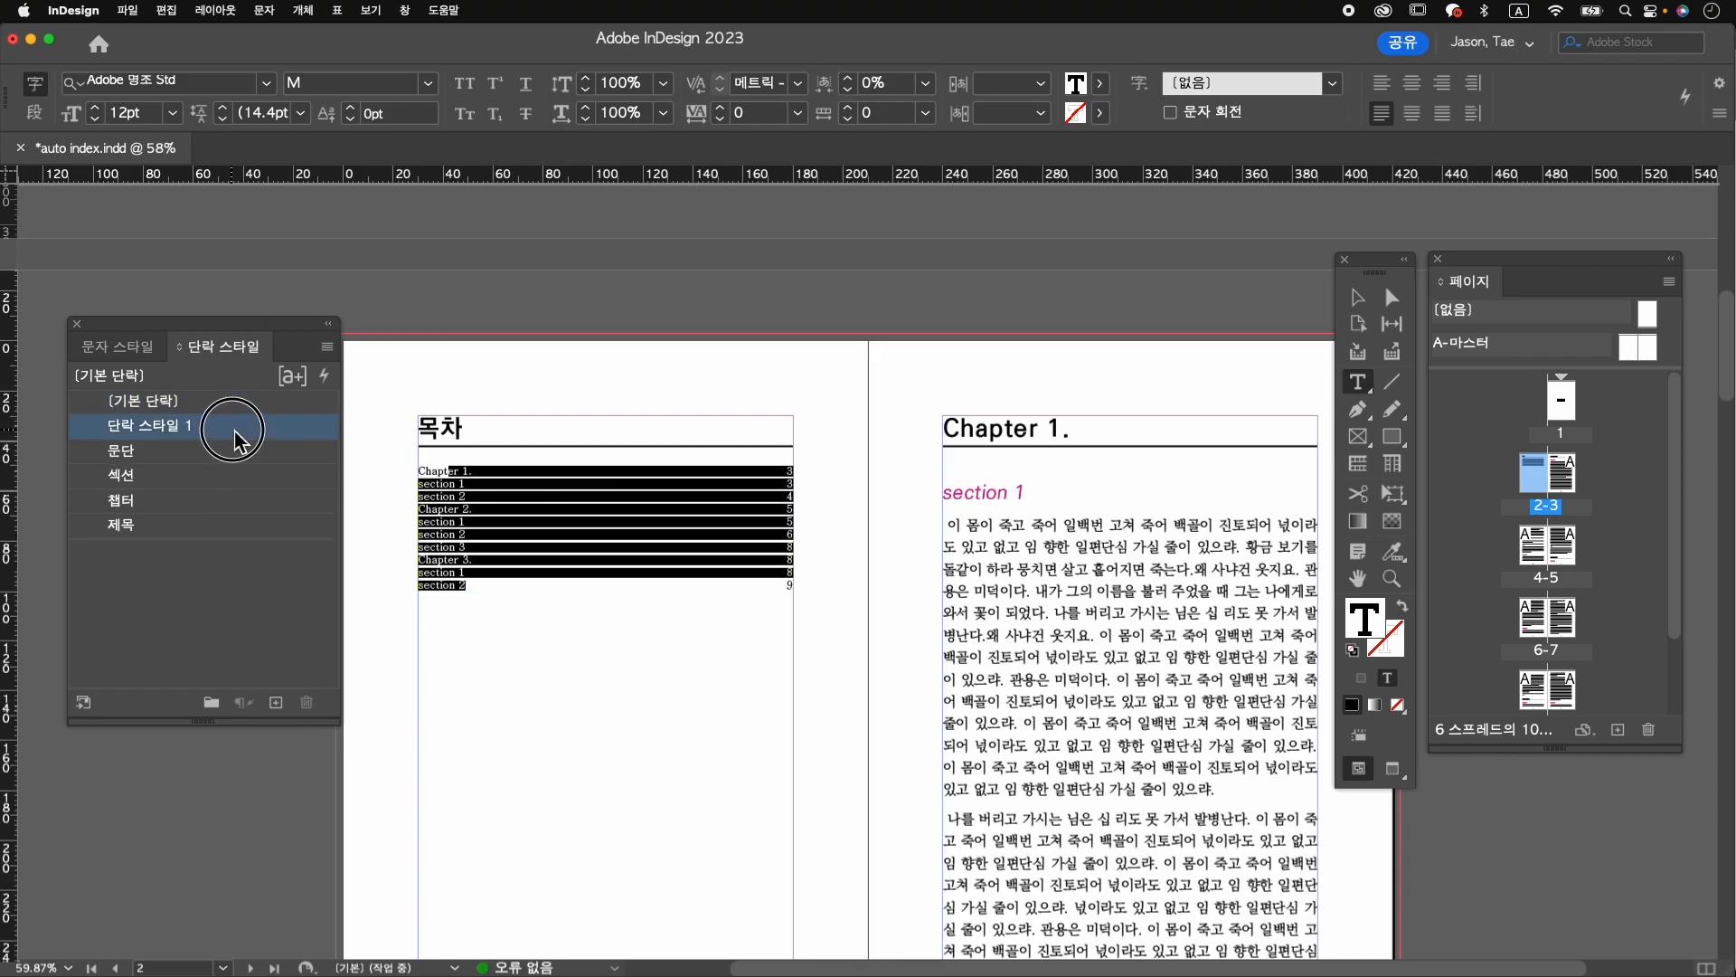
double_click(286, 441)
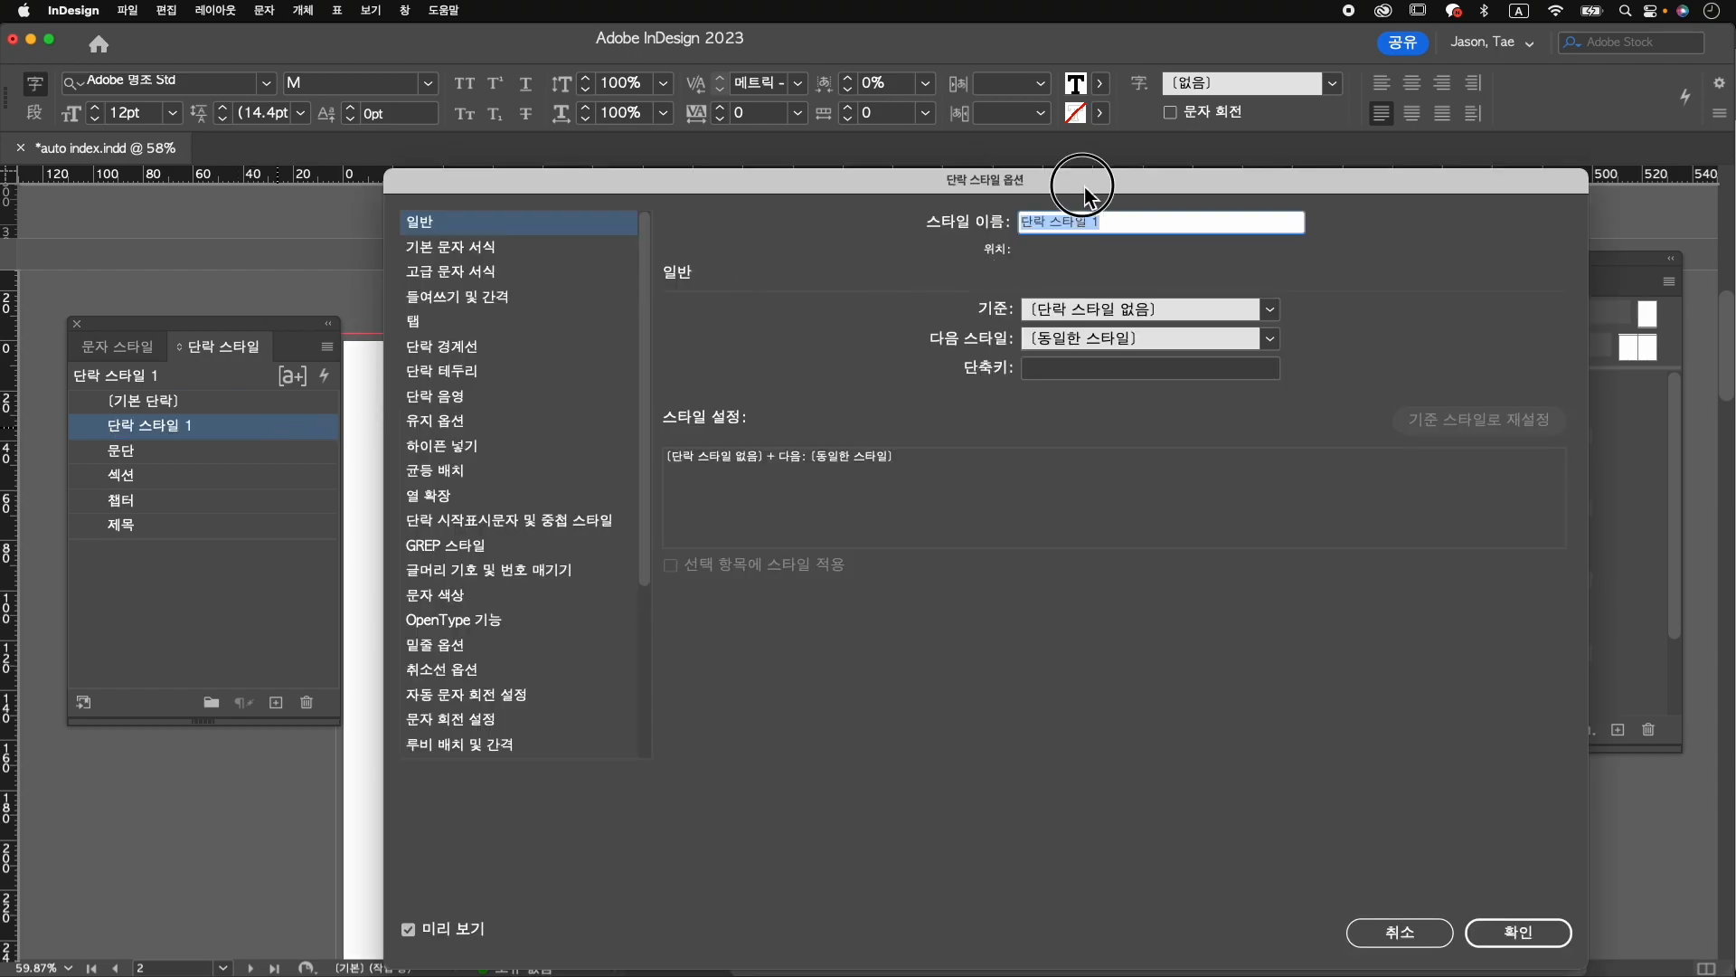
left_click_drag(1085, 181, 1280, 118)
type("a")
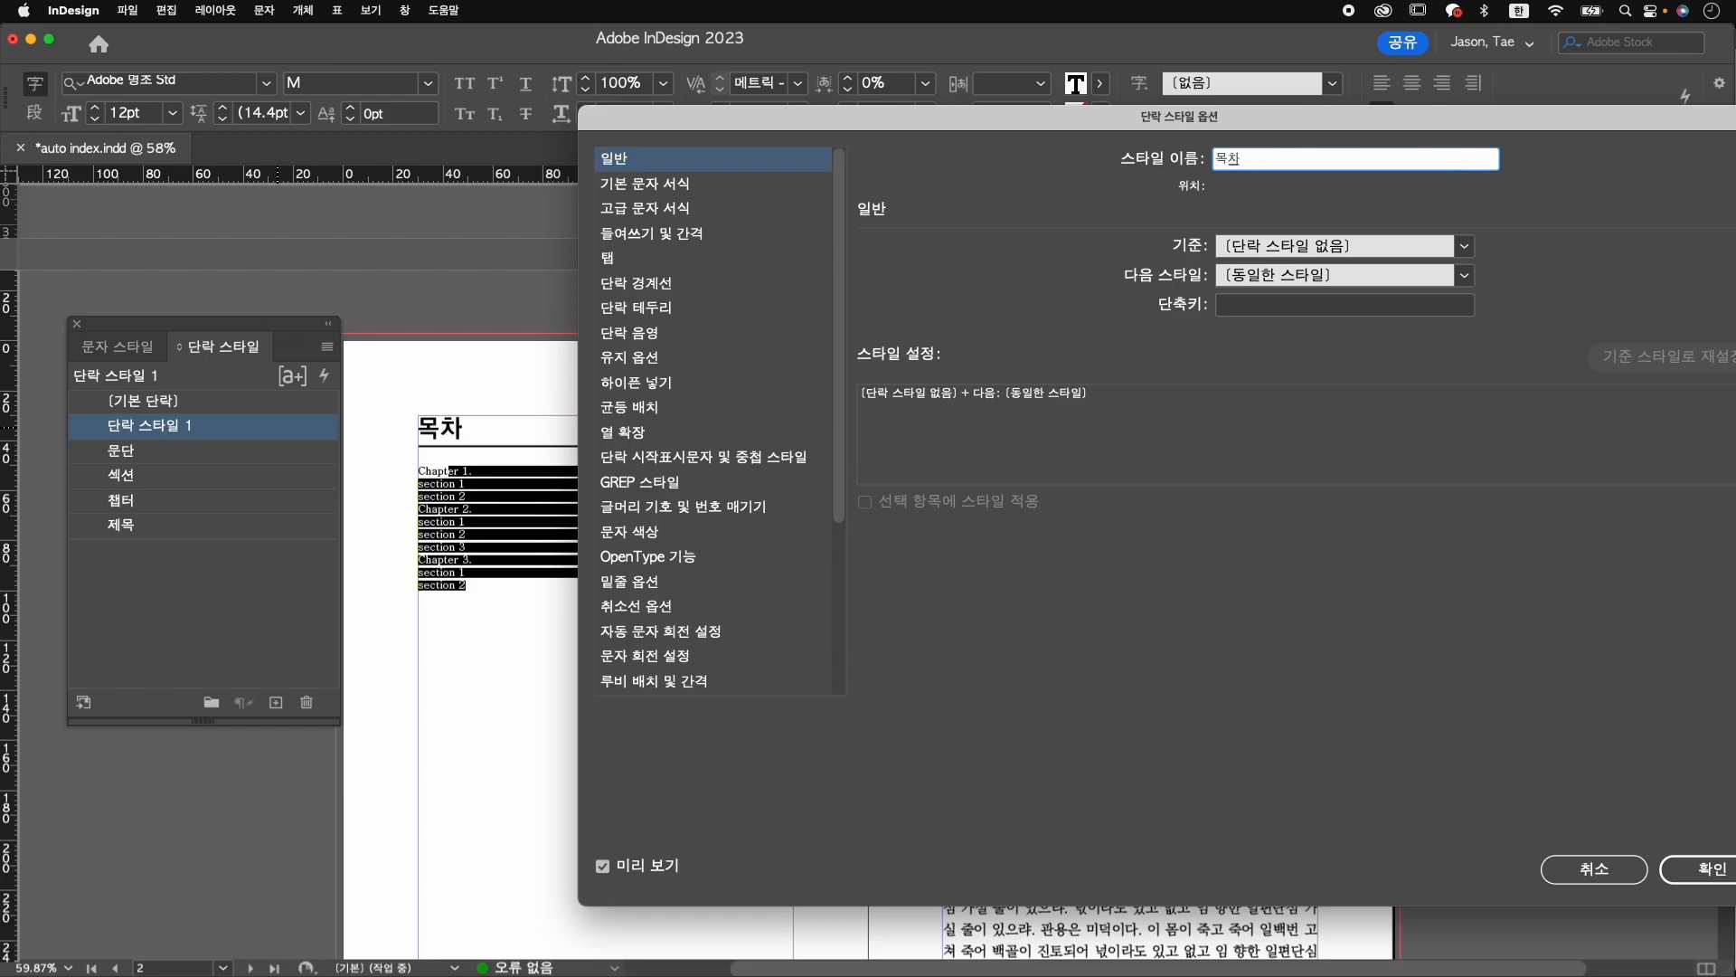
Set the font size of the 목차 paragraph style to 21 pt.
left_click(710, 185)
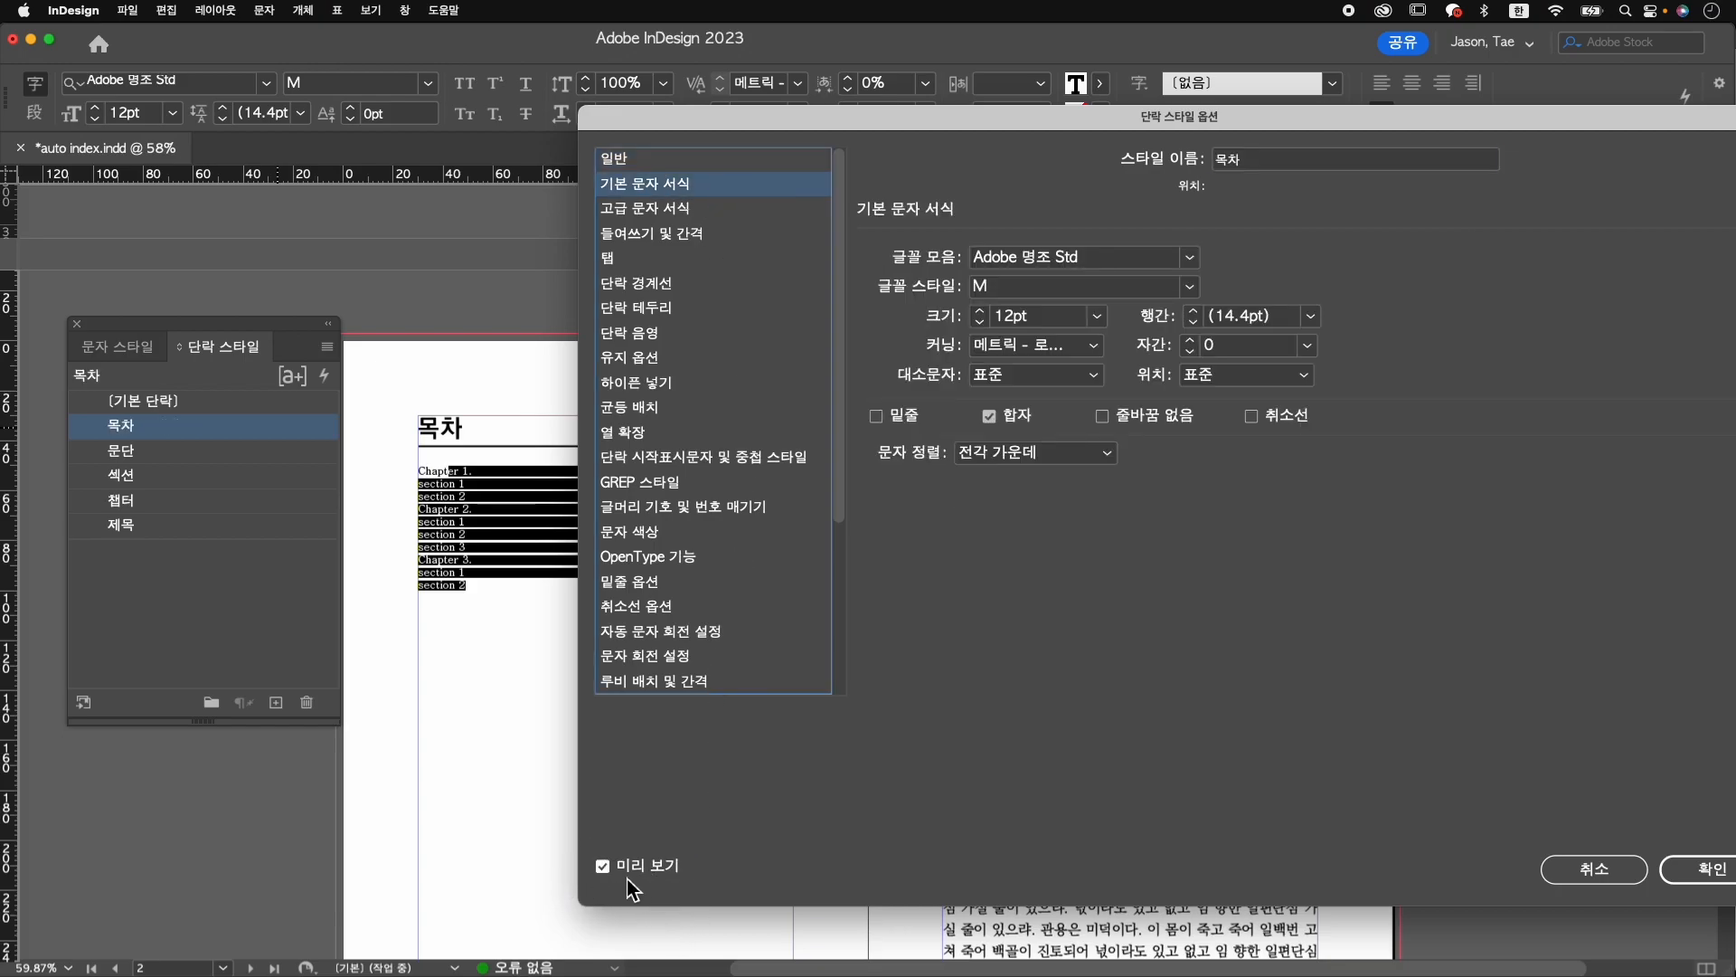
left_click(981, 311)
left_click(980, 310)
left_click(980, 310)
left_click(980, 310)
left_click(980, 310)
left_click(980, 310)
left_click(981, 310)
left_click(980, 310)
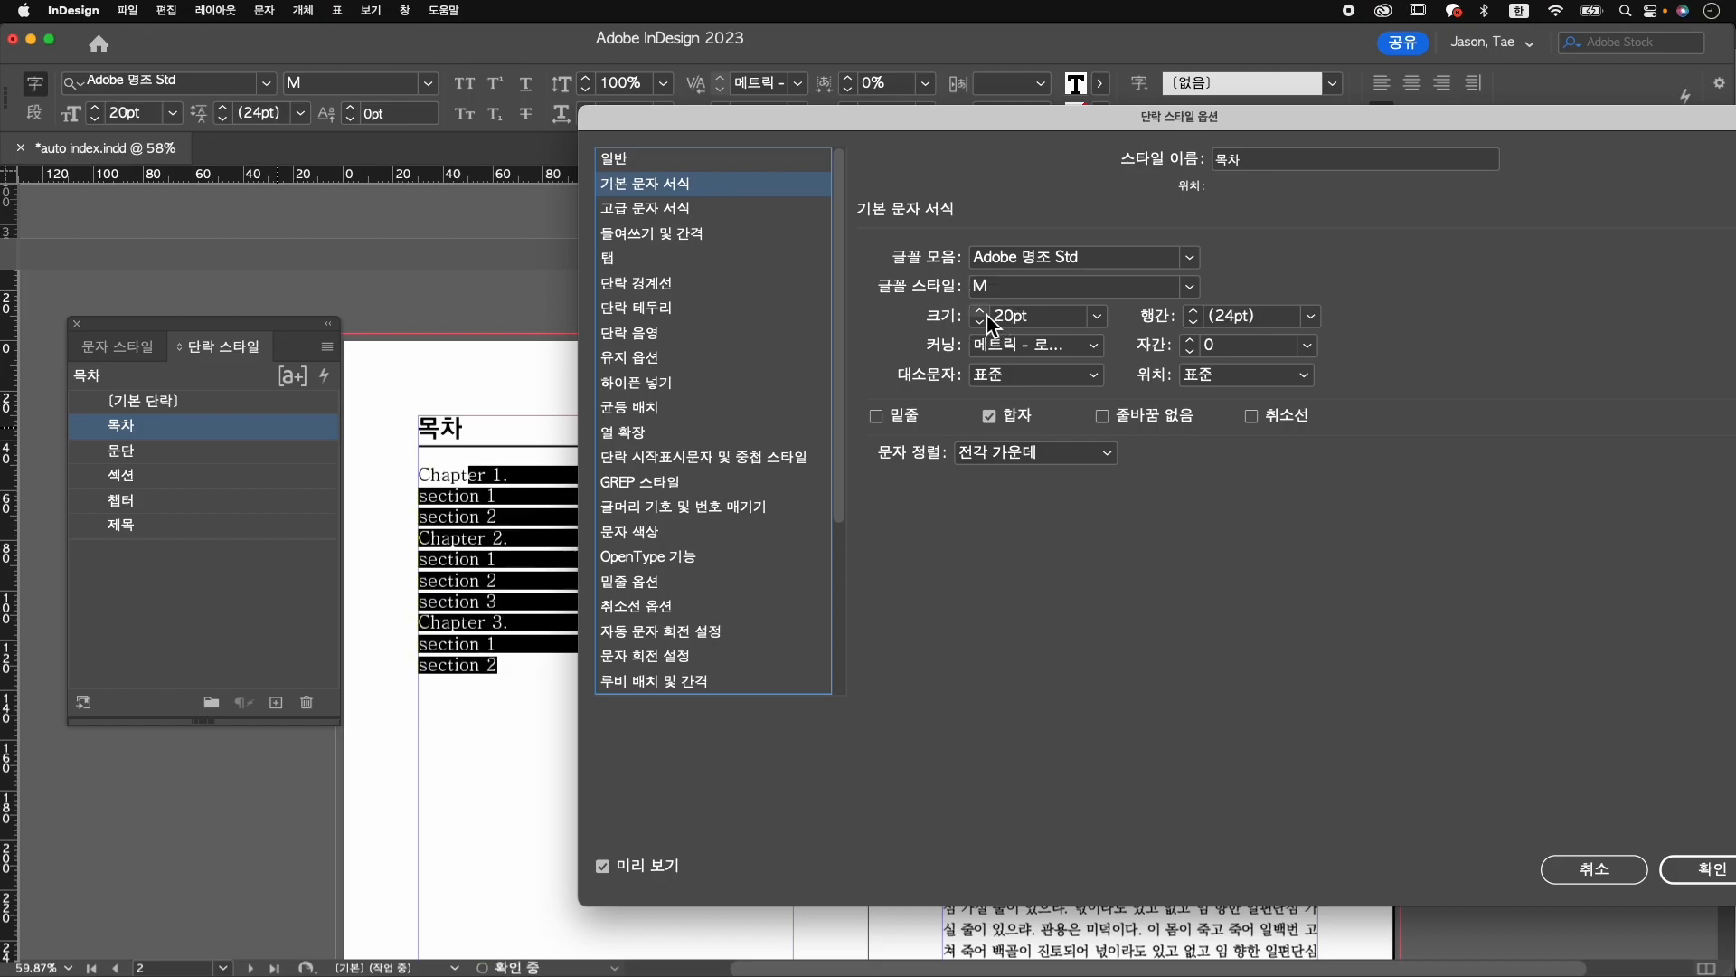
left_click(980, 310)
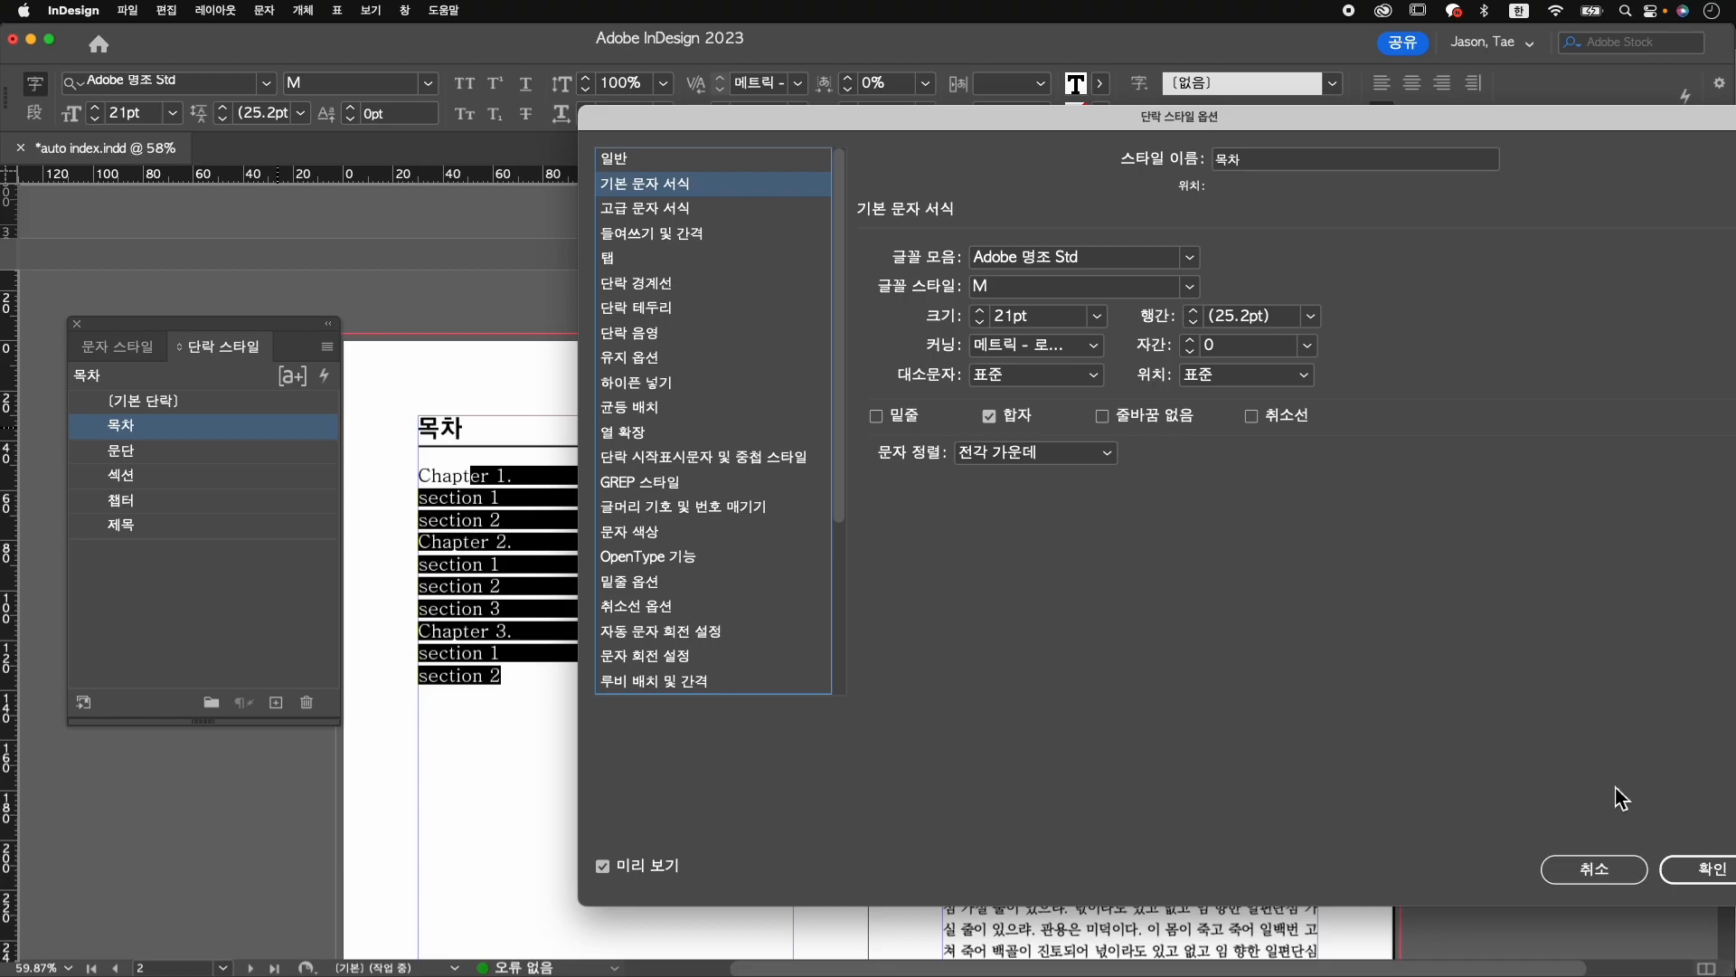
Set the leading of the 목차 paragraph style to 30 pt and accept the style options.
left_click_drag(1192, 127, 1322, 206)
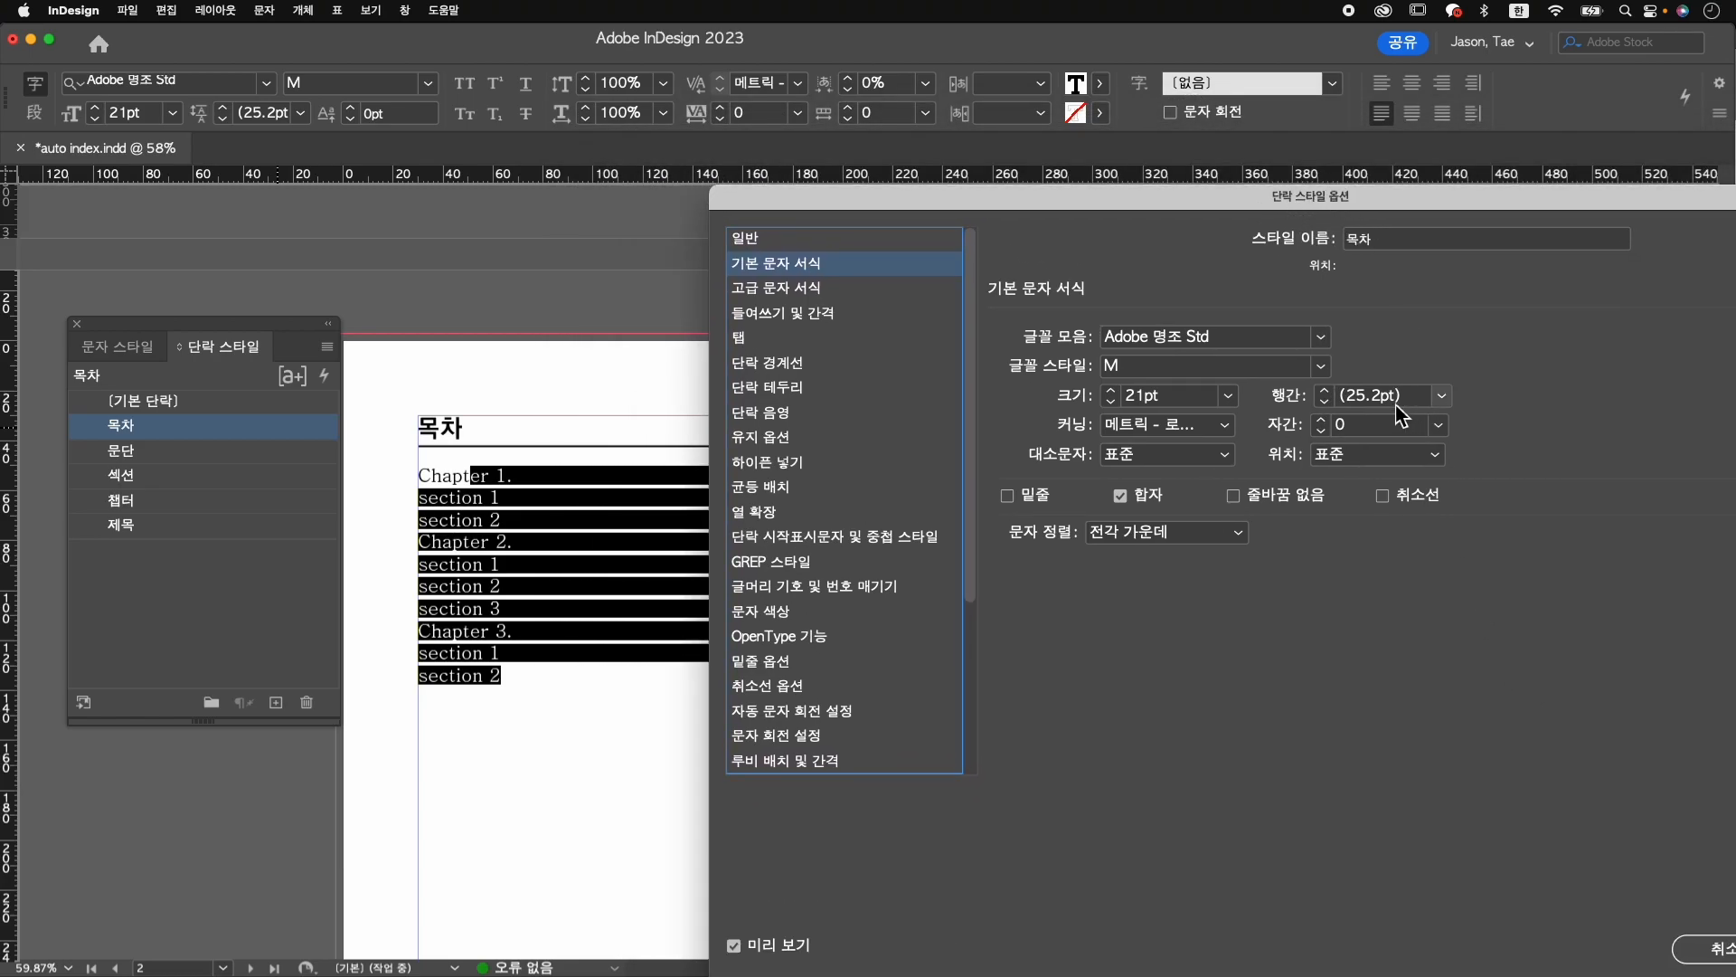
left_click(1325, 389)
left_click(1324, 390)
left_click(1325, 389)
left_click(1325, 390)
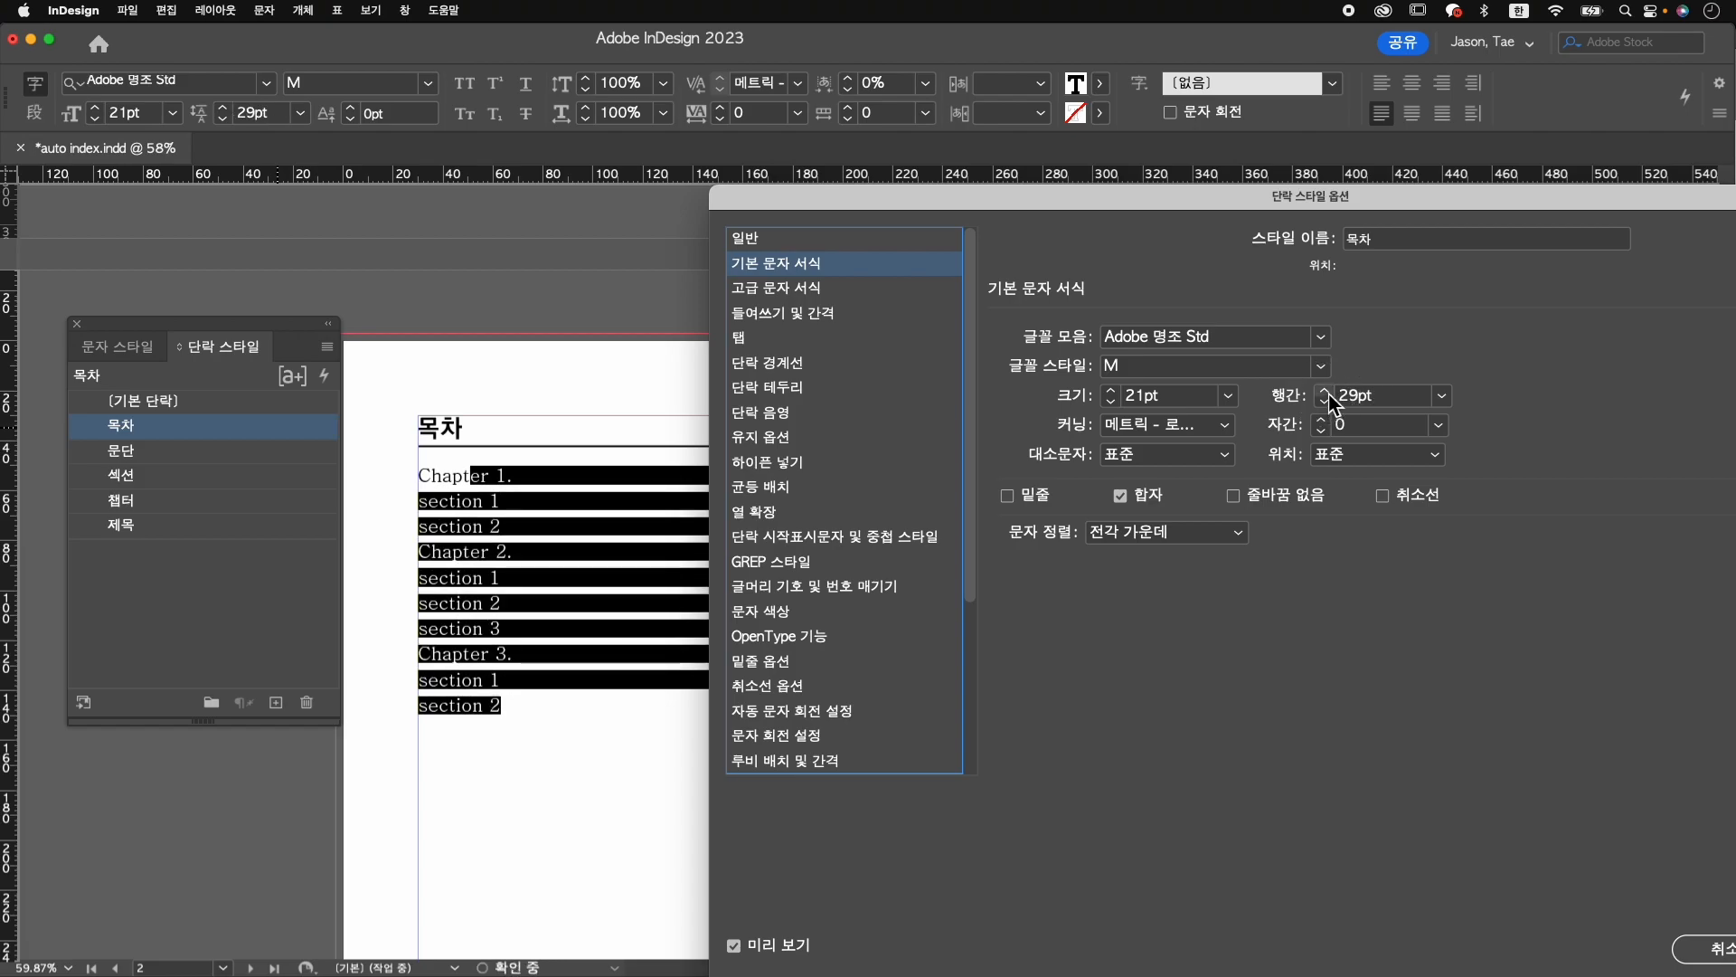
left_click(1325, 391)
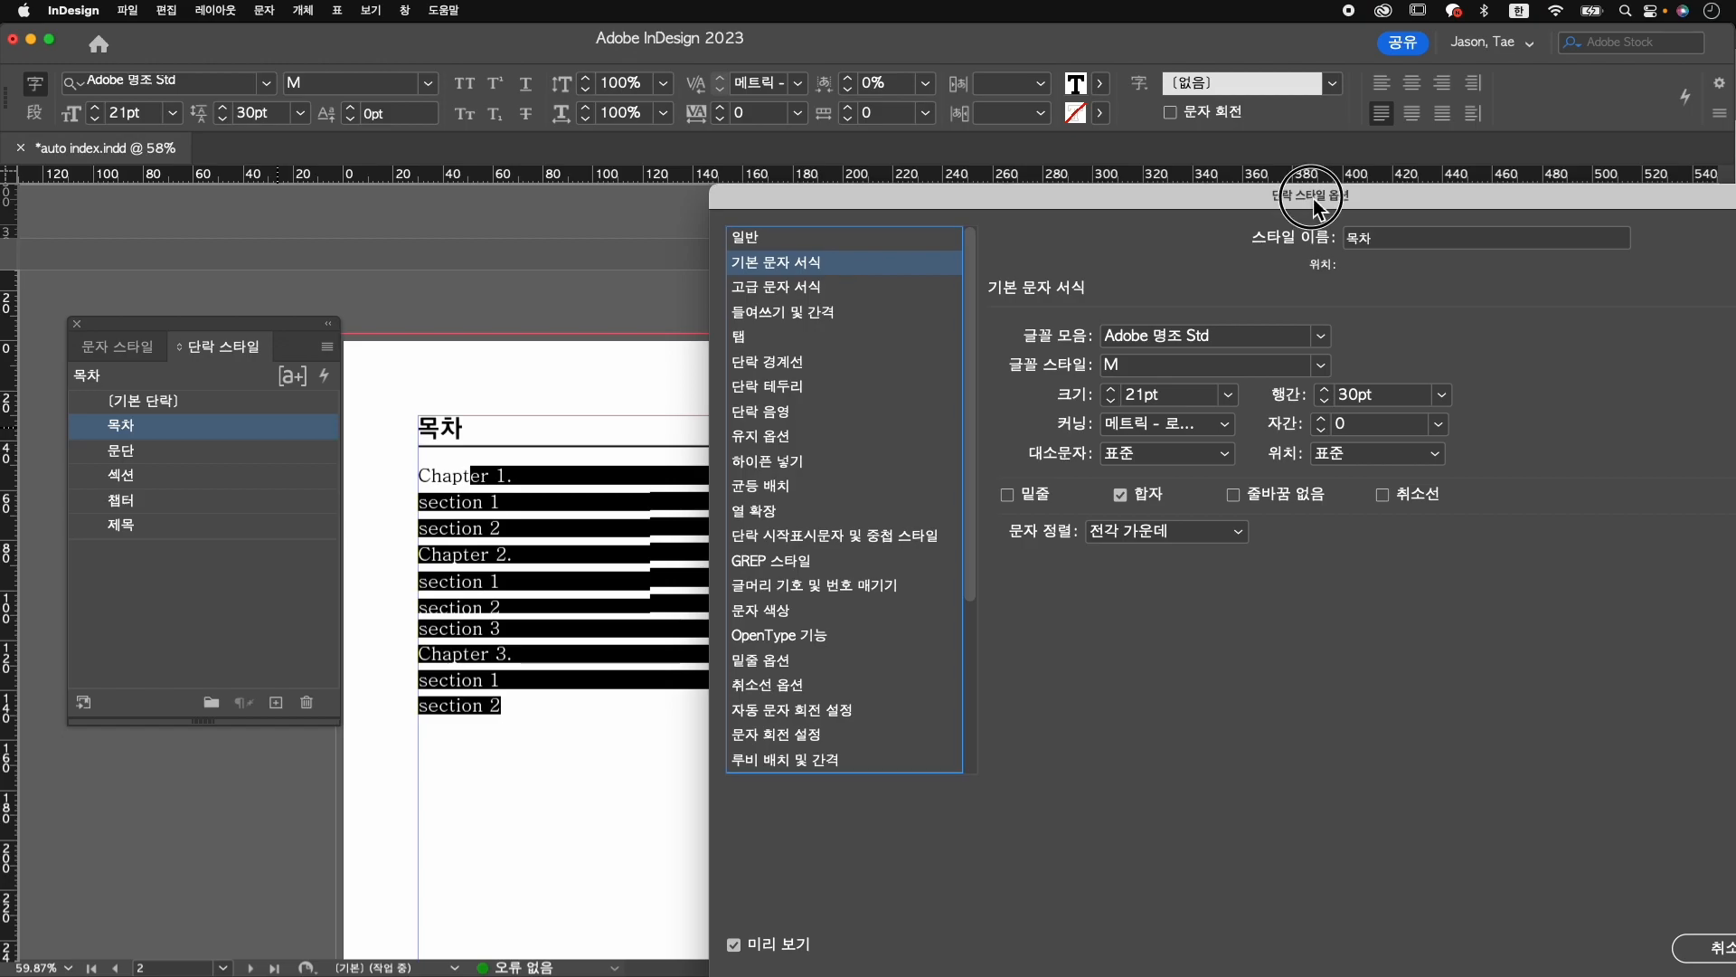
left_click_drag(1314, 195, 1123, 109)
left_click(1653, 862)
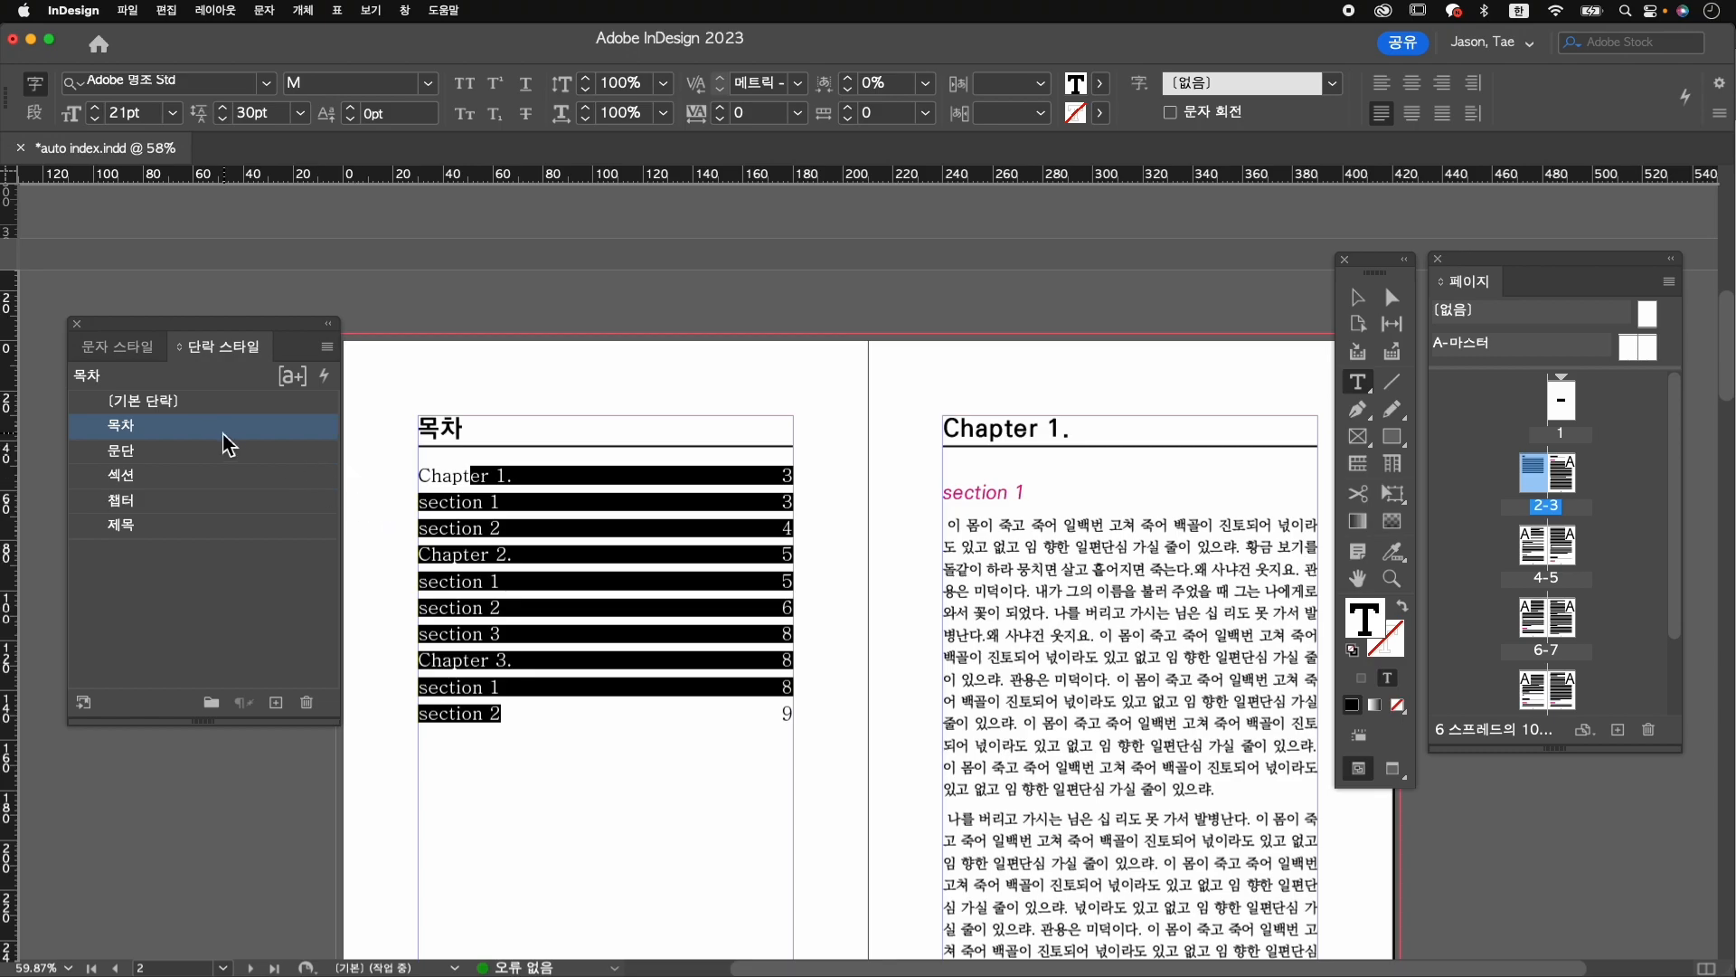
Rename the 목차 paragraph style as 목차_챕터 and move it into a new style group named 목차.
double_click(271, 423)
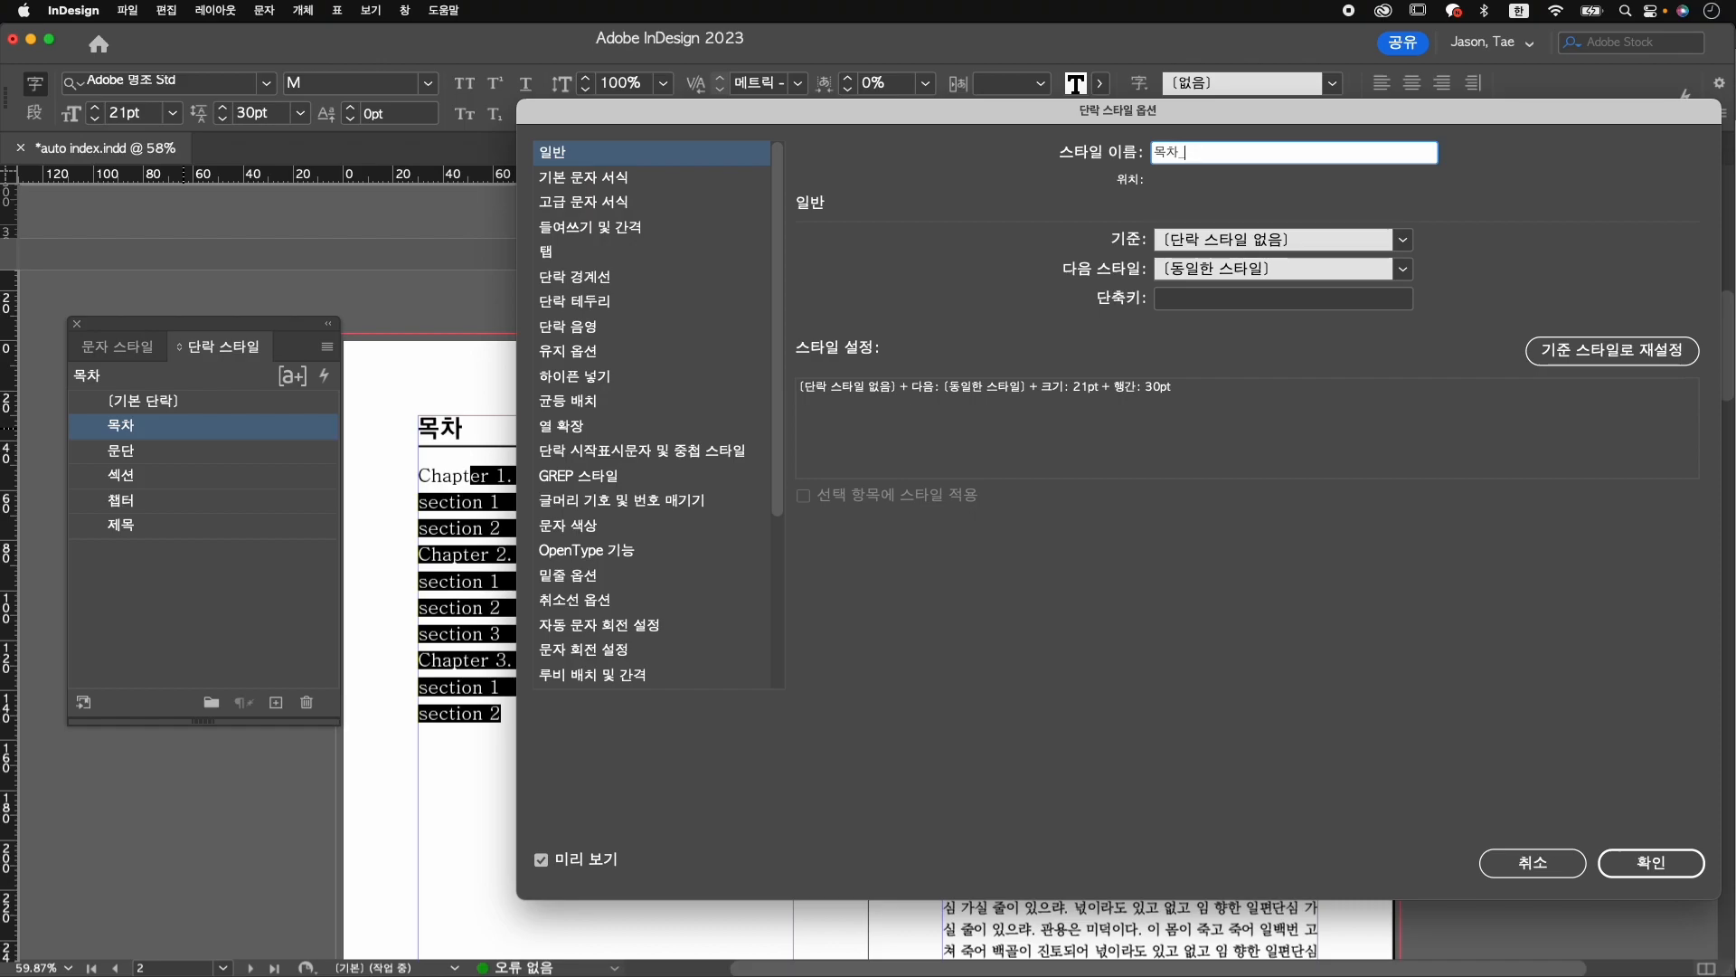
key("Return")
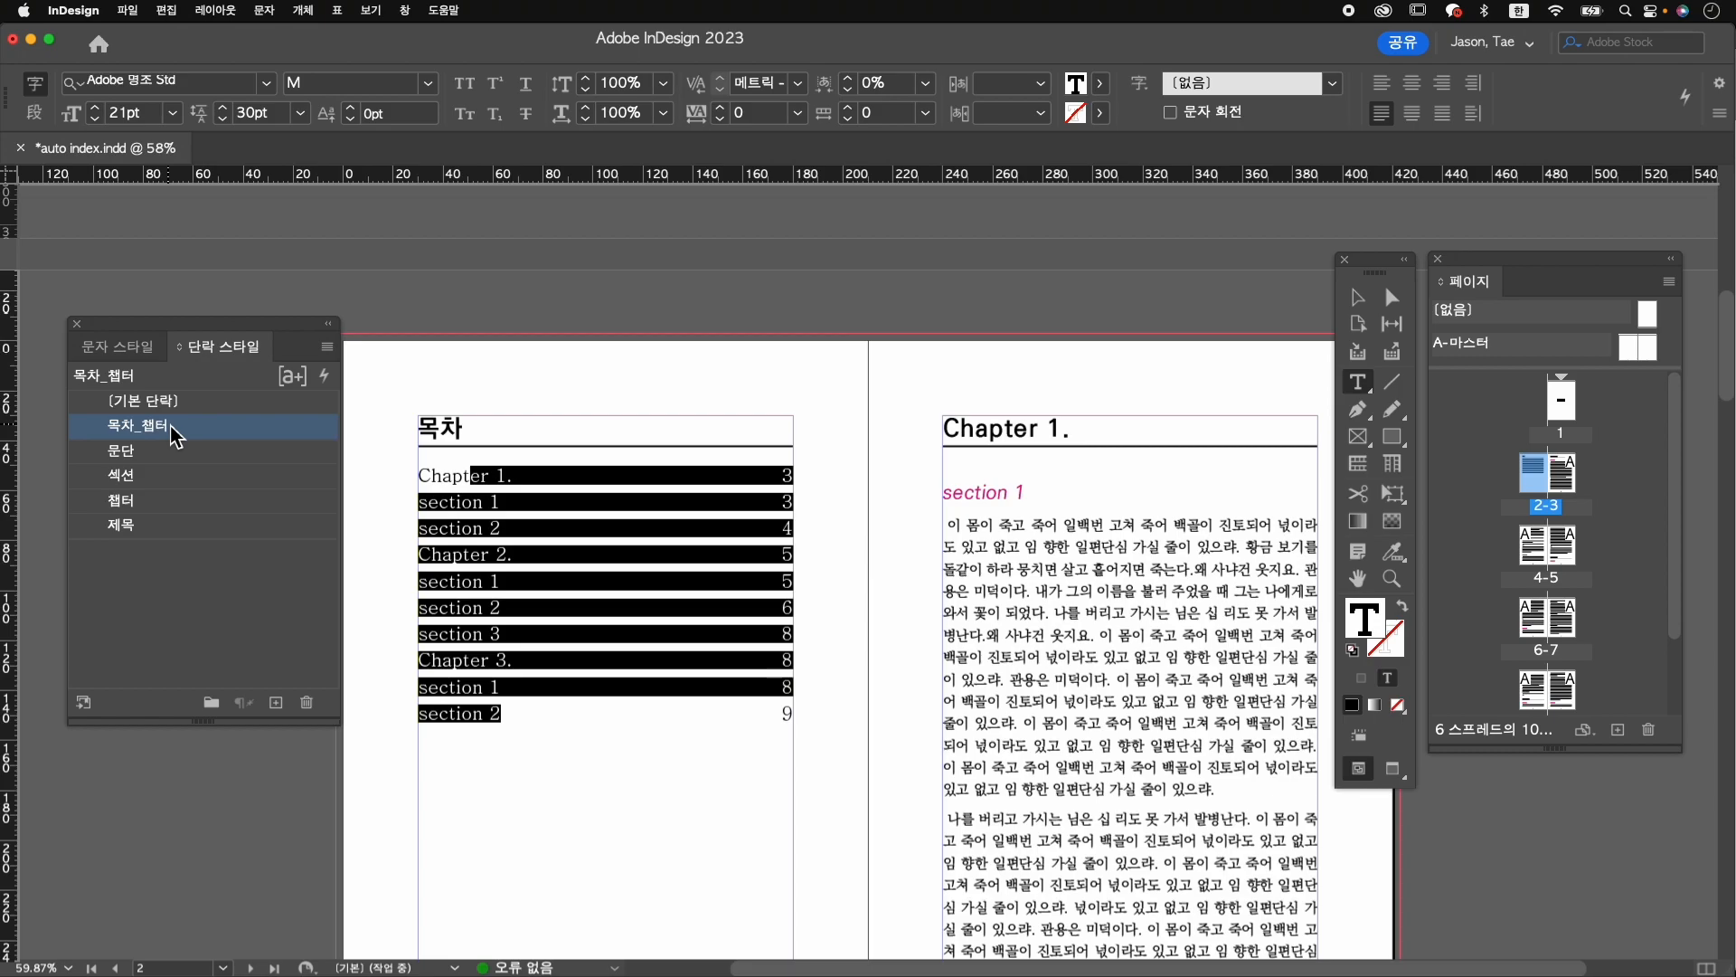
left_click(212, 703)
left_click_drag(192, 432, 171, 556)
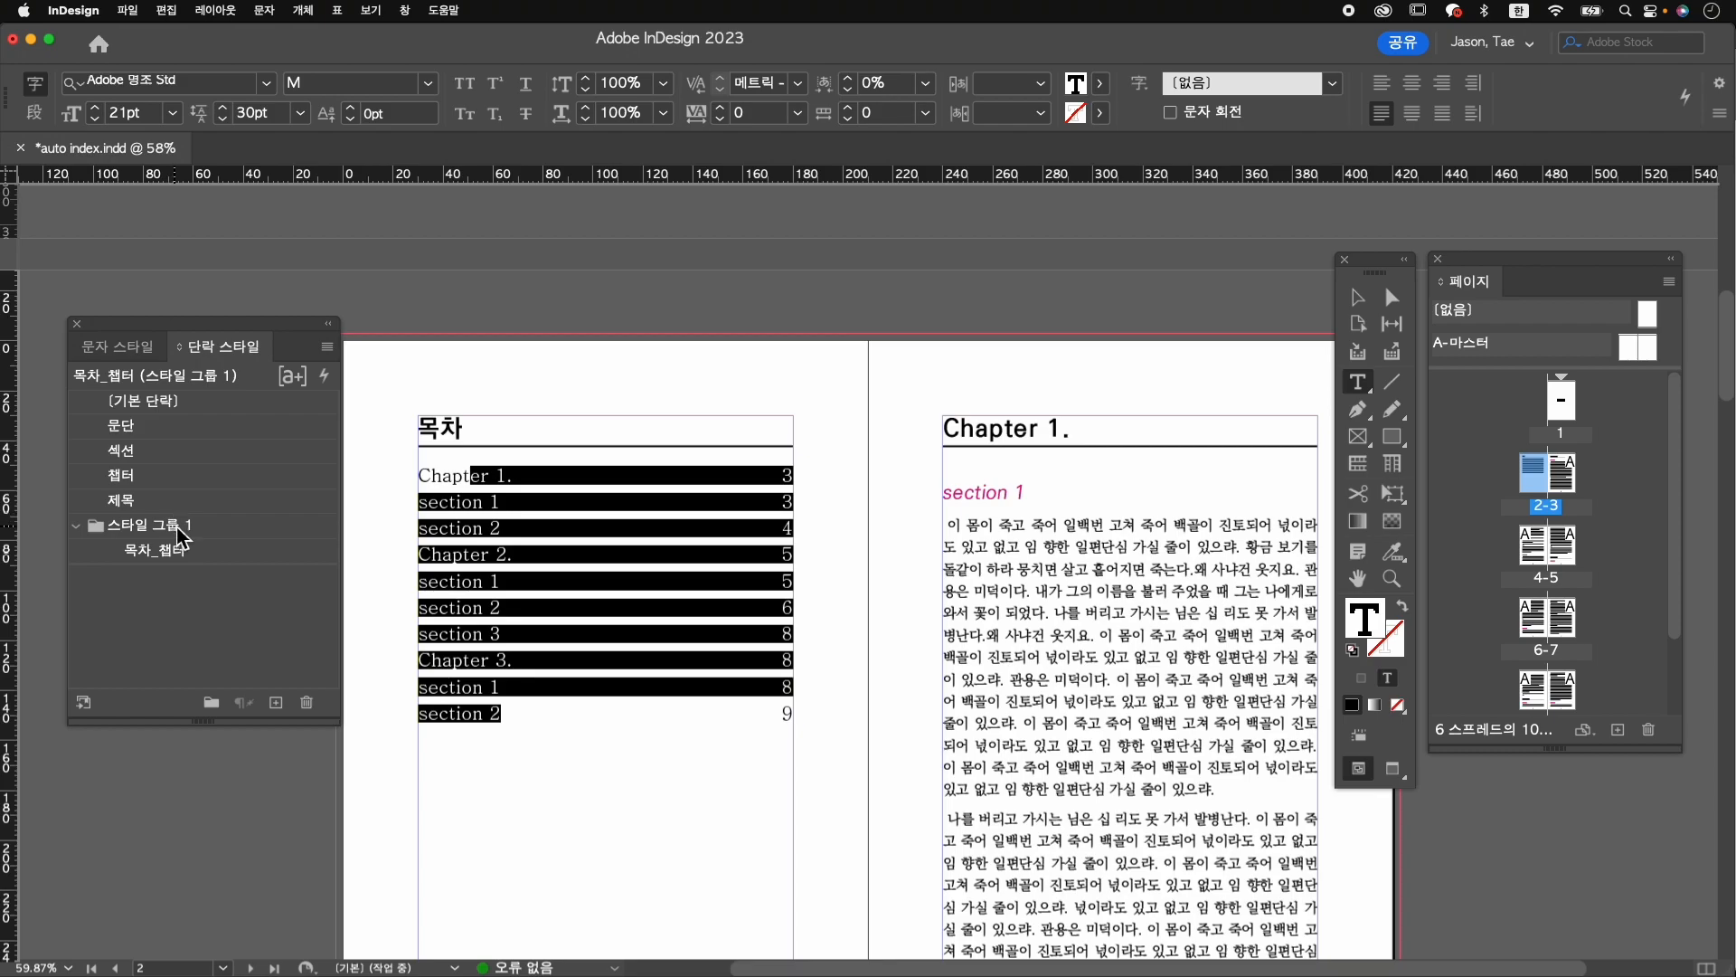
left_click(181, 534)
double_click(172, 534)
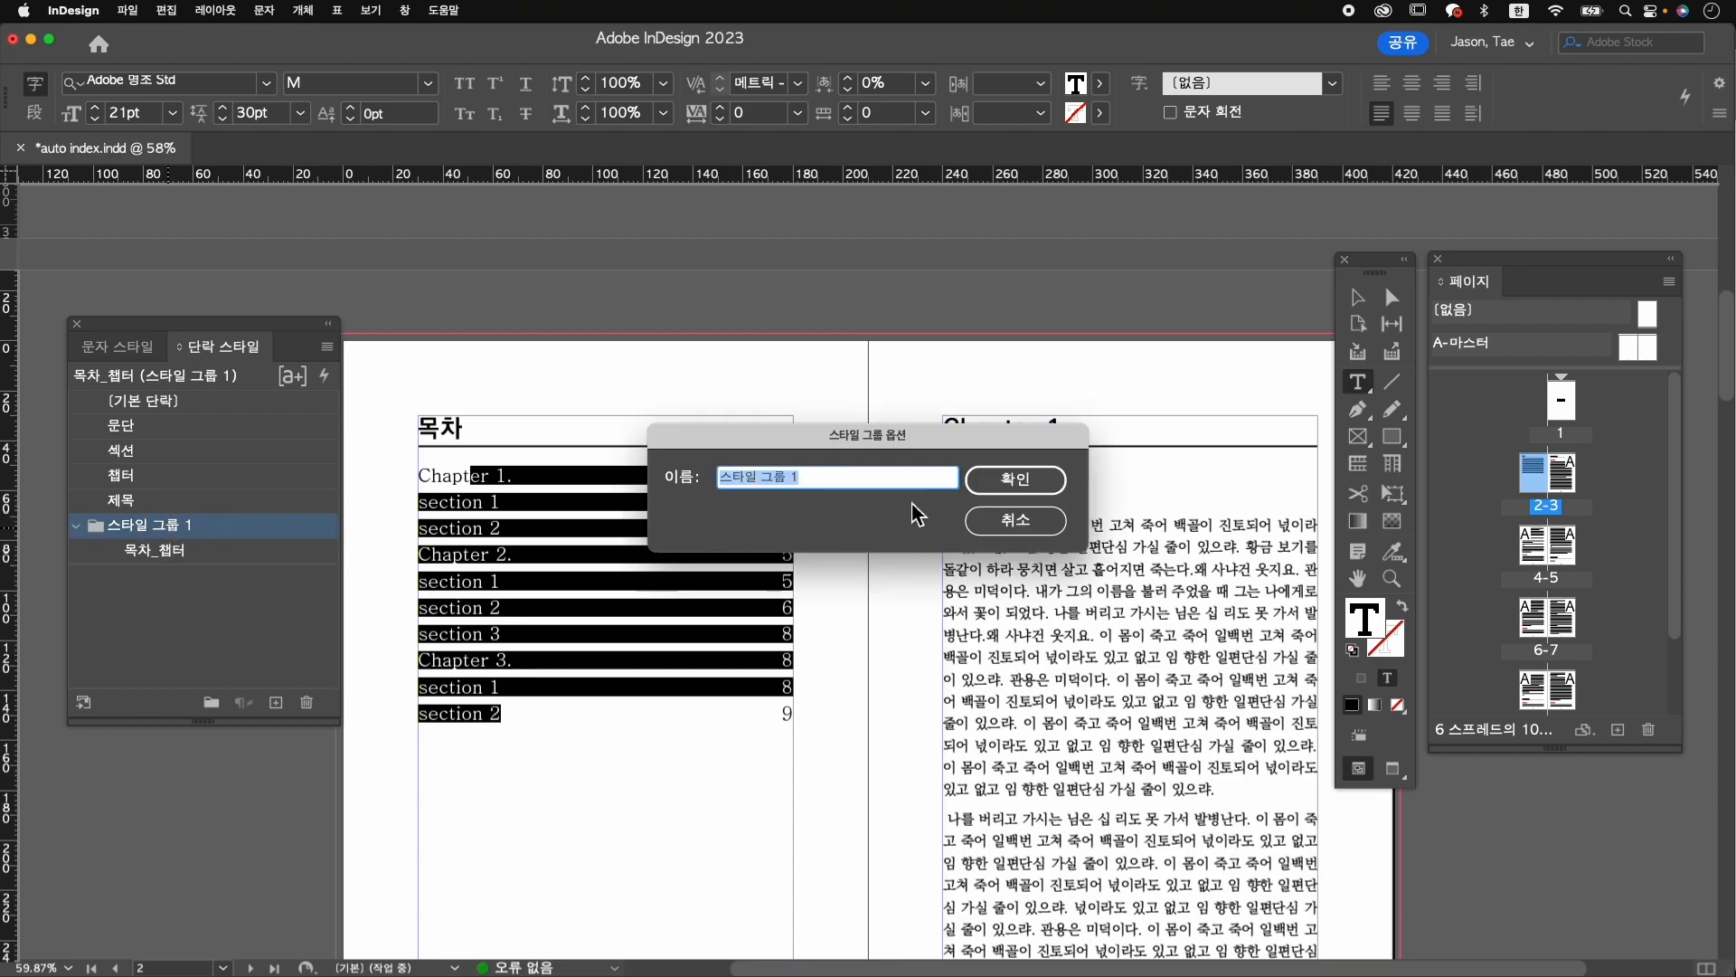
type("목ㅊㅏ")
key("Return")
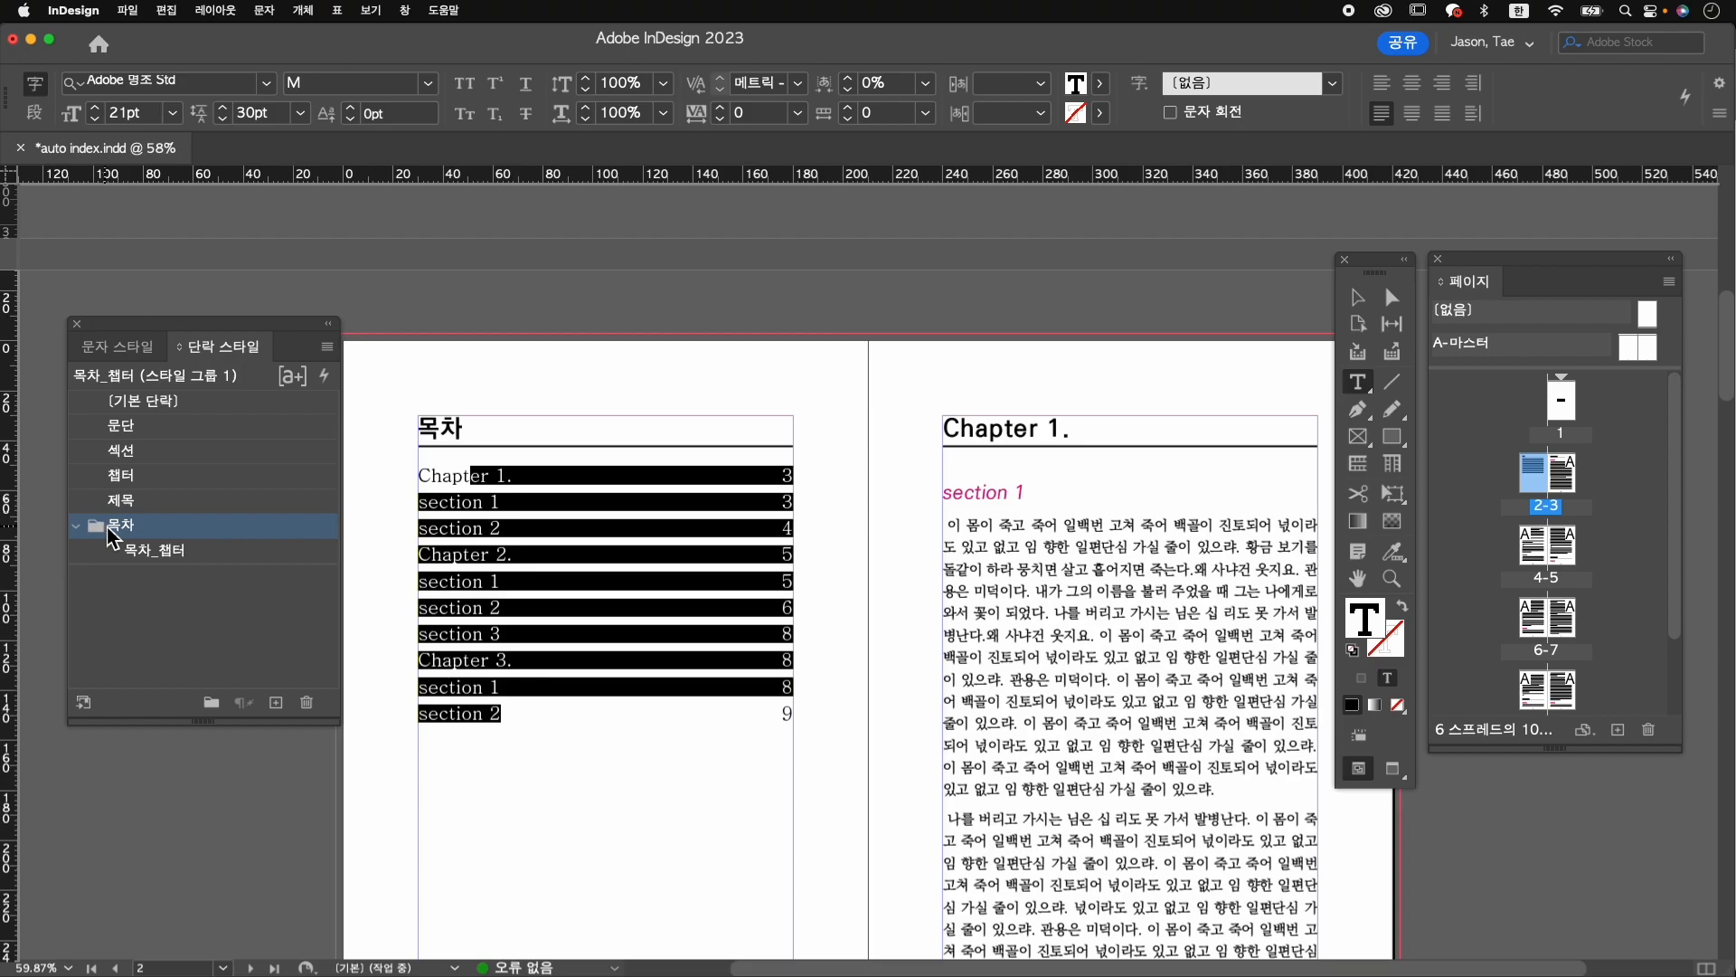
Create a paragraph style named 목차_섹션 in the 목차 group, based on 목차_챕터, from the section entries under Chapter 1.
left_click(246, 553)
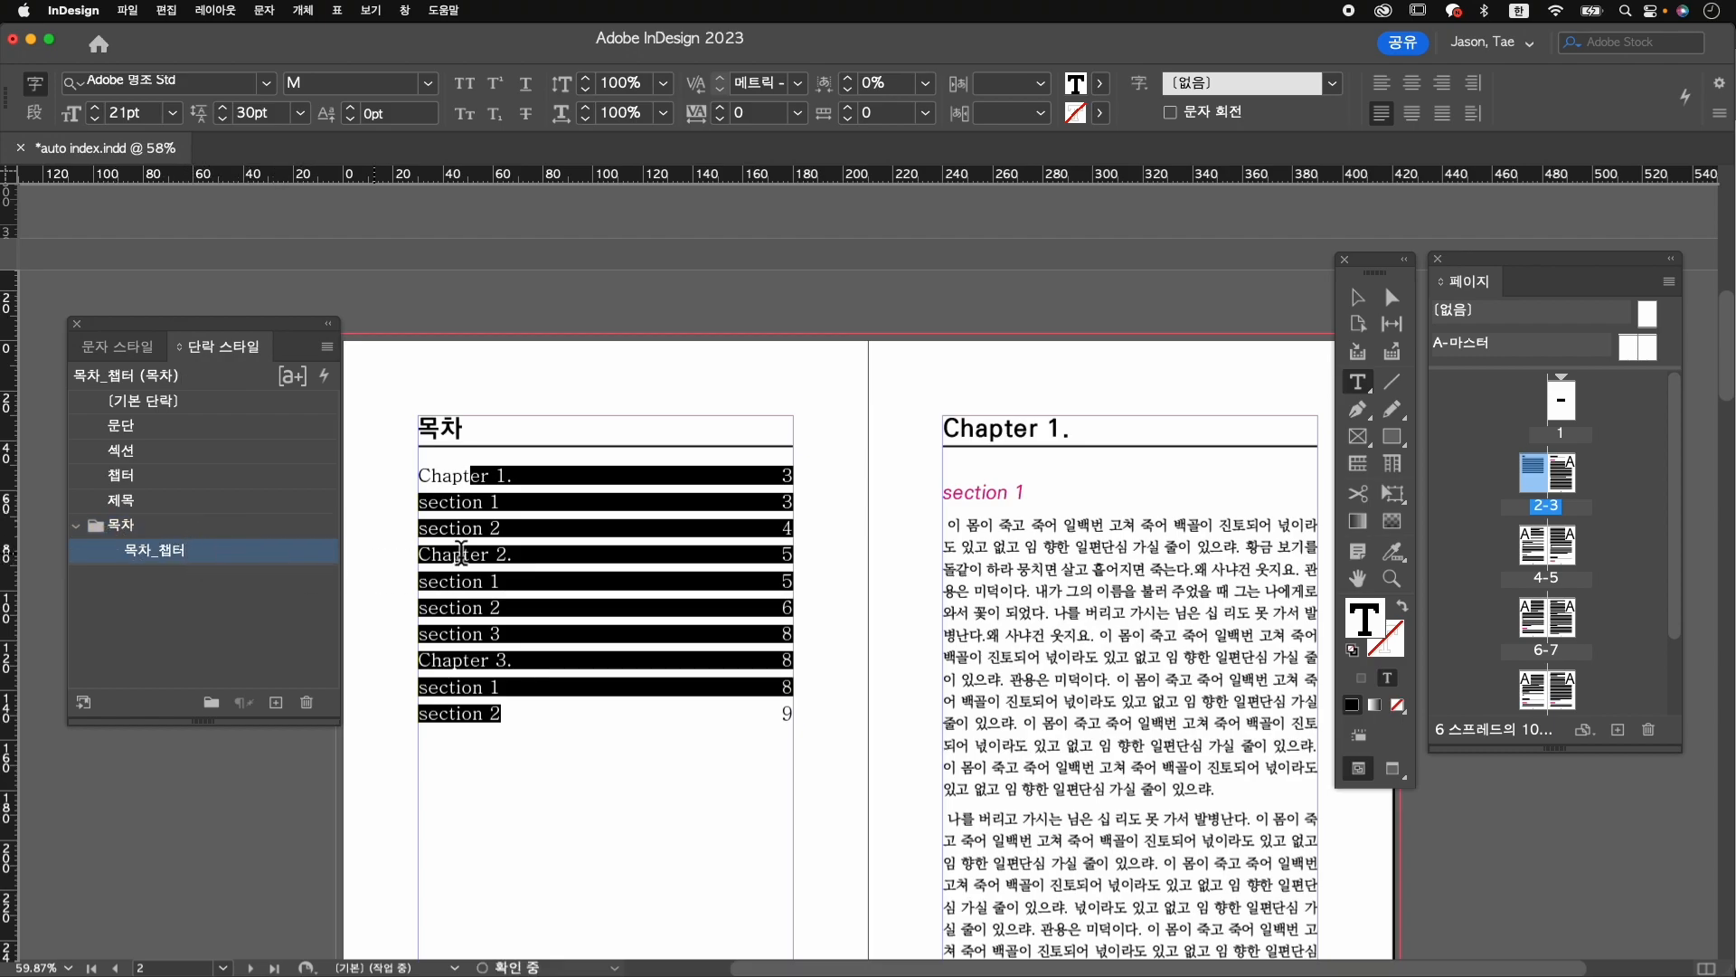
left_click(456, 508)
left_click_drag(462, 503, 467, 529)
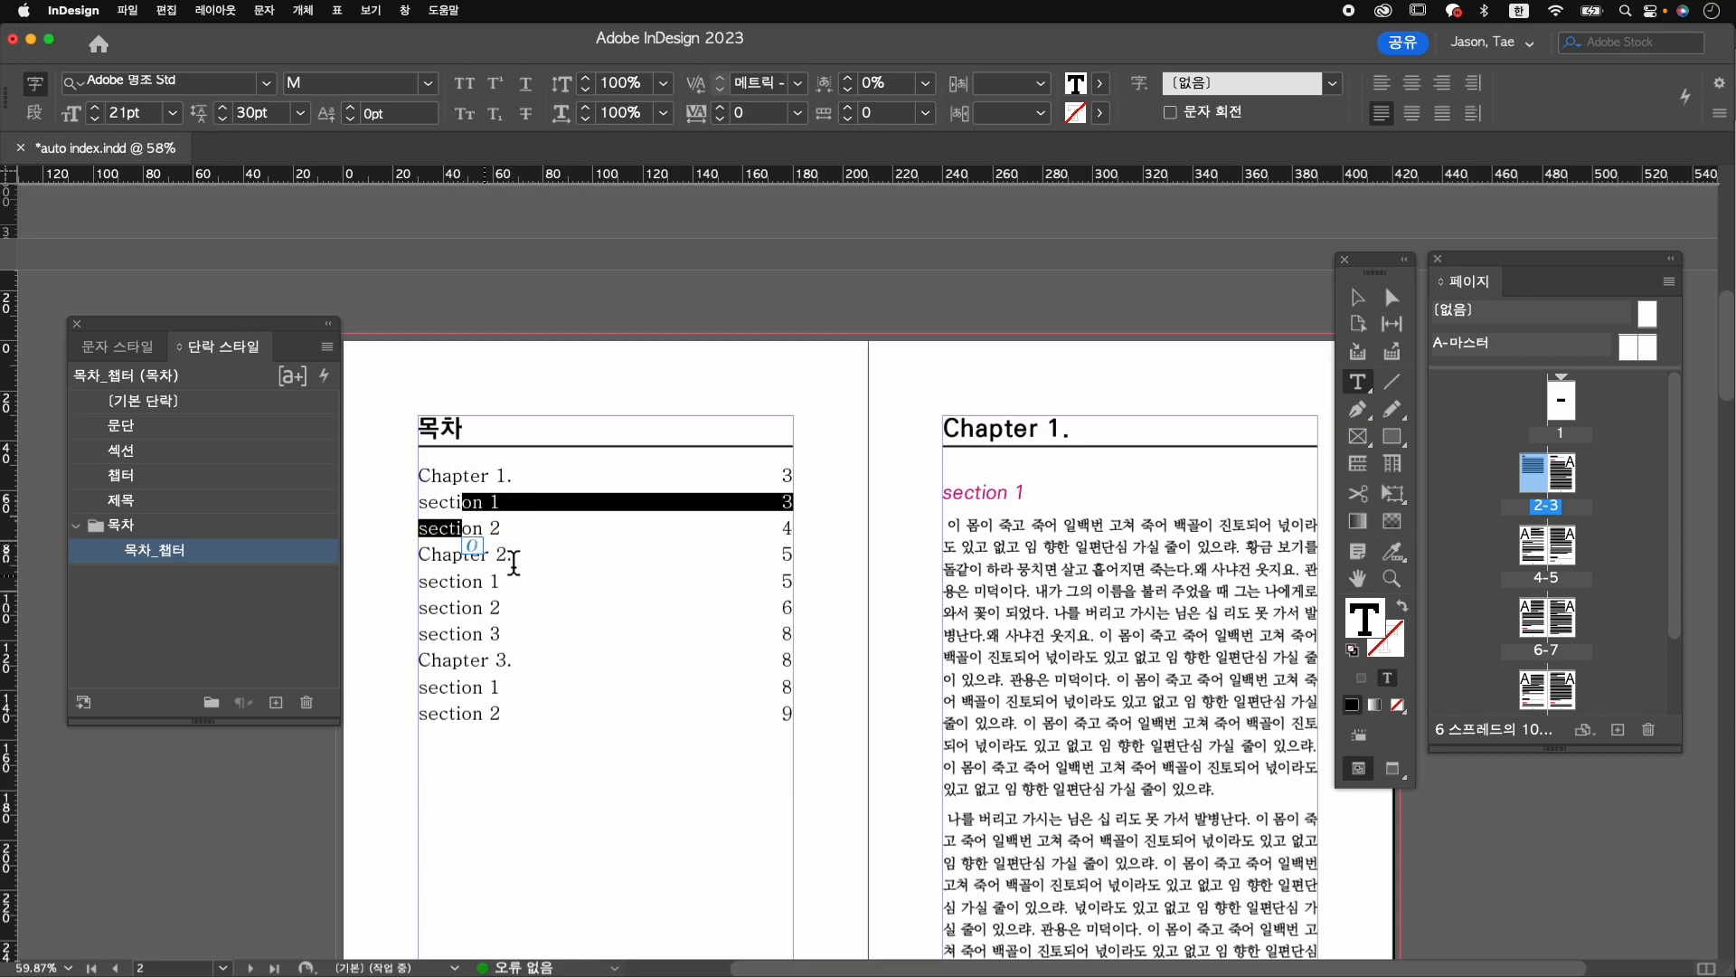
left_click(471, 563)
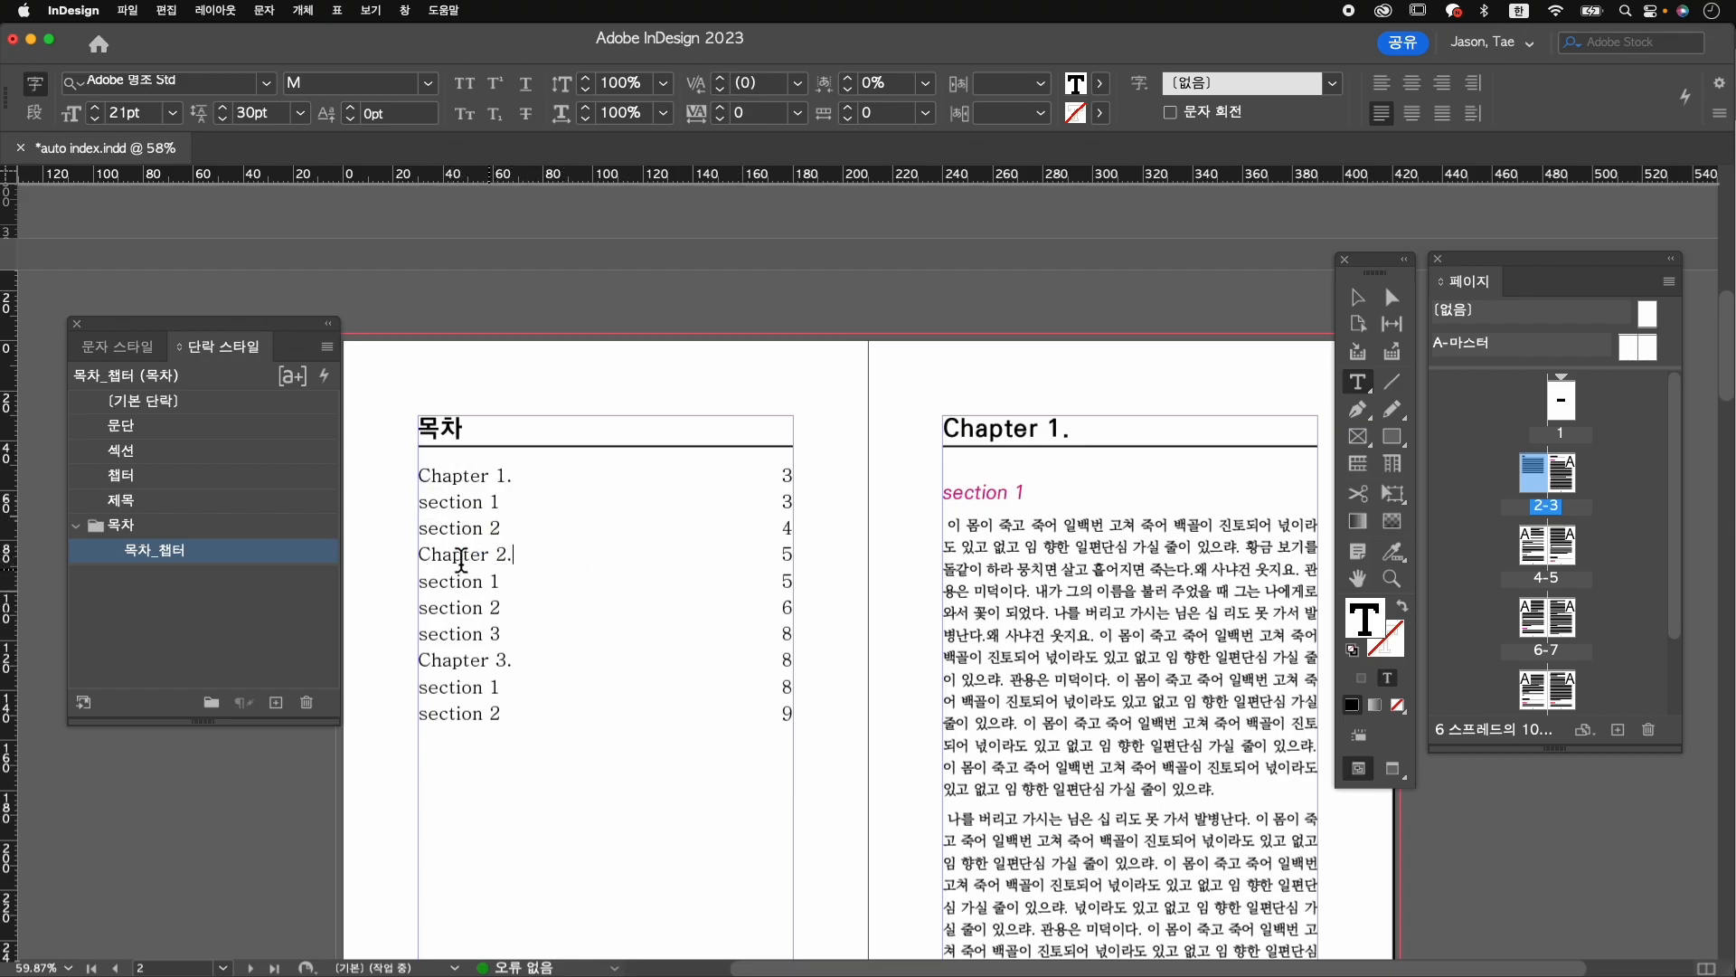
left_click_drag(463, 503, 465, 528)
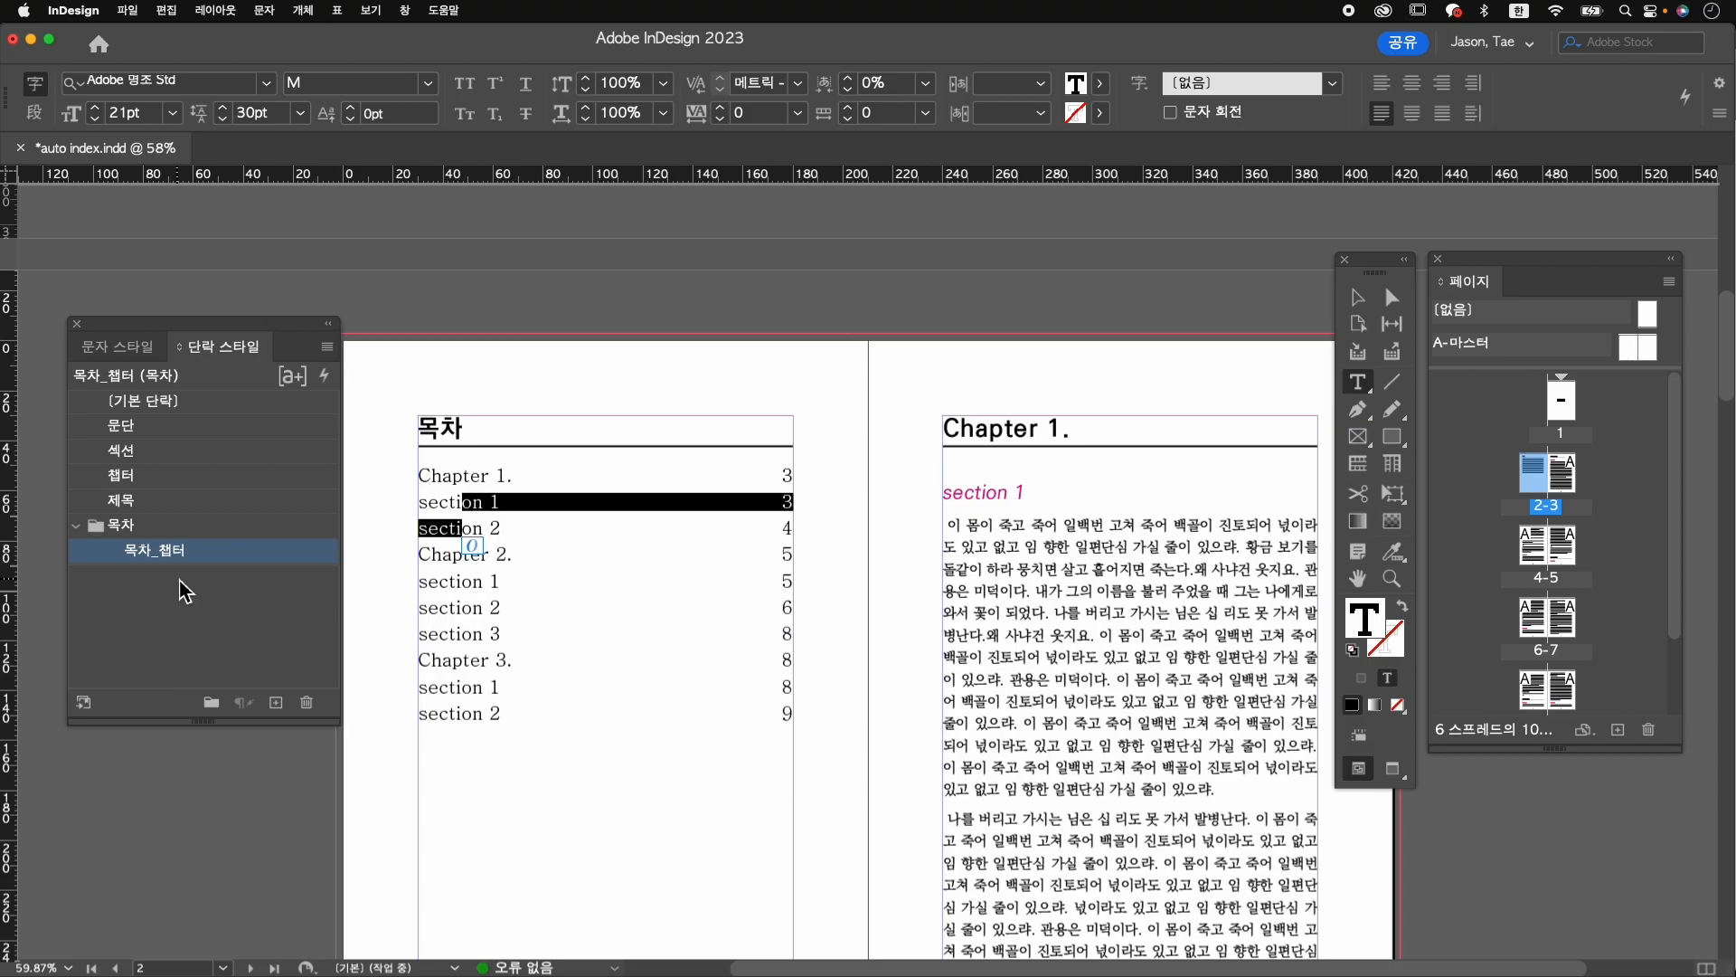
left_click(276, 703)
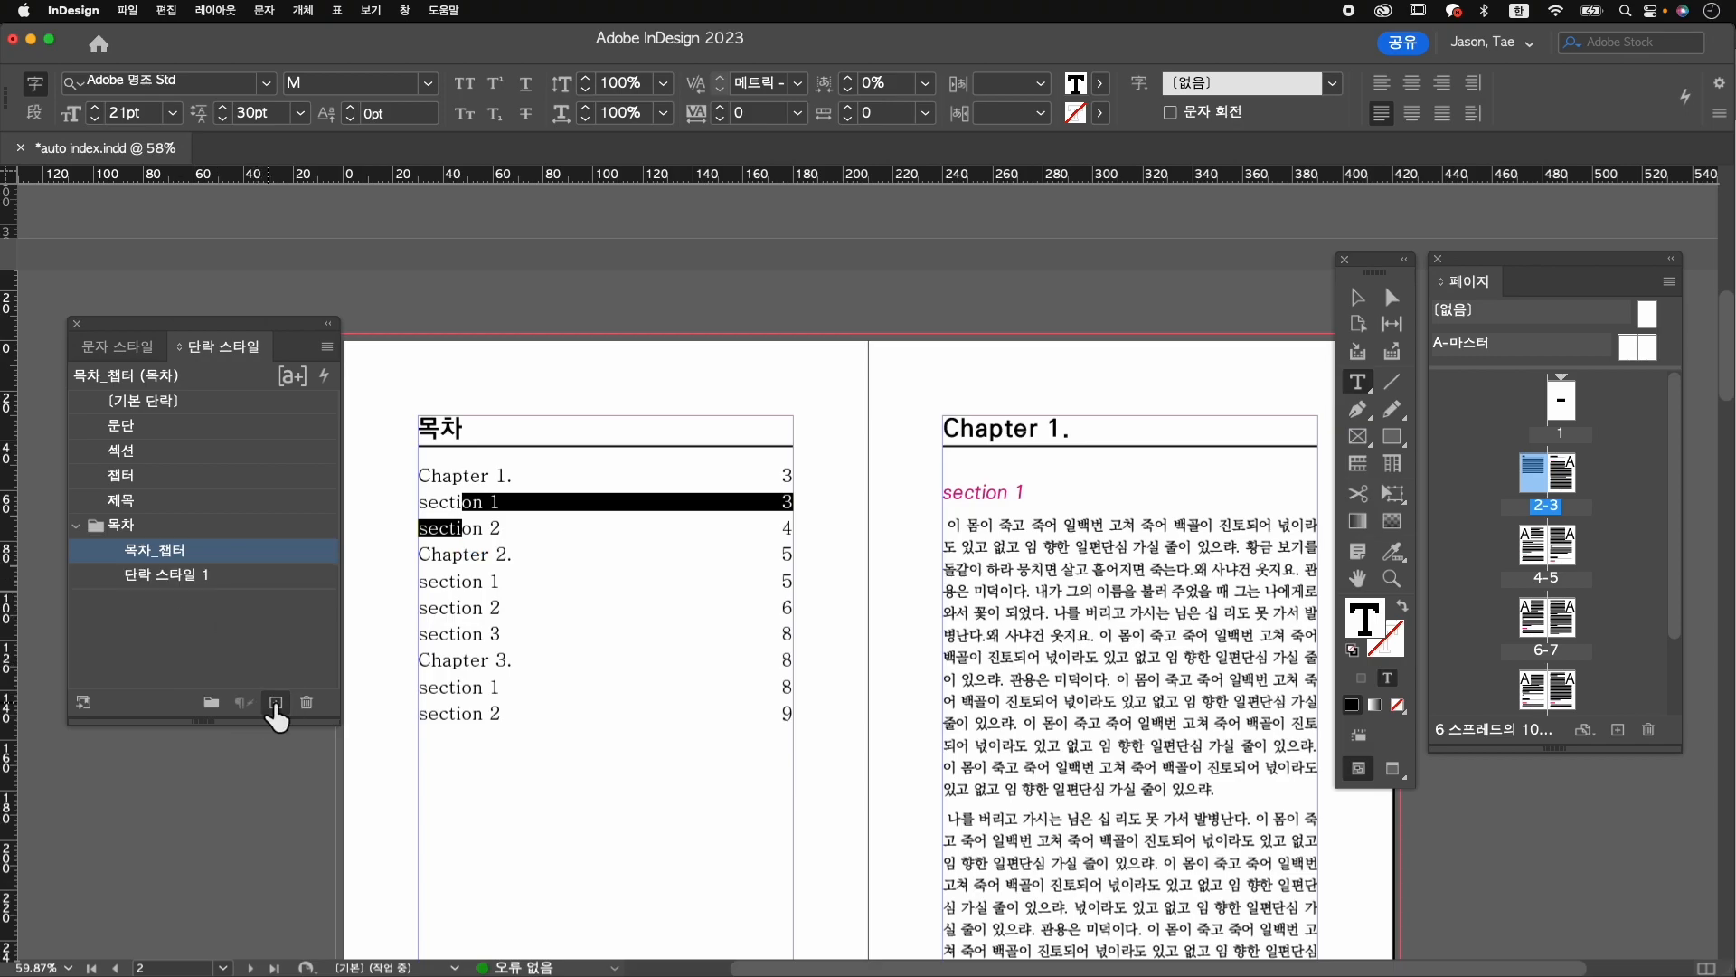
left_click(252, 579)
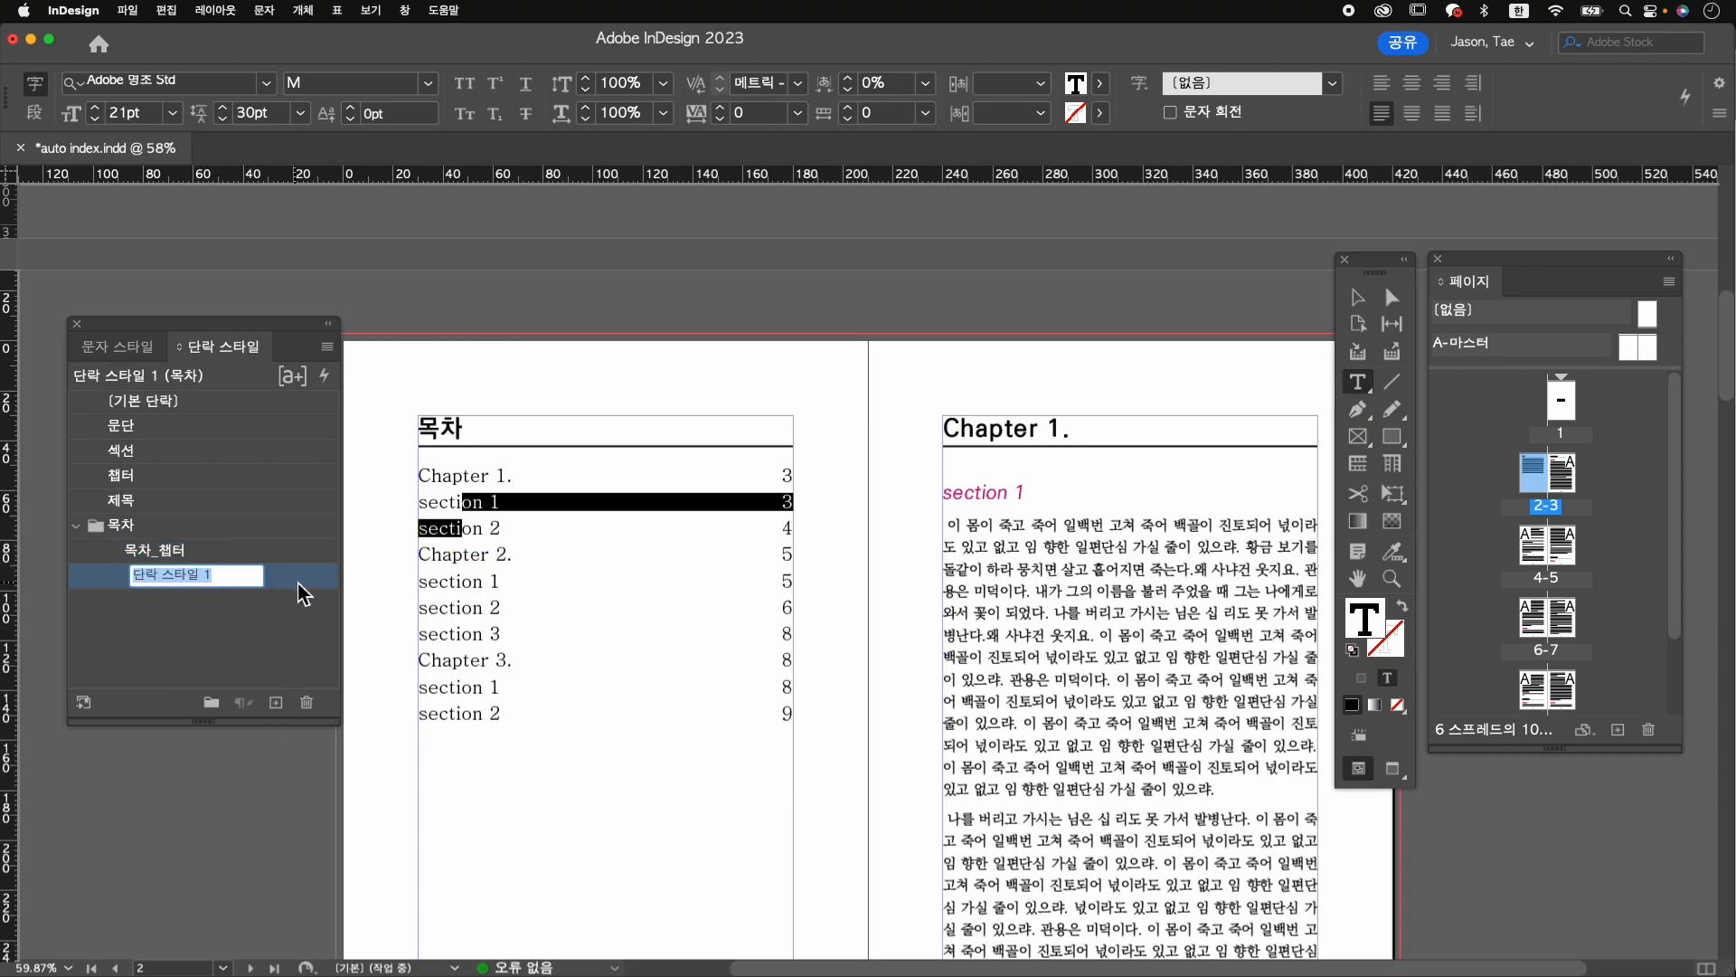
double_click(303, 575)
left_click_drag(1089, 113, 1184, 186)
type("ㅁ")
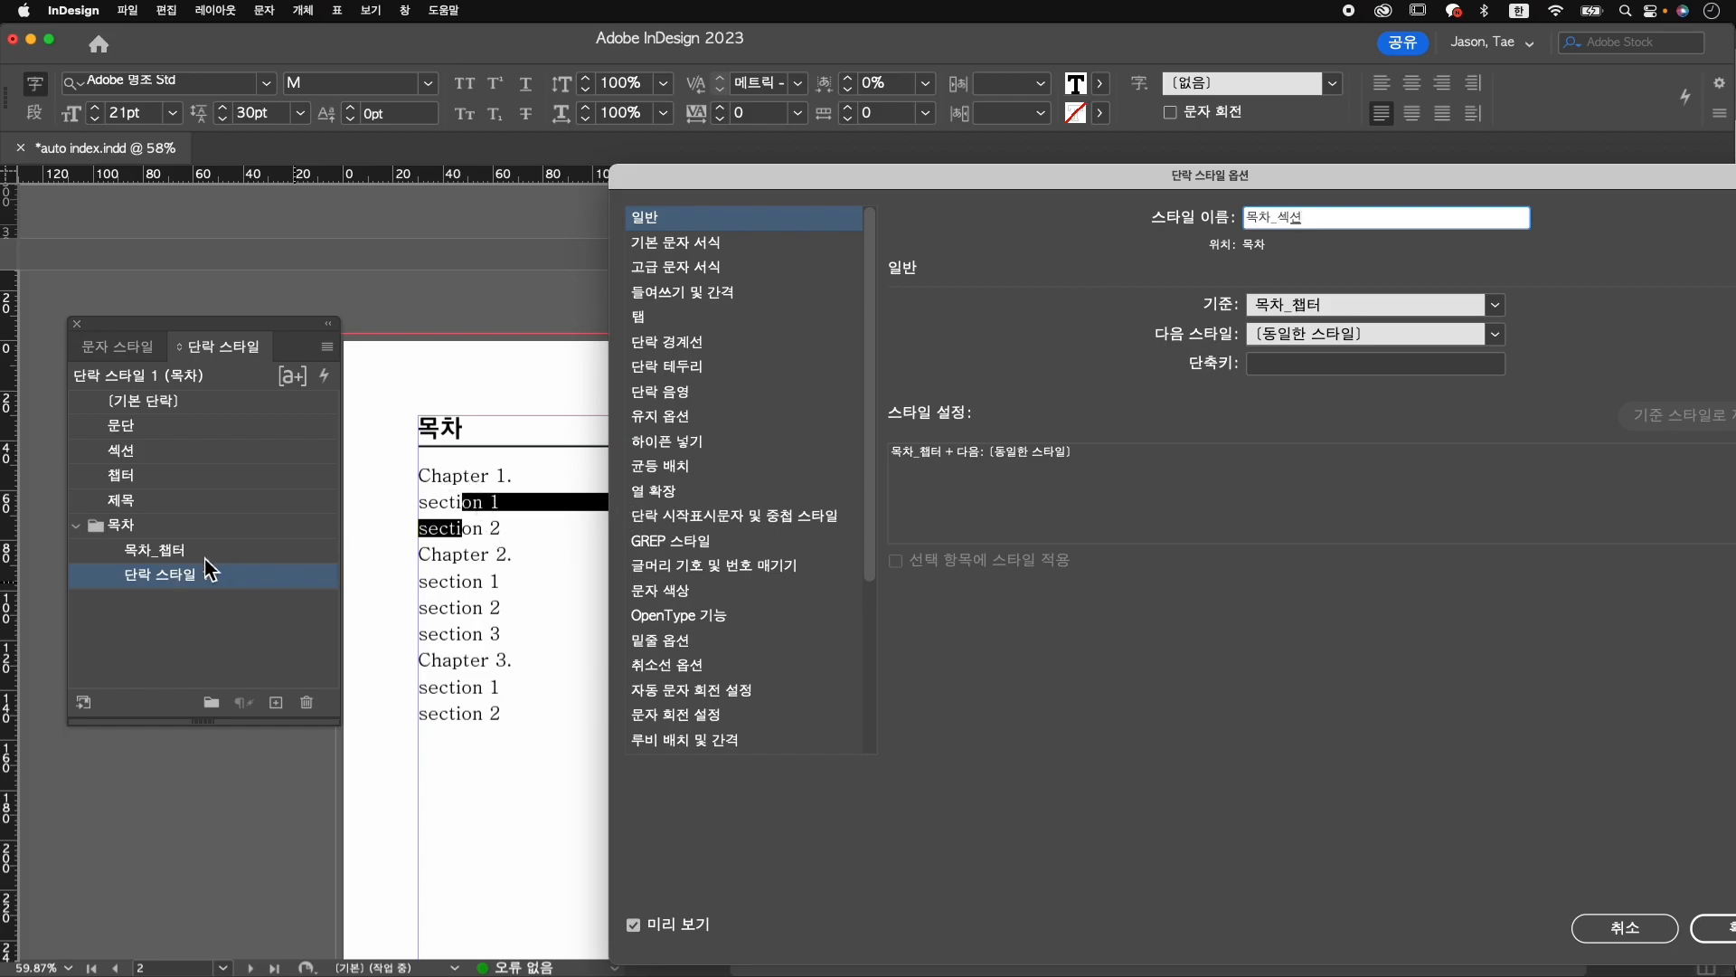
left_click(1725, 931)
Apply the 목차_섹션 style to the section 1 and section 2 entries under Chapter 1.
left_click(496, 477)
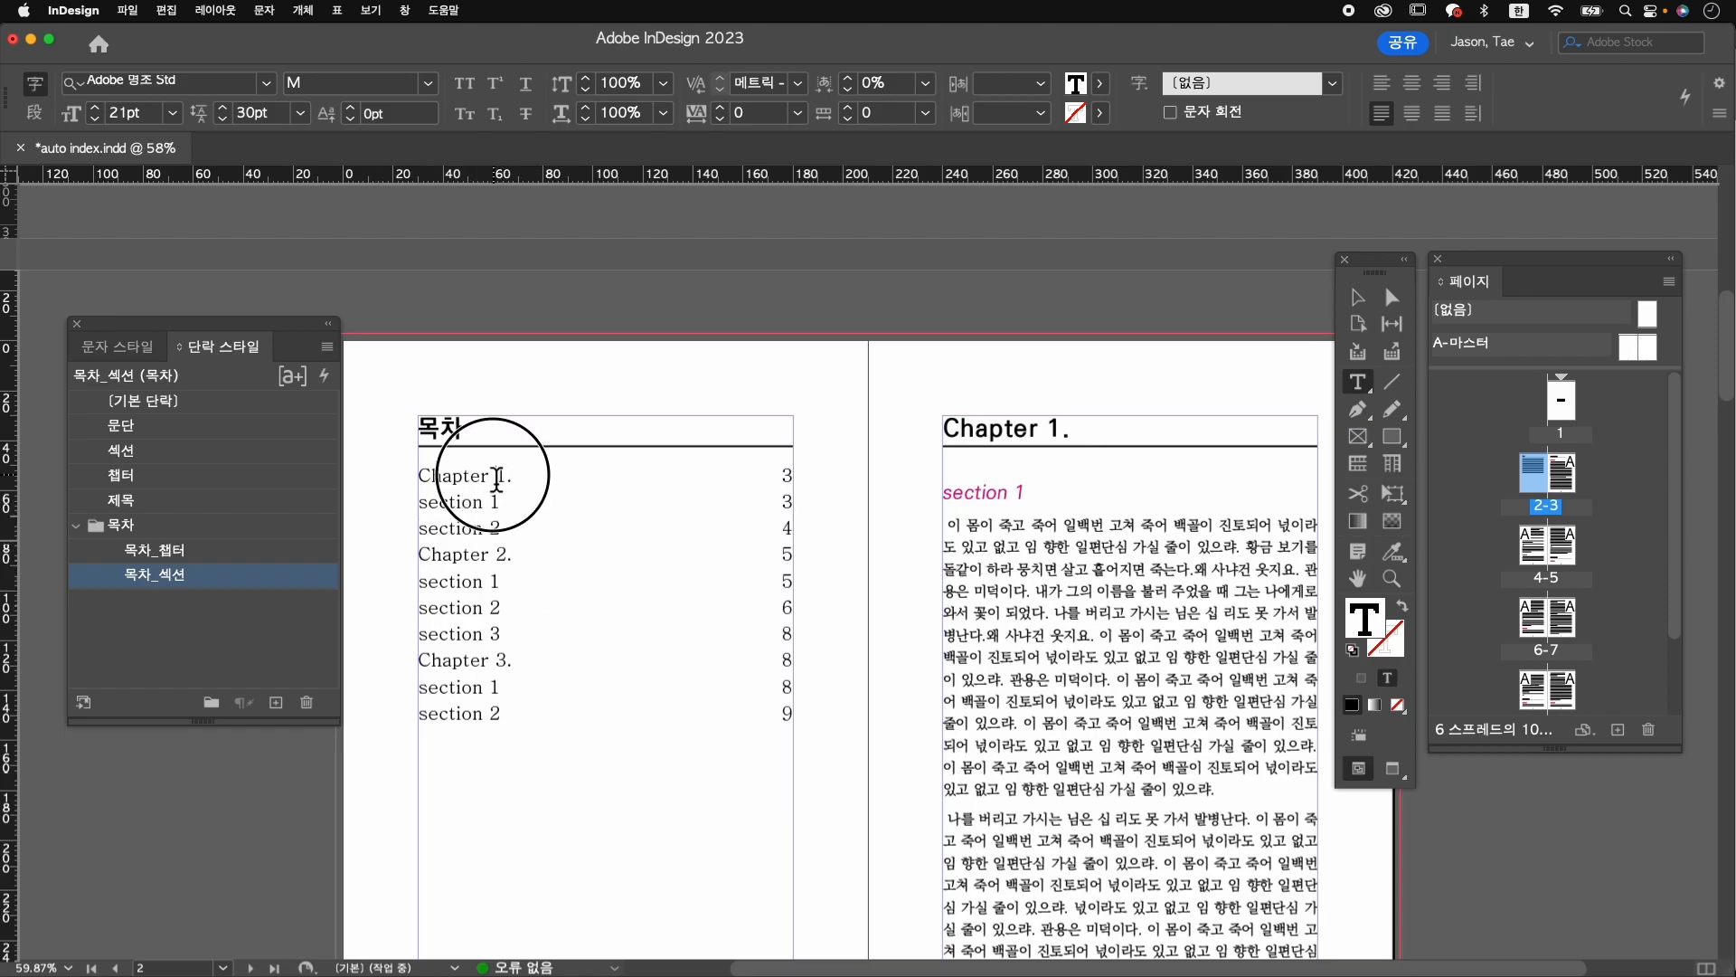
left_click_drag(462, 503, 461, 529)
left_click(181, 578)
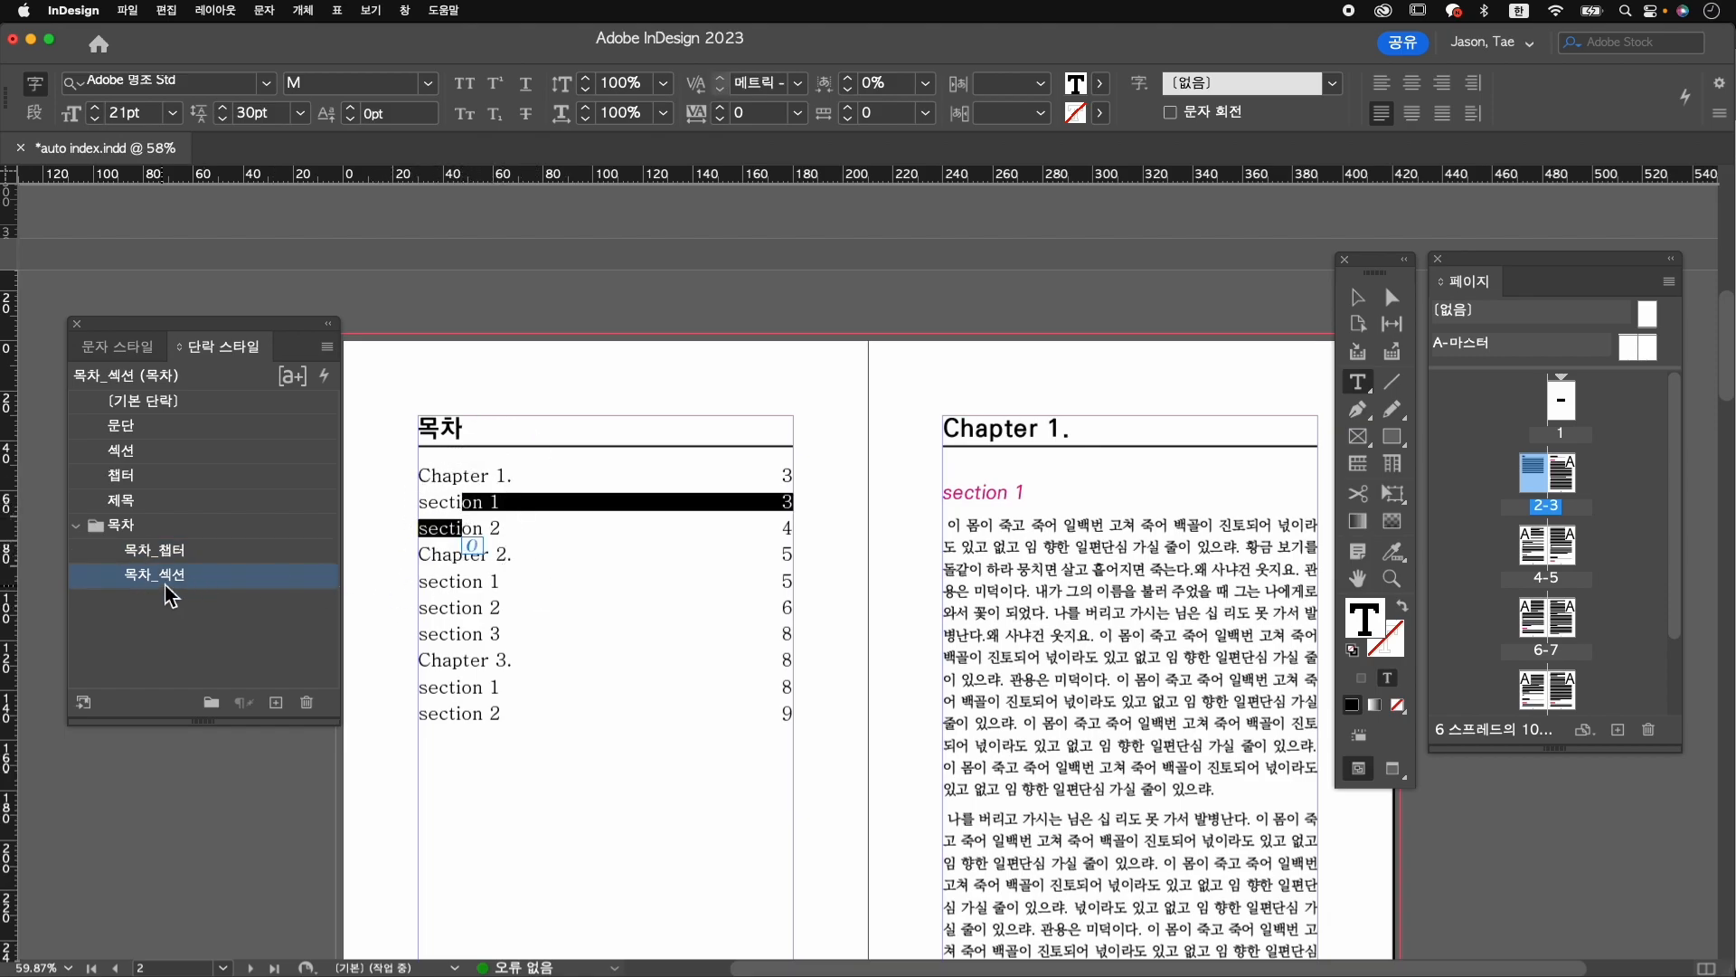
Set the left indent of the 목차_섹션 paragraph style to 10 mm and accept the style options.
double_click(260, 597)
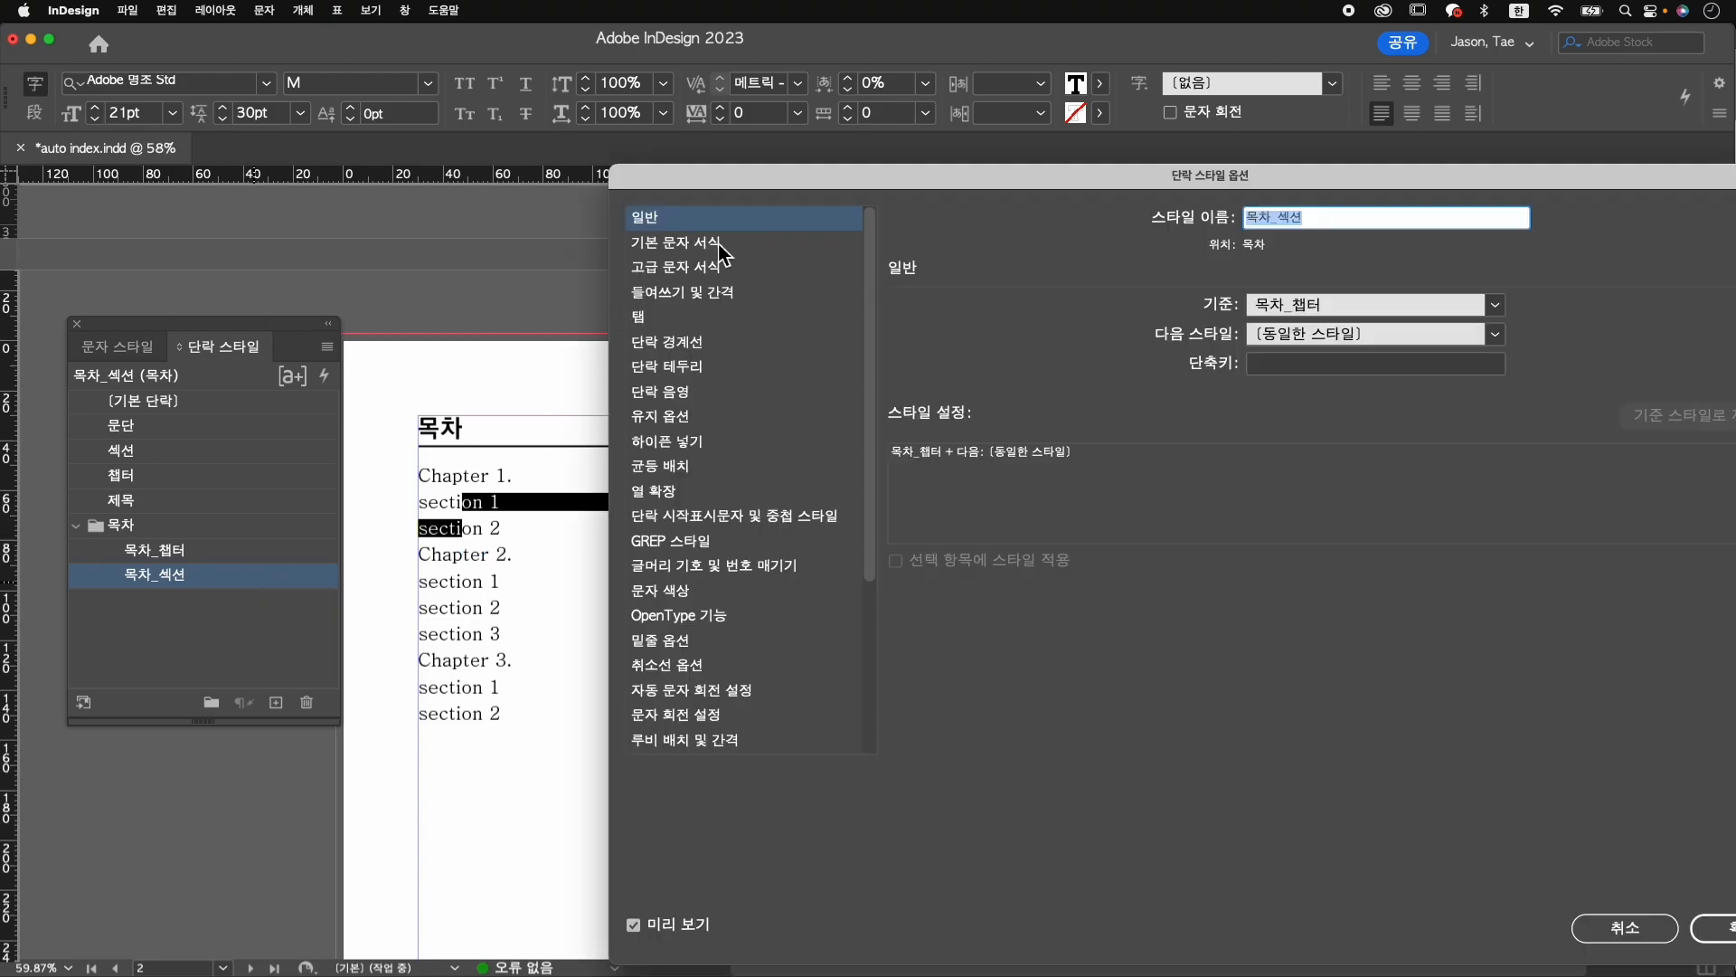
left_click(736, 295)
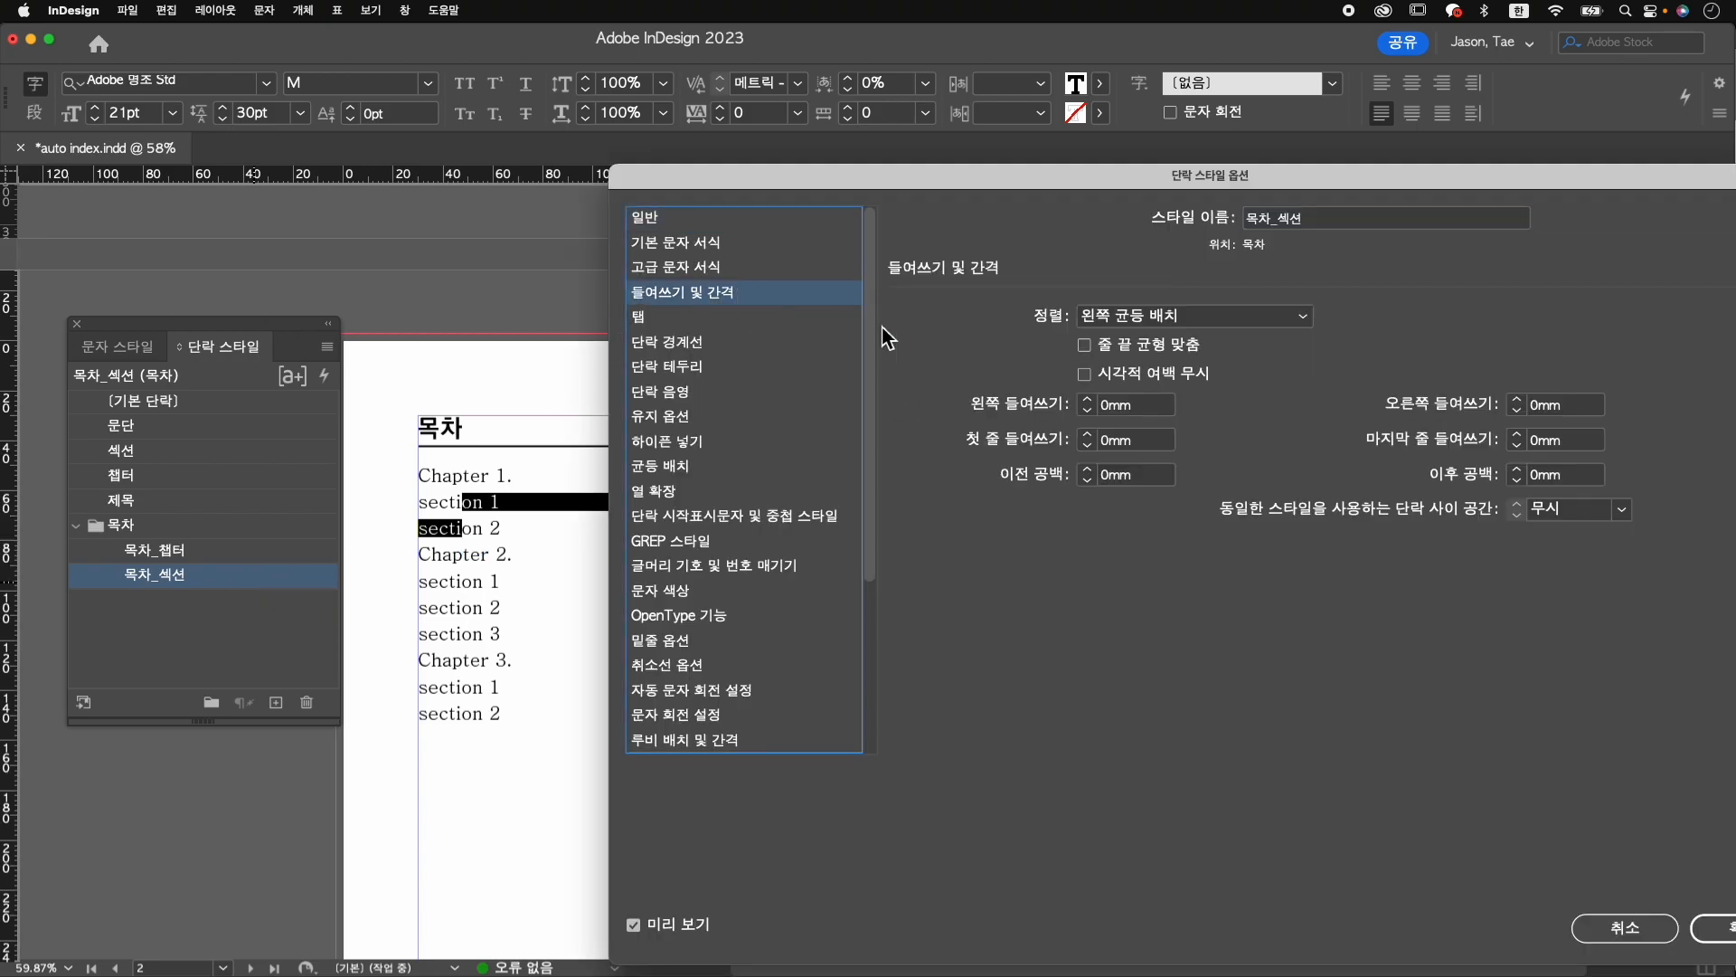
left_click(1094, 403)
left_click(1095, 402)
left_click(1094, 403)
left_click(1095, 403)
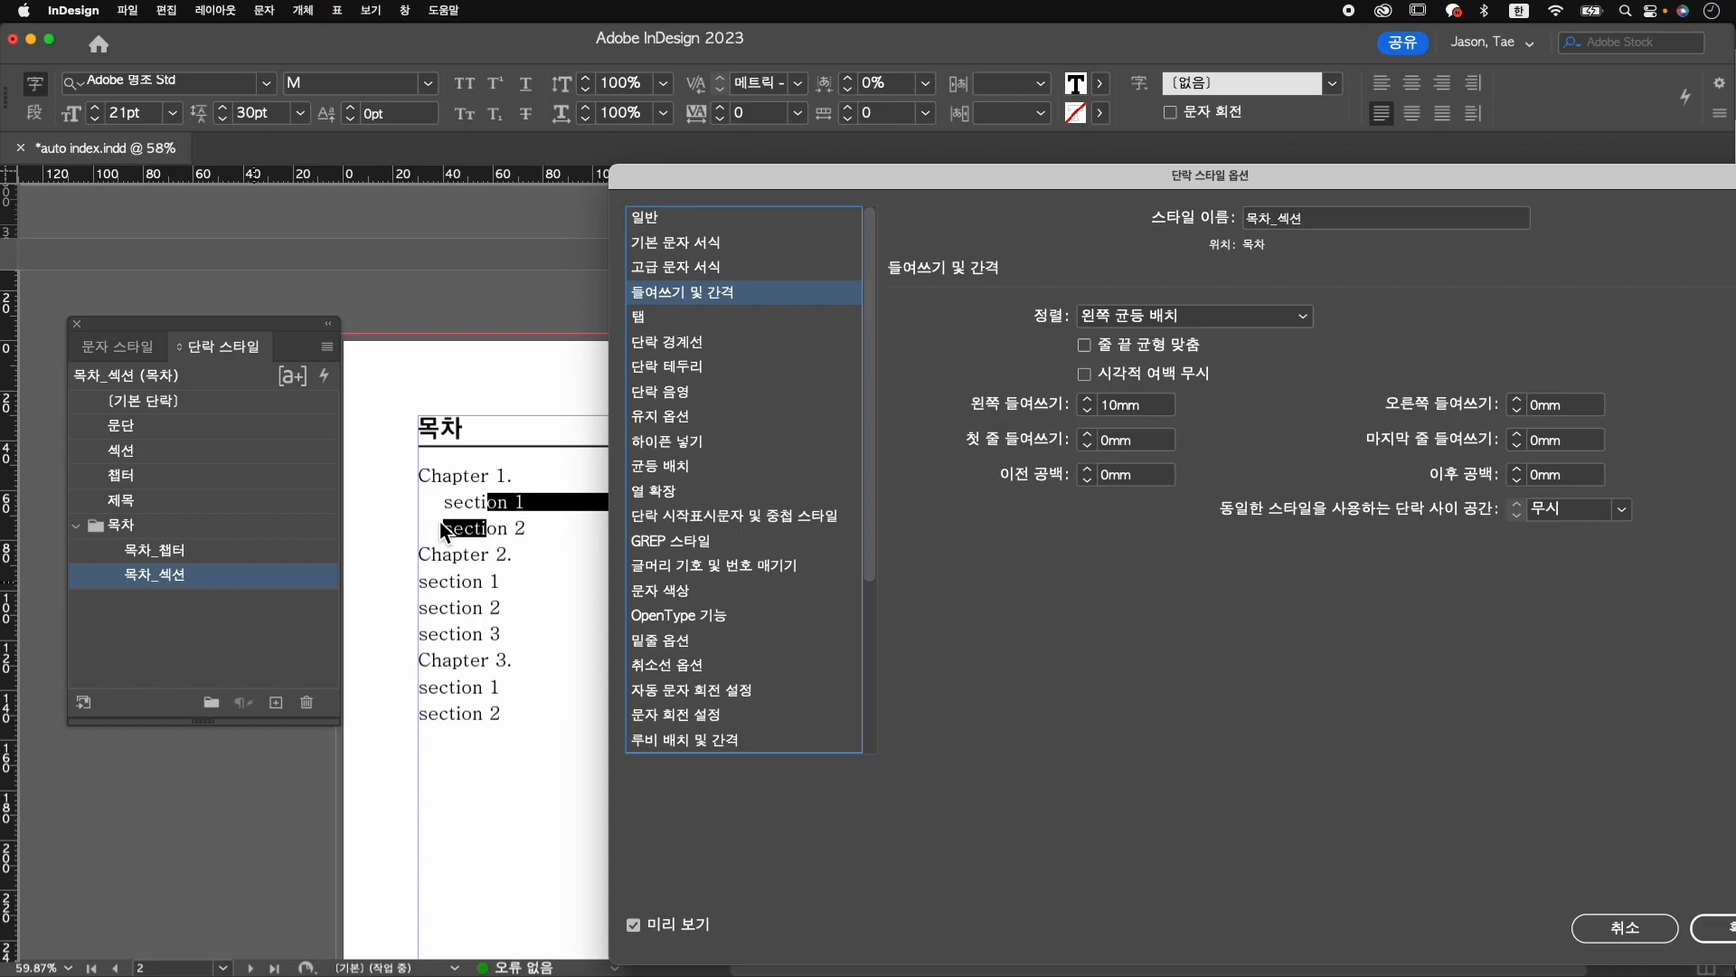
left_click(1709, 928)
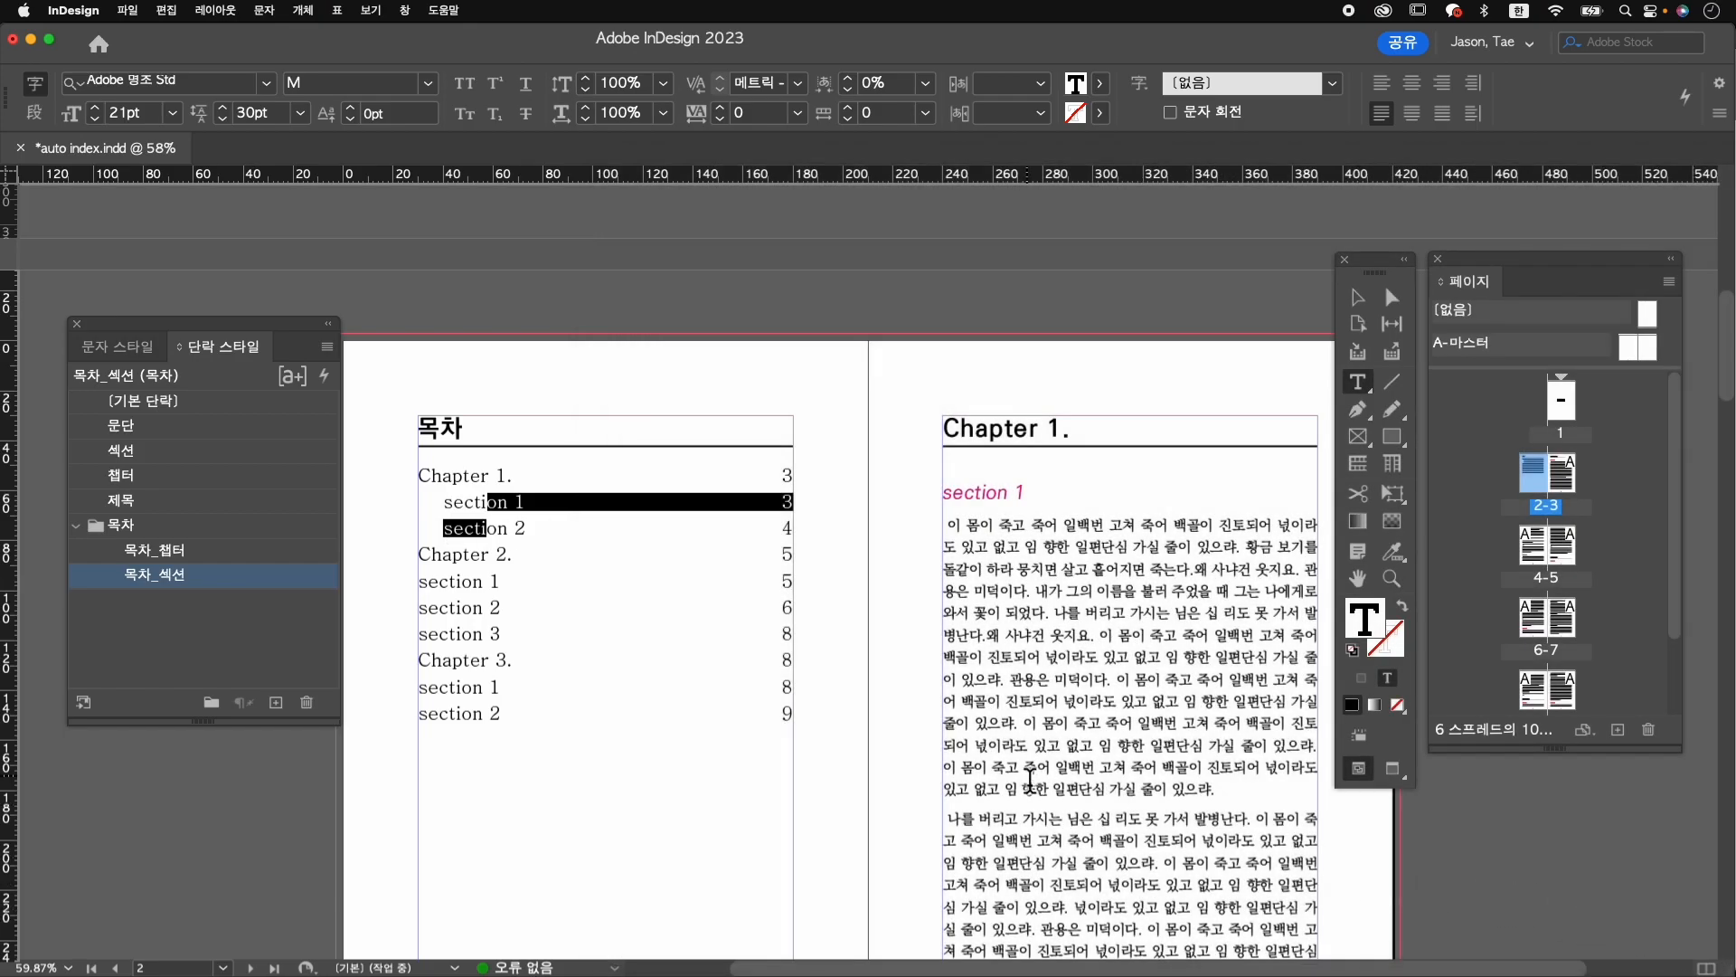
left_click(493, 579)
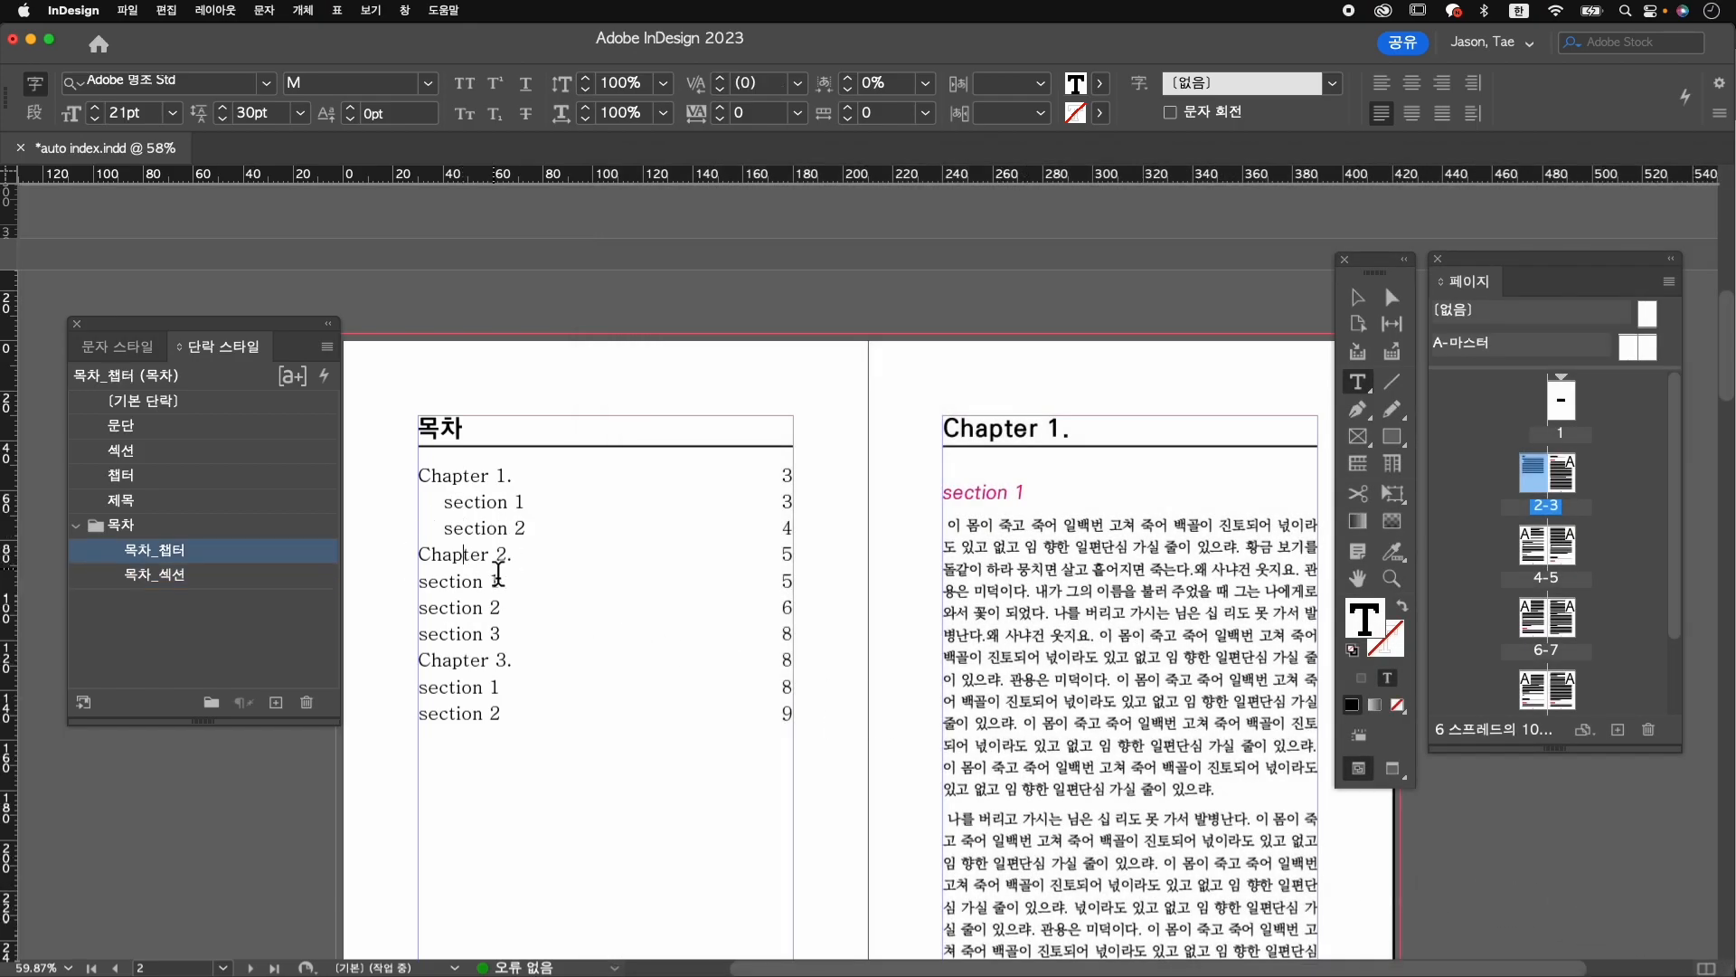
Apply the 목차_섹션 paragraph style to all the section entries under Chapter 2 and Chapter 3.
left_click(464, 667)
mouse_move(457, 581)
left_mouse_down()
mouse_move(470, 626)
mouse_move(462, 608)
left_mouse_up()
left_click(226, 576)
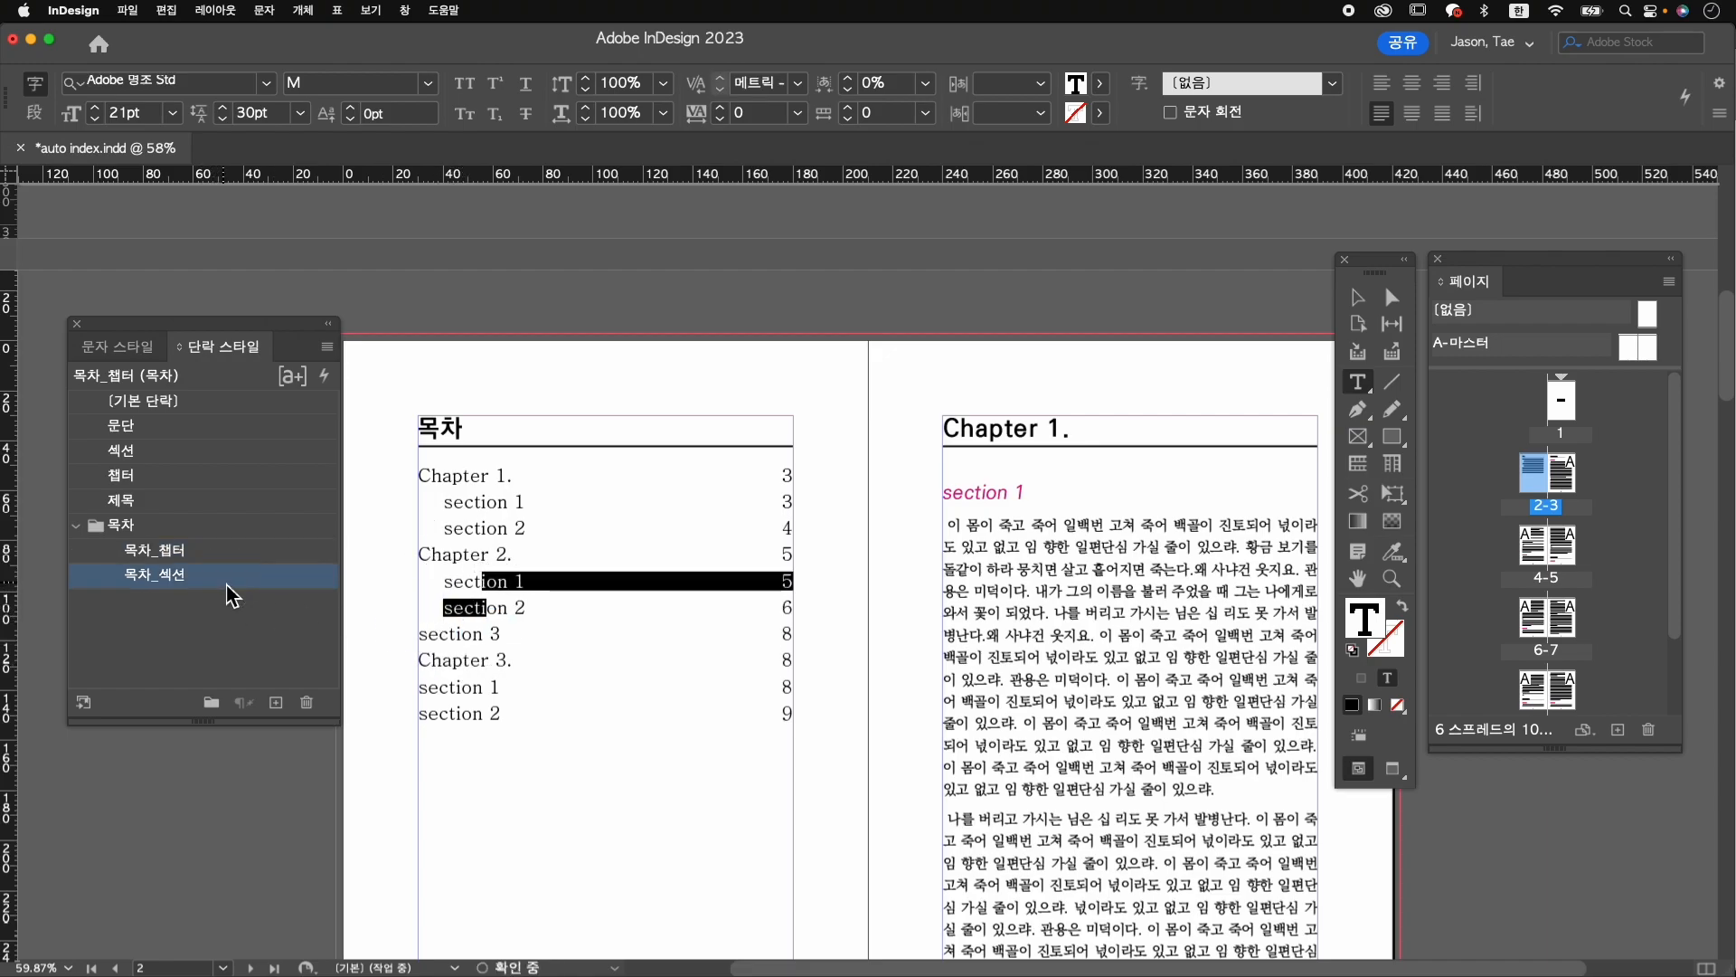
left_click_drag(470, 715, 484, 687)
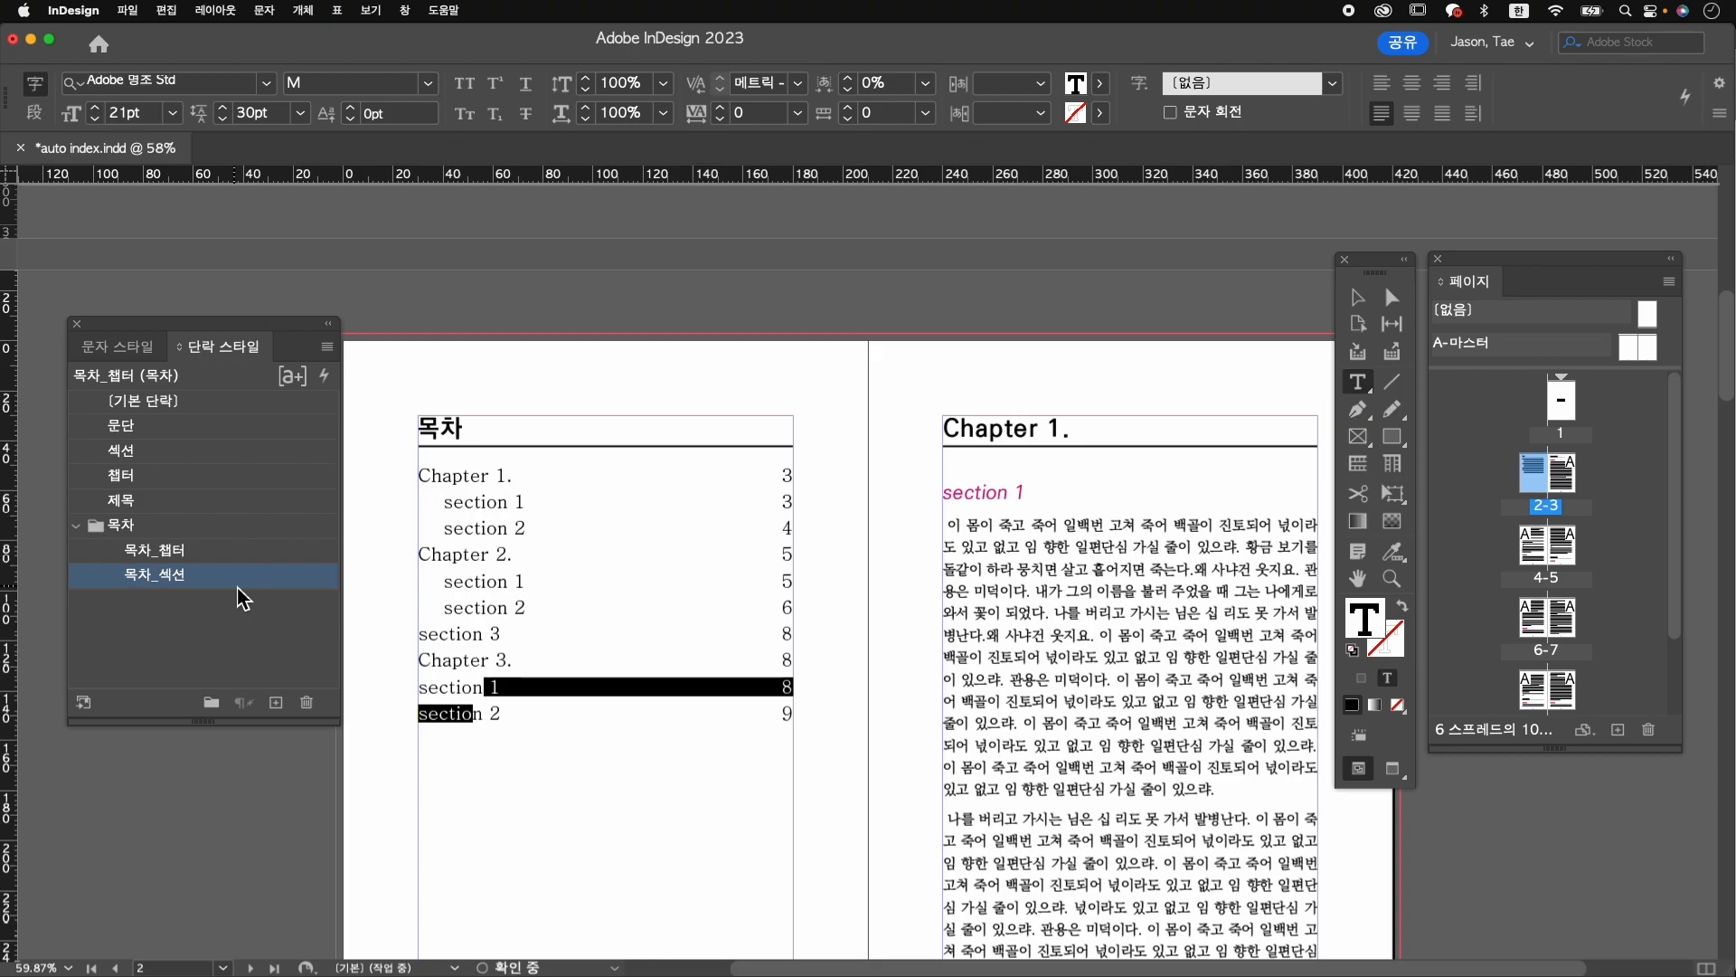
left_click(592, 604)
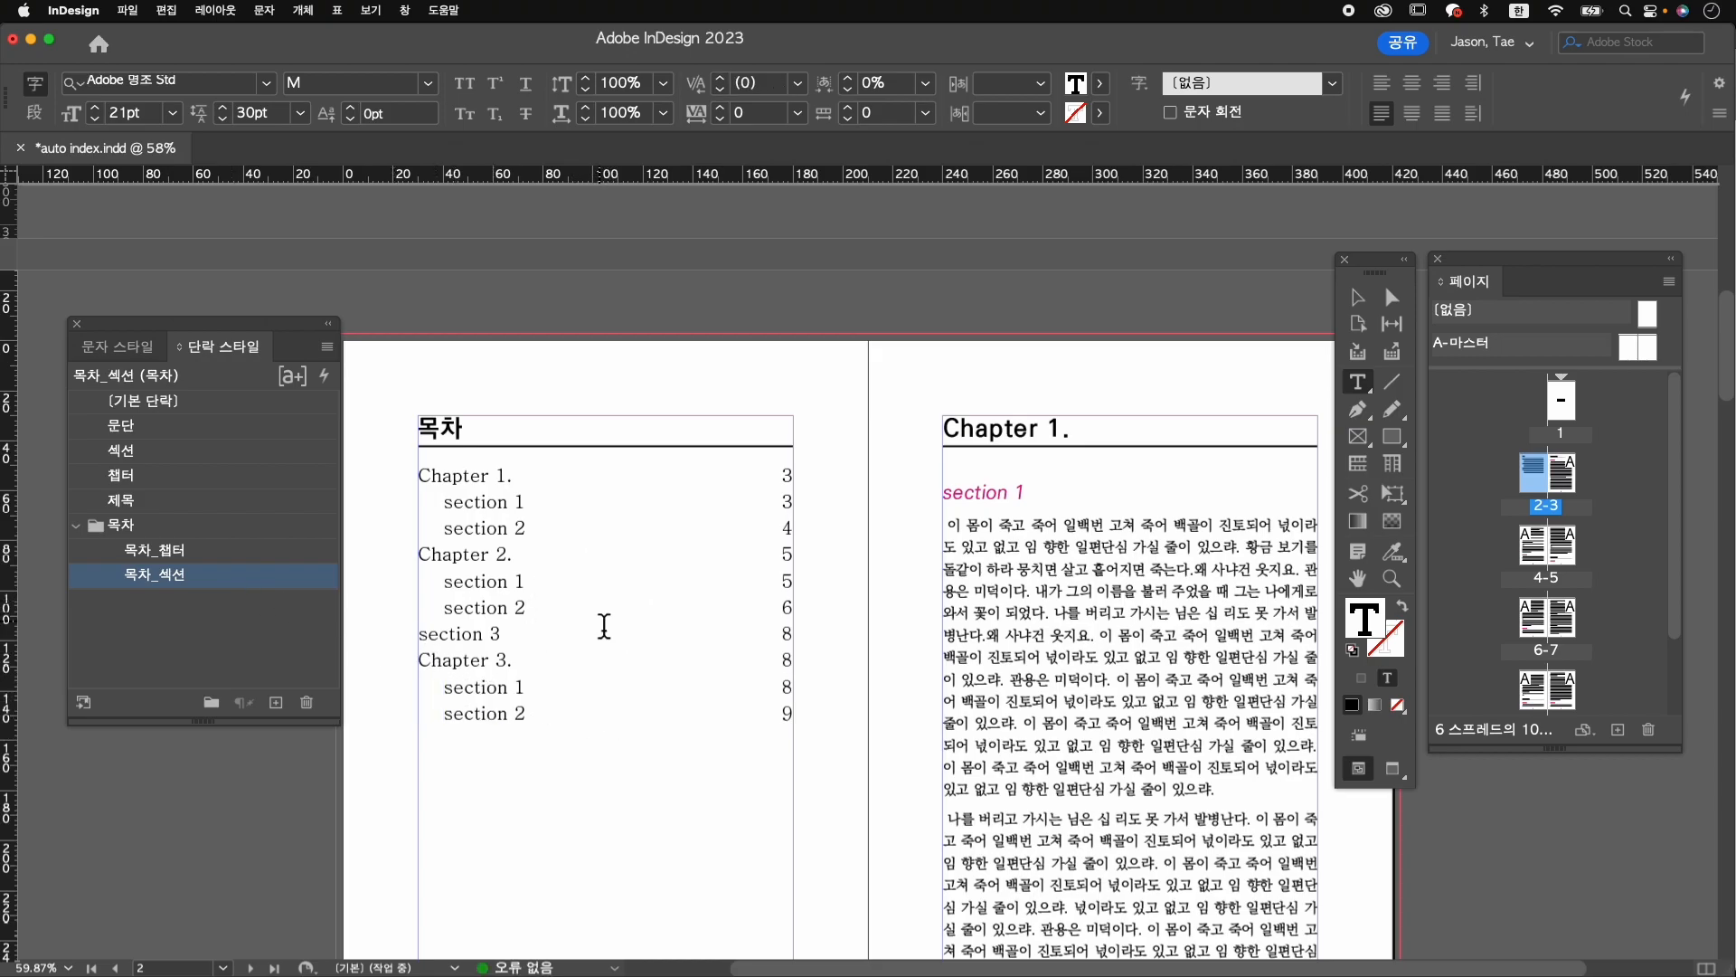
left_click_drag(491, 616, 472, 636)
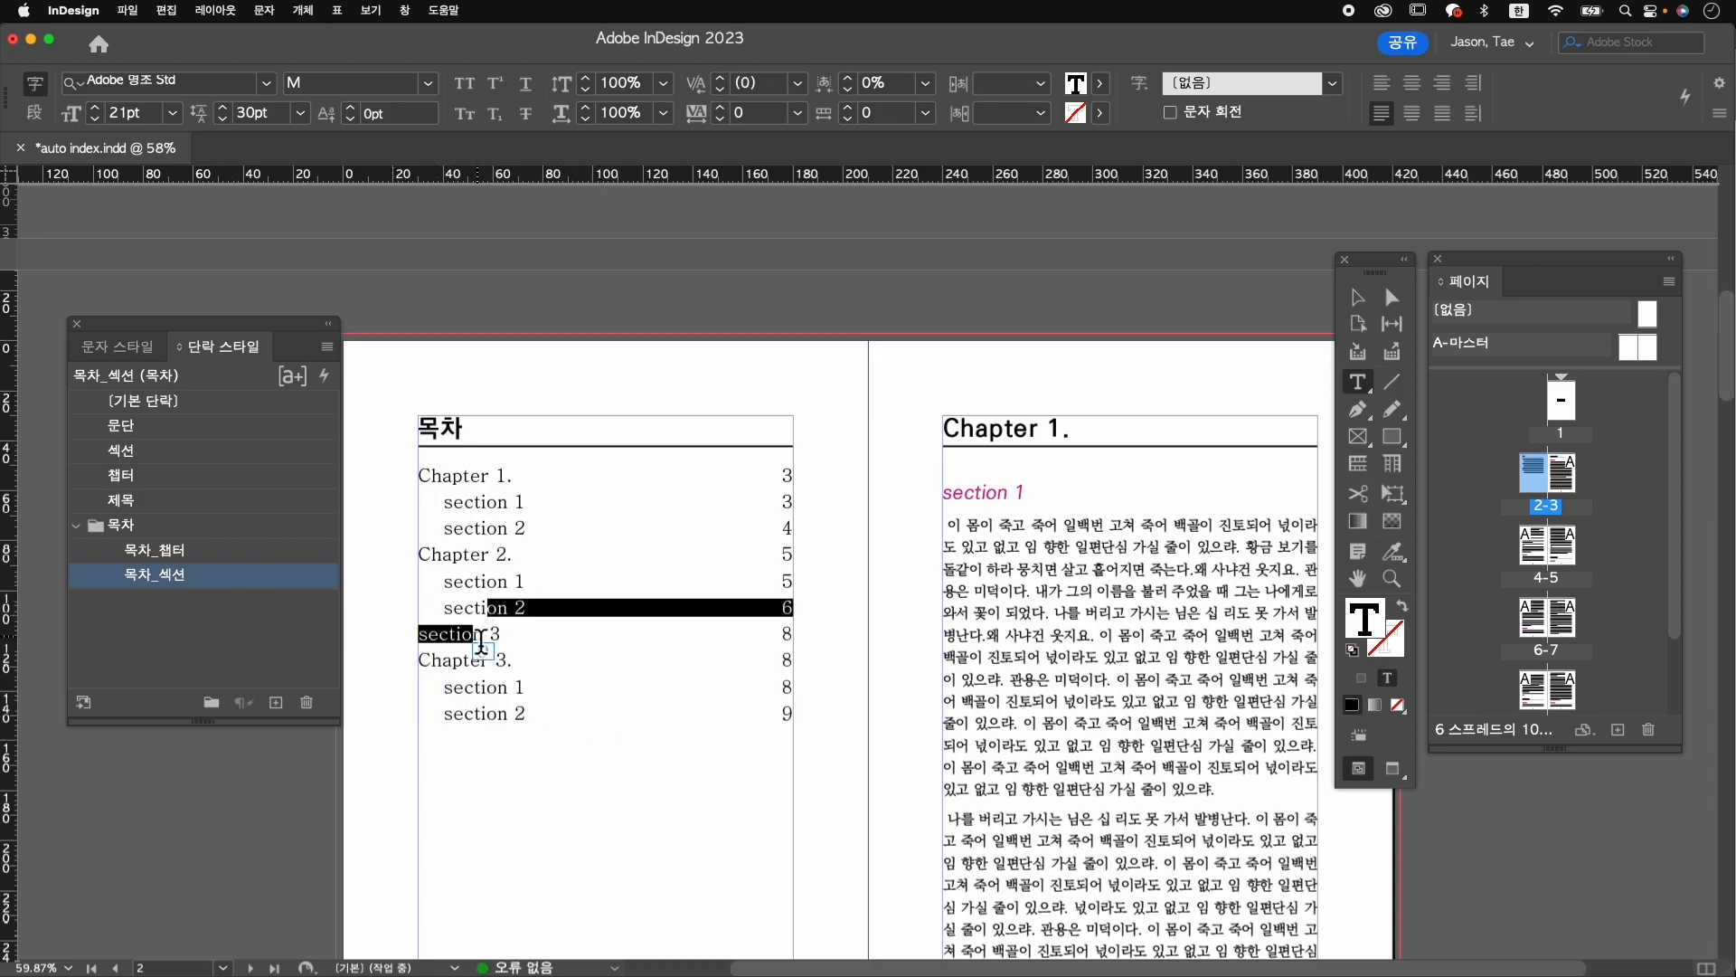
left_click(267, 575)
left_click(457, 616)
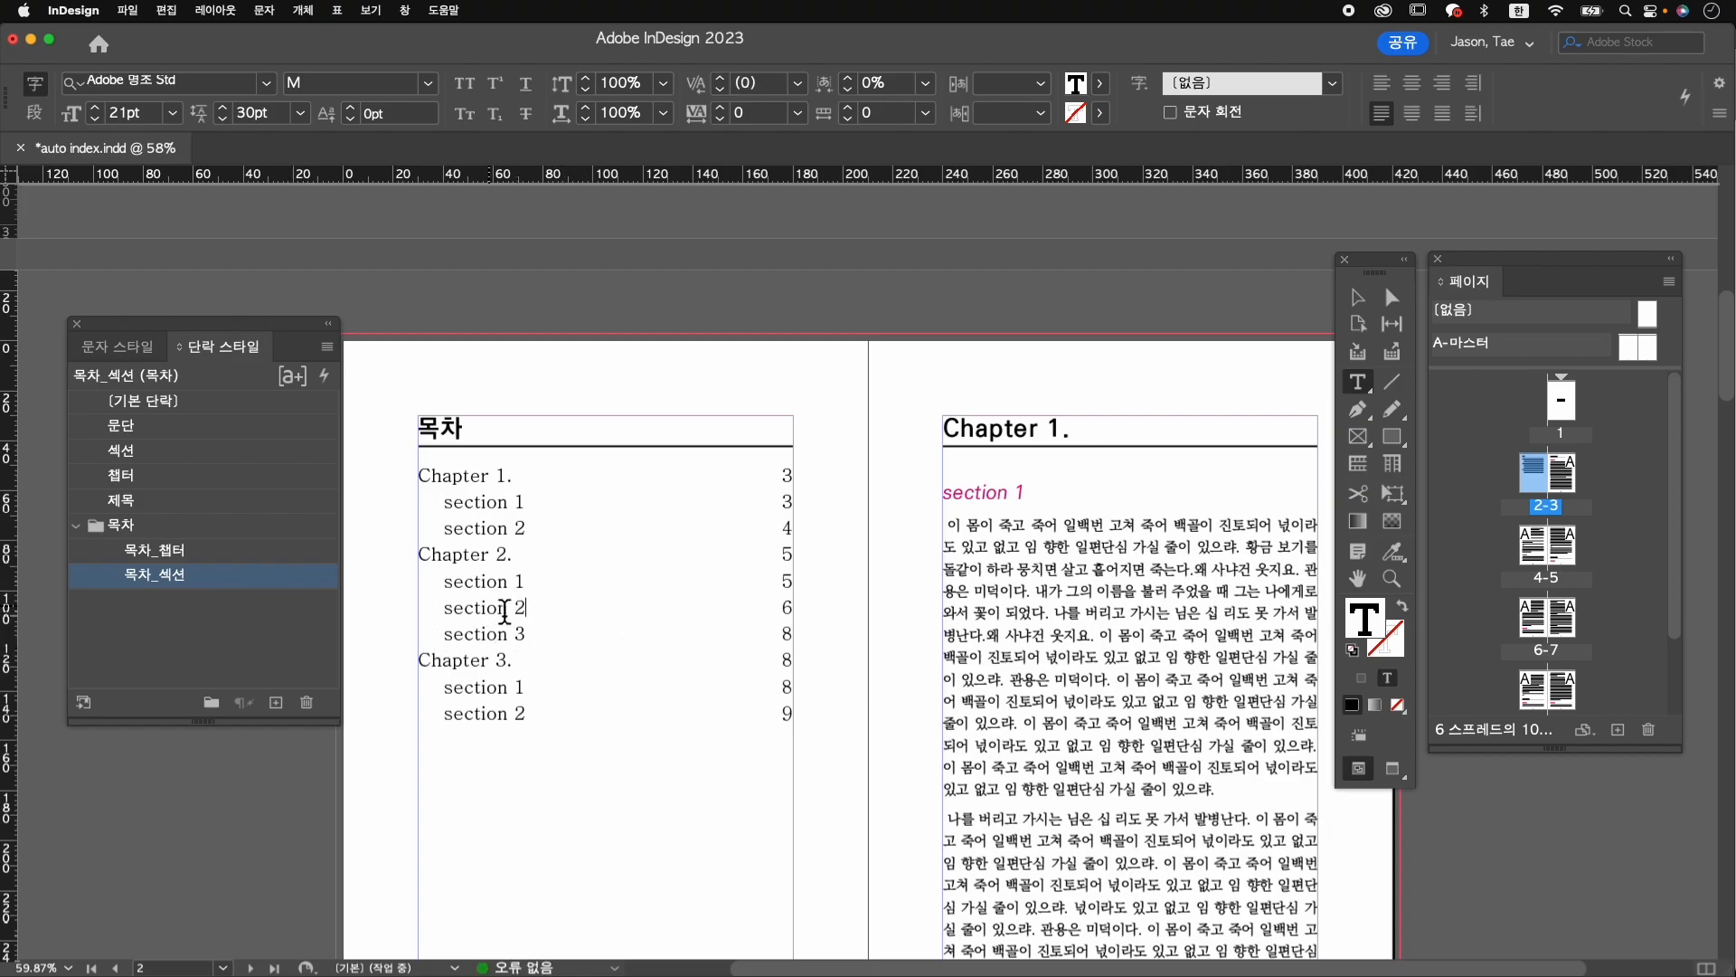
Set the space before of the 목차_챕터 paragraph style to 5 mm and accept the style options.
left_click(478, 671)
double_click(271, 559)
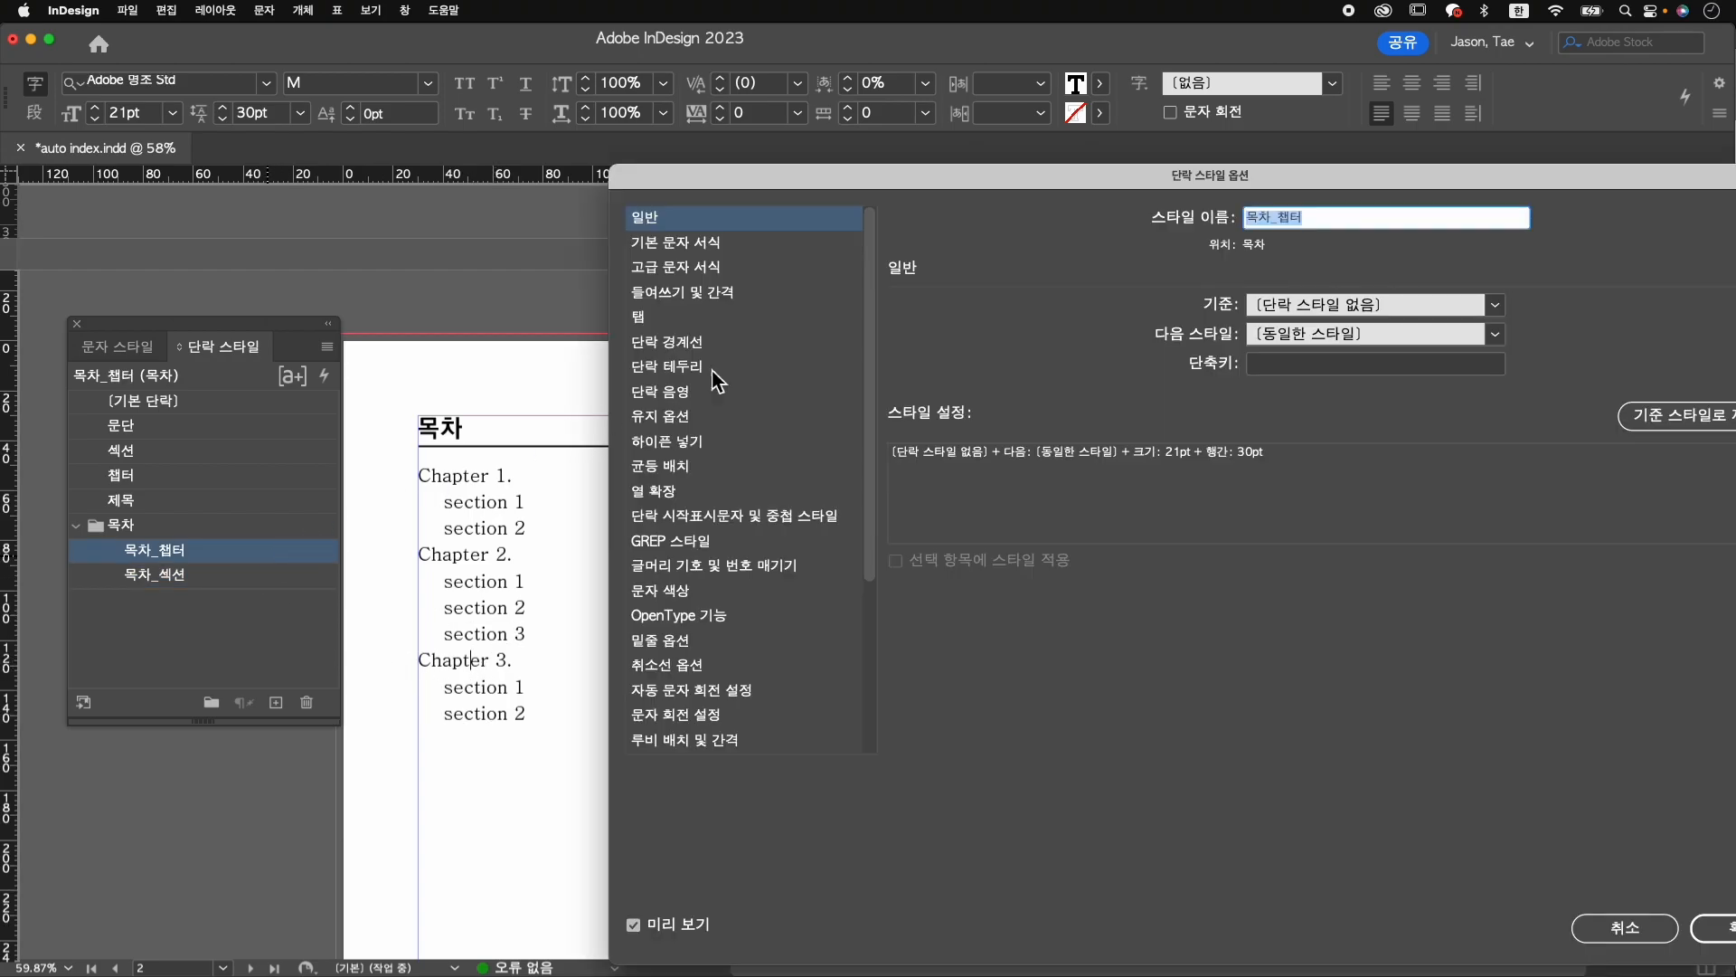
left_click(730, 245)
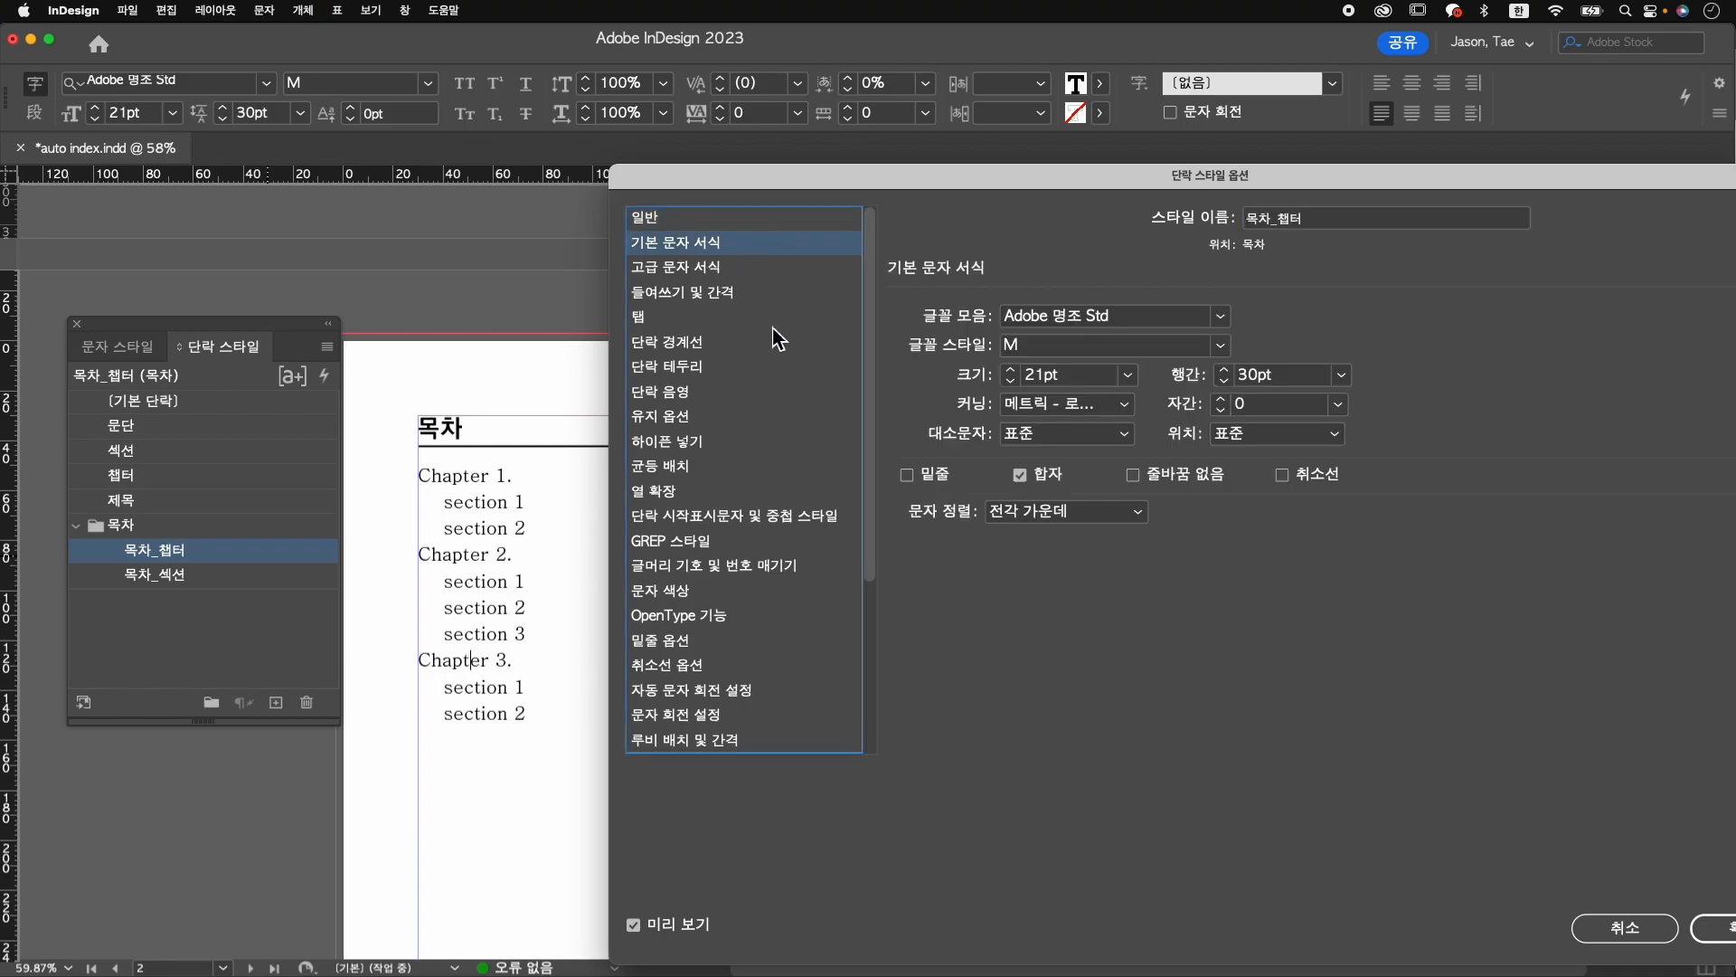
left_click(731, 293)
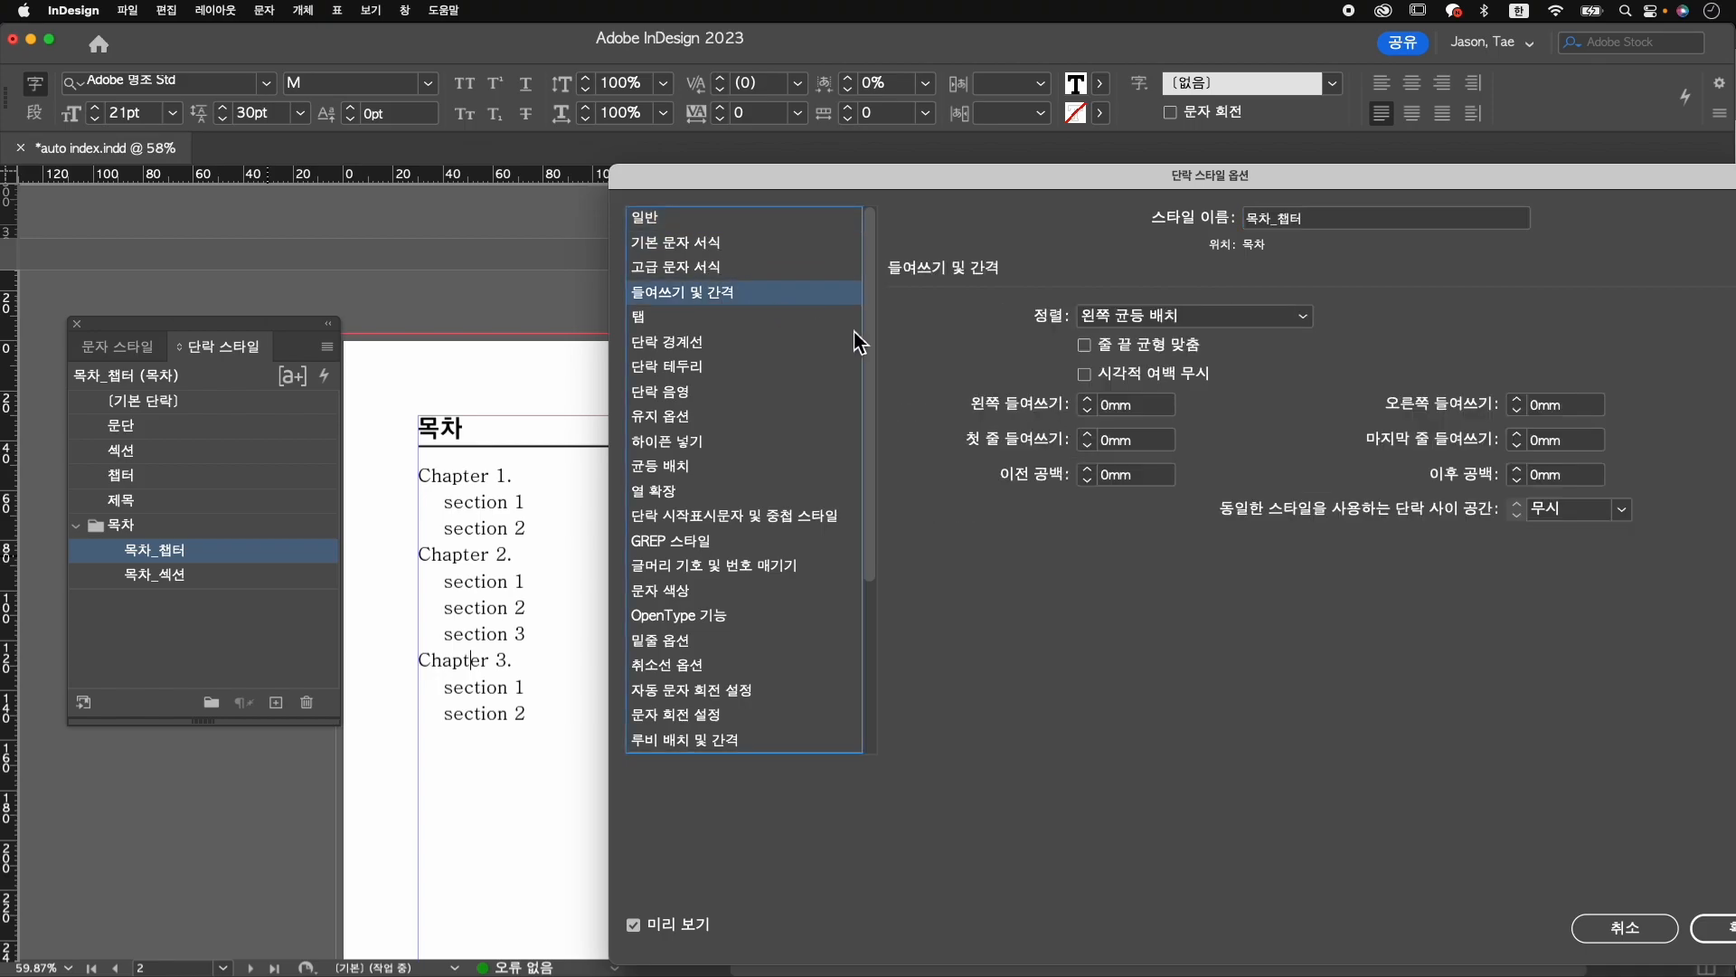
left_click(1087, 470)
left_click(1087, 470)
left_click(1087, 469)
left_click(1087, 469)
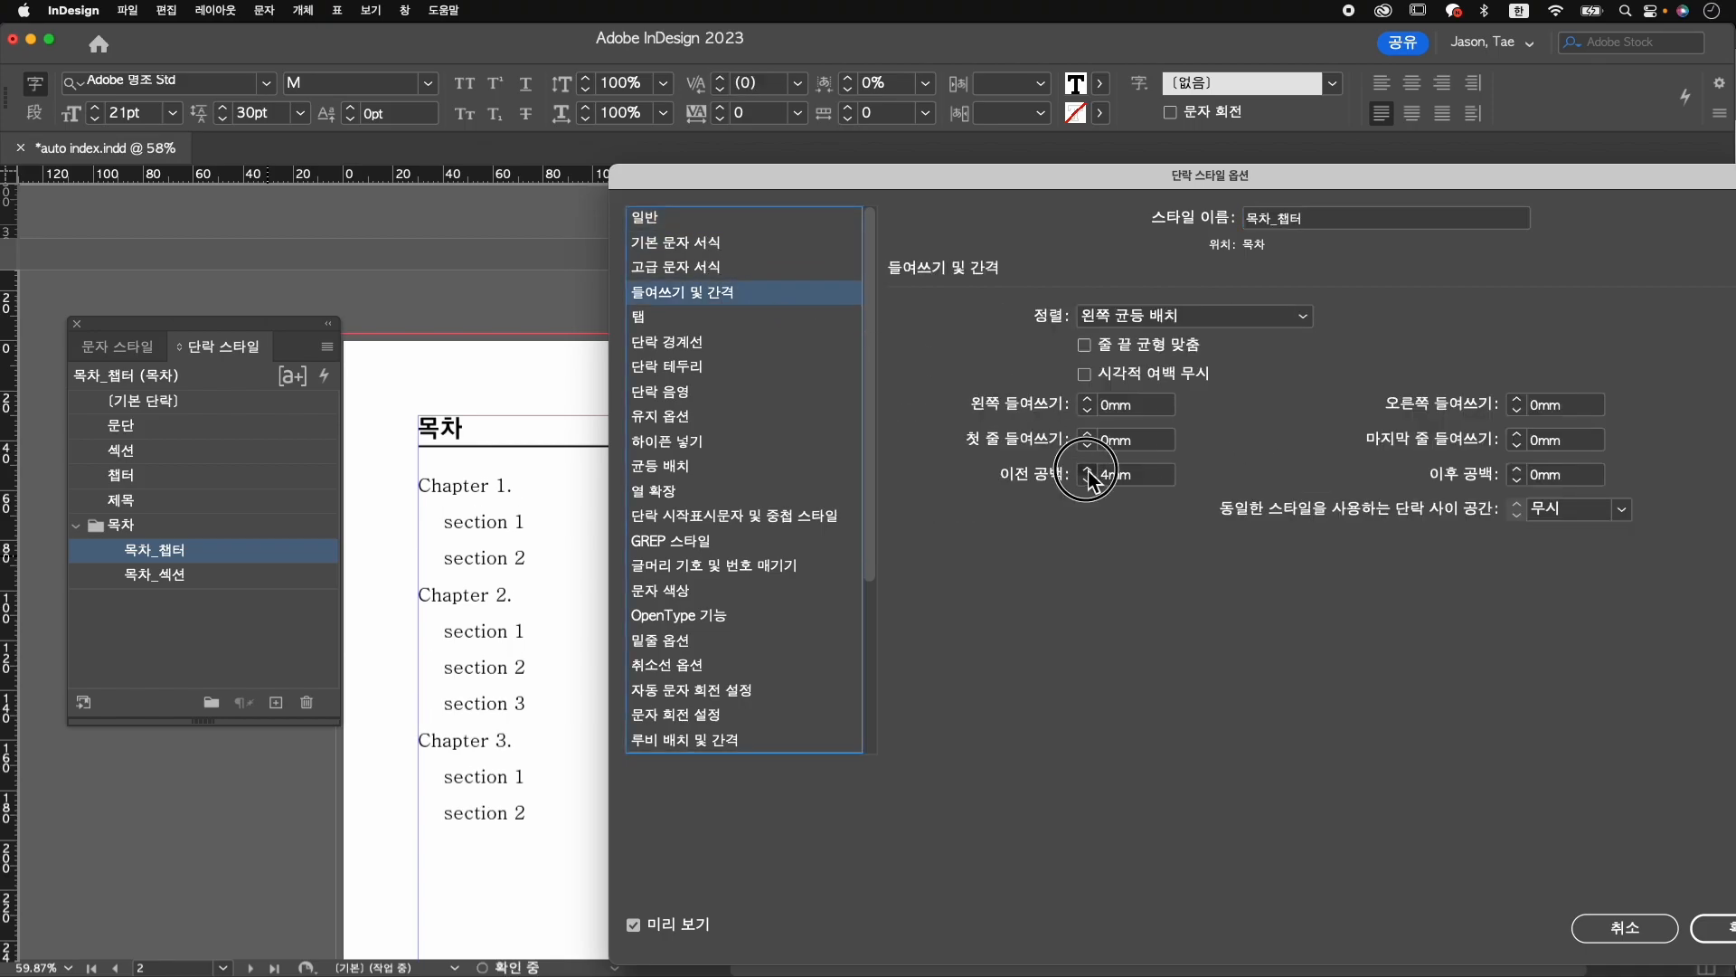
left_click(1086, 469)
left_click(1711, 927)
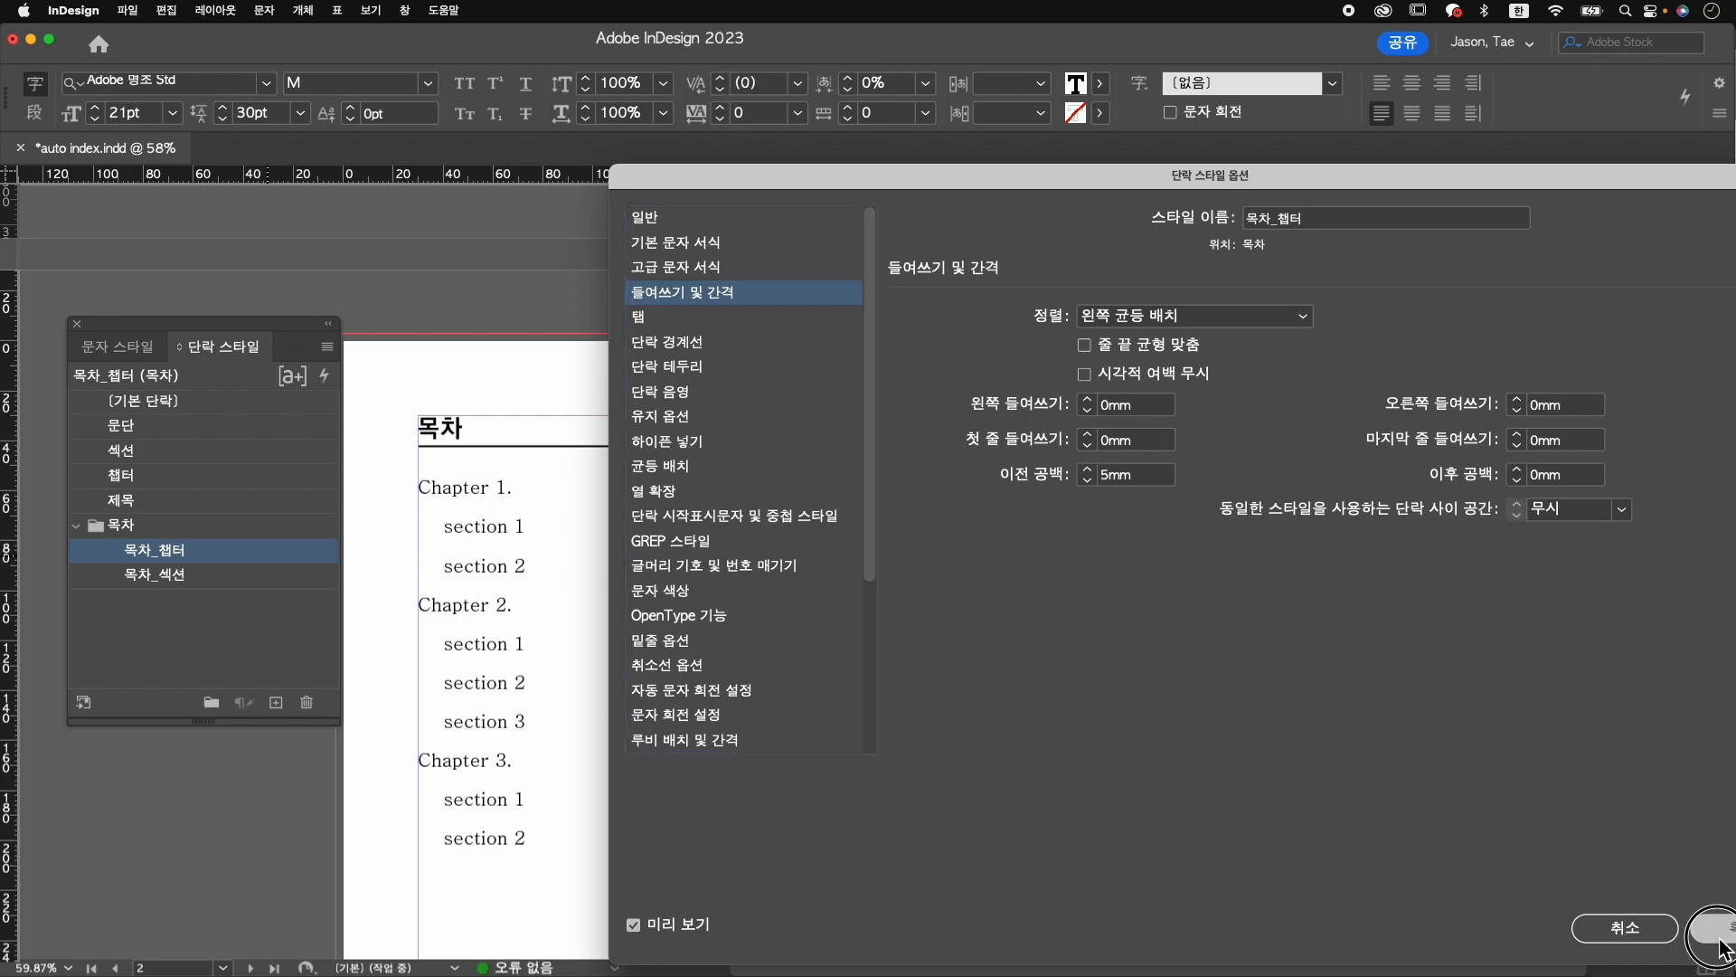
Change the parent style that 목차_섹션 is based on to [기본 단락].
left_click_drag(494, 531, 486, 566)
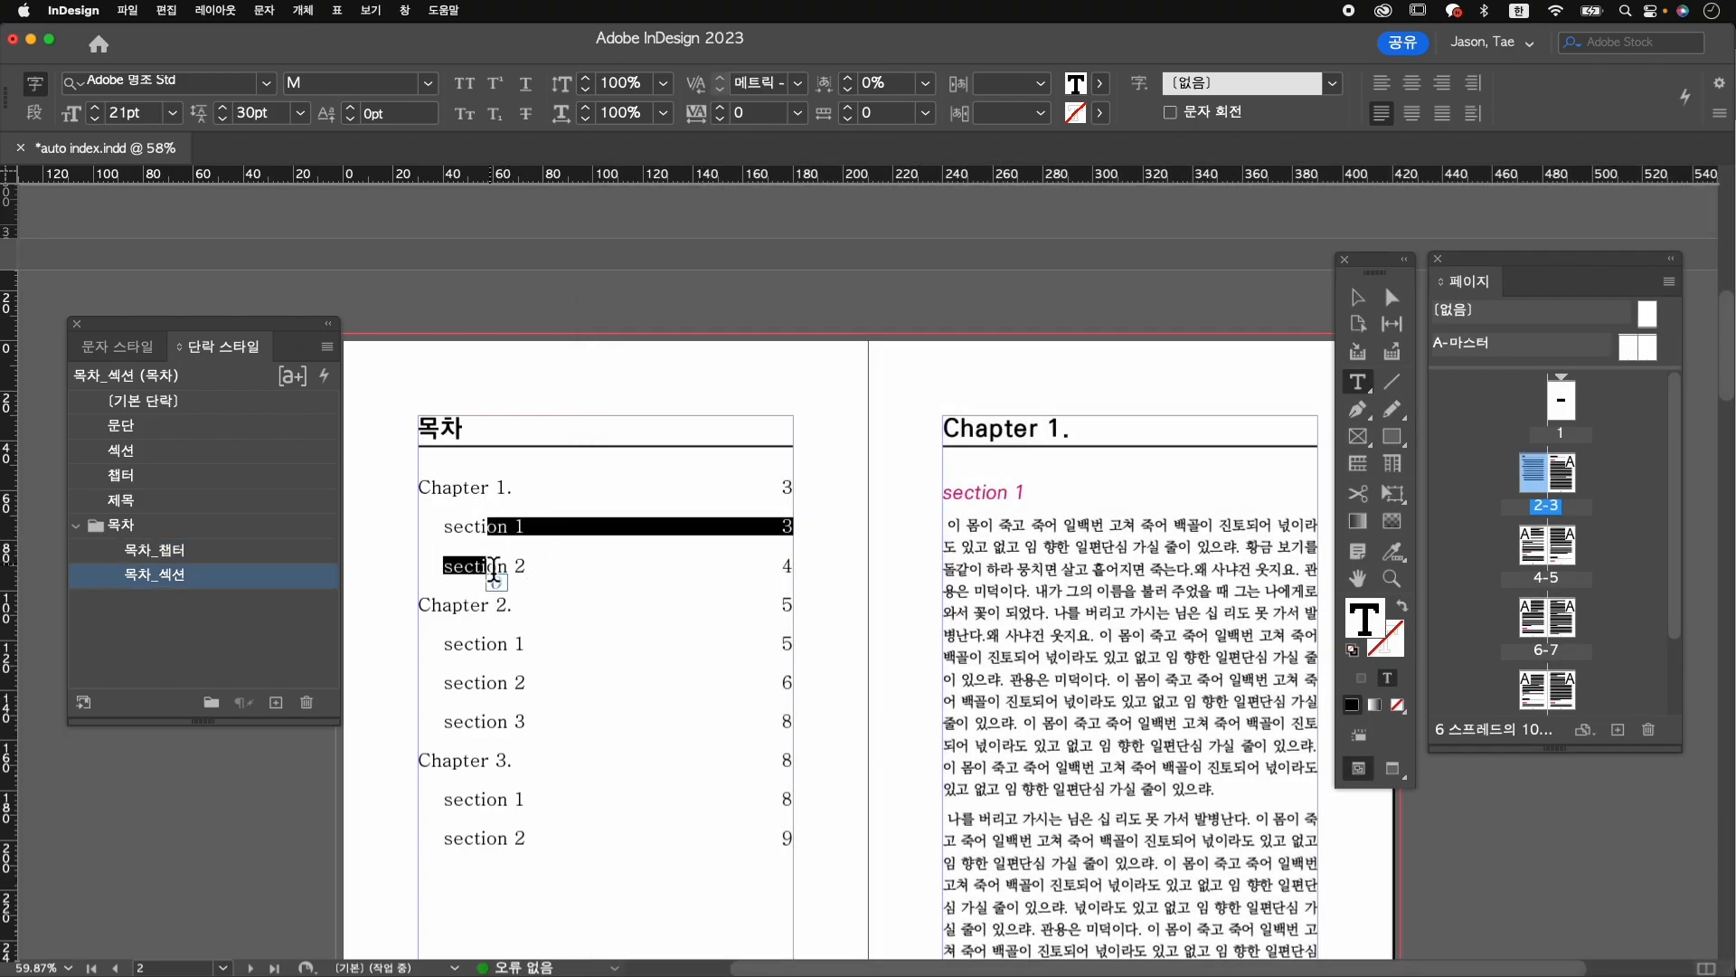
left_click(488, 549)
left_click_drag(498, 526, 495, 575)
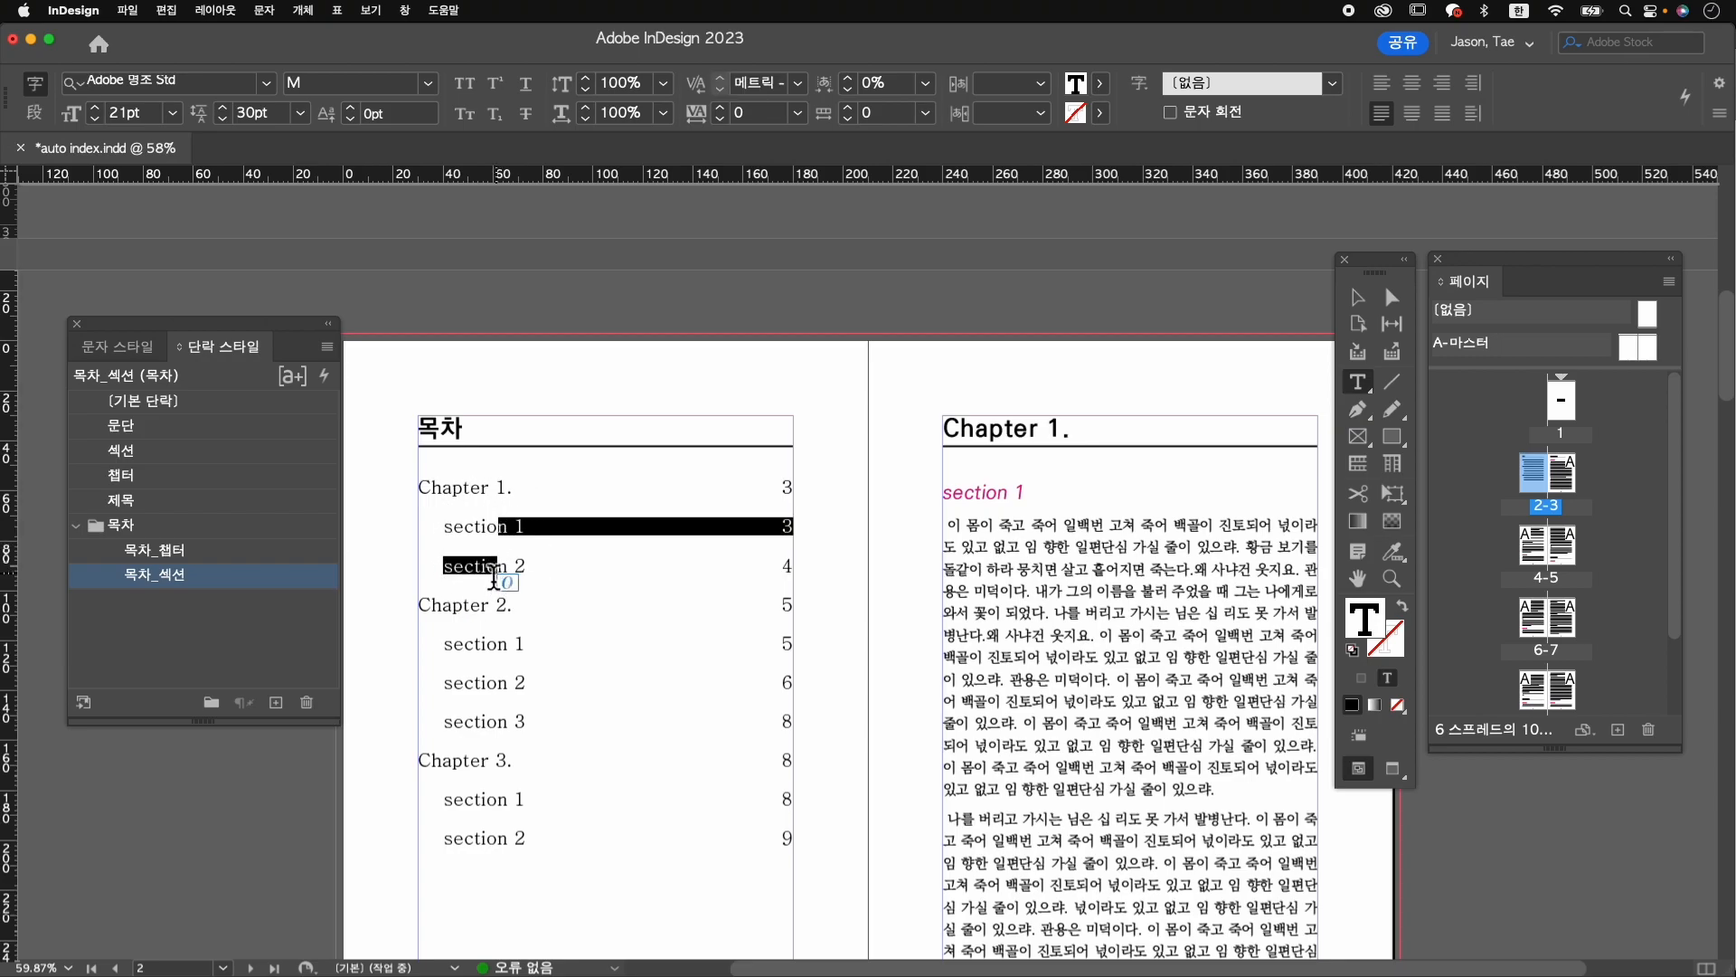
double_click(311, 589)
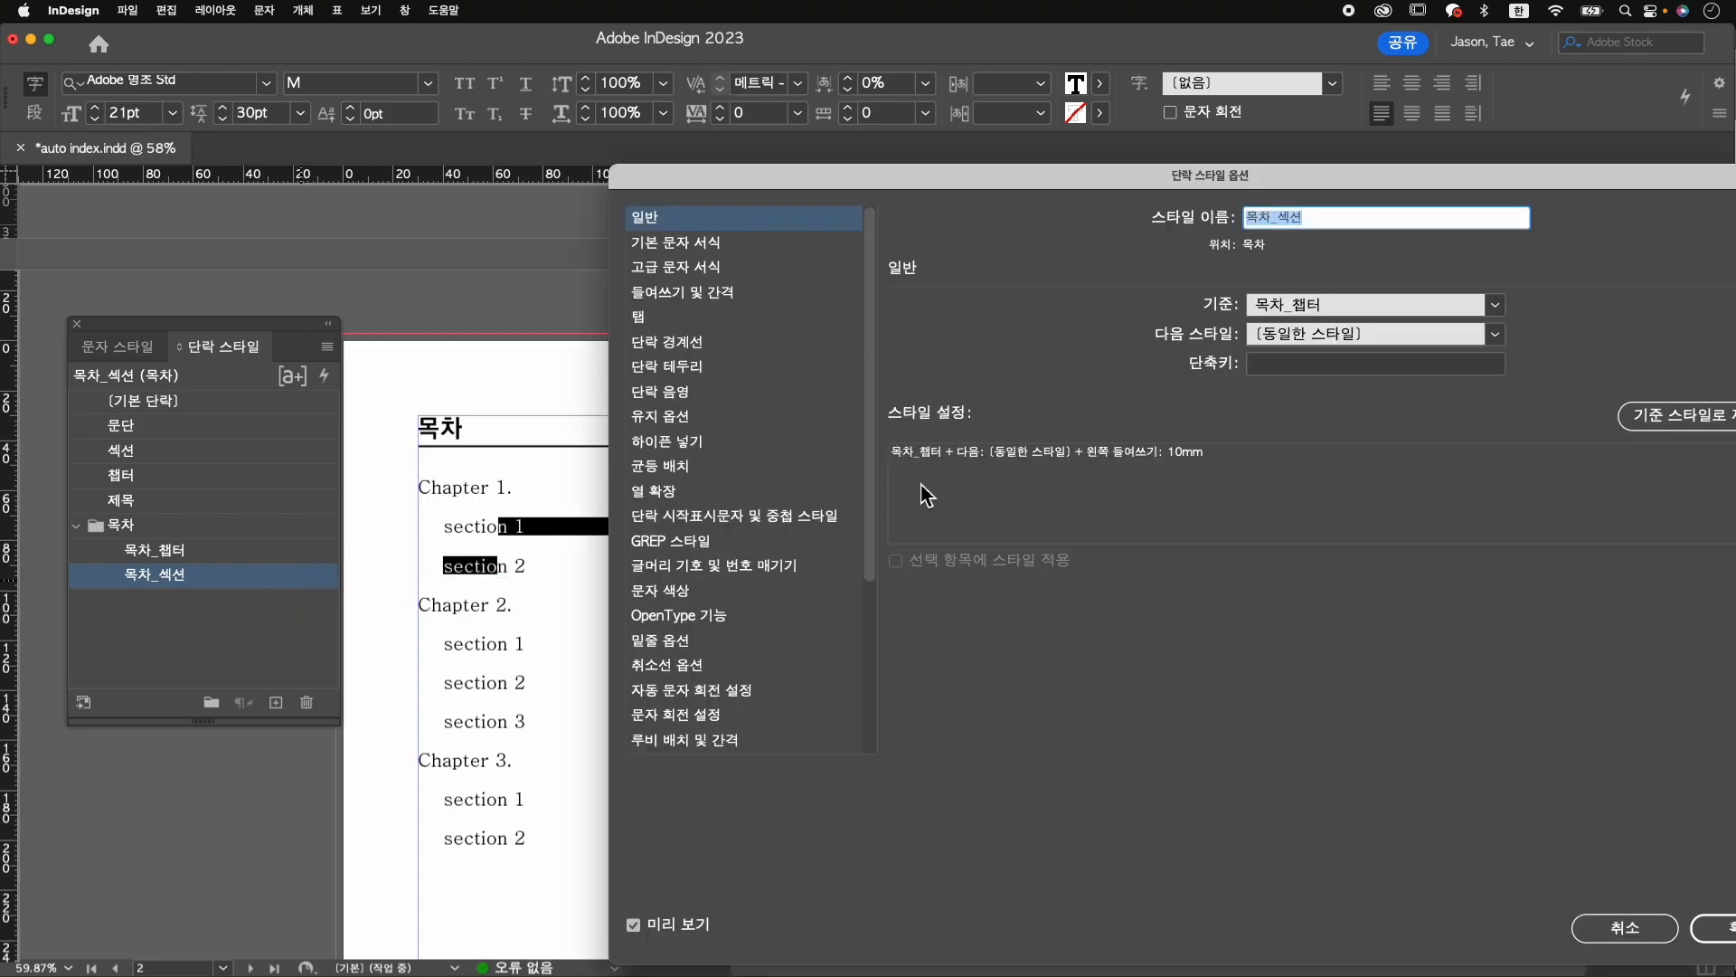
left_click(709, 220)
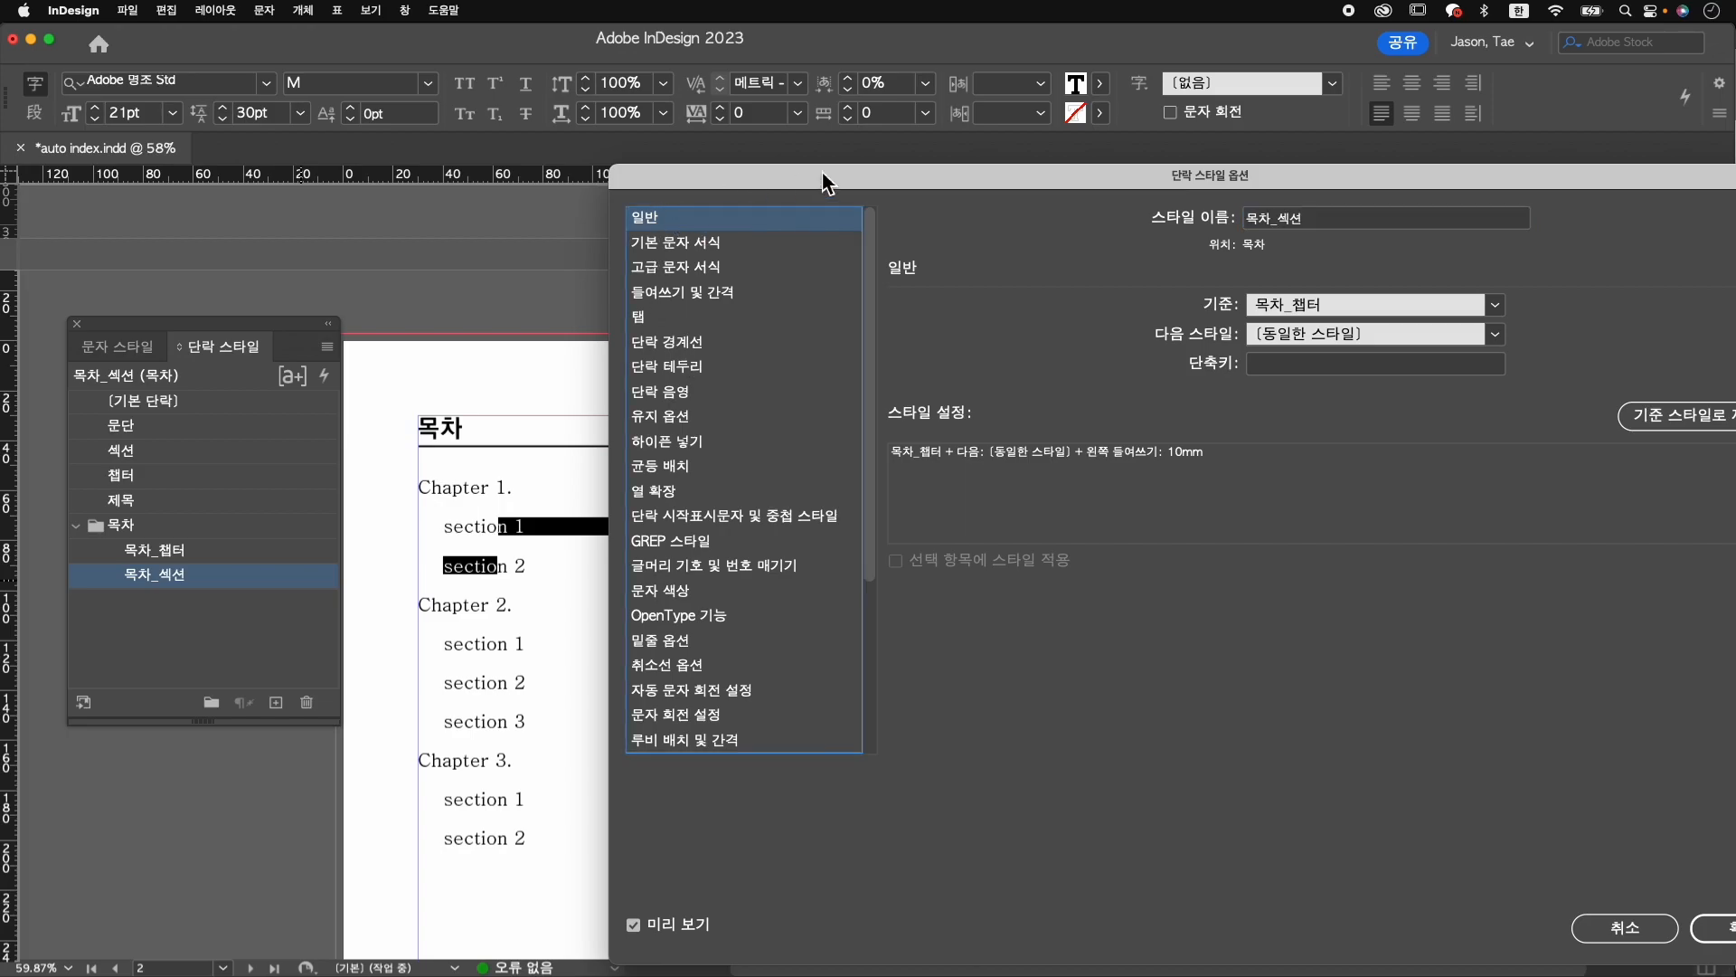
left_click_drag(825, 177, 948, 149)
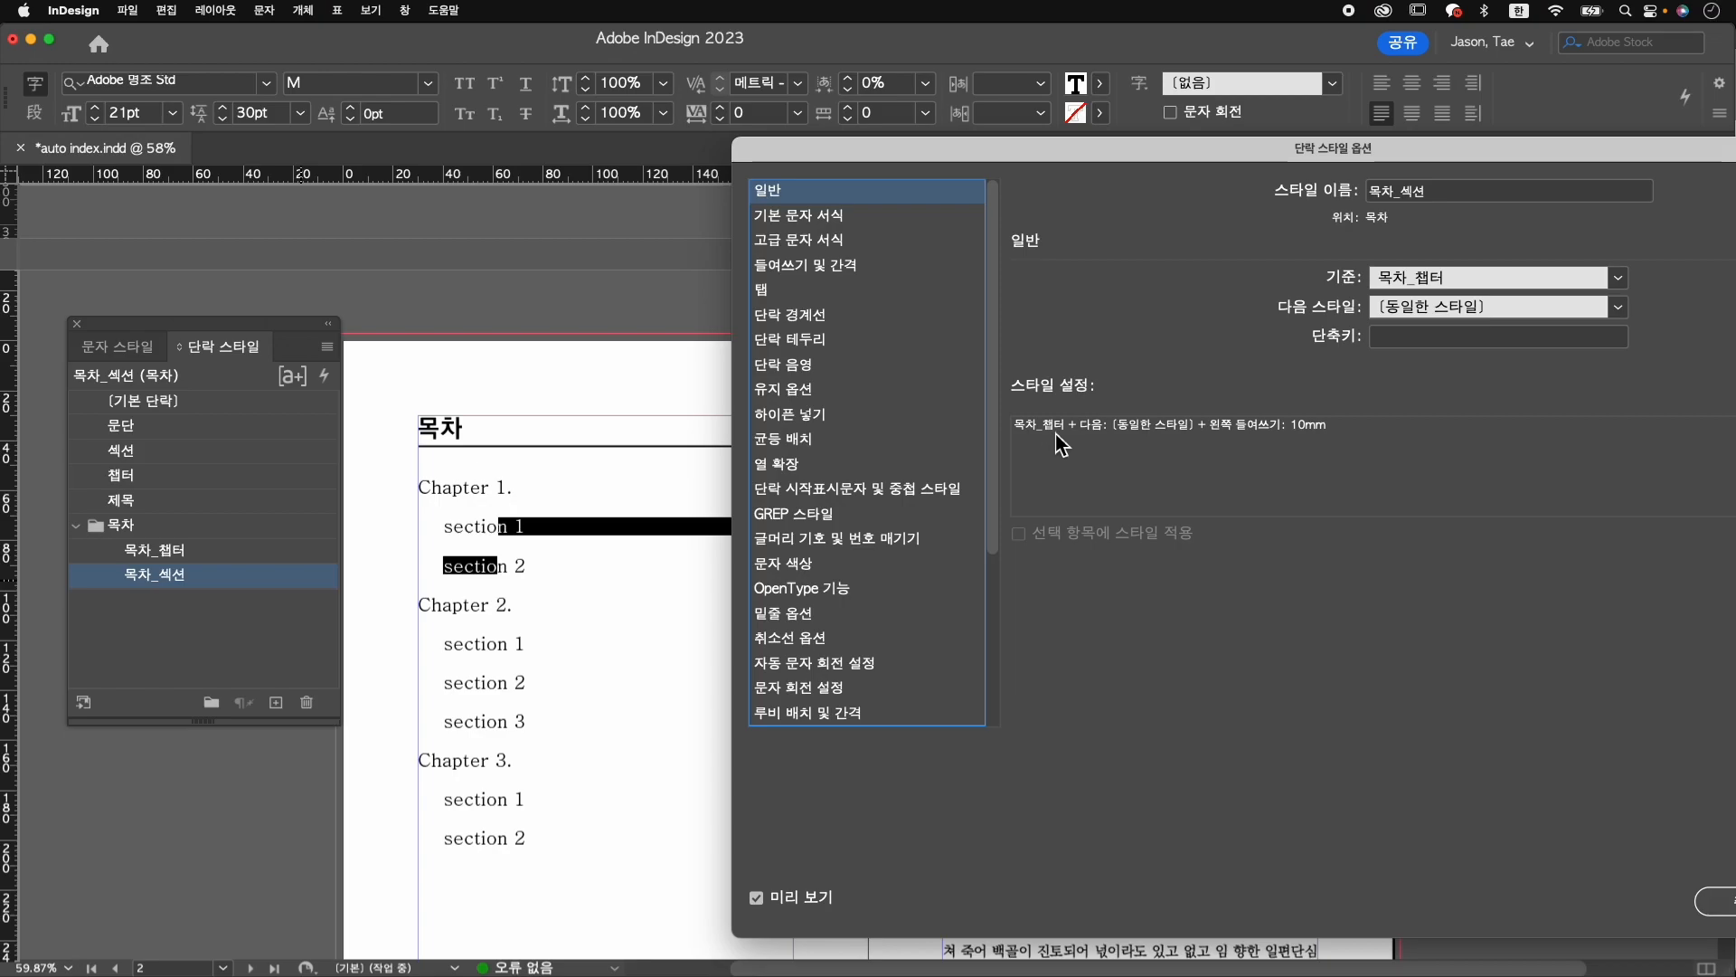
left_click(1617, 278)
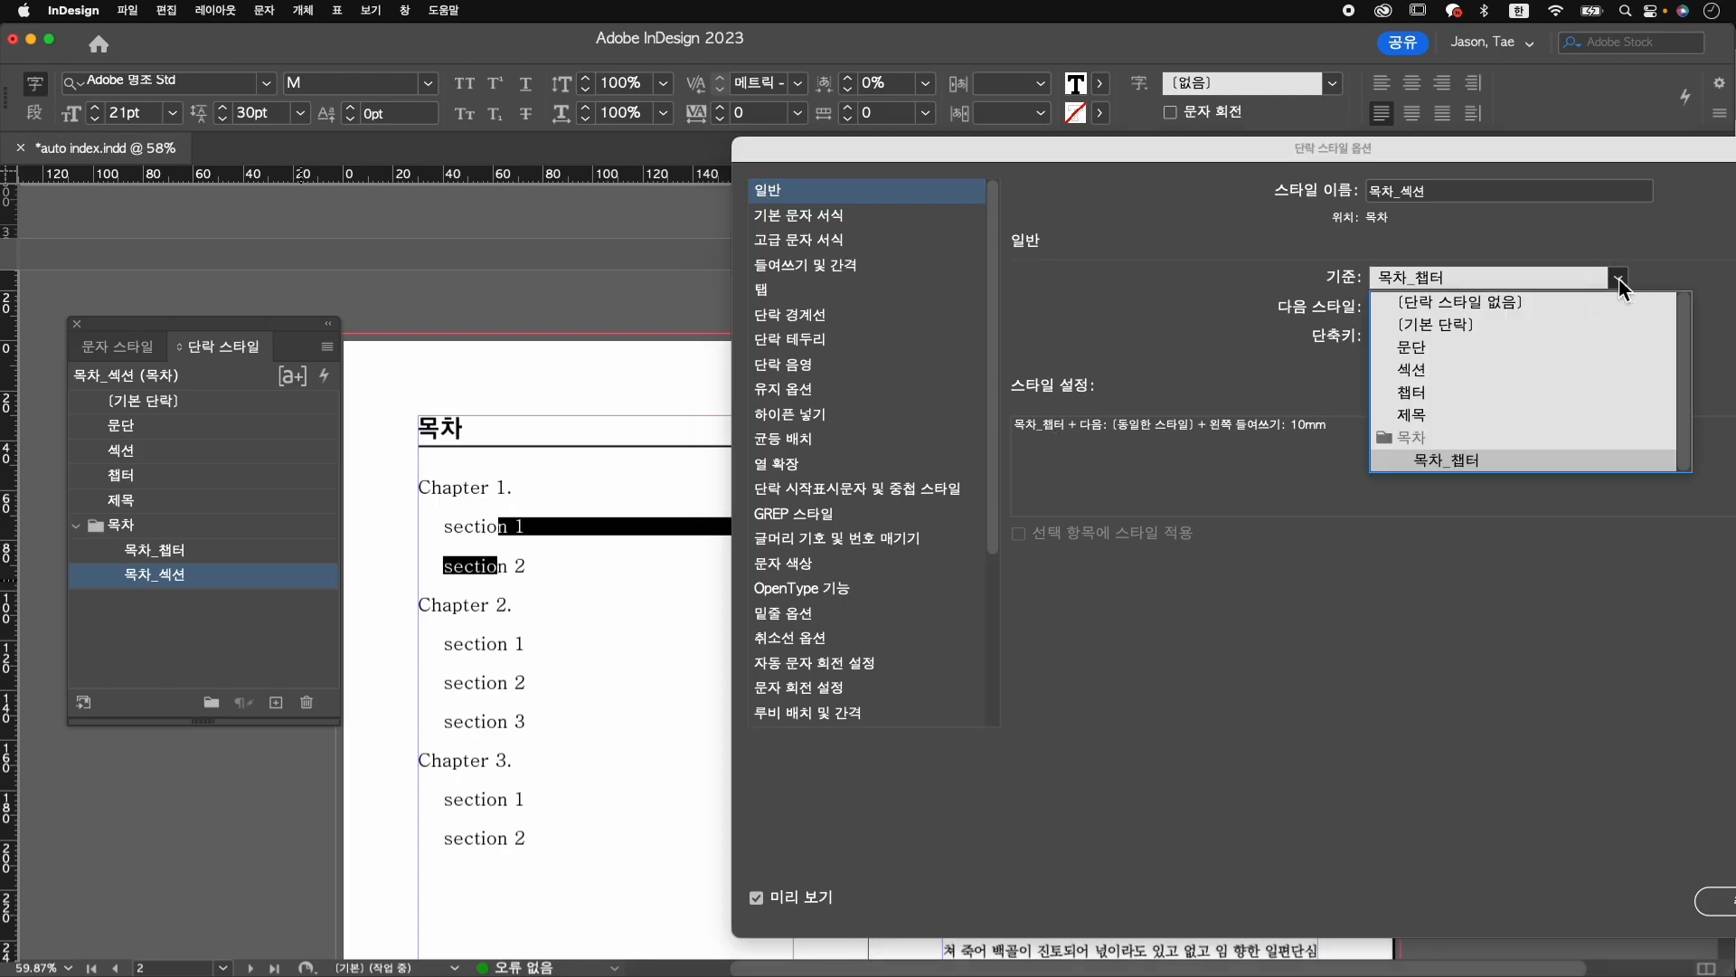
left_click(1540, 324)
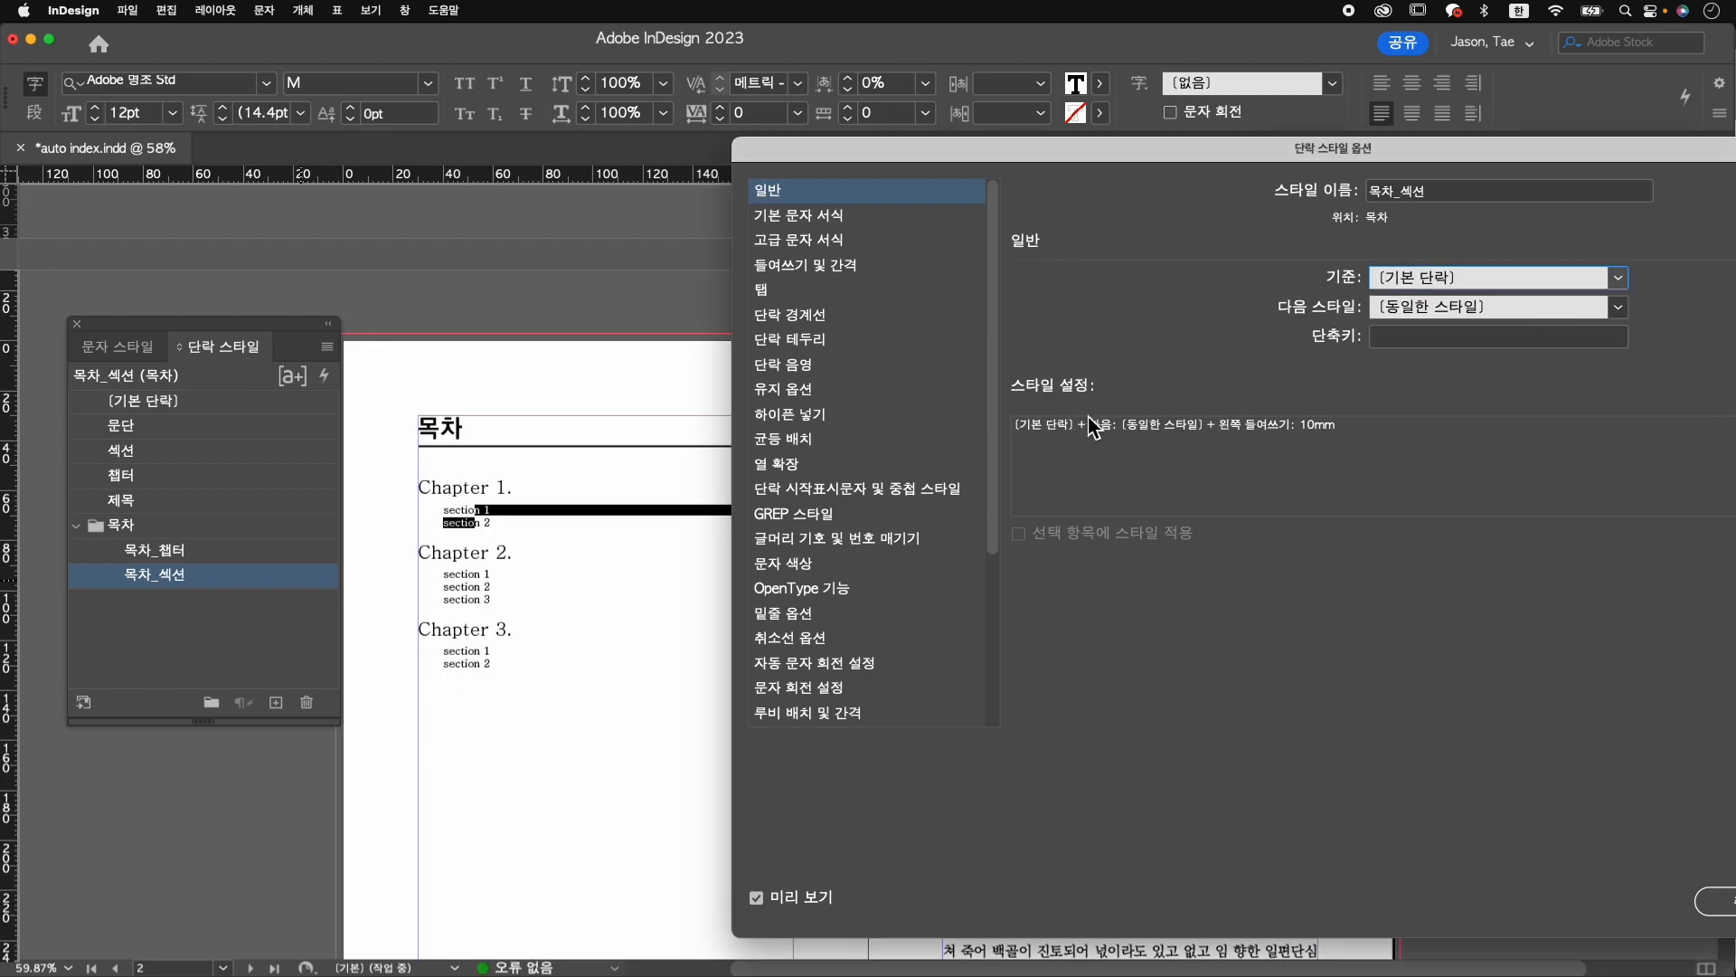
Set the 목차_섹션 paragraph style to 20 pt size and 27 pt leading, and accept the style options.
left_click(864, 217)
left_click(1131, 345)
left_click(1130, 345)
left_click(1131, 346)
left_click(1132, 348)
left_click(1132, 343)
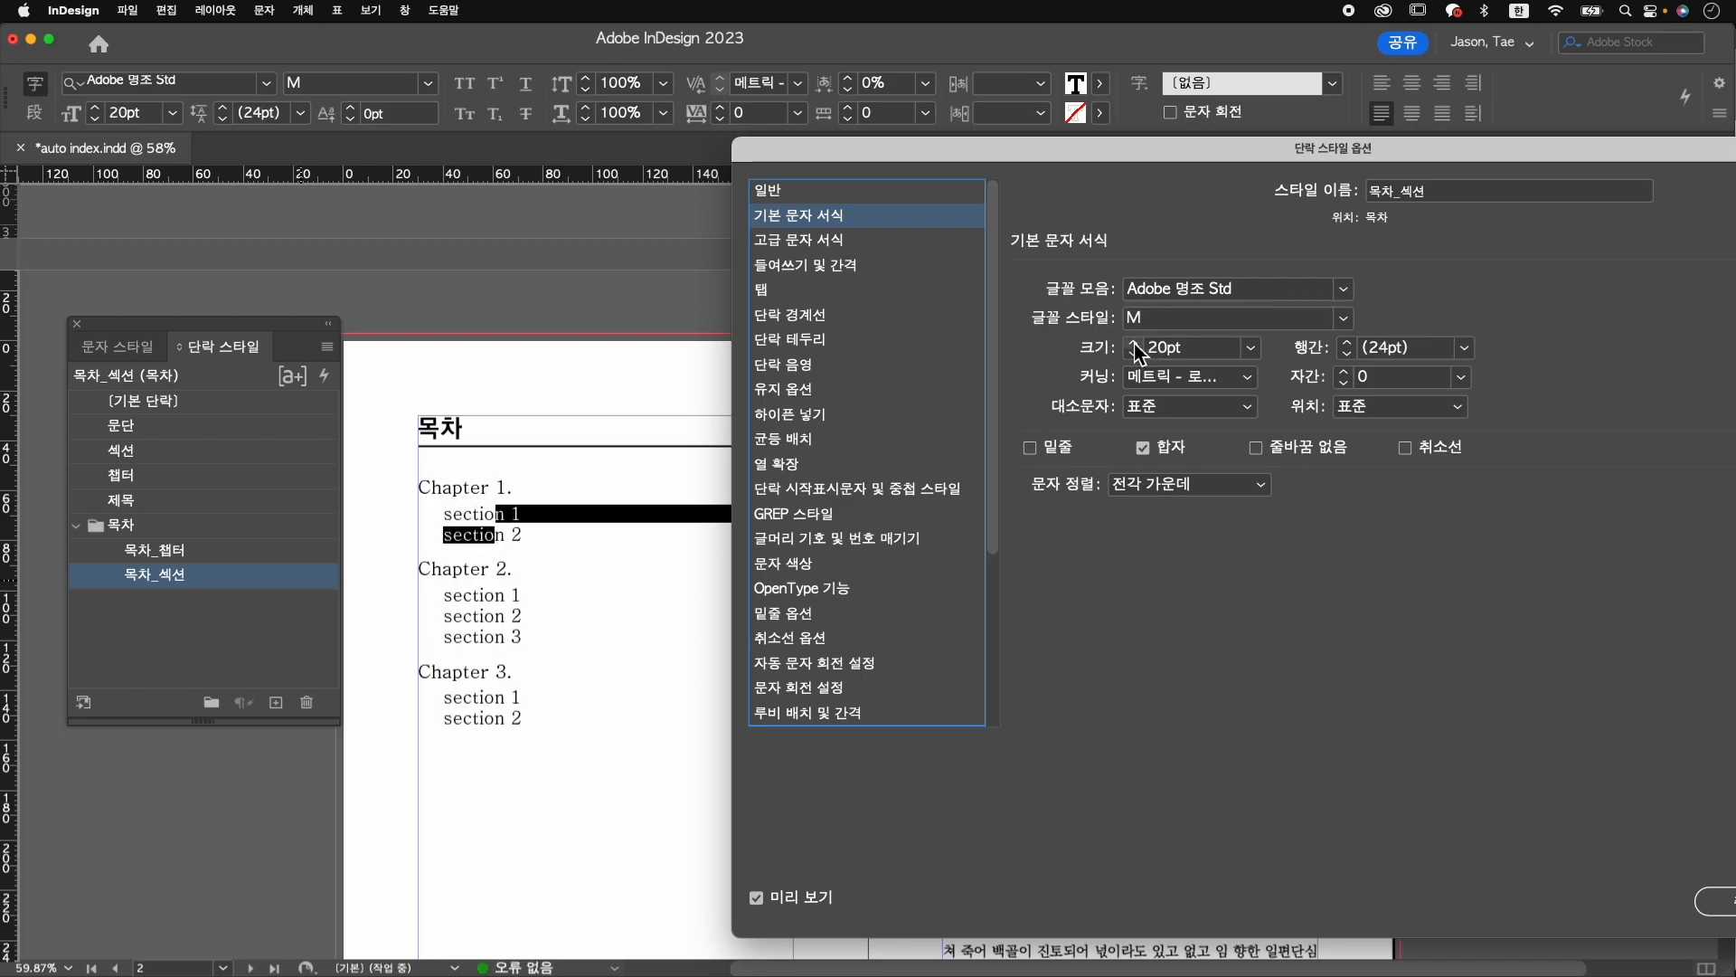
left_click(1346, 342)
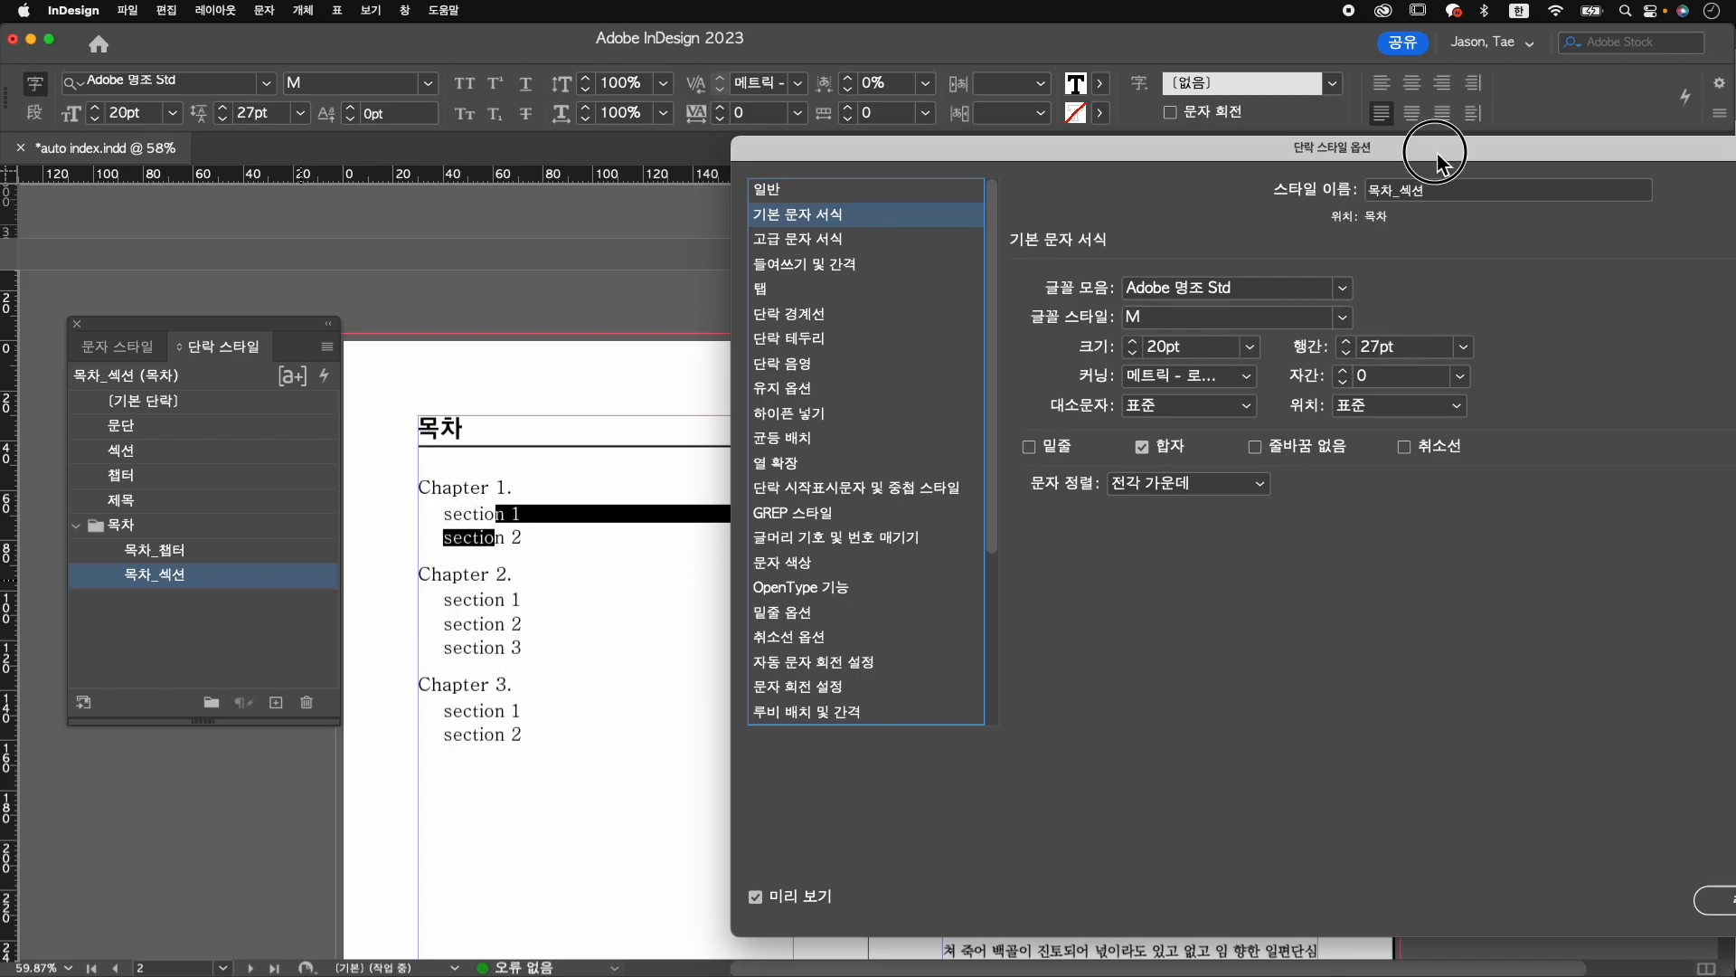
left_click_drag(1434, 155, 1195, 142)
left_click(1627, 887)
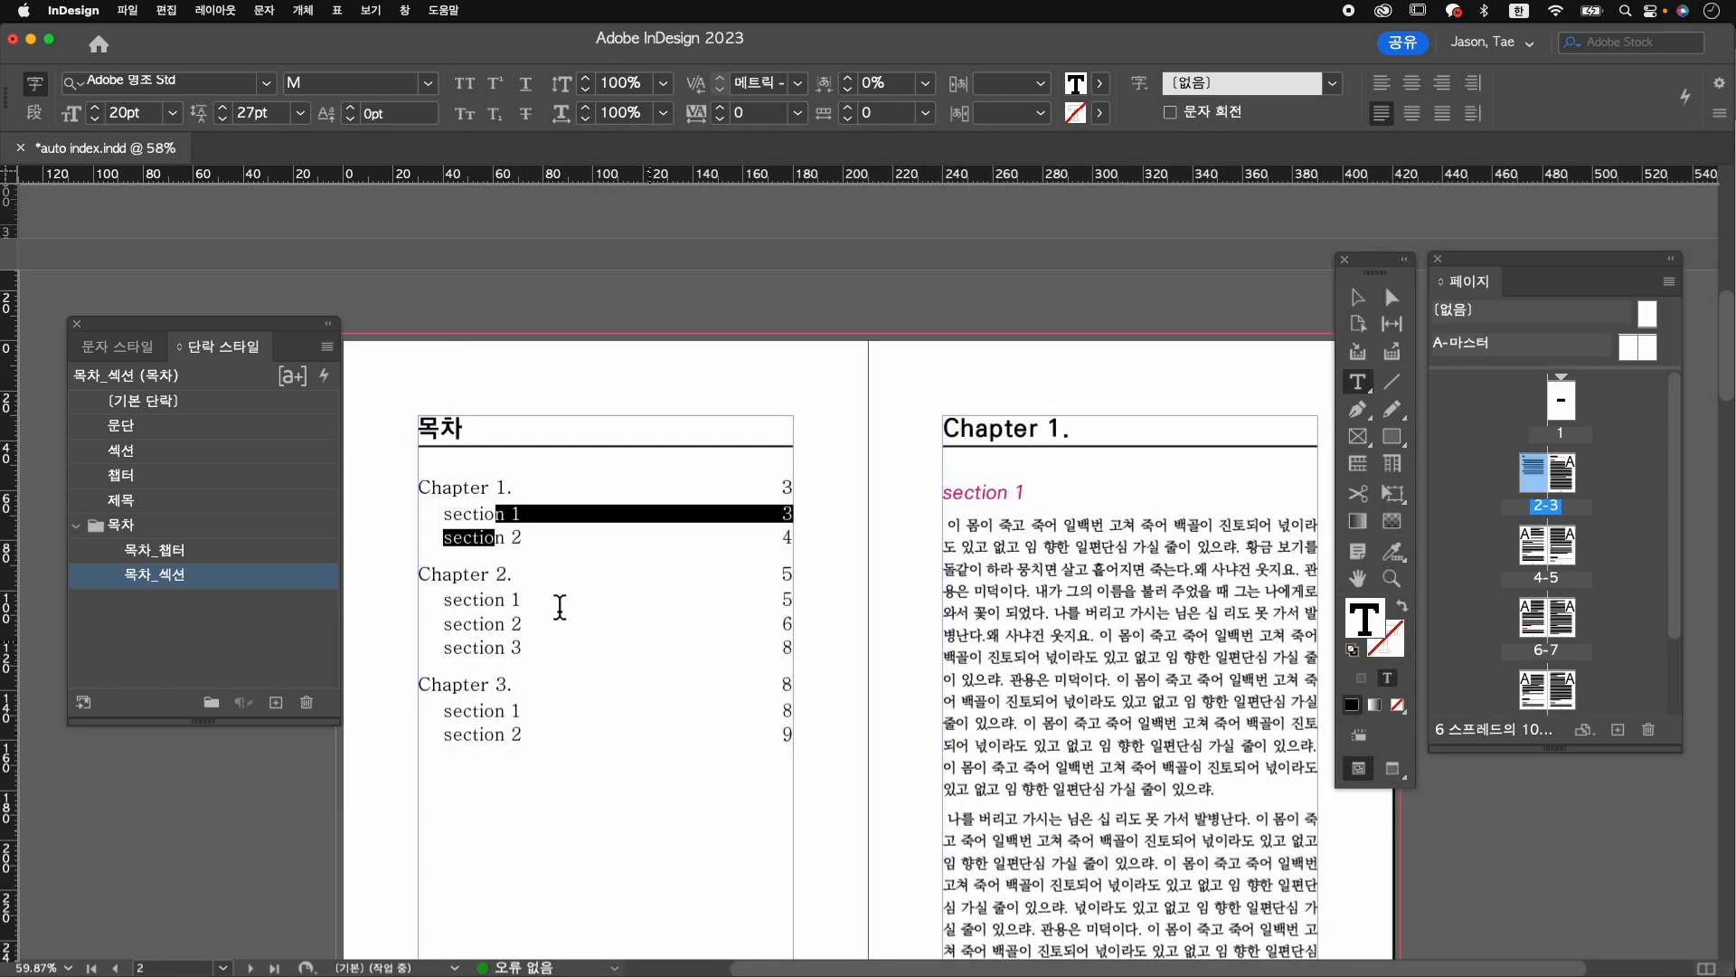
Examine the tab space between the section 1 entry under Chapter 1 and its page number.
left_click_drag(545, 525, 797, 528)
left_click_drag(796, 527, 784, 524)
left_click(784, 523)
left_click_drag(514, 525, 672, 522)
left_click(550, 524)
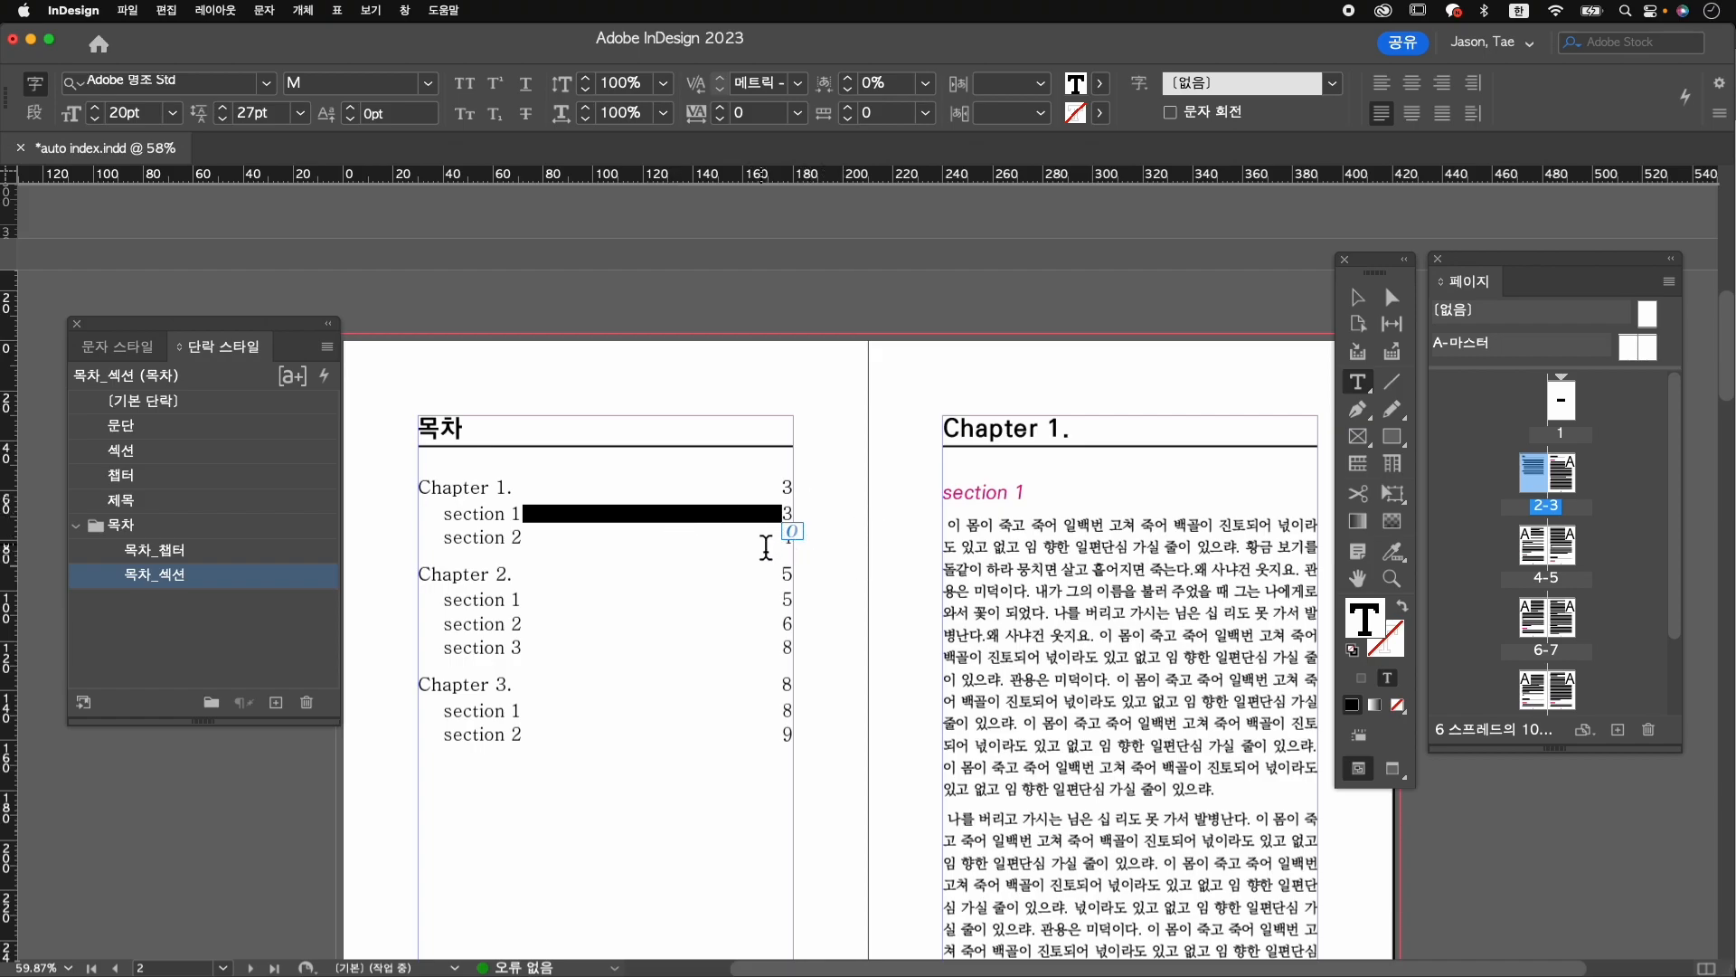
left_click(704, 521)
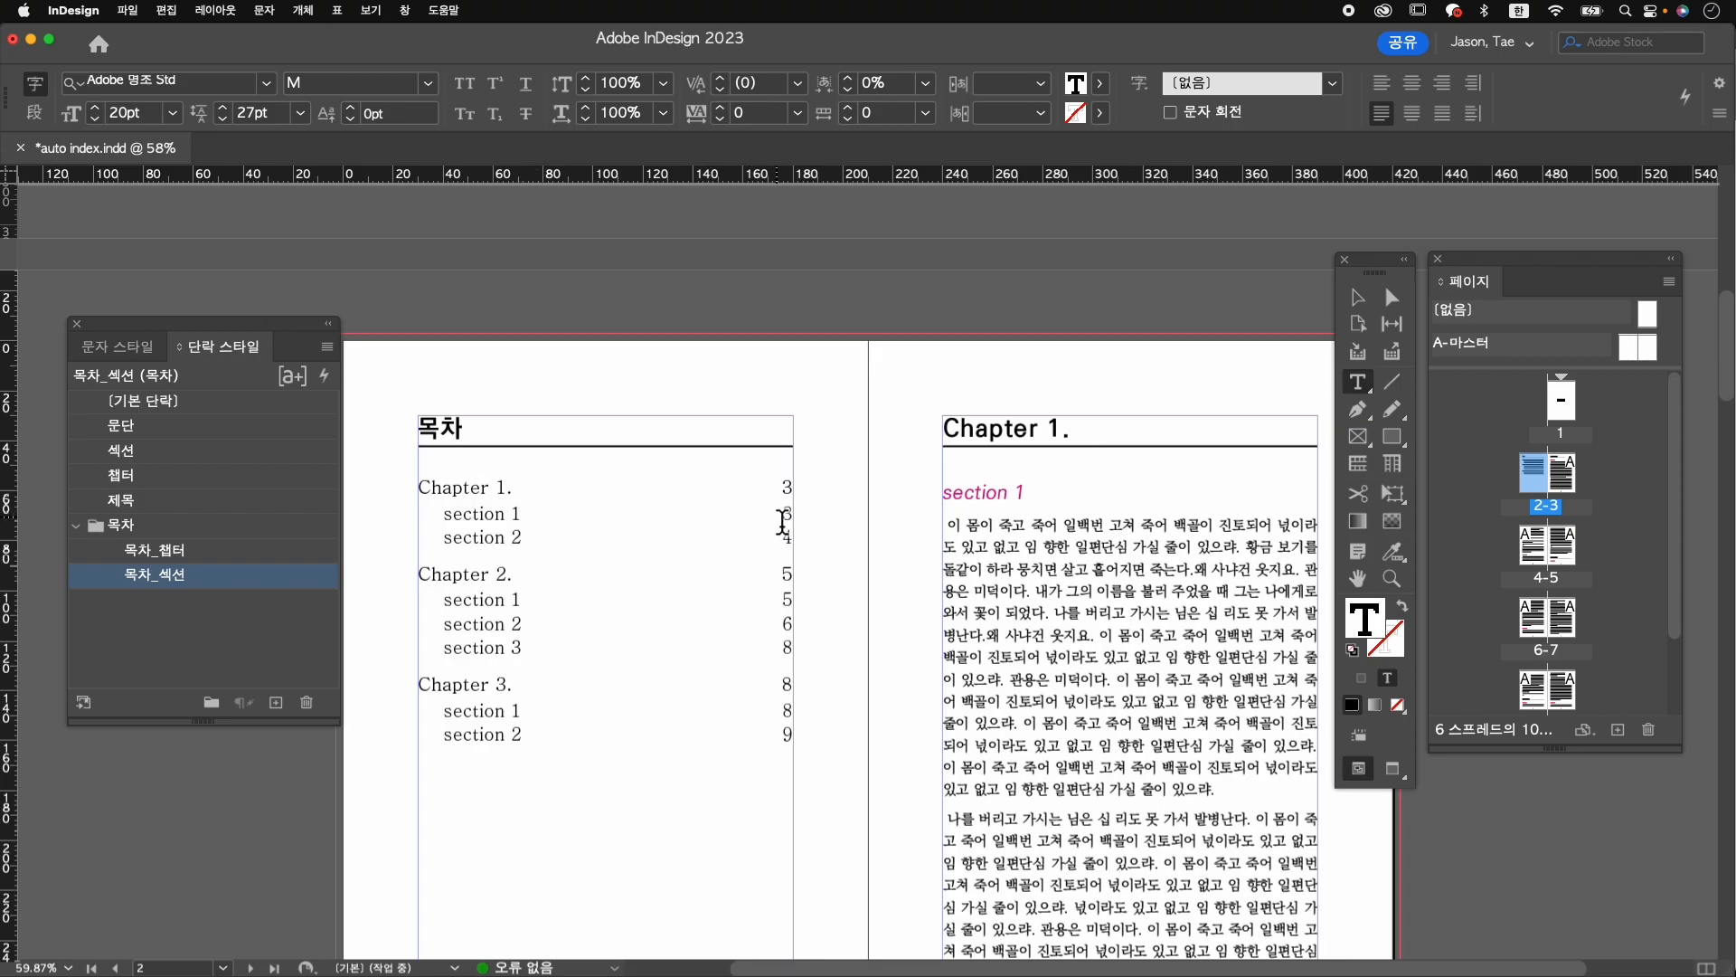
left_click_drag(783, 521, 527, 520)
left_click(610, 522)
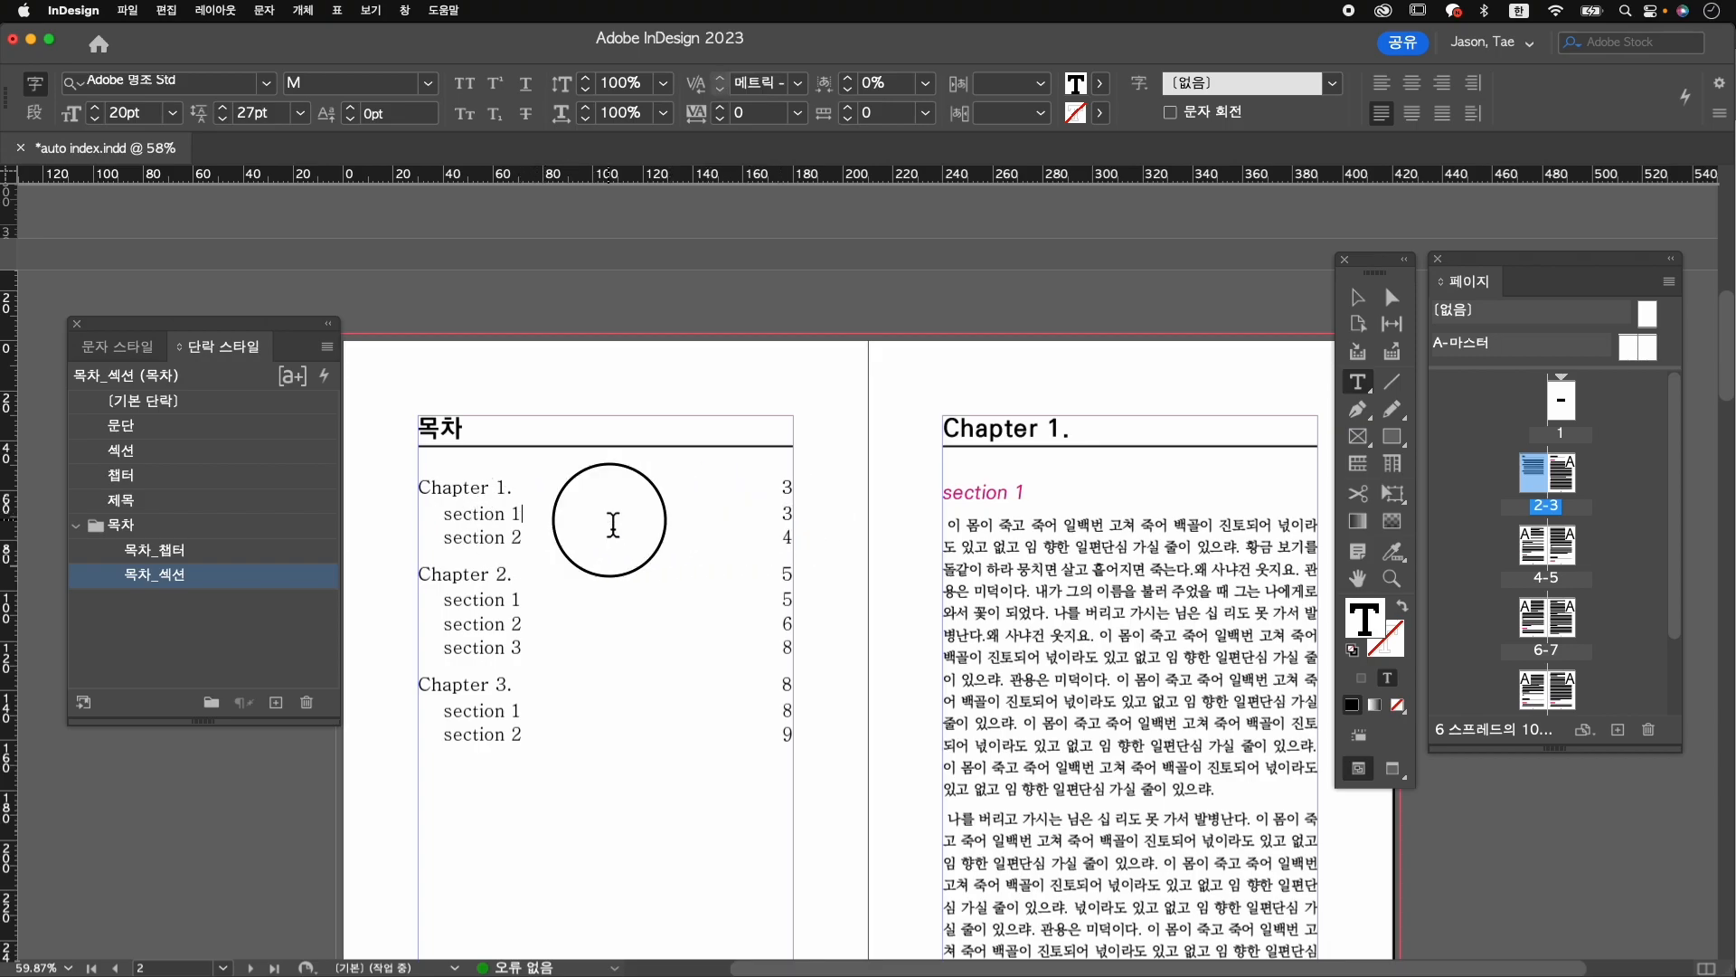
Add a left tab stop at about 52.9 mm with a period as leader to the 목차_섹션 paragraph style and accept it.
double_click(292, 584)
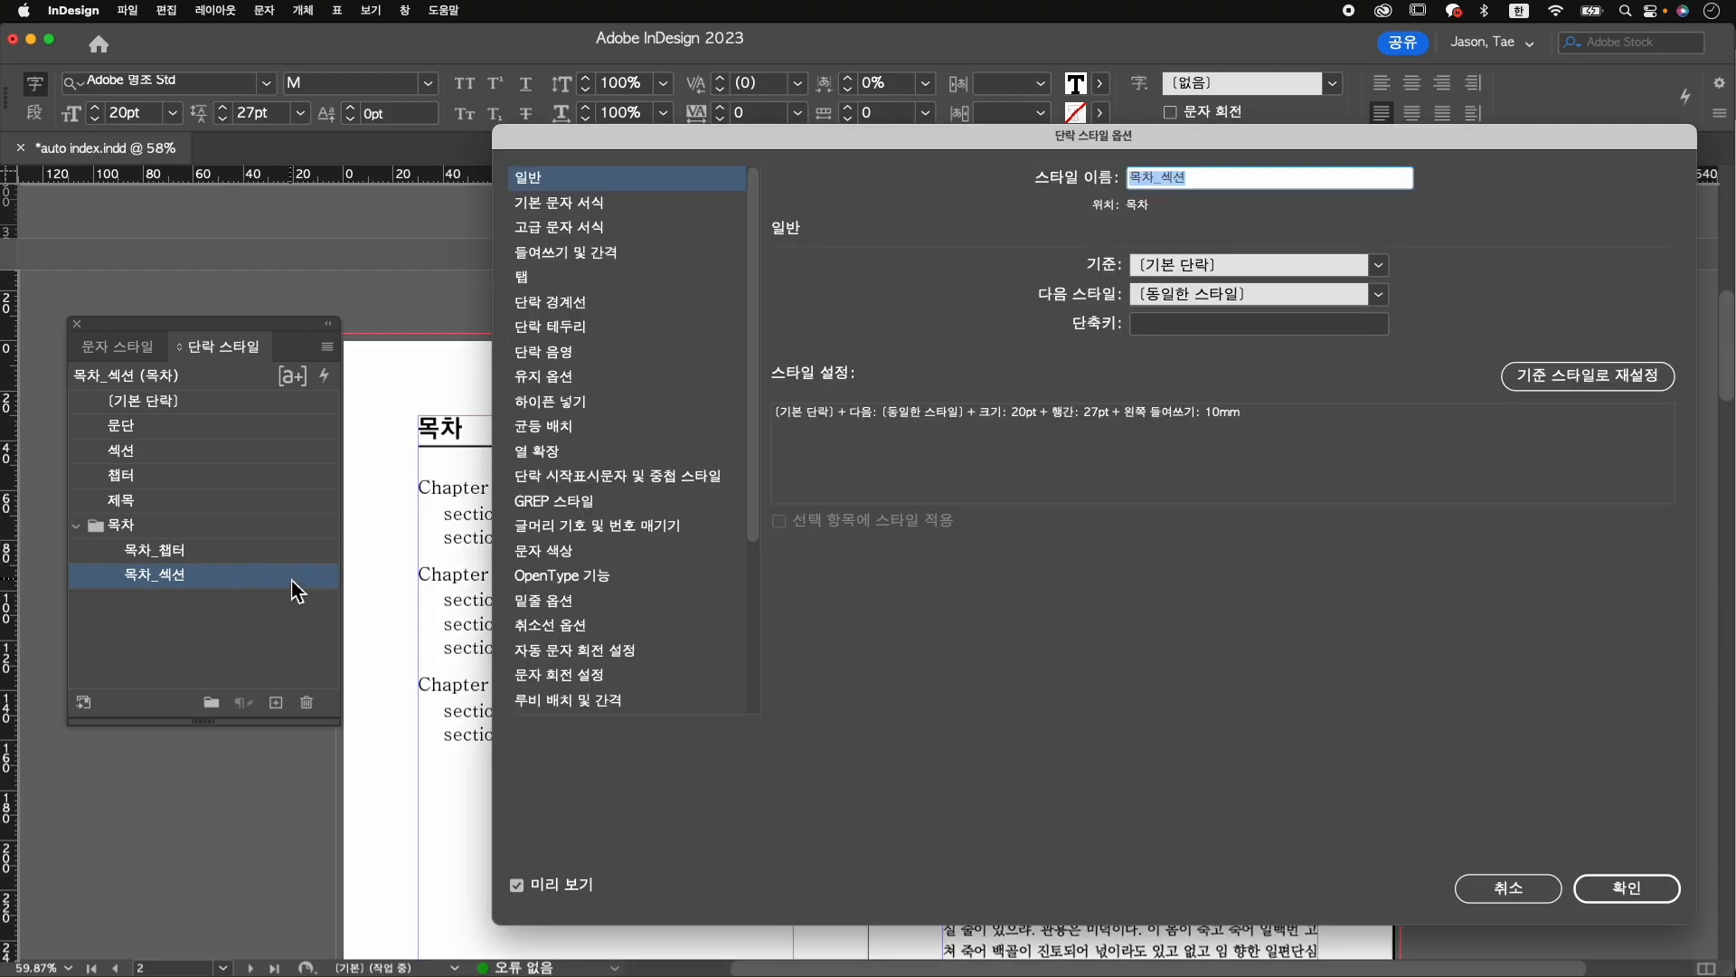
left_click_drag(623, 158, 901, 193)
left_click(895, 311)
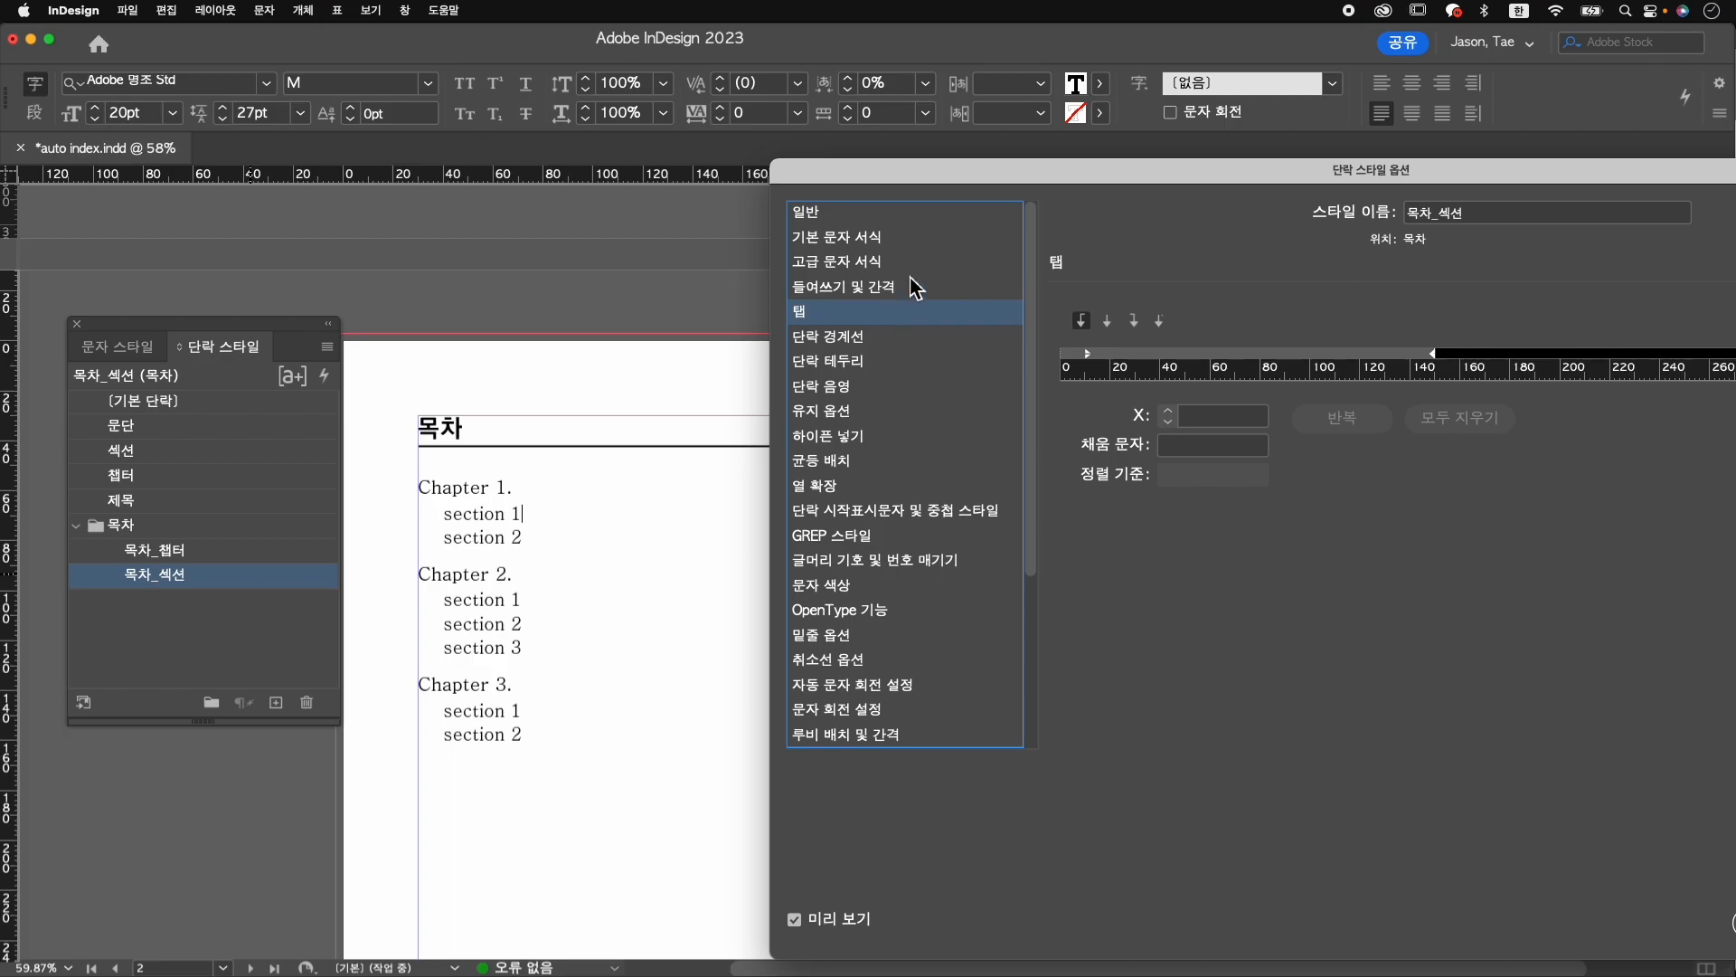
left_click_drag(1013, 185, 1051, 267)
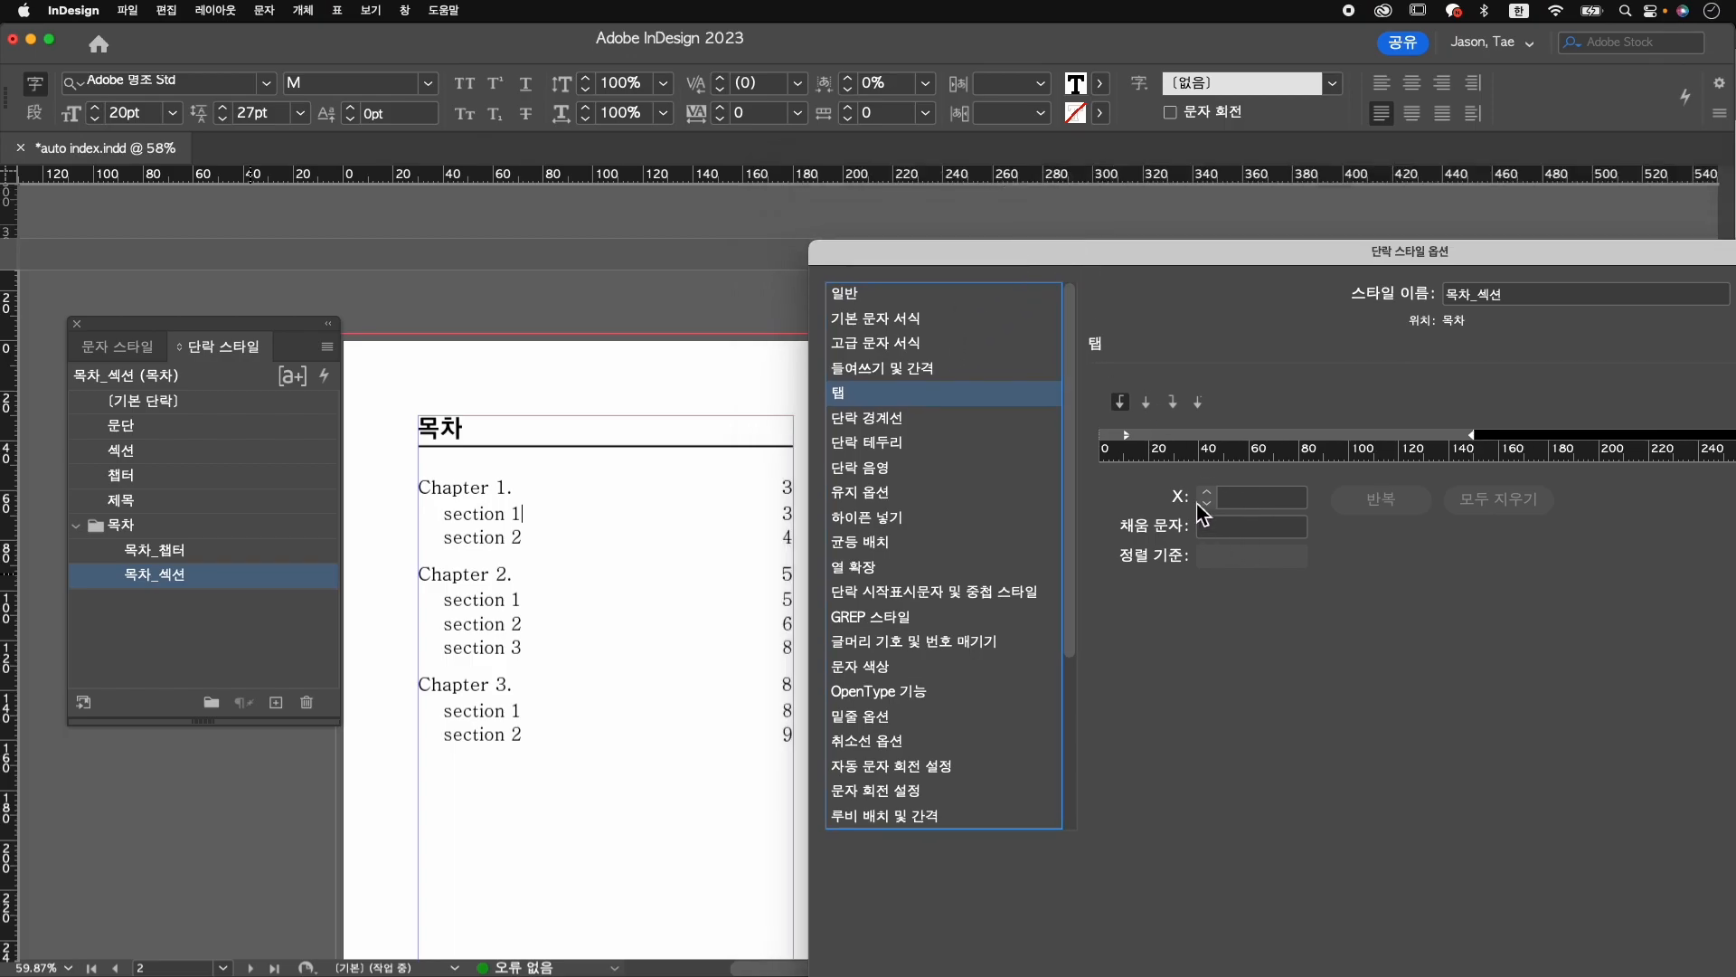
left_click(1237, 527)
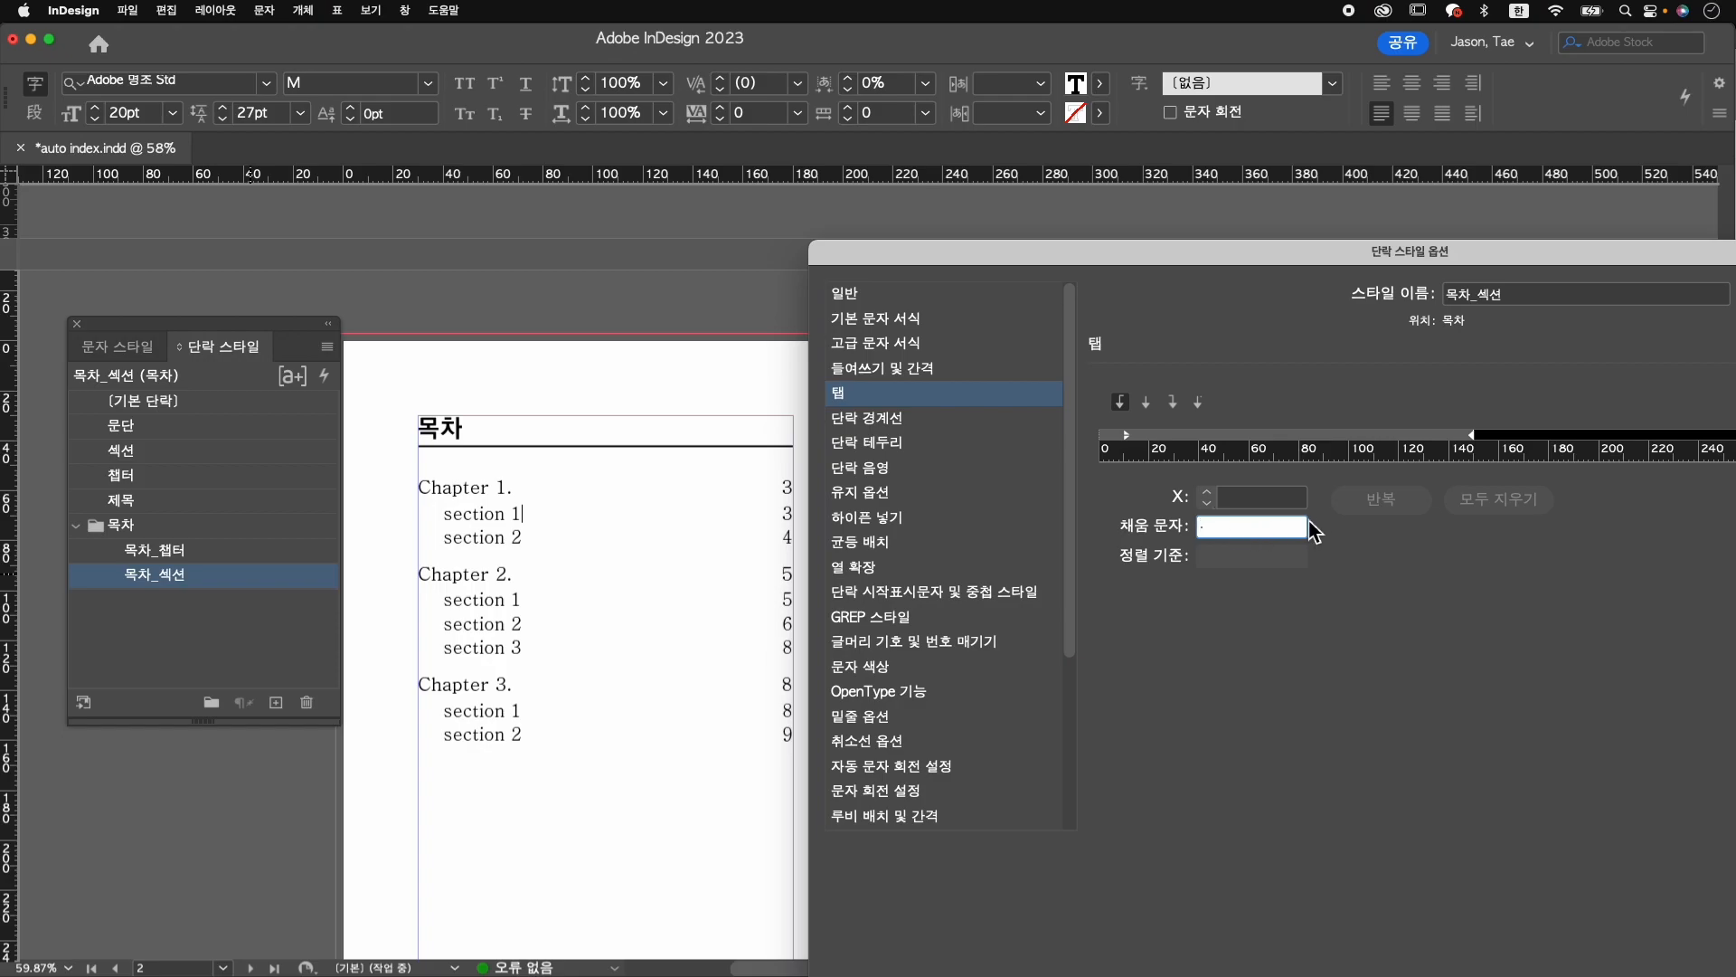
left_click(1251, 495)
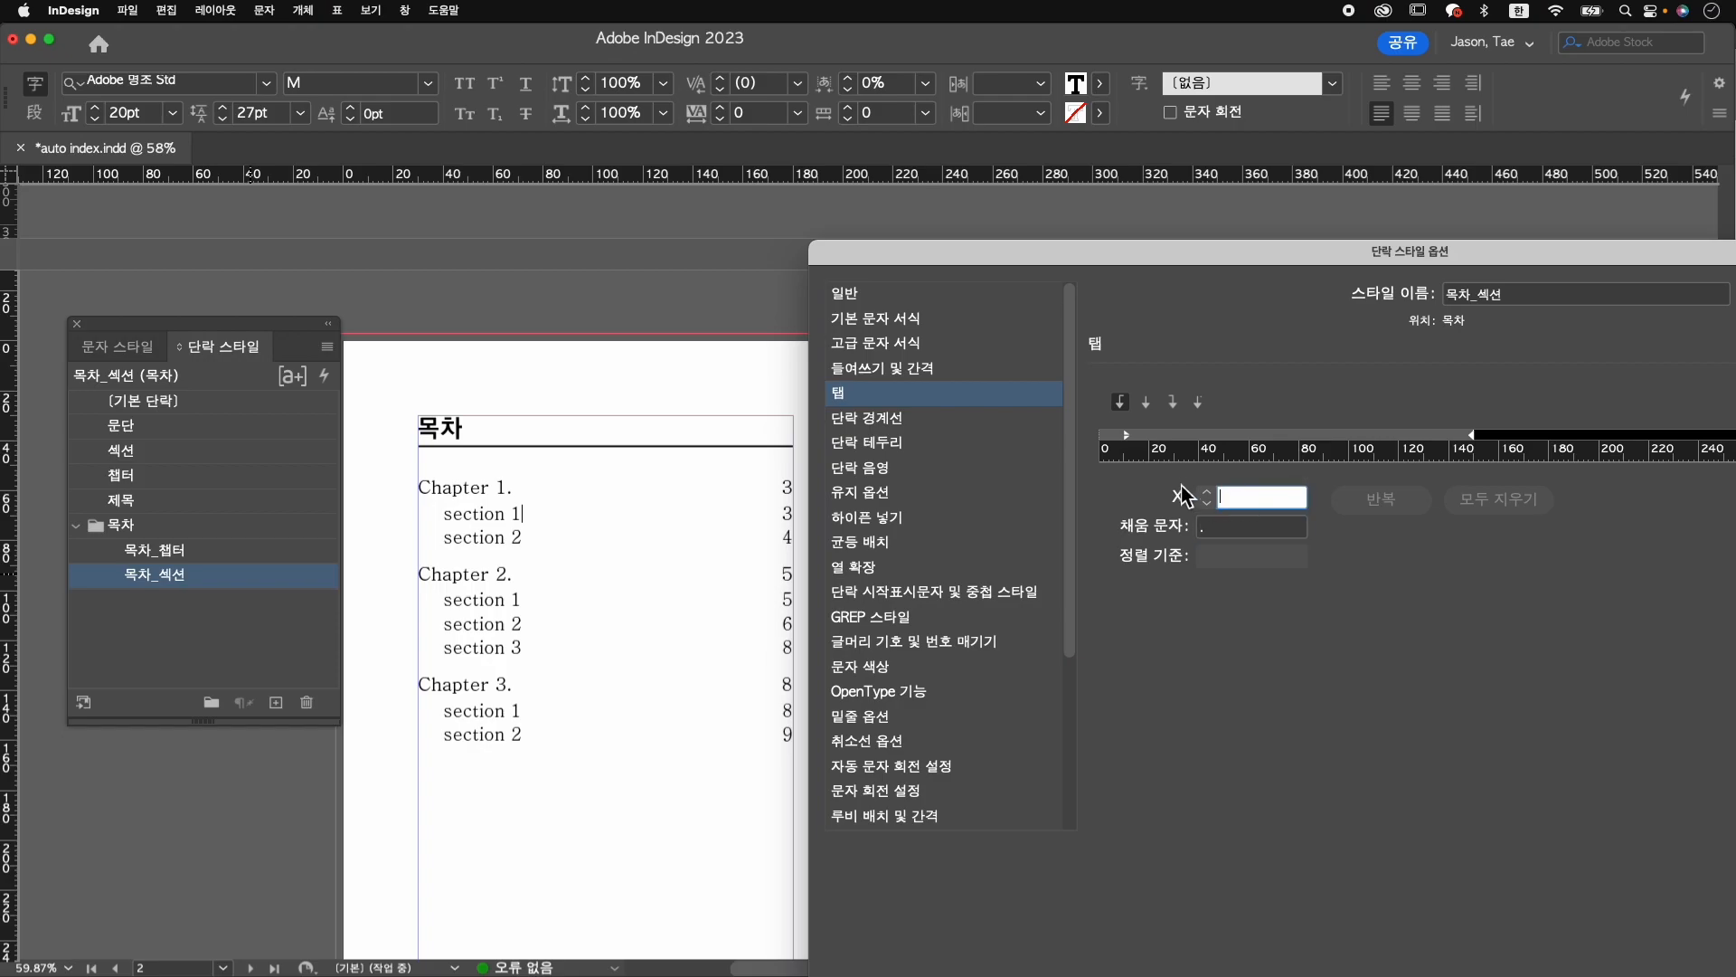
left_click(1234, 443)
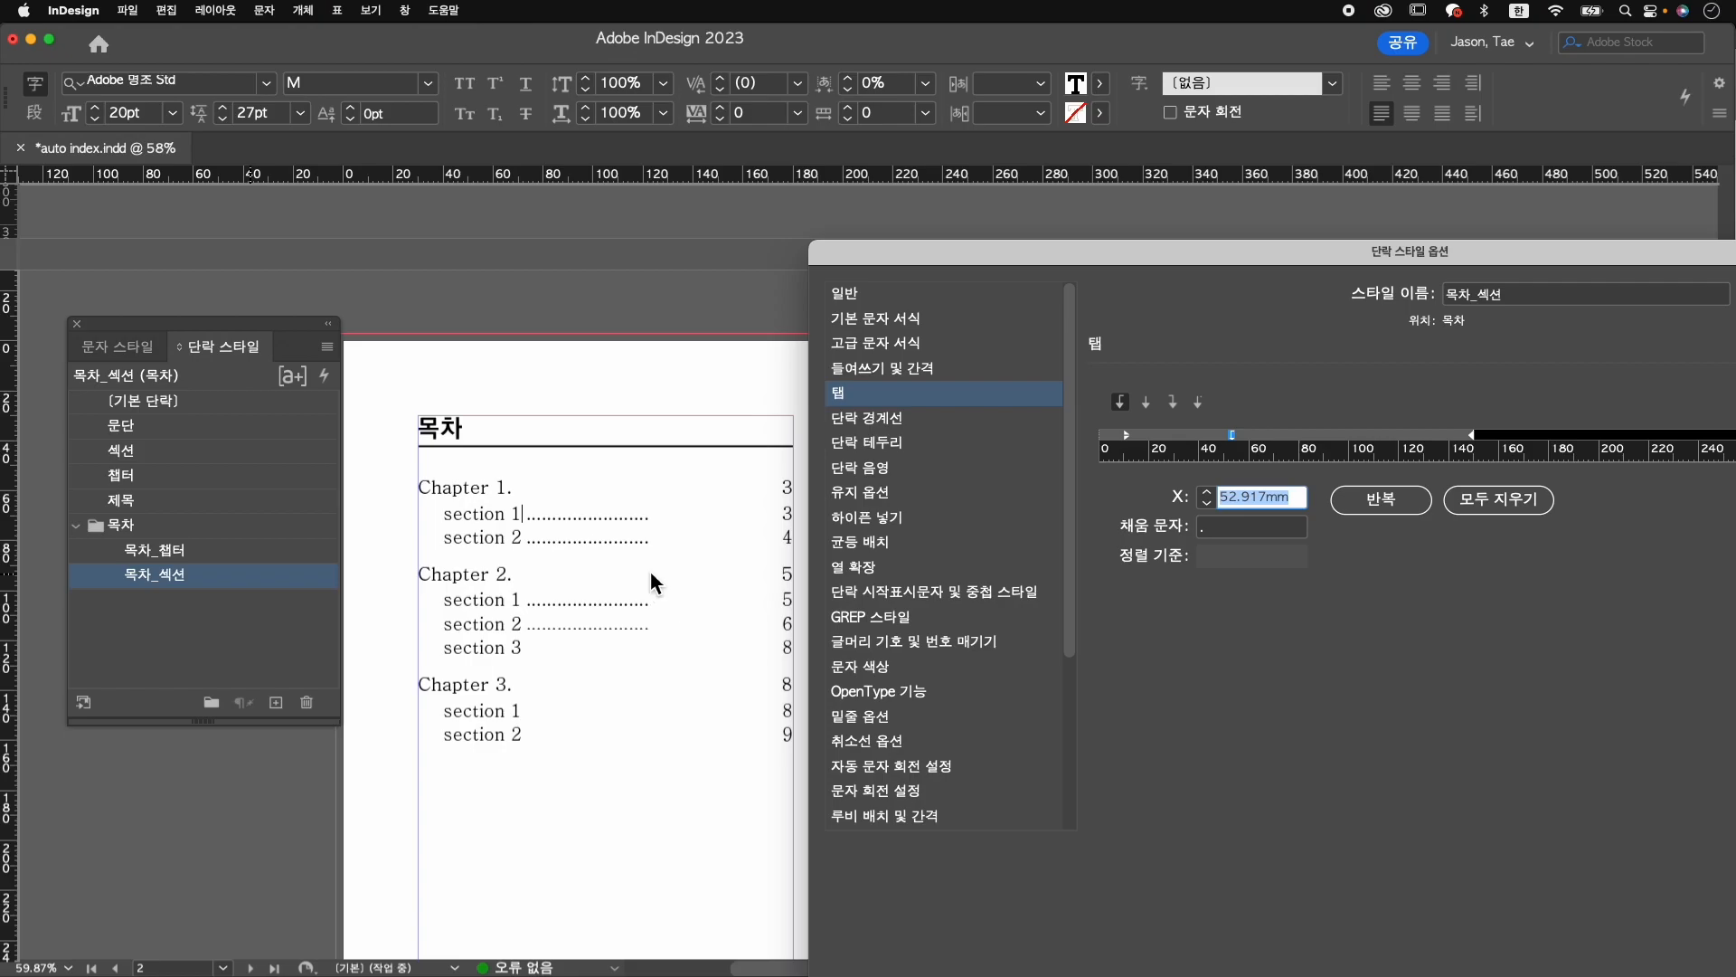
key("Return")
Check the dot leaders of the section entries and look over the whole table of contents page.
left_click_drag(566, 525, 700, 545)
left_click(609, 551)
left_click(708, 546)
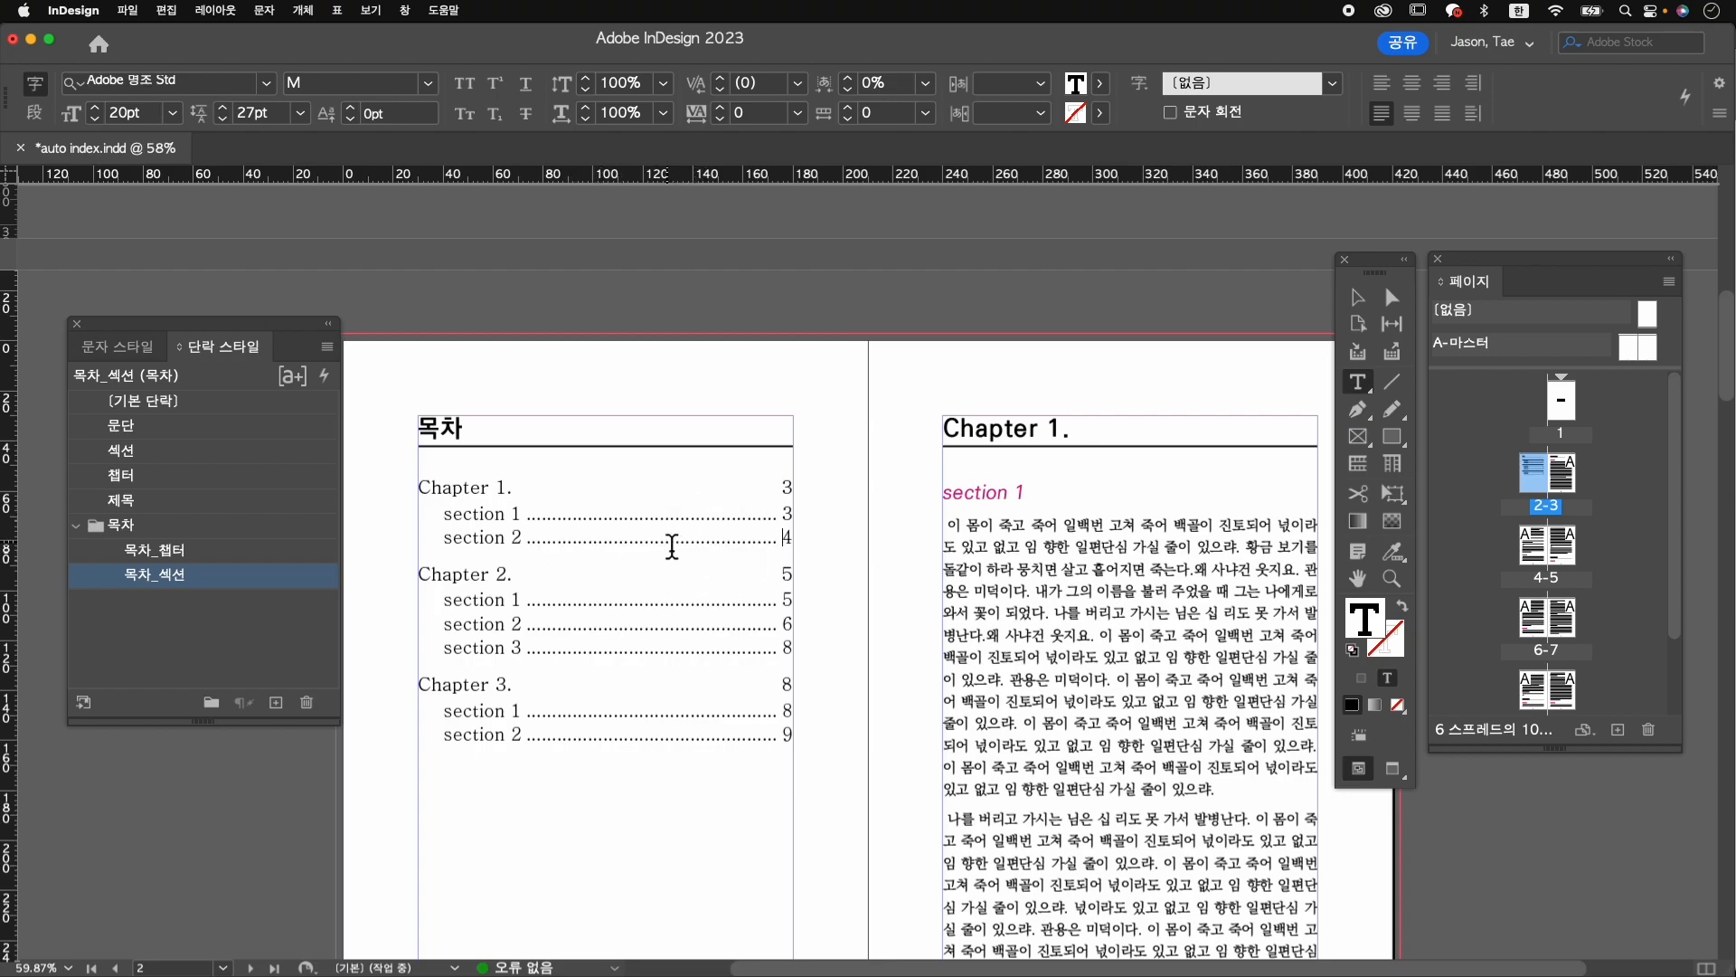
left_click(513, 488)
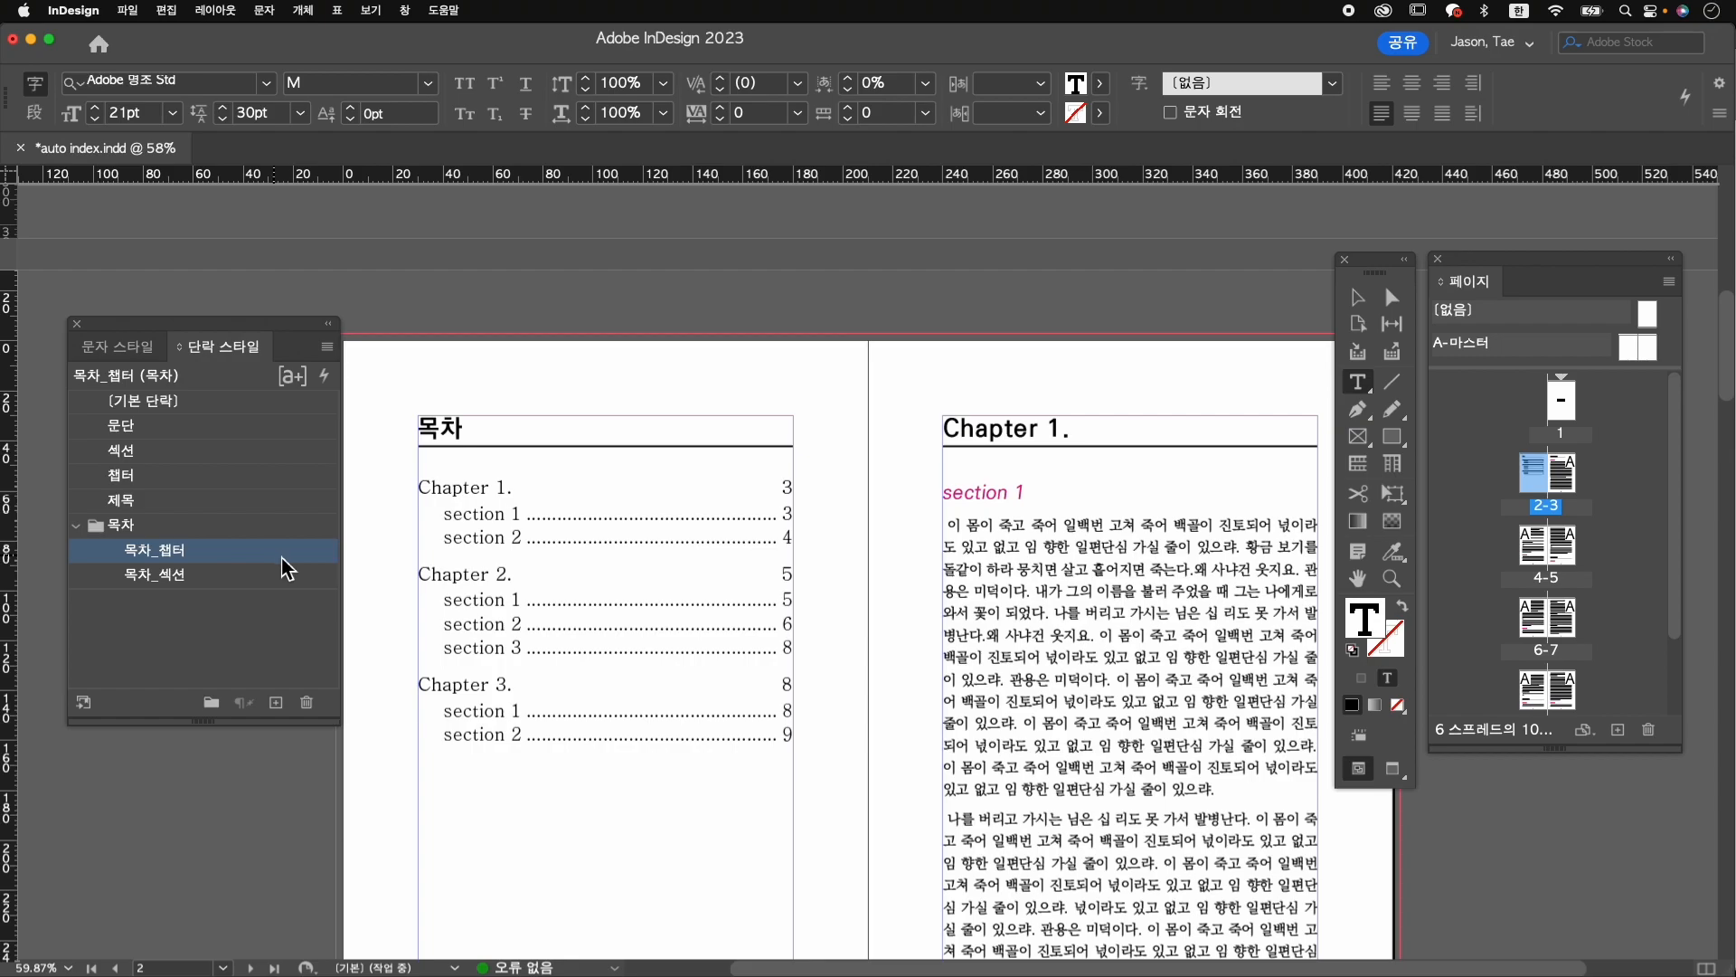
scroll(944, 565, "down", 3)
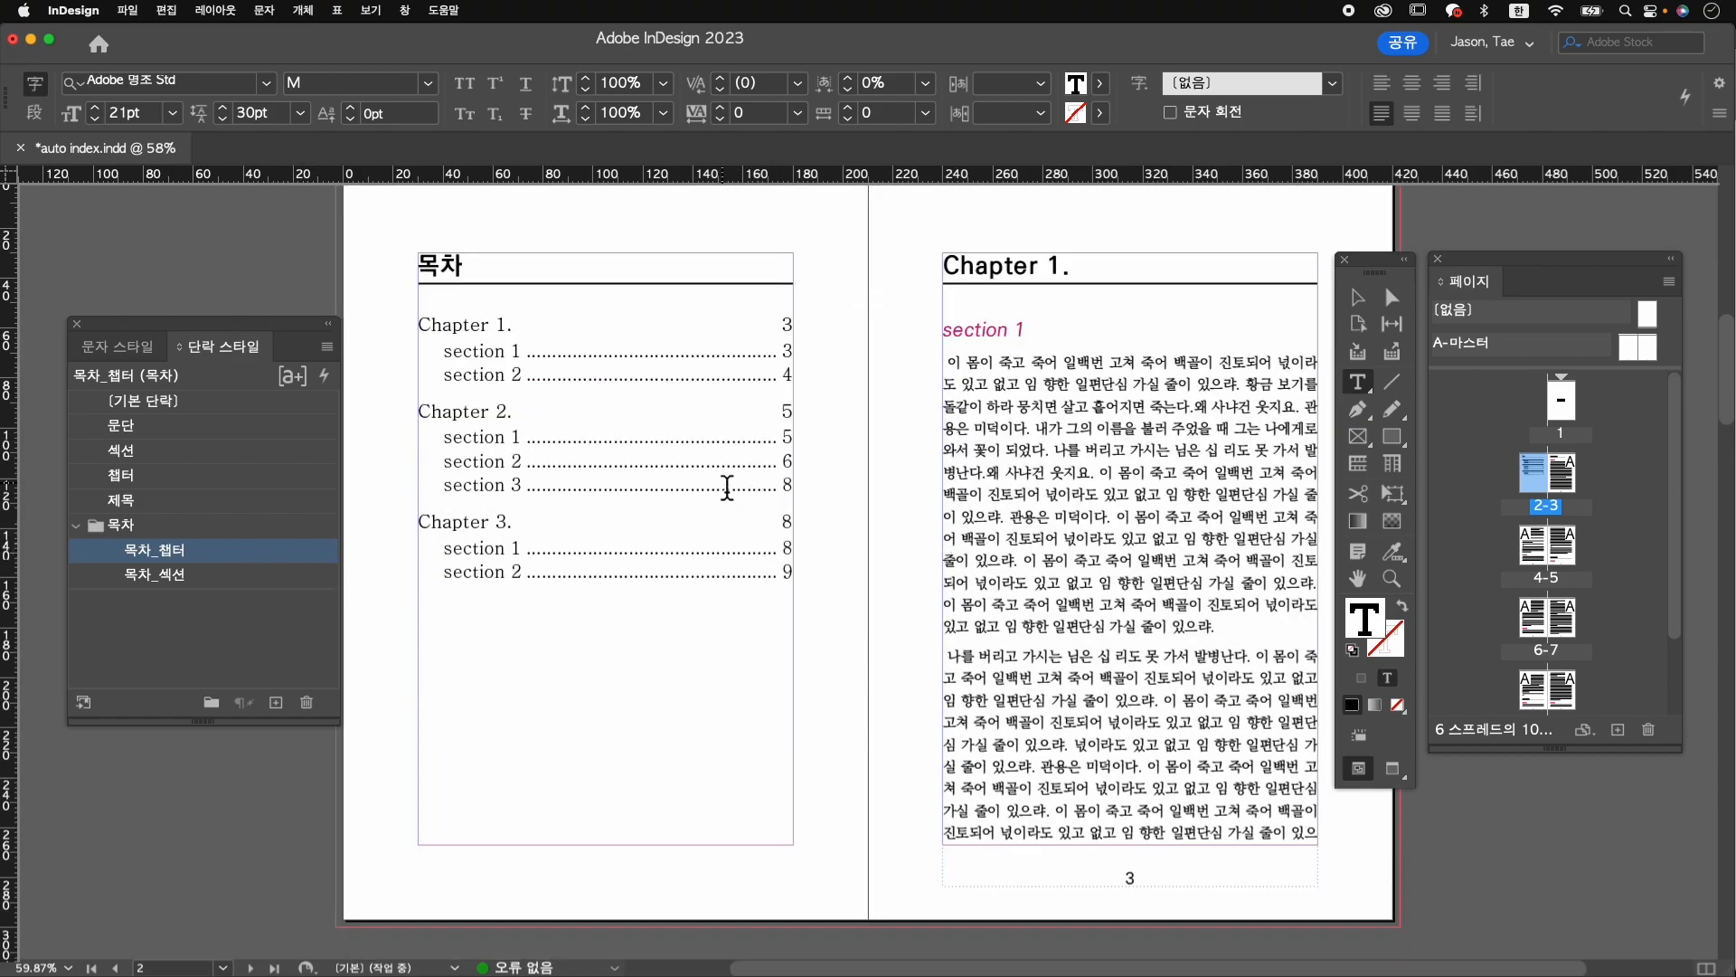
scroll(727, 488, "up", 1)
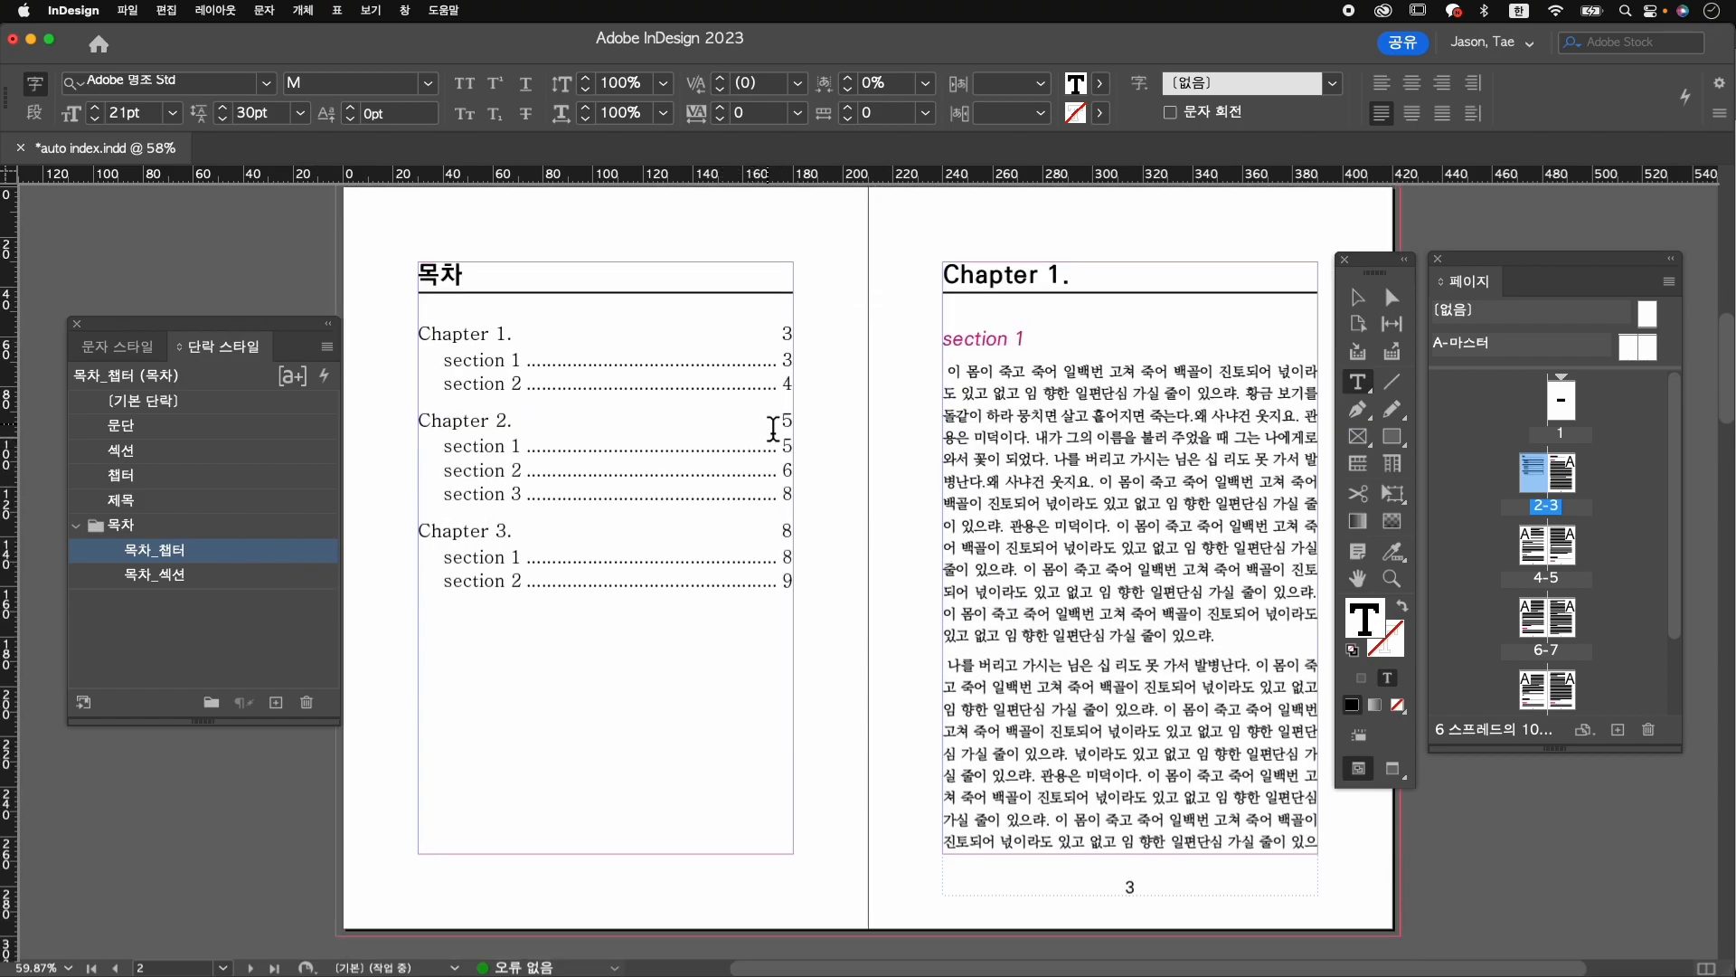
Duplicate the second half of the first body paragraph under Chapter 1, section 1, inserting the copy at that paragraph's end.
key("Escape")
left_click(1050, 411)
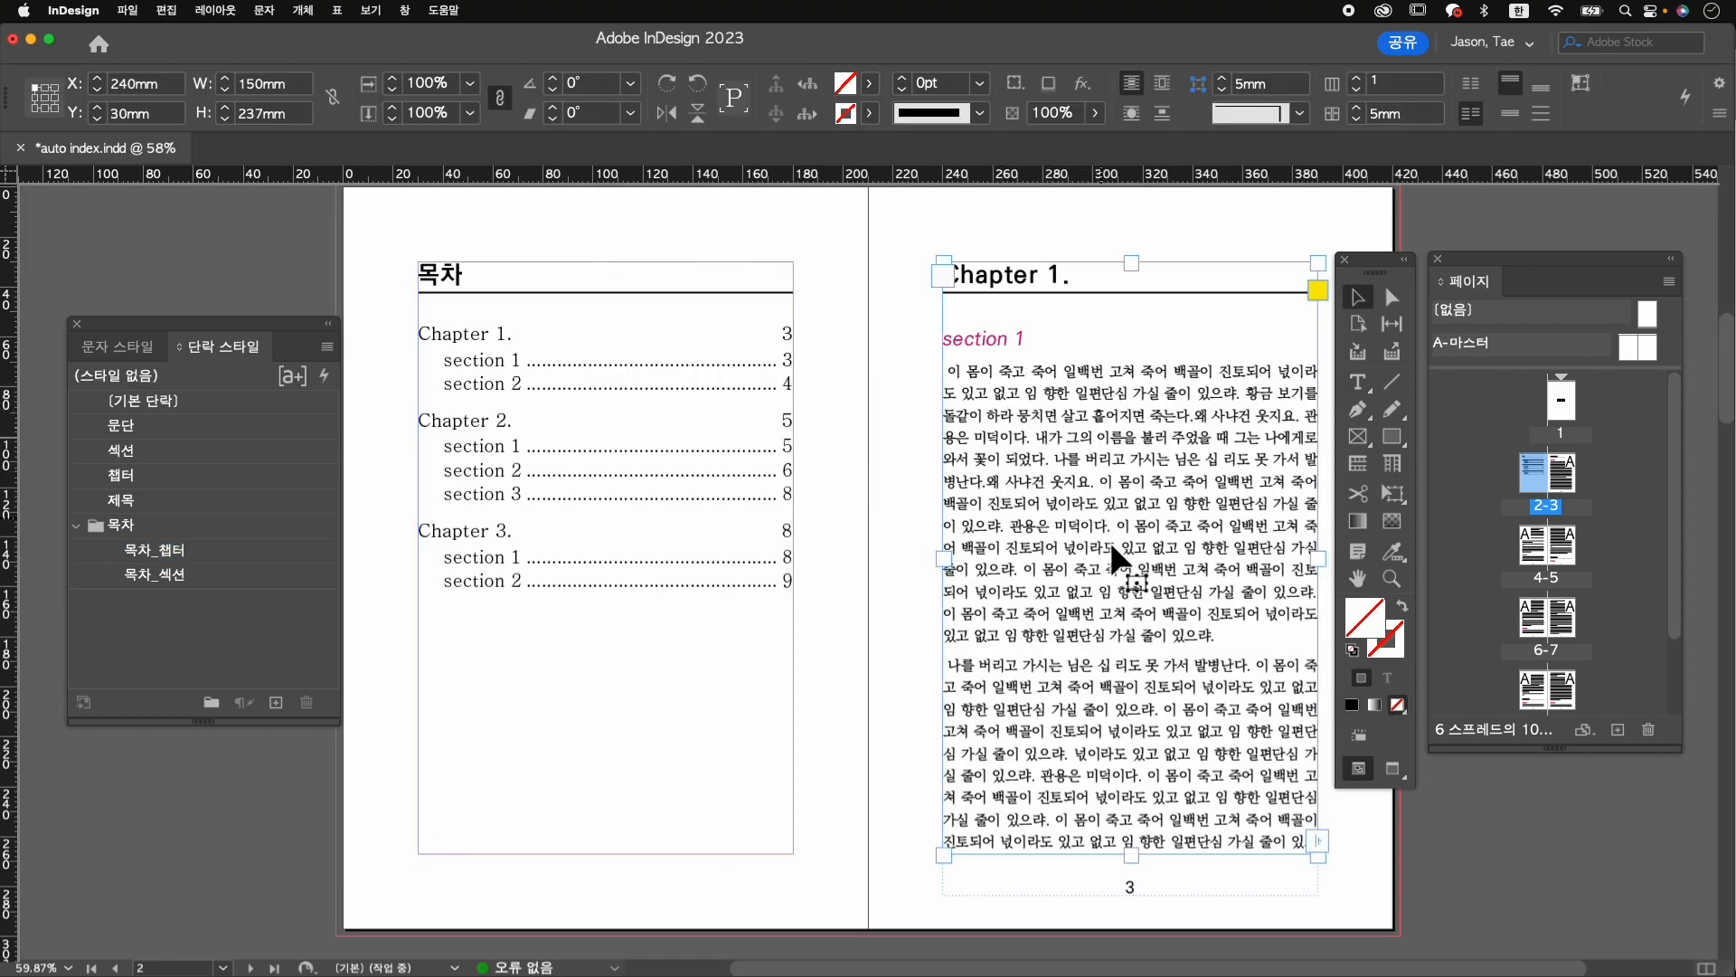
double_click(1174, 608)
left_click_drag(996, 458, 1223, 637)
key("super+c")
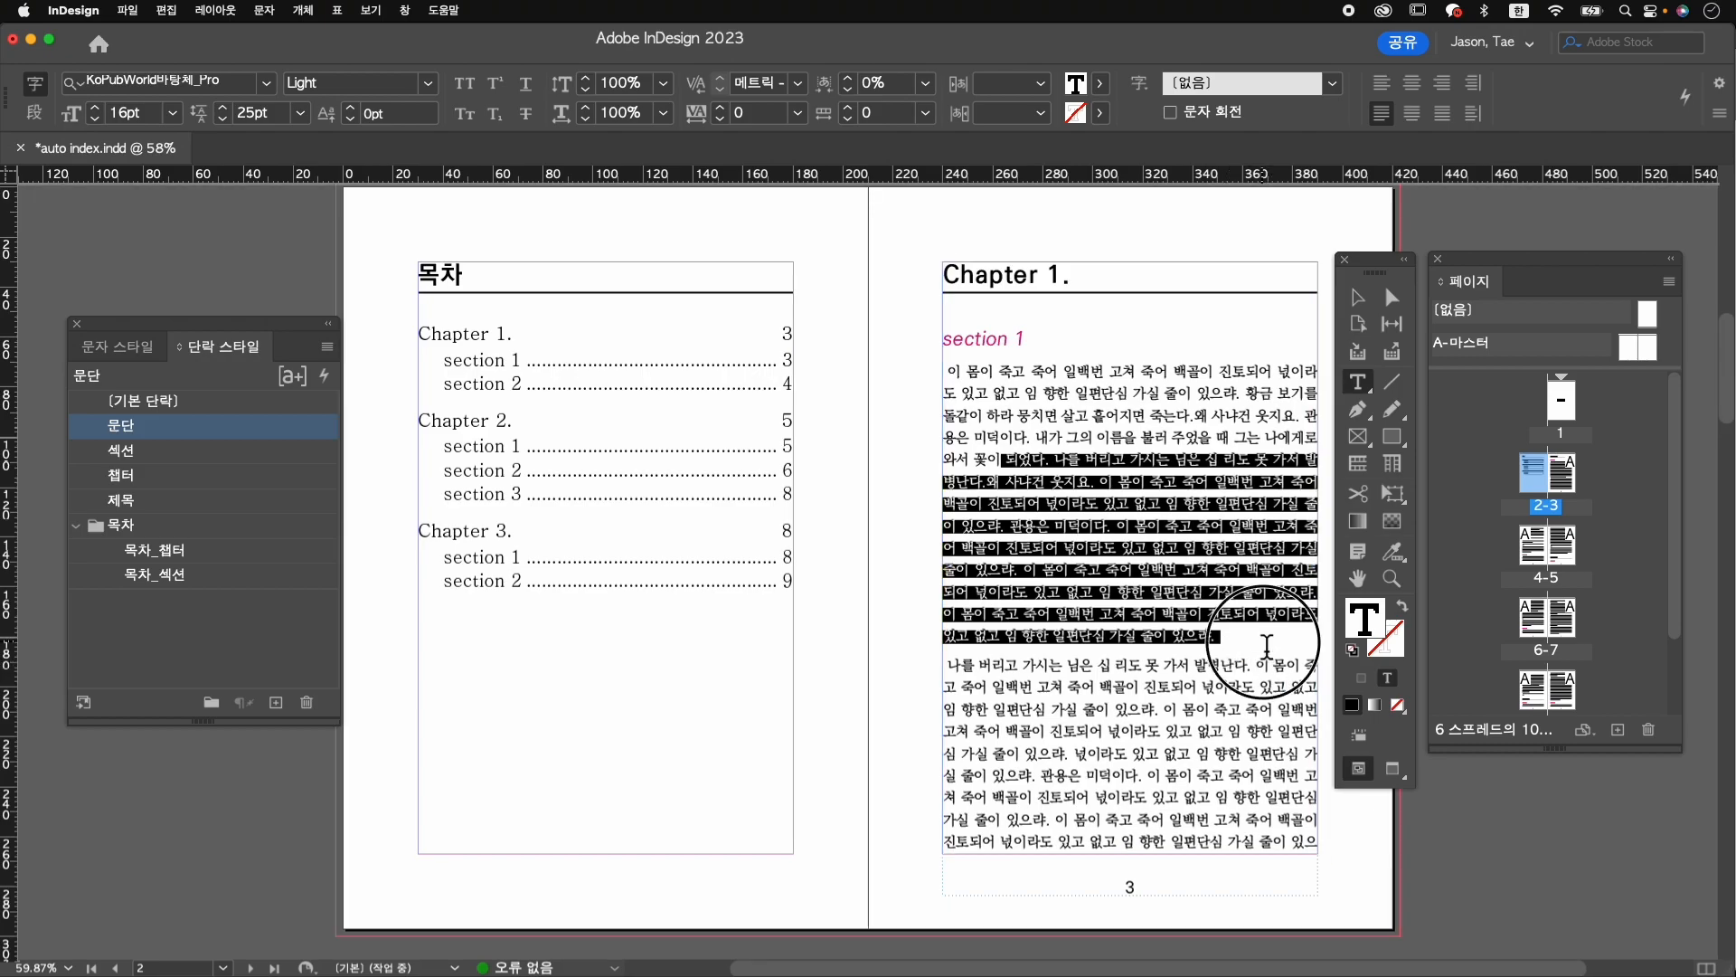
left_click(1263, 649)
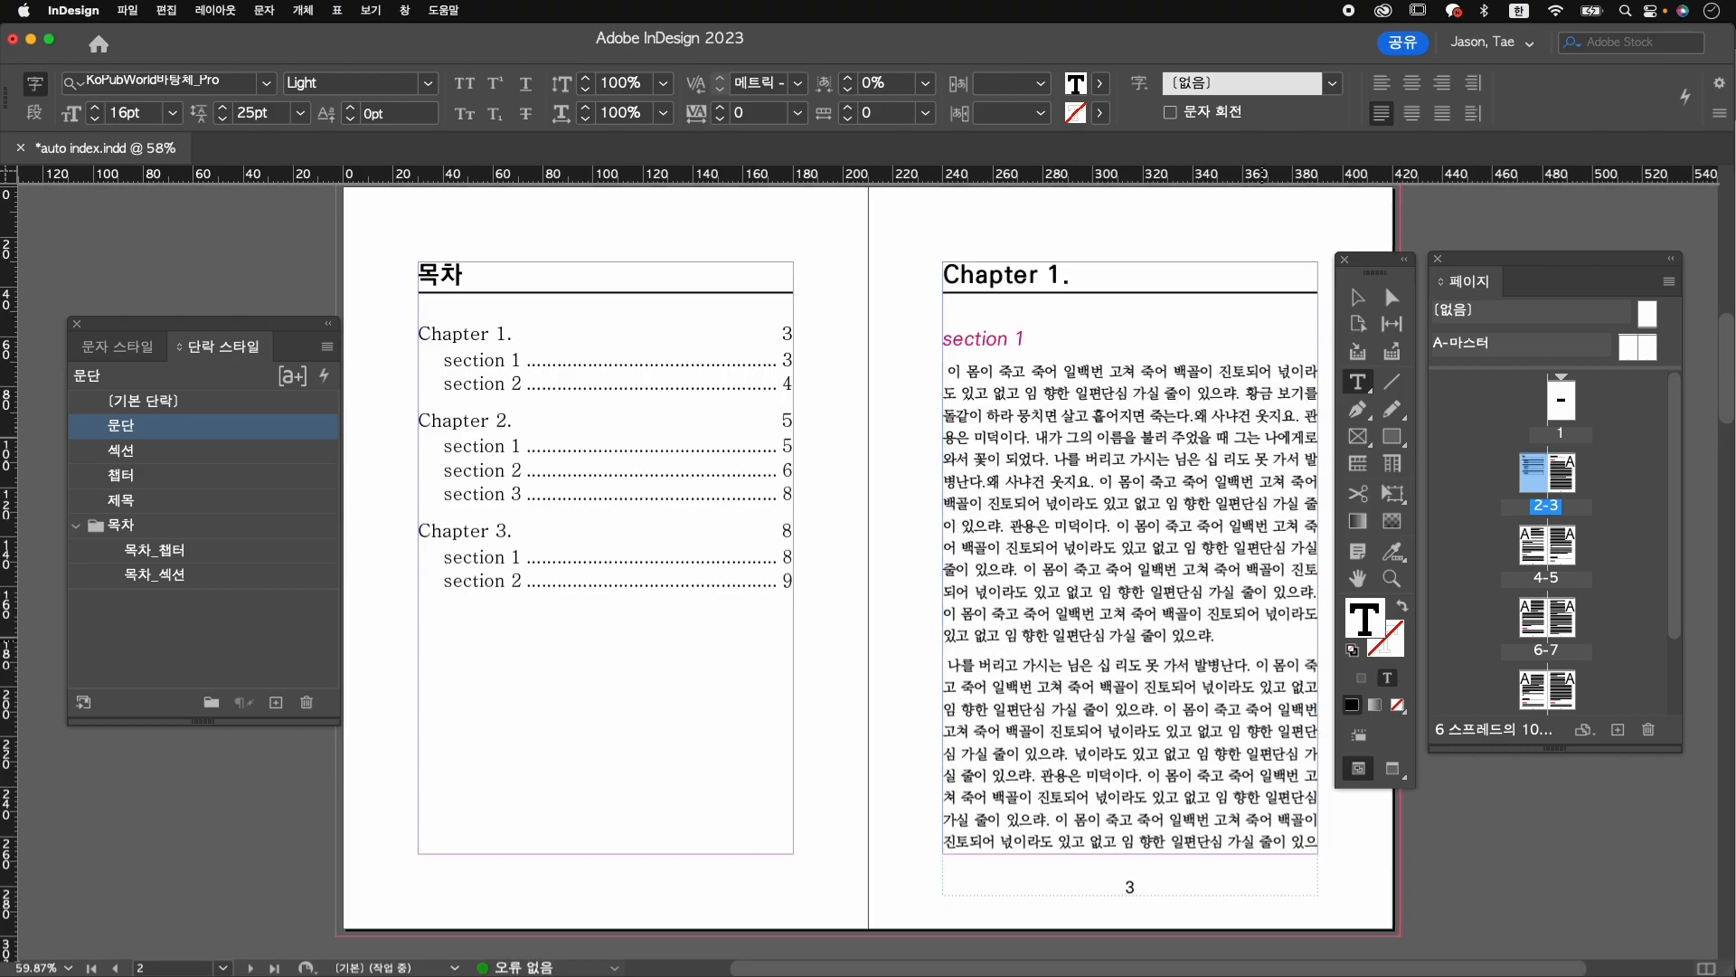
key("super+v")
Copy a multi-line body text passage from Chapter 2, section 1 on page 6 and paste it near the page's end.
scroll(1055, 660, "down", 5)
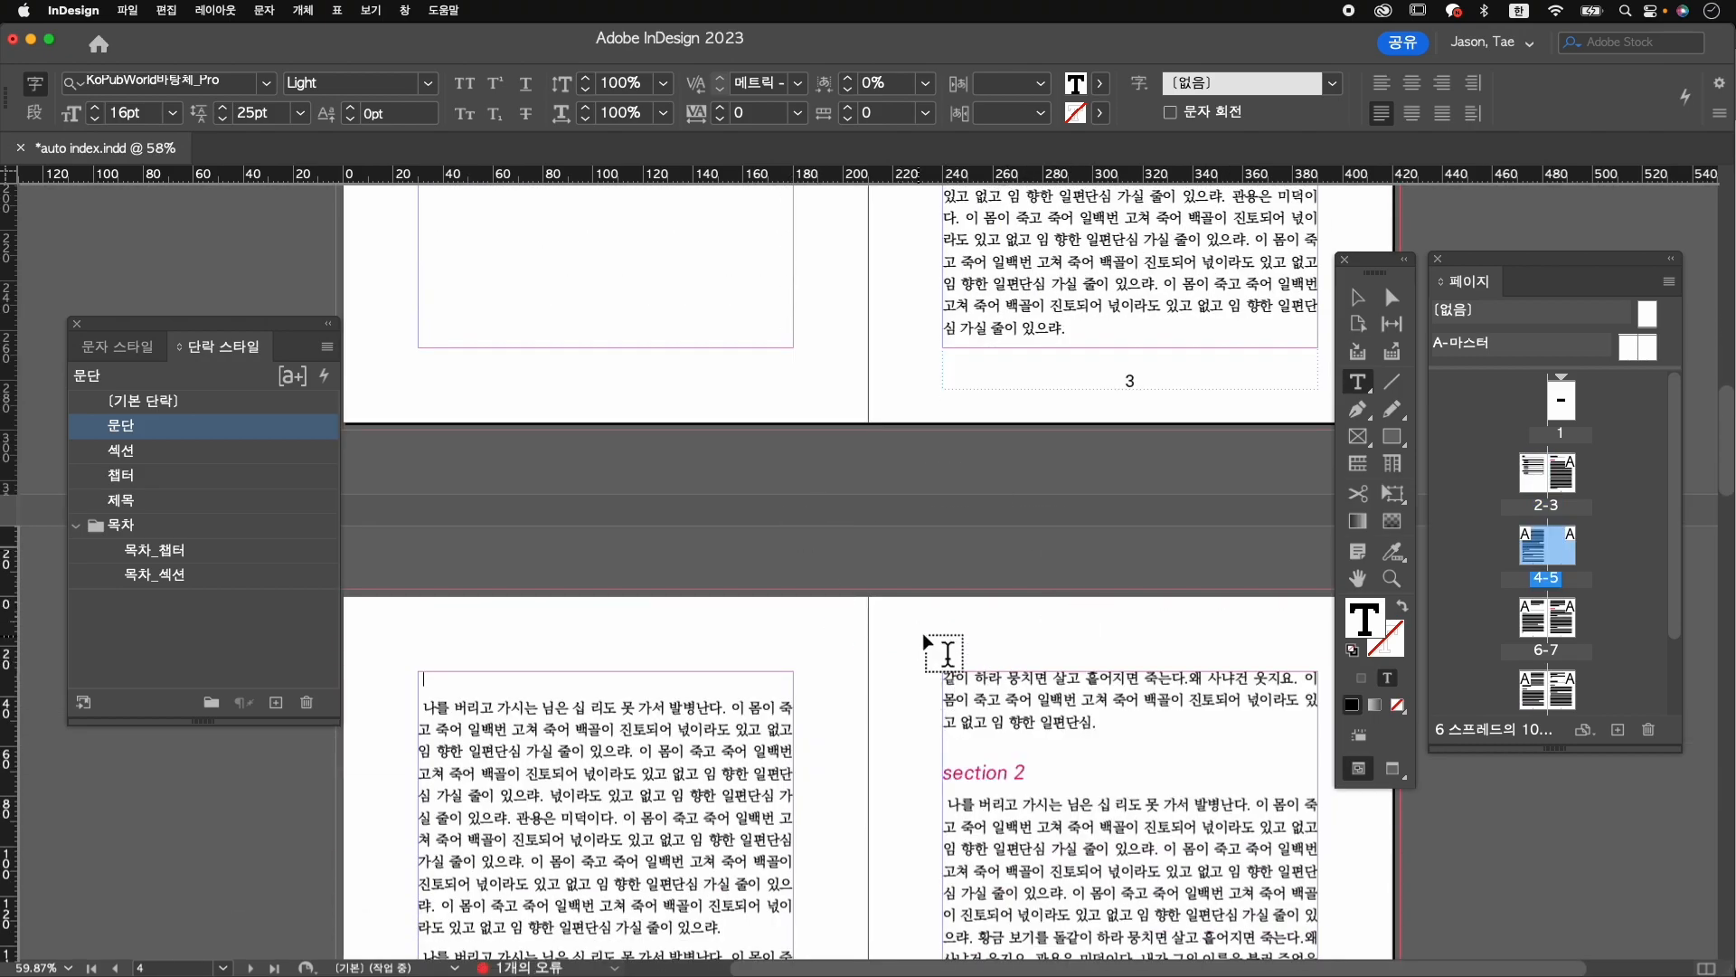
scroll(868, 647, "down", 10)
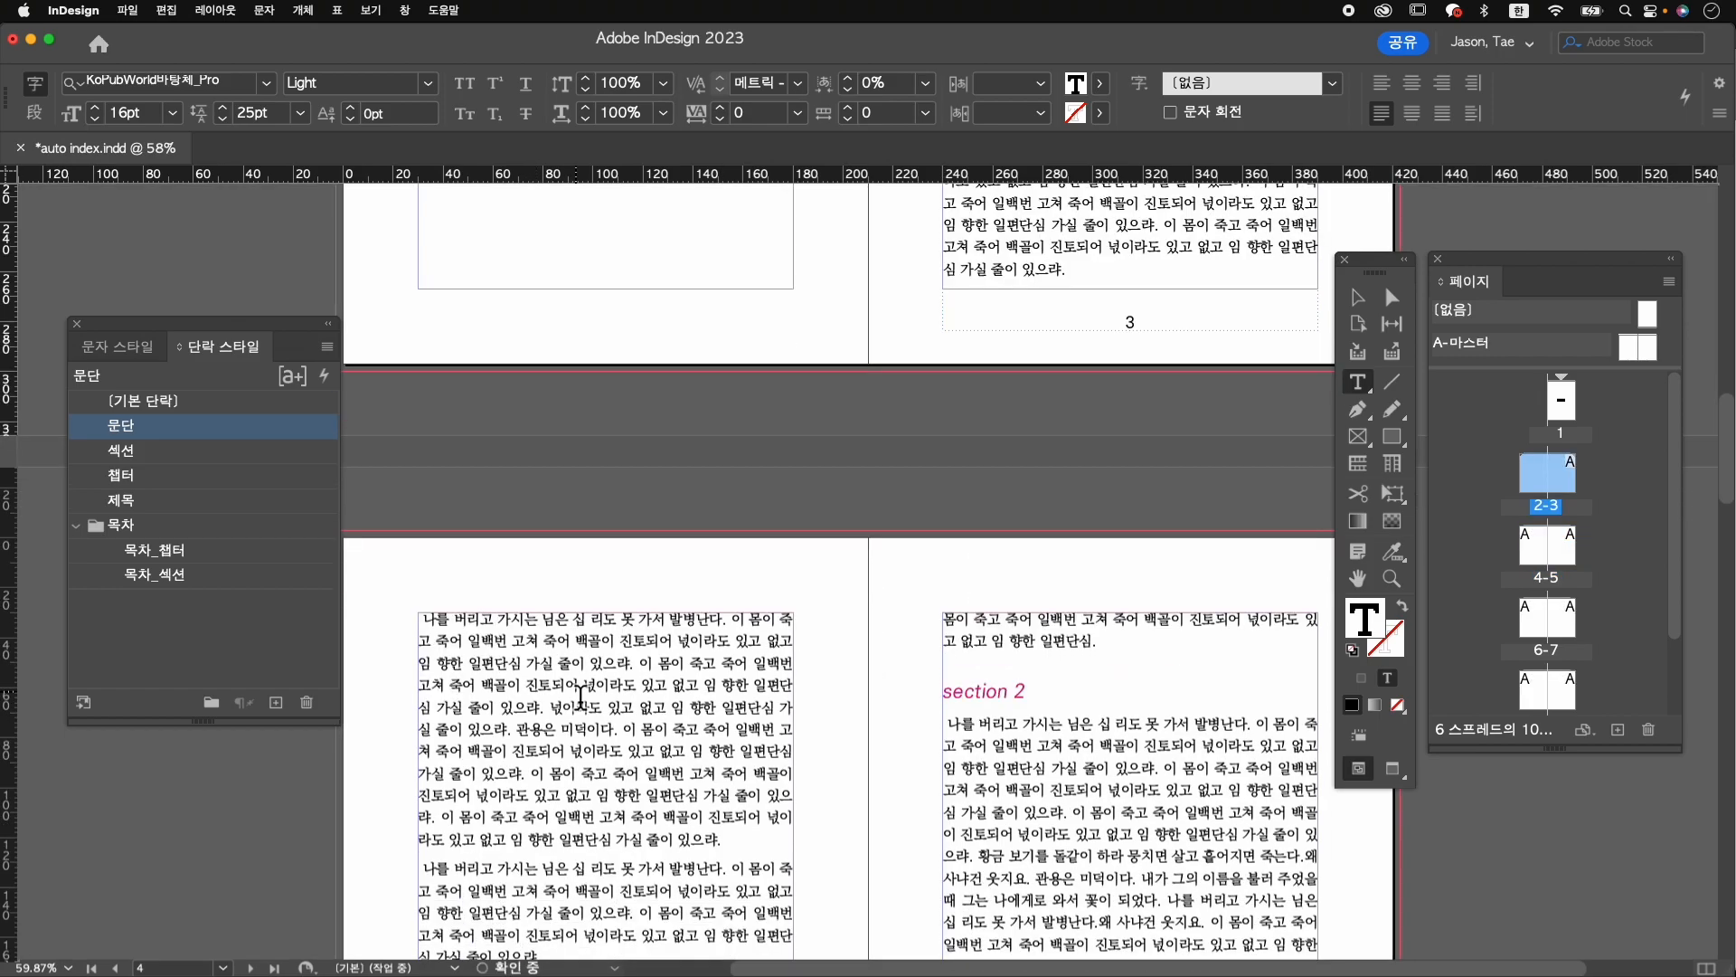
scroll(857, 669, "down", 11)
left_click_drag(560, 604, 715, 768)
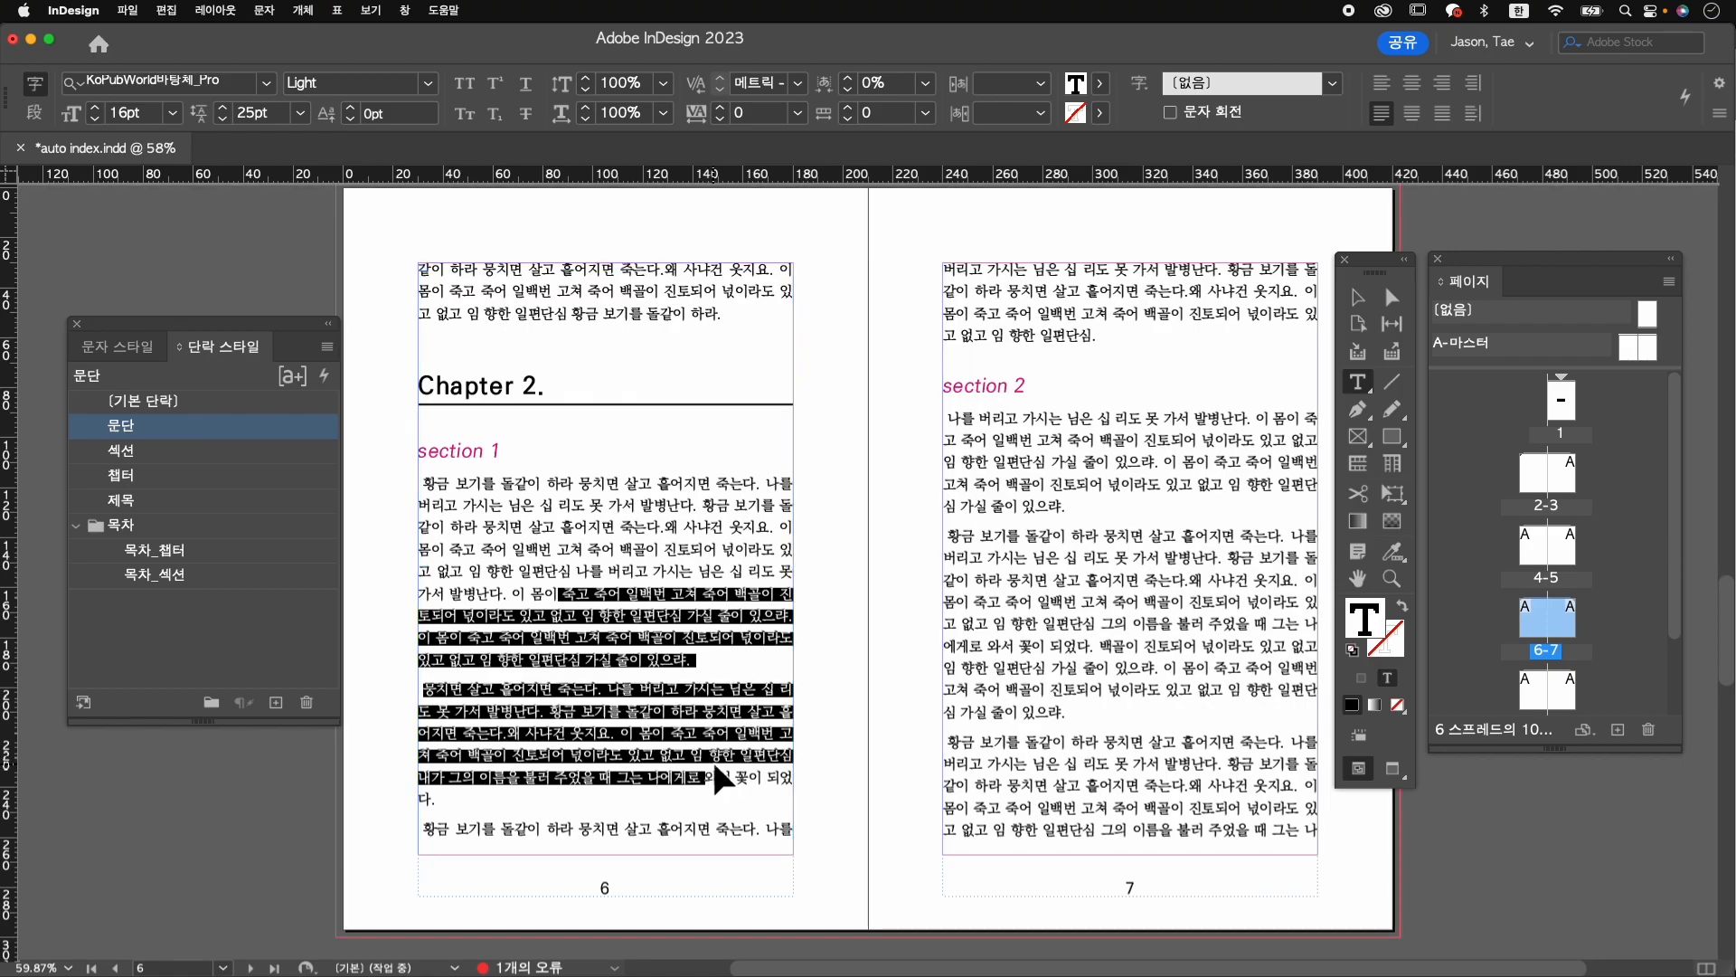
key("super+c")
left_click(741, 650)
double_click(740, 811)
key("super+v")
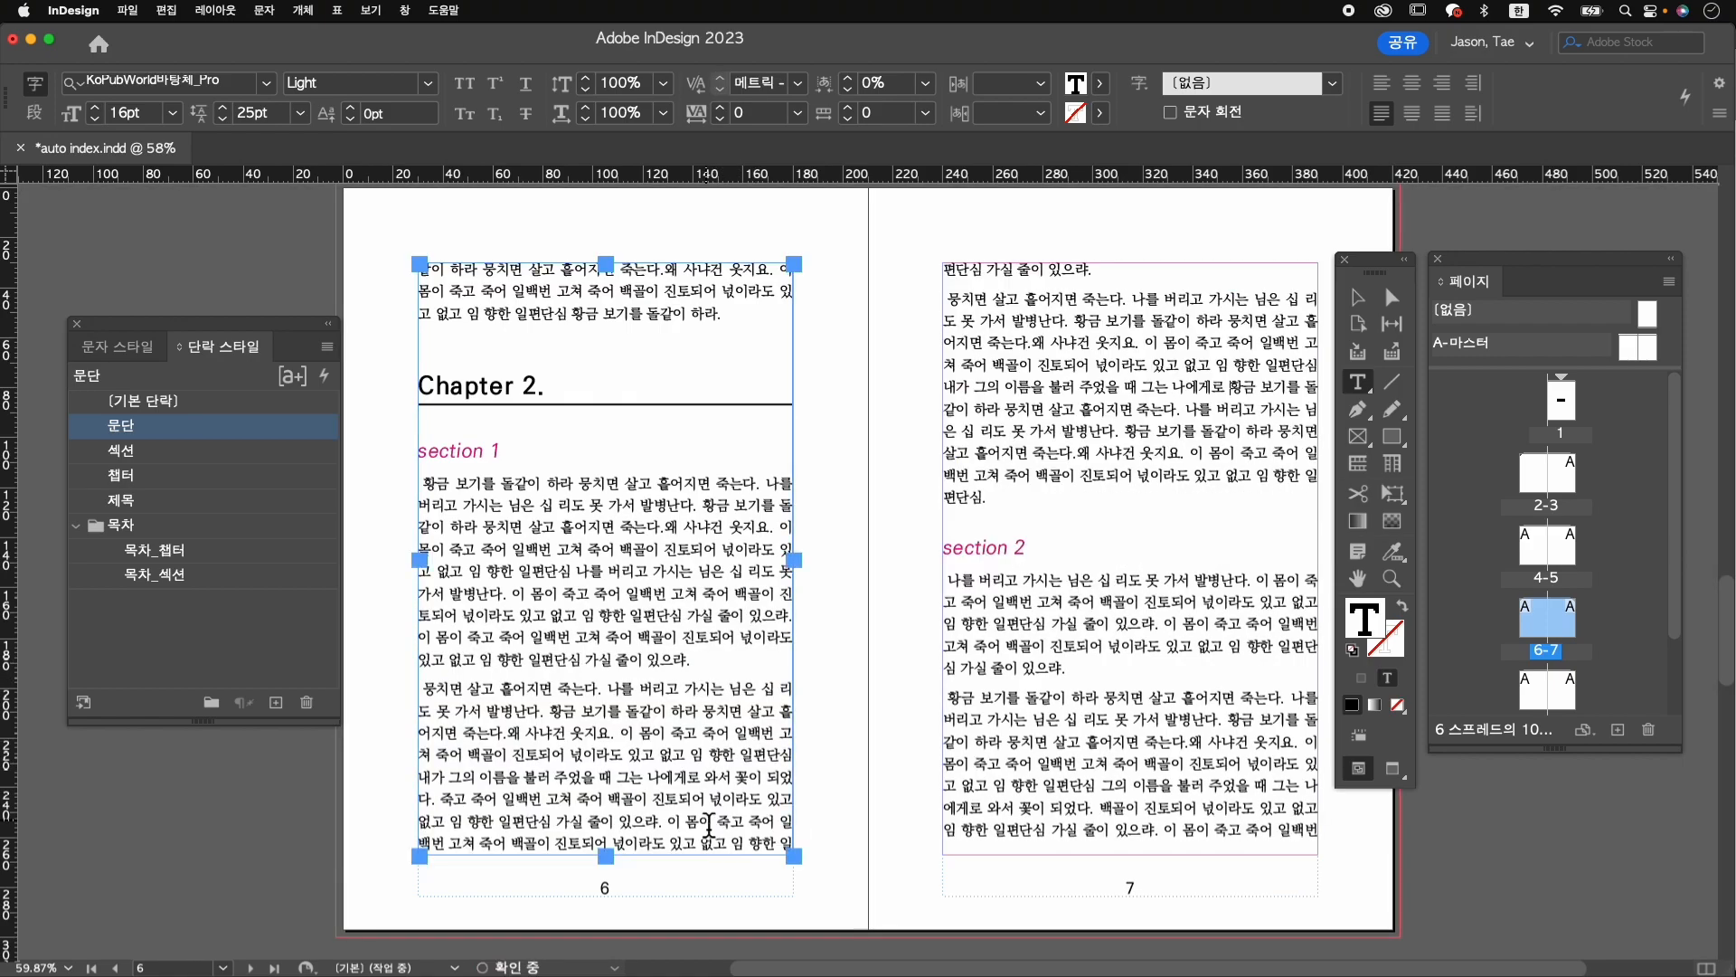
Add a new page after page 10 and flow the overset story text from page 10 onto it.
scroll(1126, 669, "down", 10)
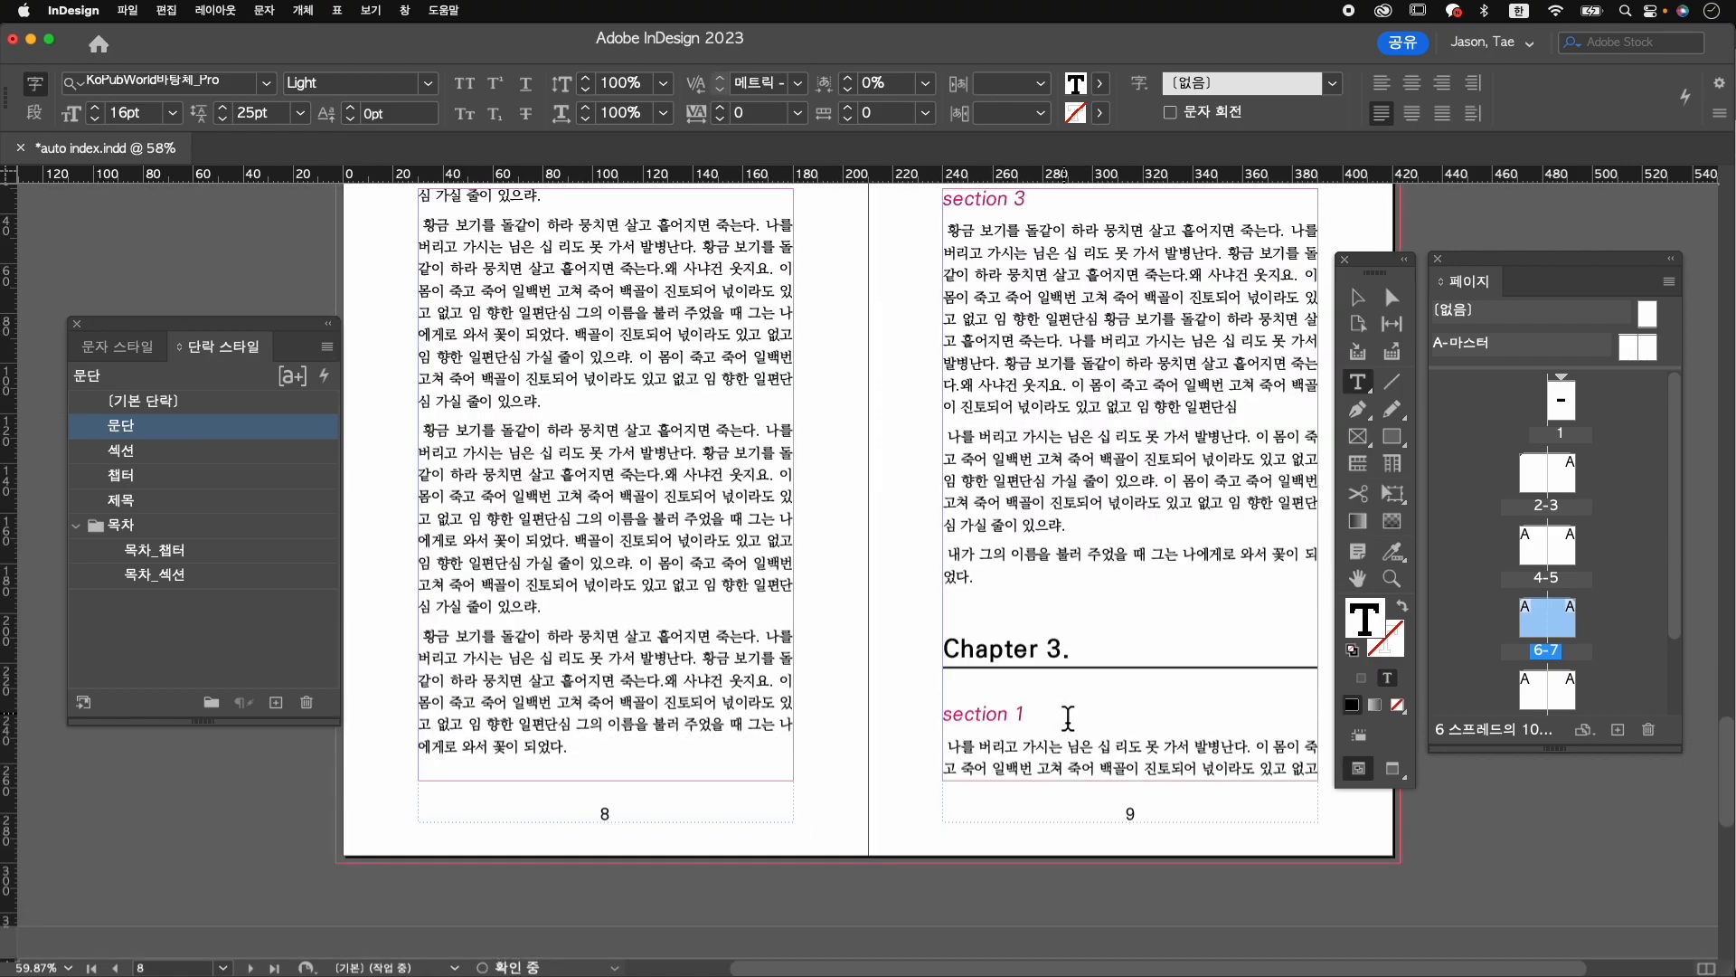
scroll(1038, 690, "down", 10)
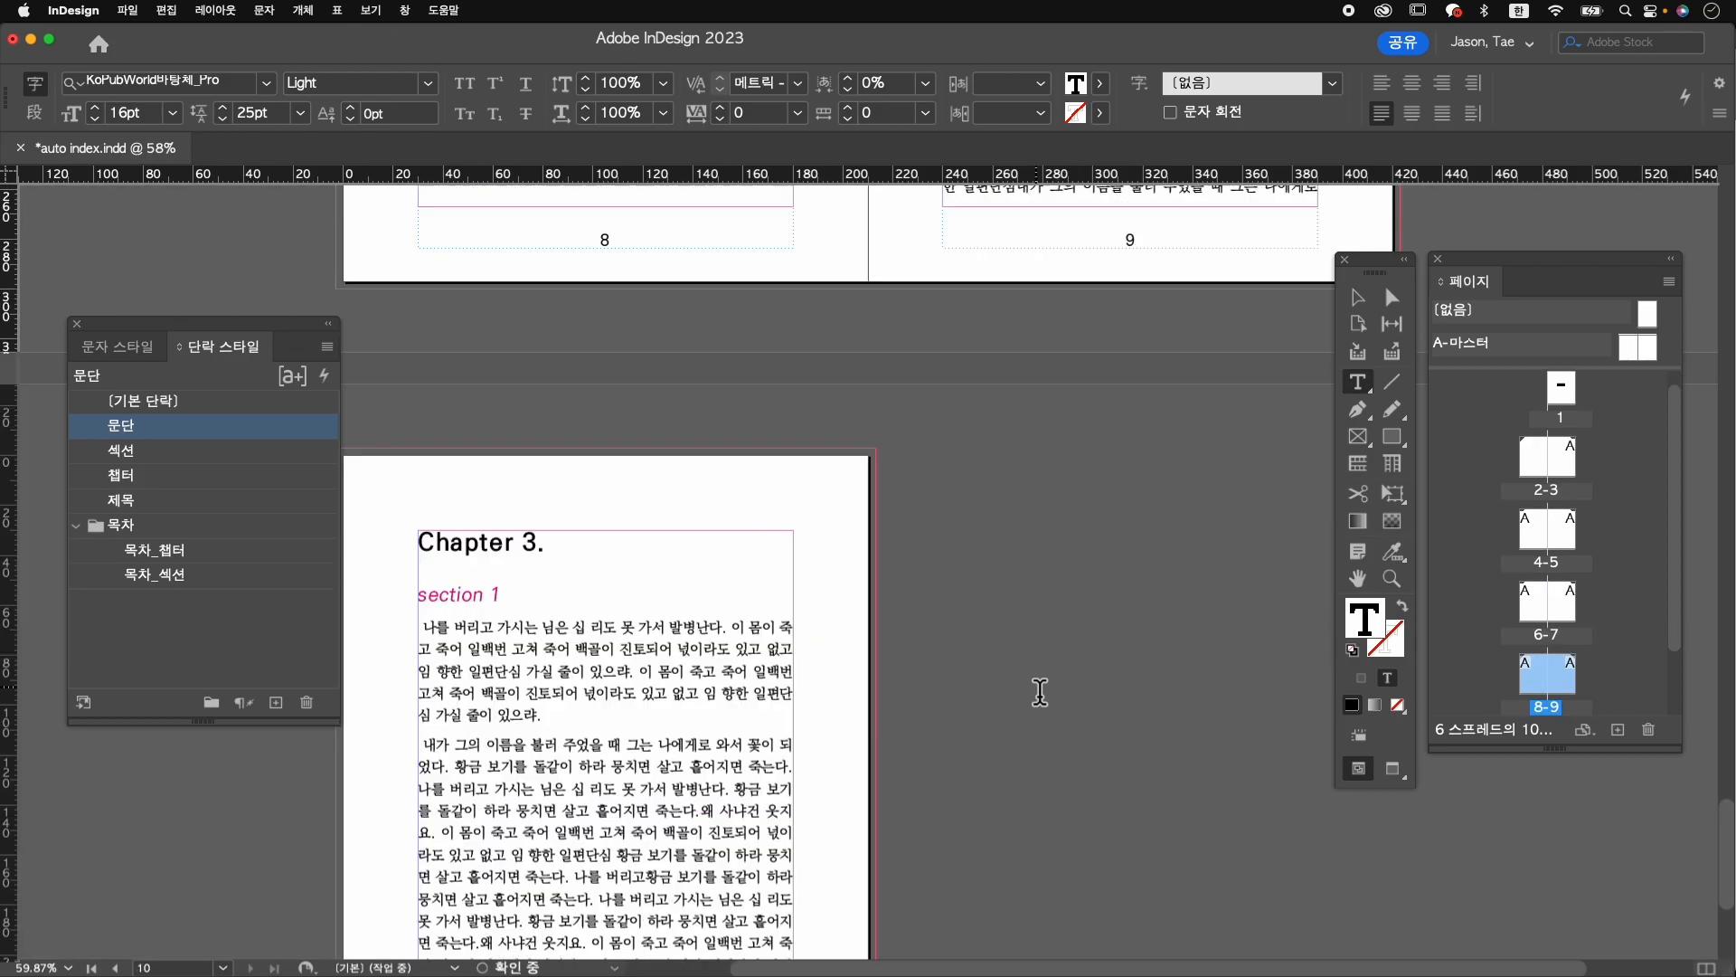
key("Escape")
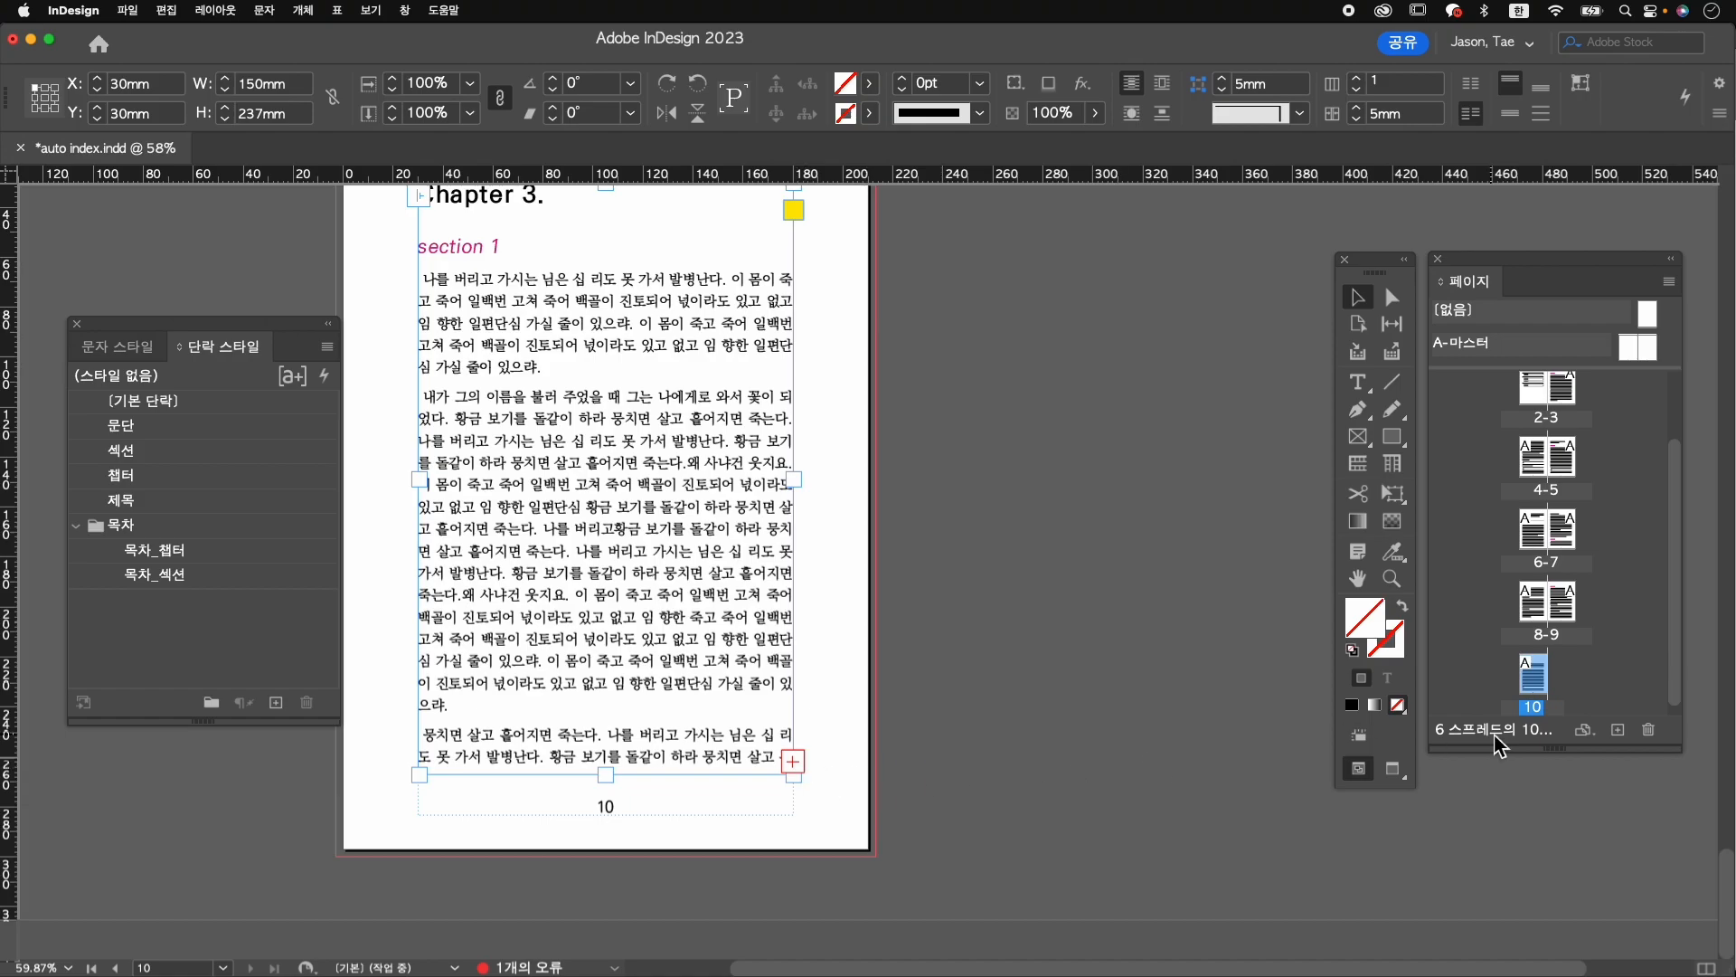
left_click(1619, 730)
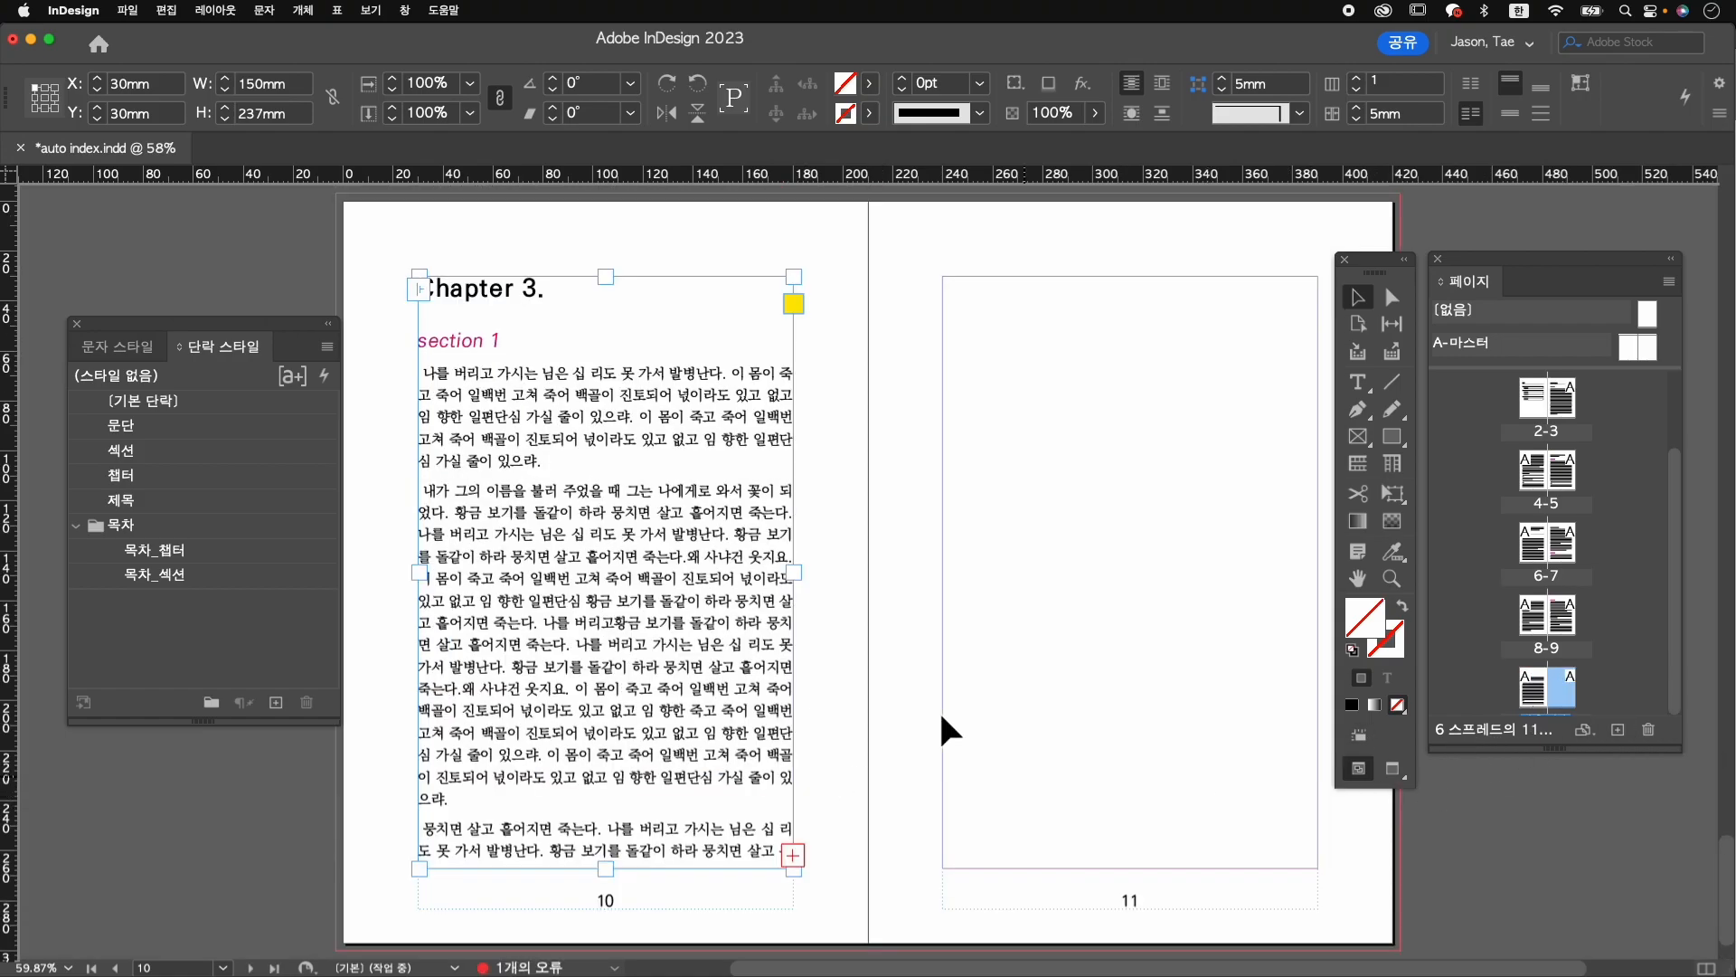
left_click(793, 852)
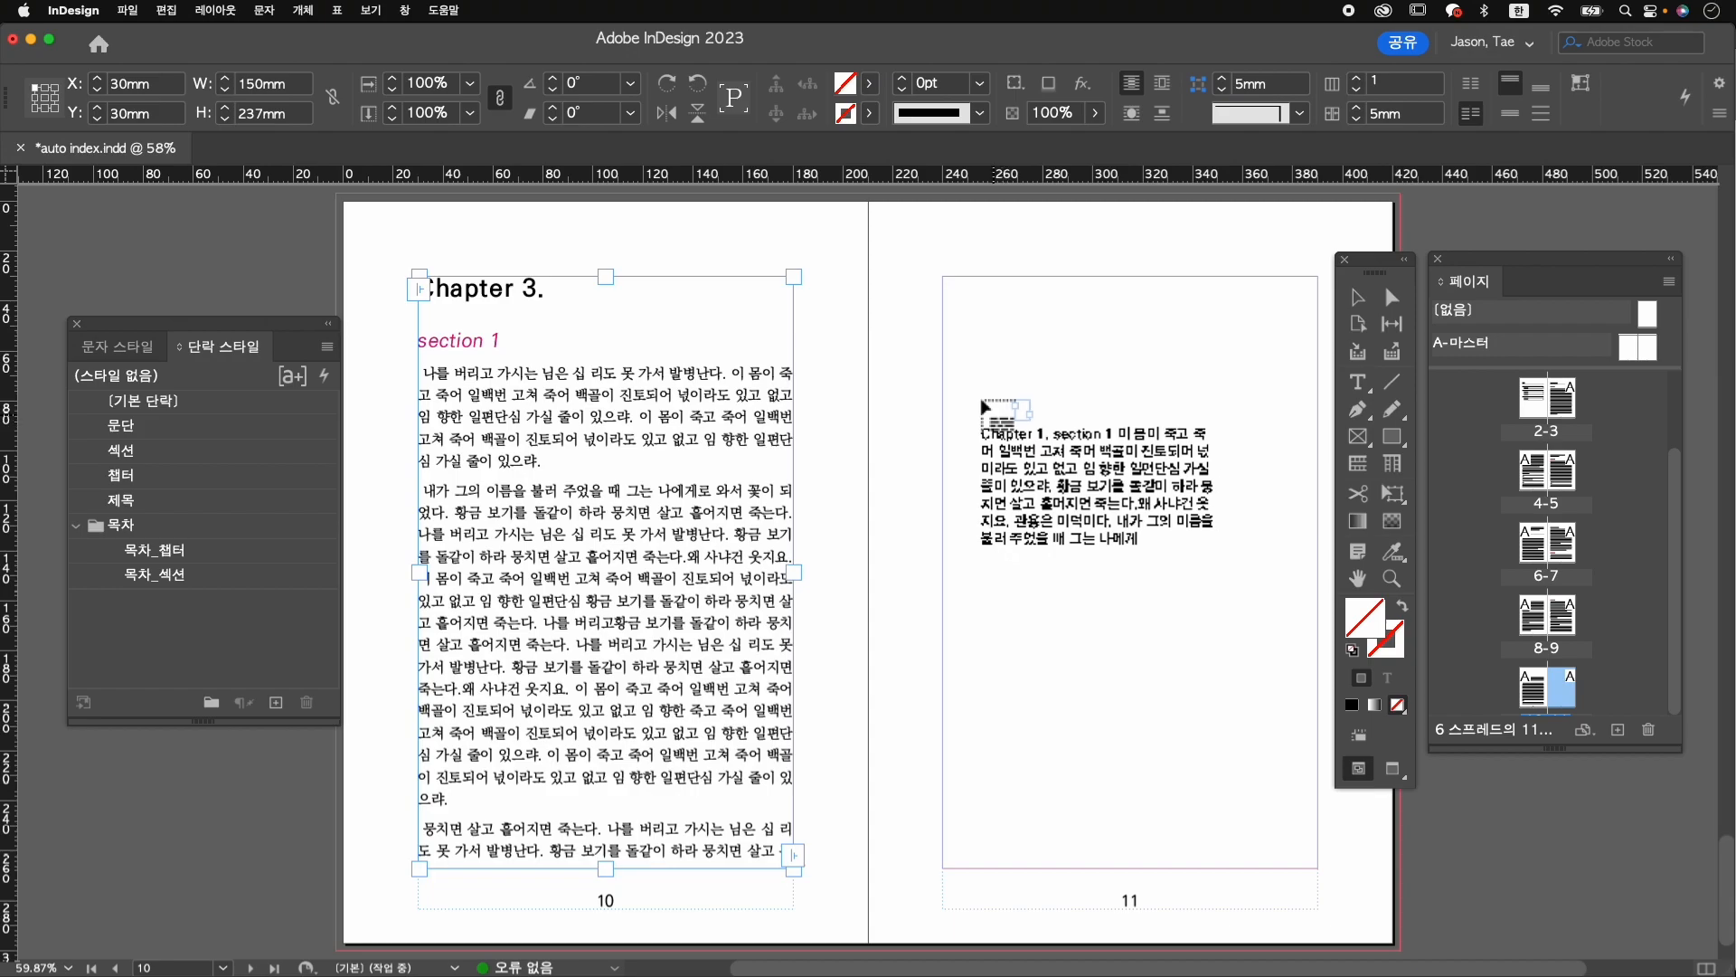
left_click(946, 281)
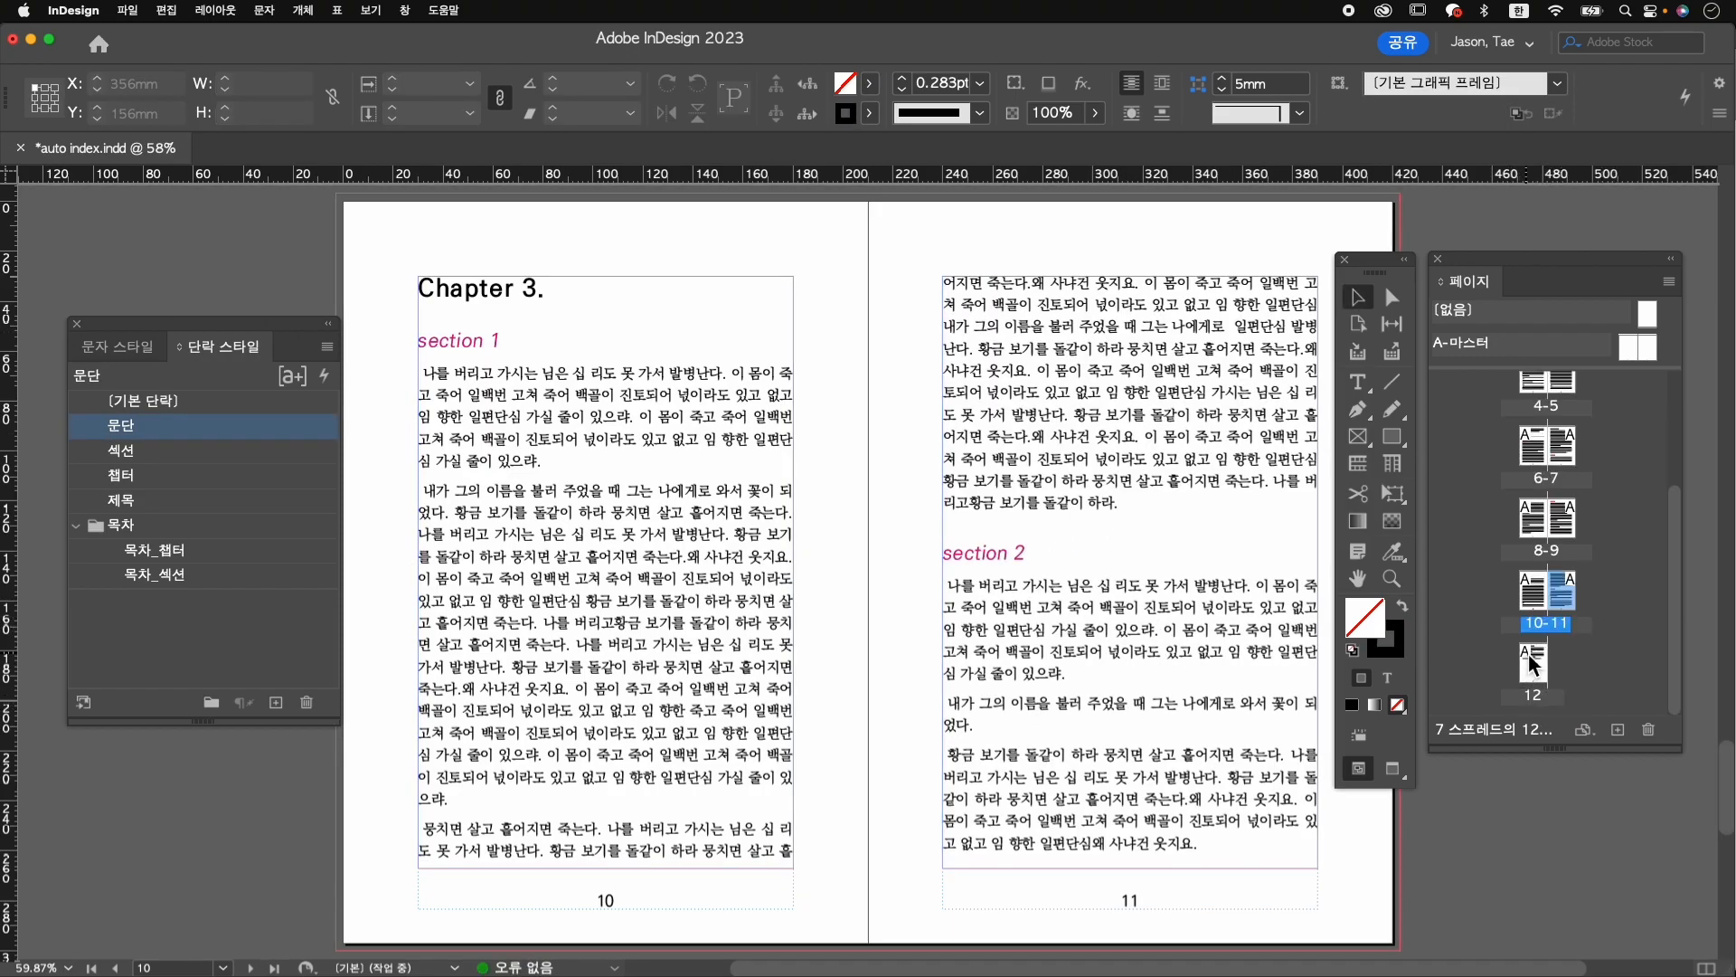
Look through the reflowed pages to see where the chapter and section headings are now located.
double_click(1541, 669)
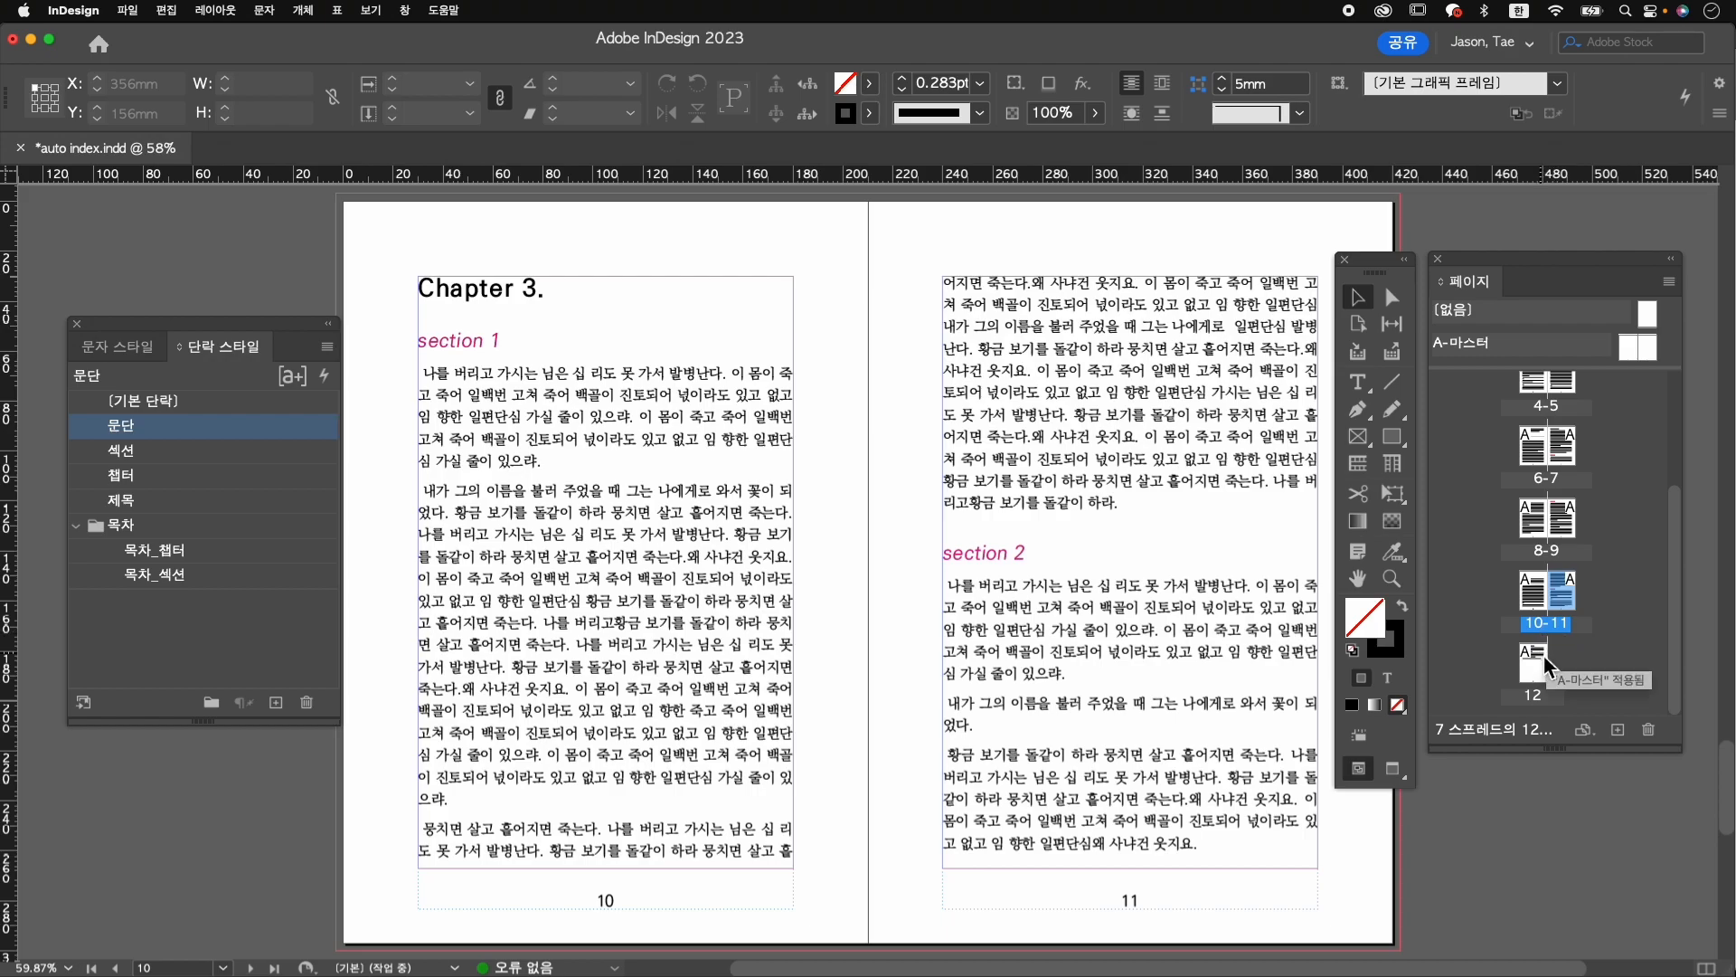
scroll(956, 644, "up", 20)
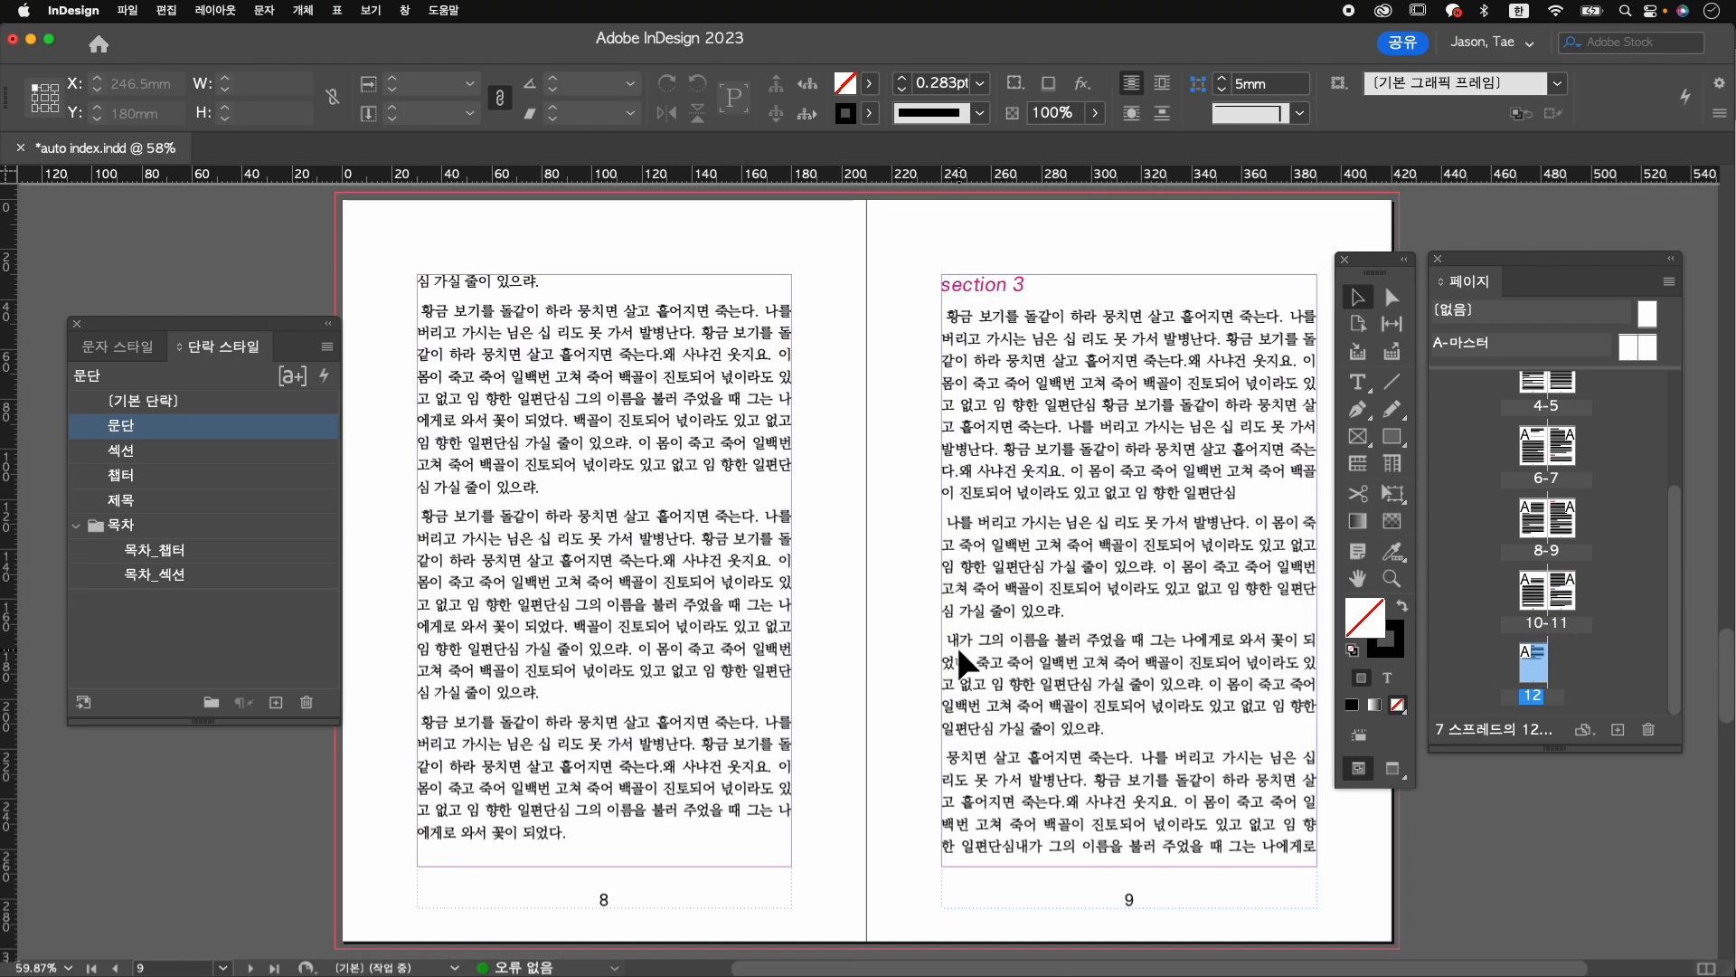
scroll(957, 643, "down", 5)
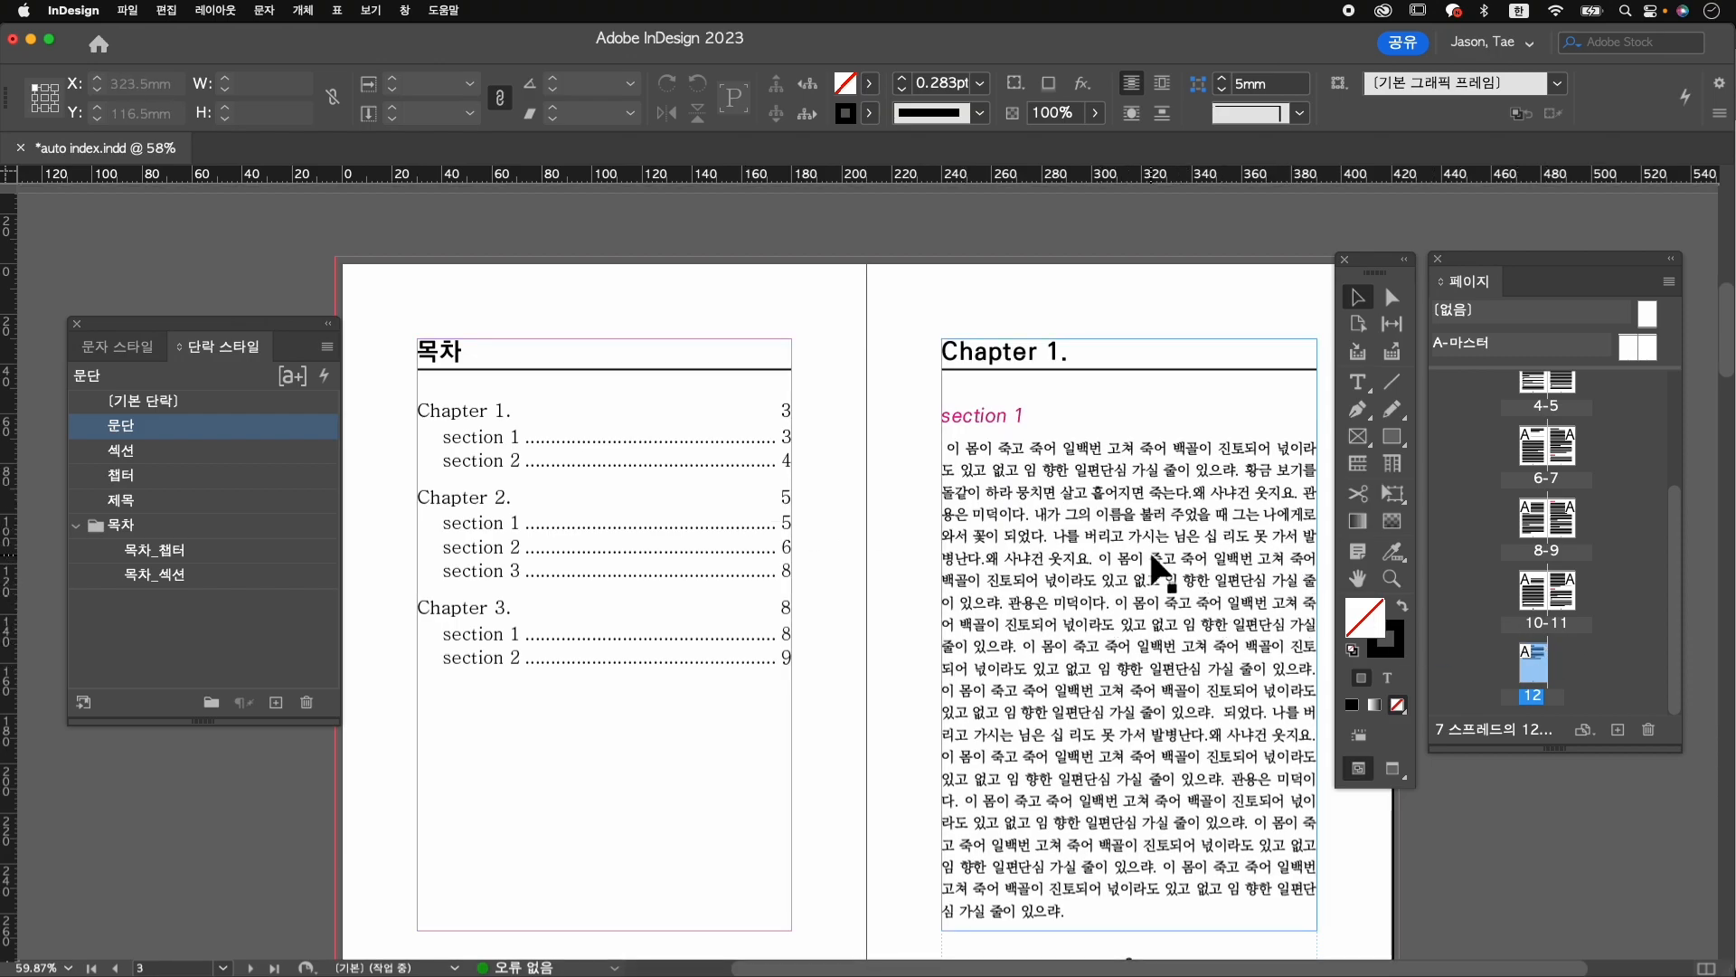
scroll(1130, 567, "down", 1)
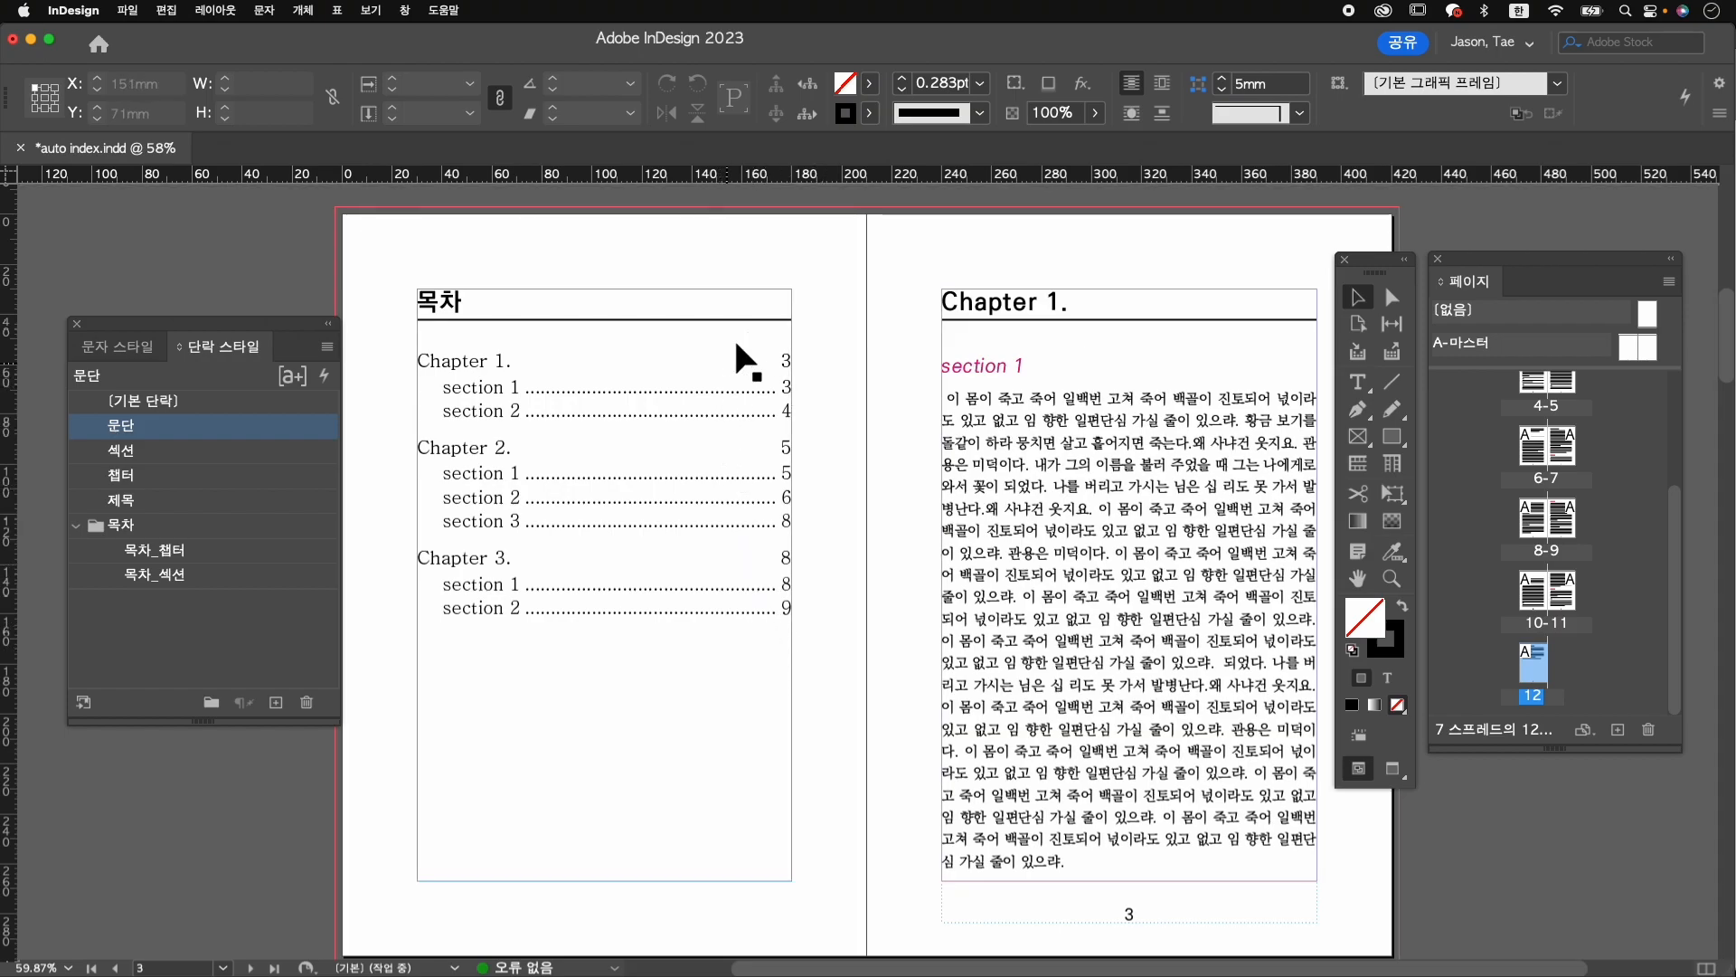
scroll(832, 589, "down", 4)
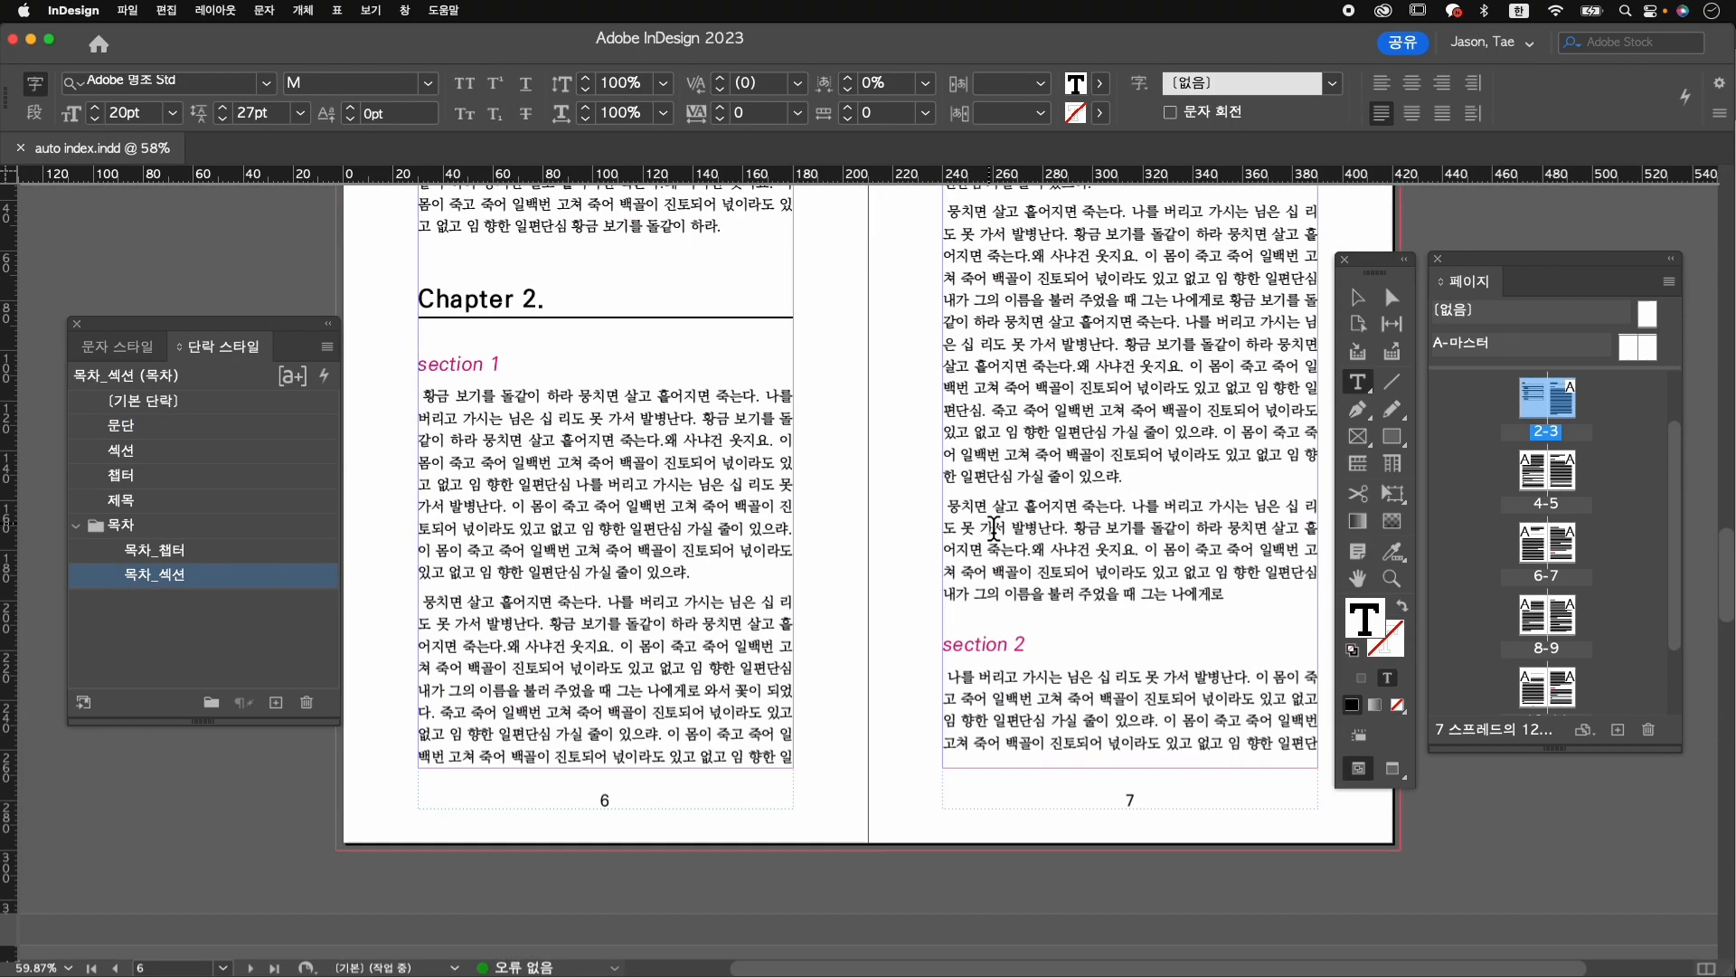
left_click(588, 312)
left_click(1029, 645)
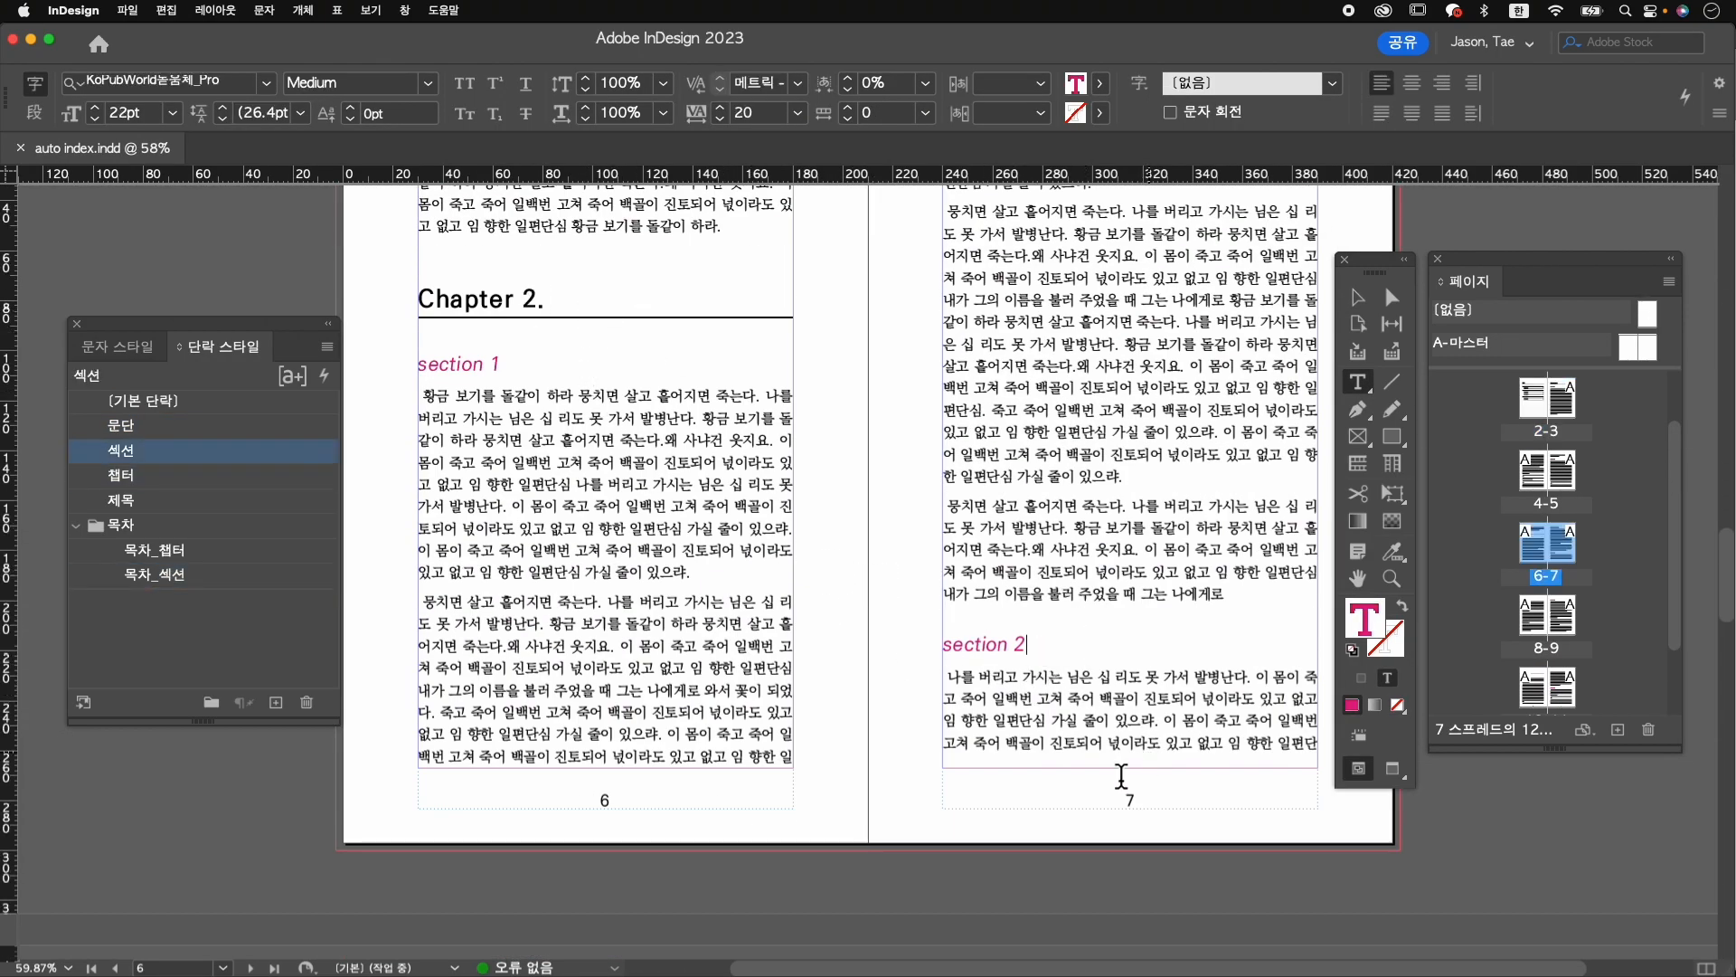
Check the page numbers of the Chapter 2 and Chapter 3 entries in the table of contents against the actual pages.
scroll(1019, 737, "up", 20)
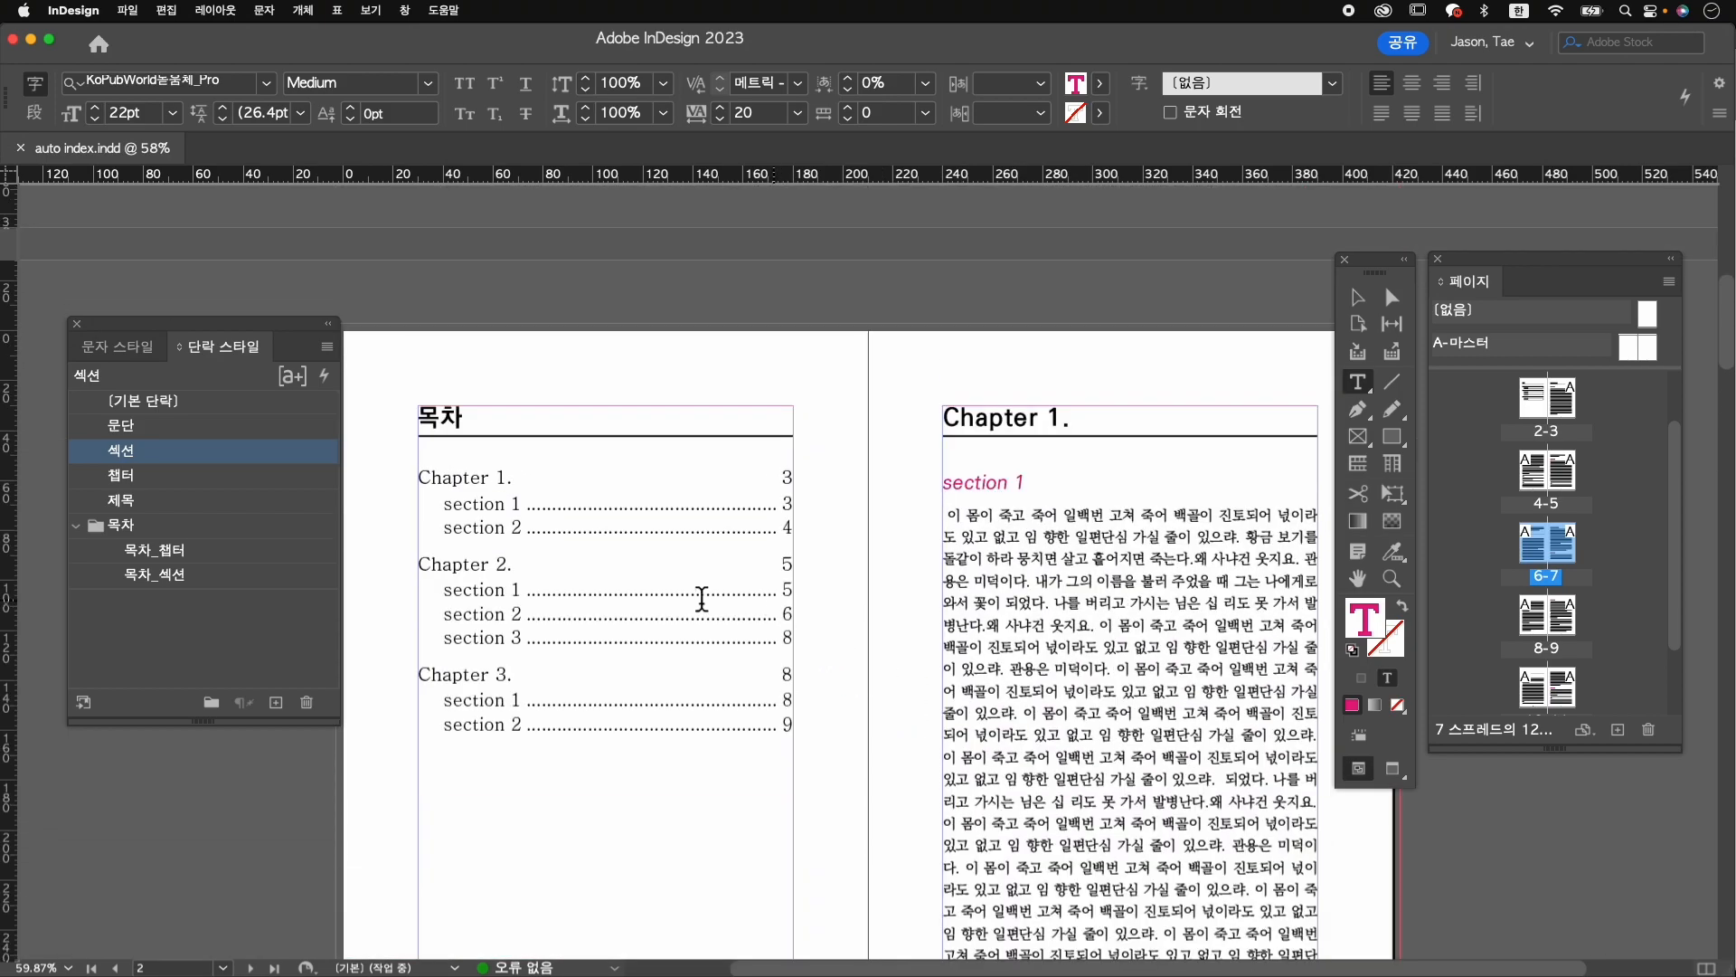
left_click(508, 580)
left_click(525, 620)
double_click(786, 613)
left_click(762, 638)
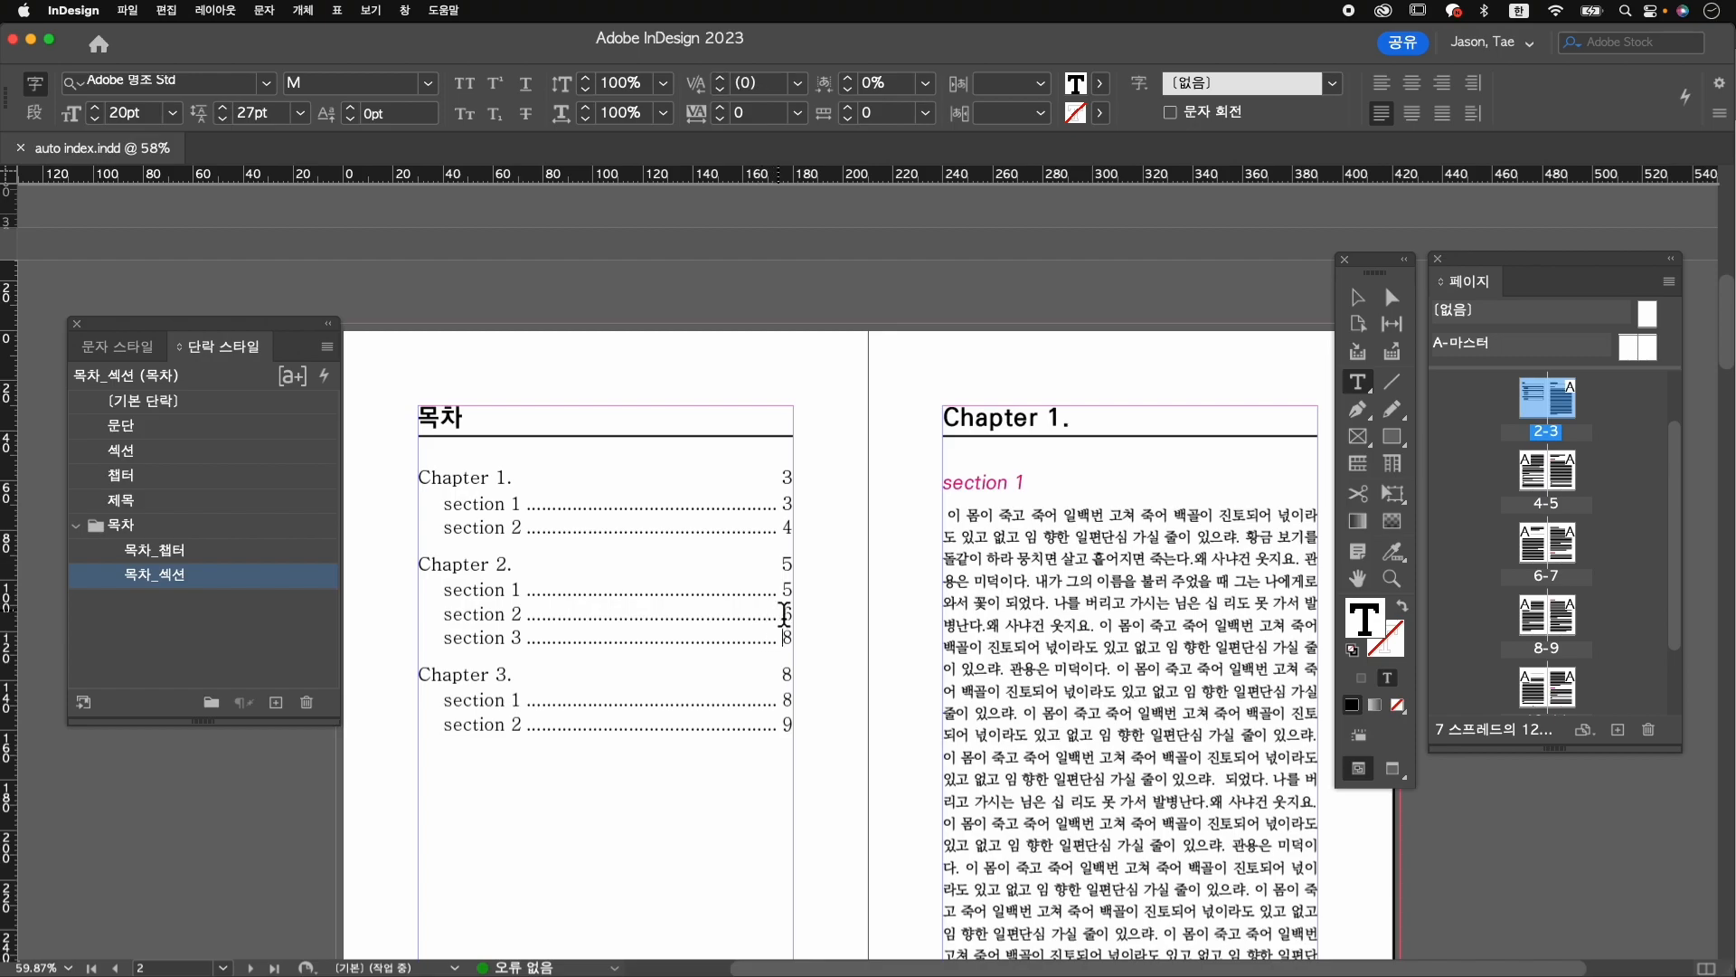
scroll(783, 615, "down", 1)
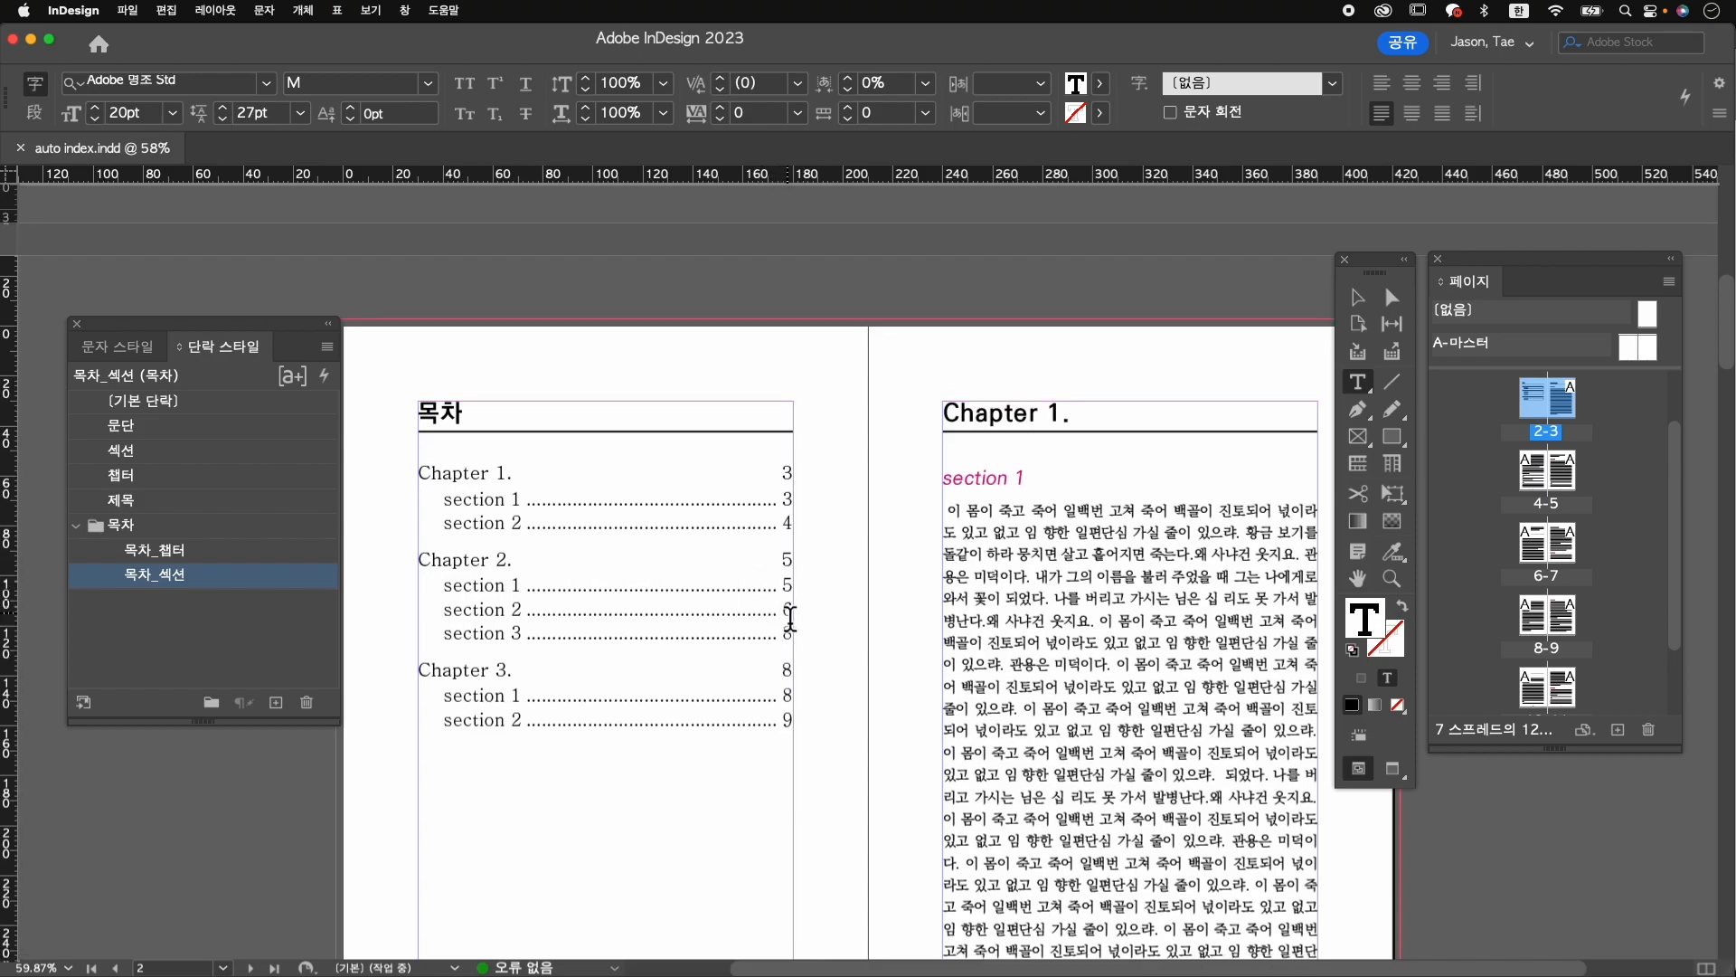
scroll(775, 624, "down", 2)
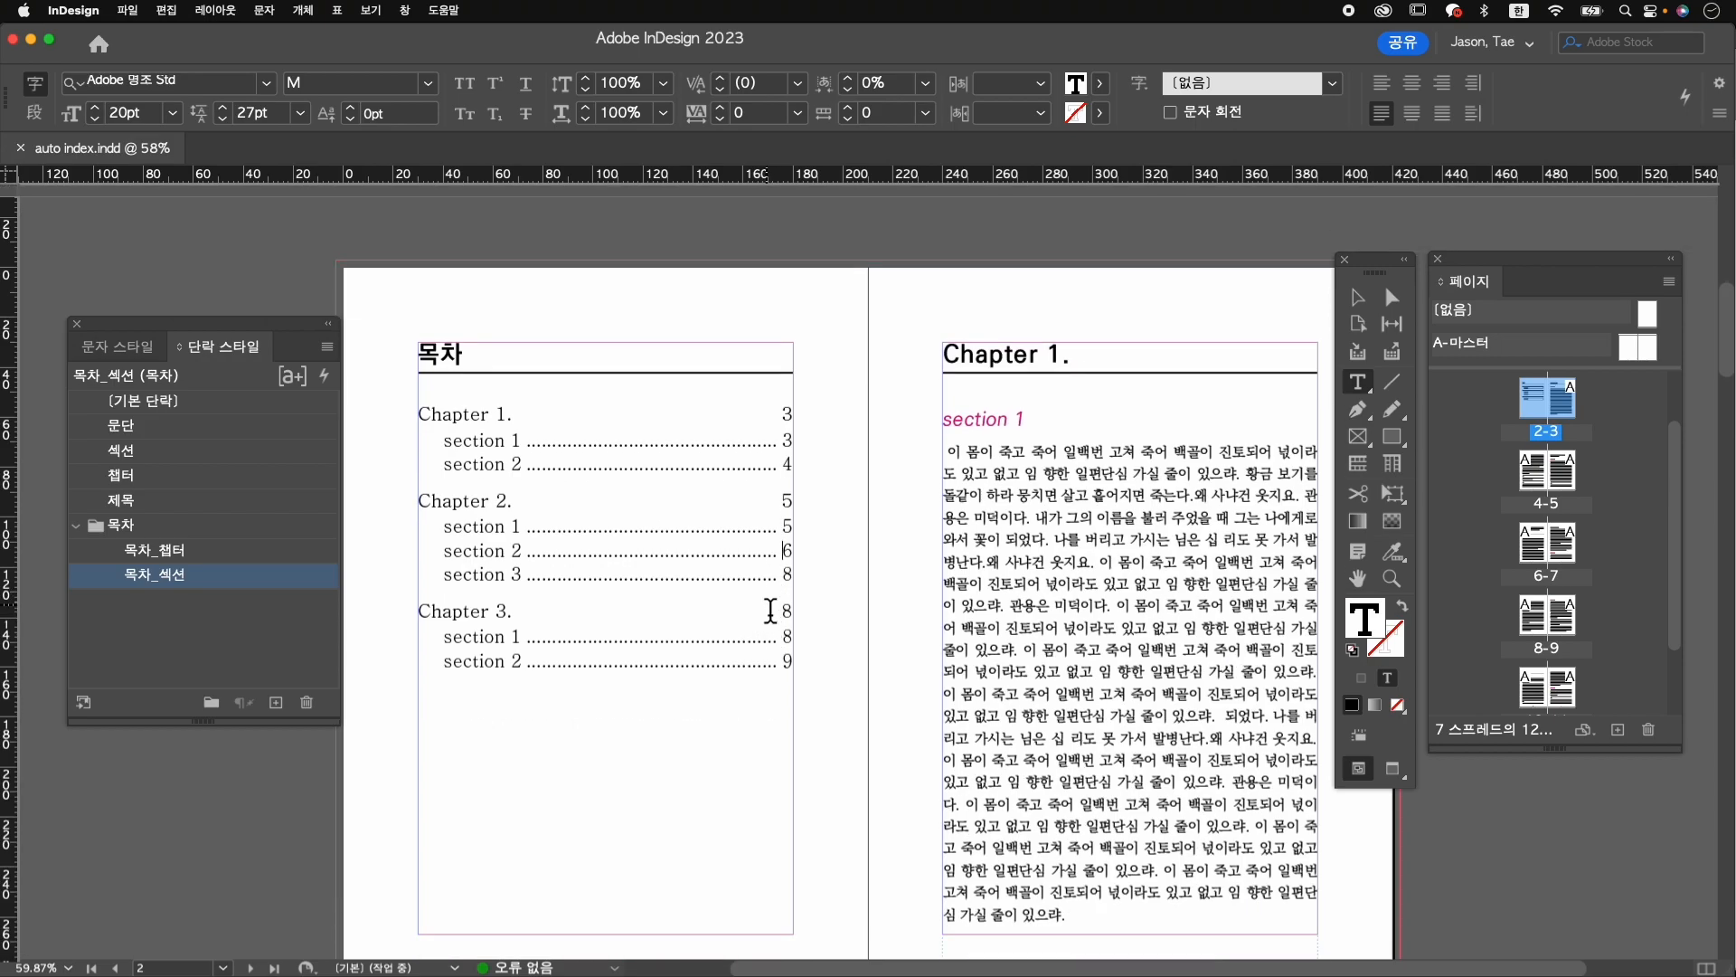
Update the table of contents and apply the 목차_챕터 paragraph style to the Chapter 1 entry.
left_click(215, 11)
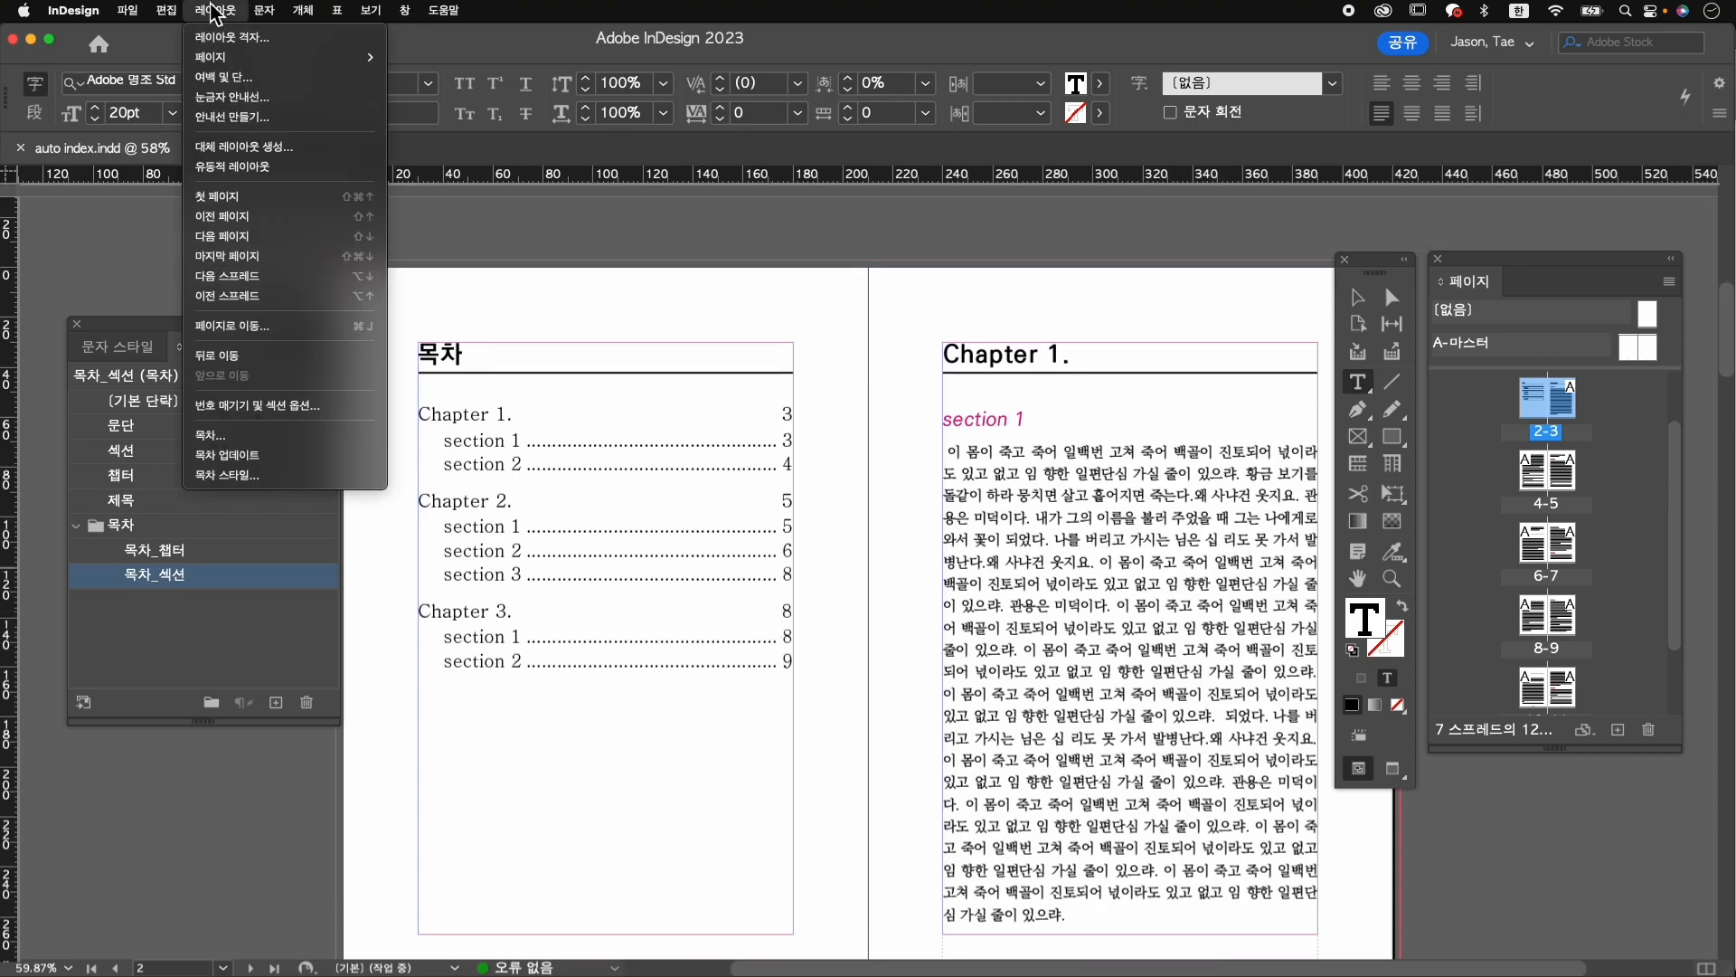
left_click(283, 456)
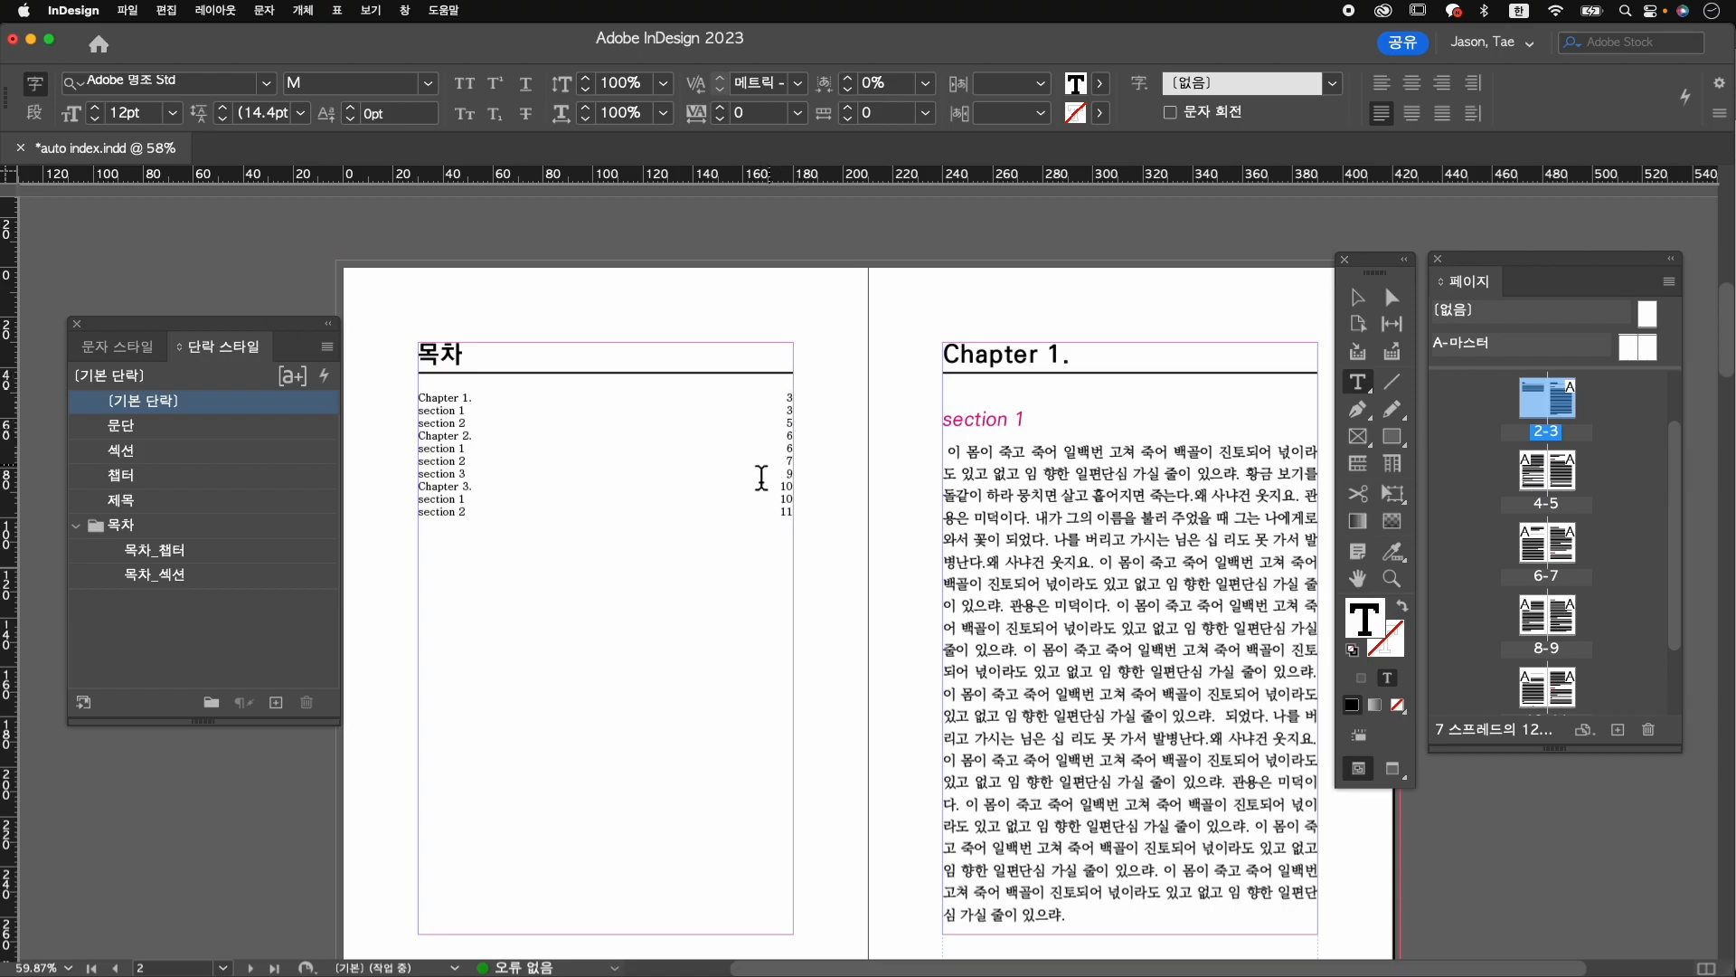
left_click(448, 403)
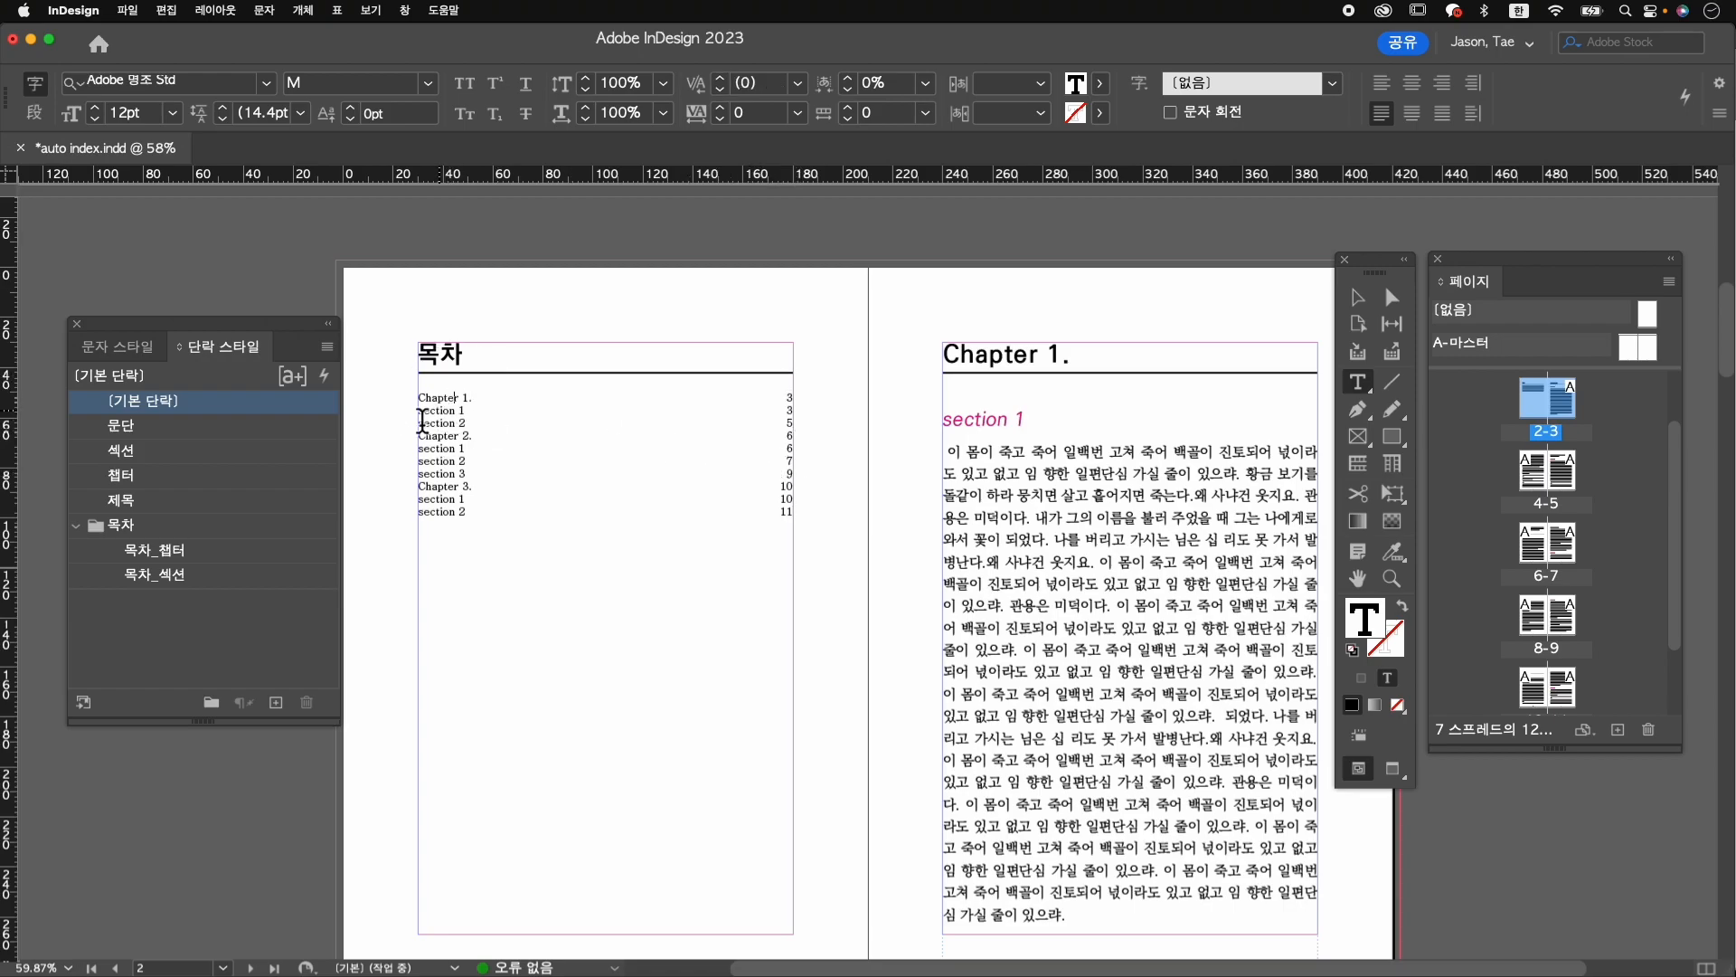
left_click(225, 554)
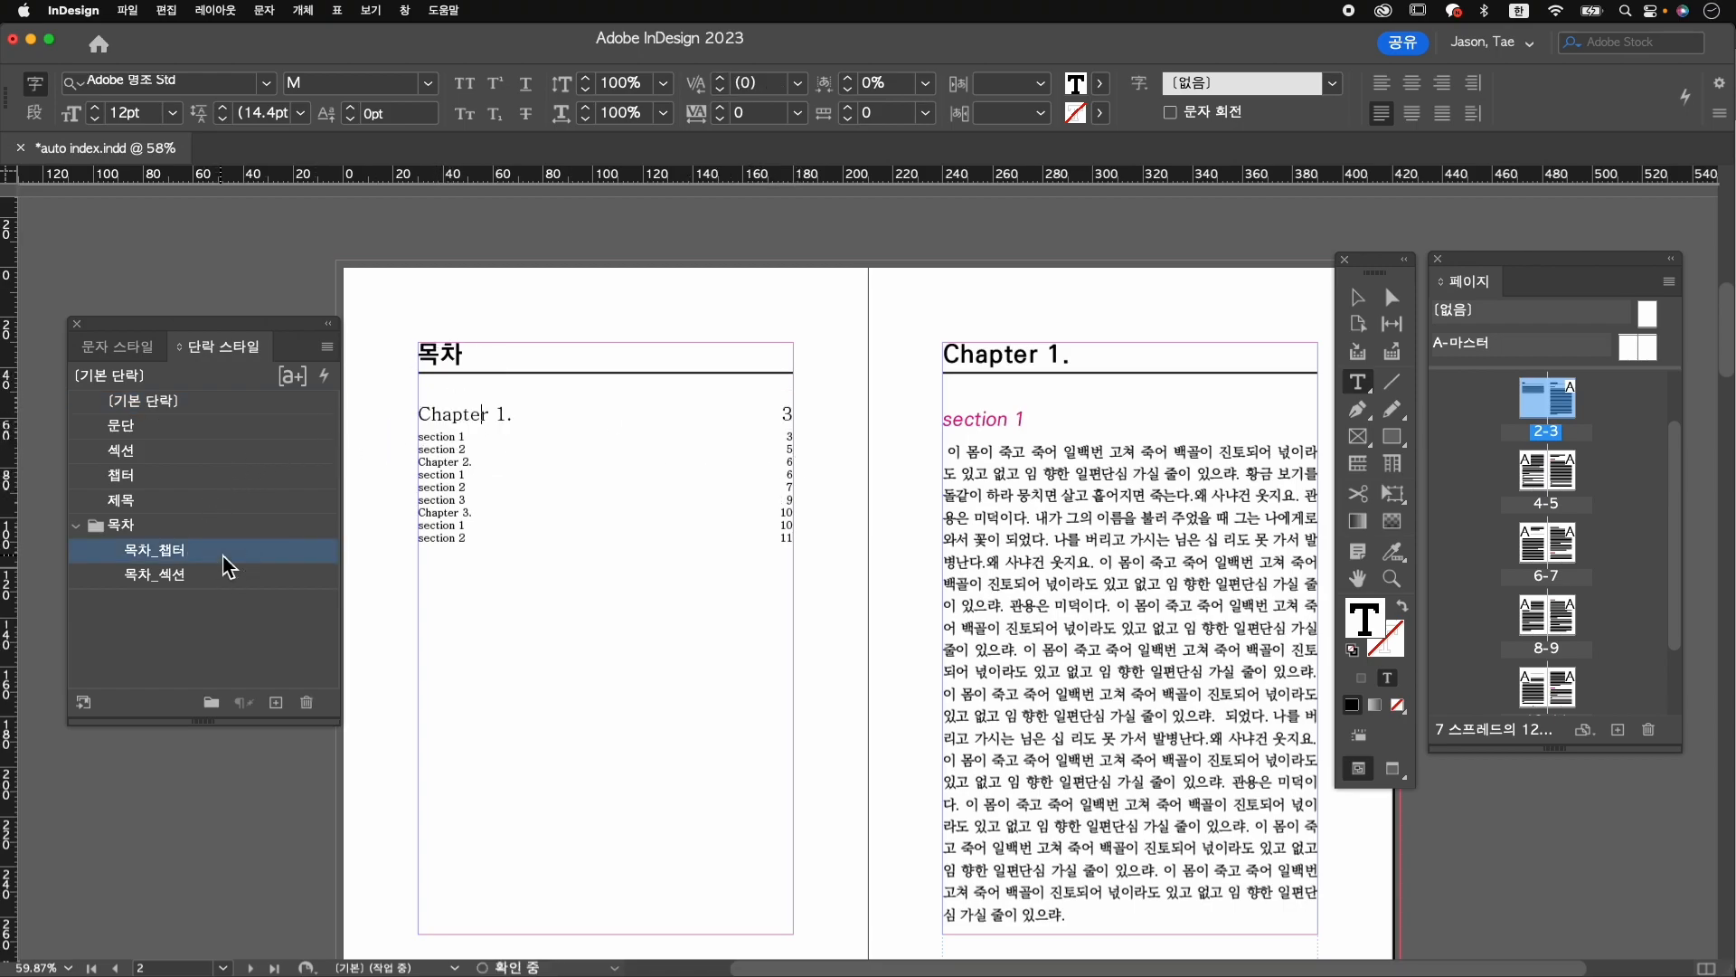
Apply the 목차_섹션 paragraph style to the section 1 and section 2 entries under Chapter 1.
left_click(439, 453)
left_click_drag(439, 452, 440, 438)
left_click(220, 577)
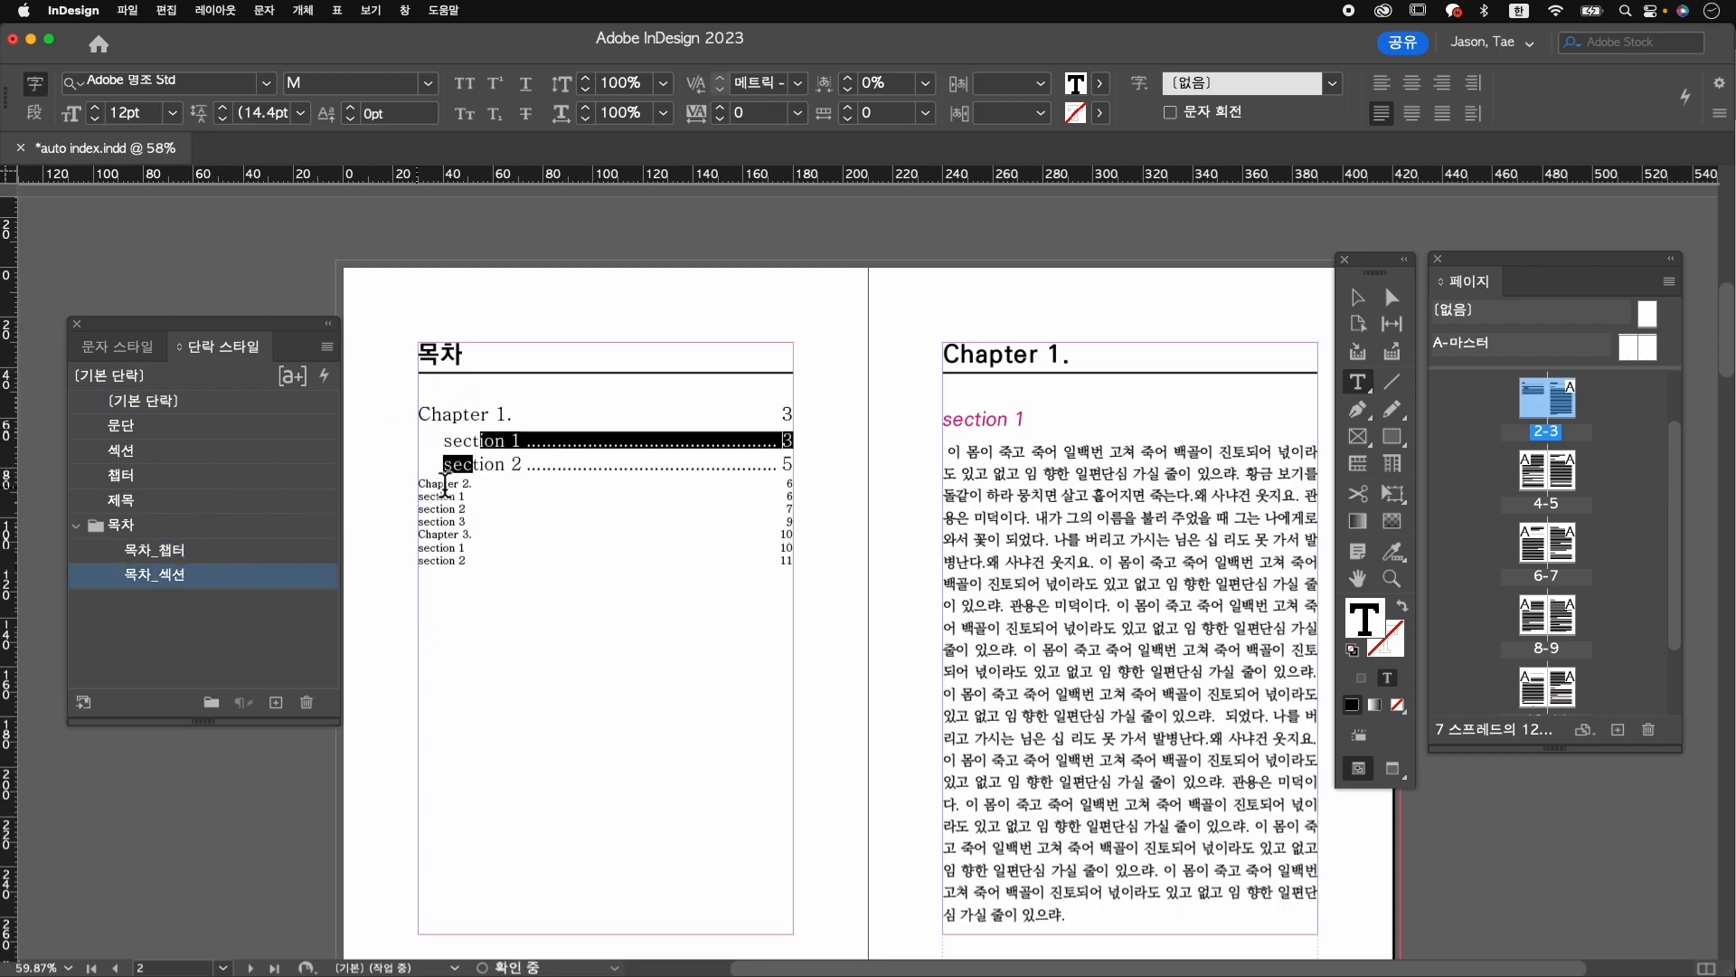
Apply the 목차_챕터 paragraph style to the Chapter 2 and Chapter 3 entries.
left_click(429, 500)
left_click(269, 559)
left_click(450, 560)
left_click(225, 553)
Apply the 목차_섹션 paragraph style to all section entries under Chapter 2 and Chapter 3.
left_click_drag(459, 524, 426, 543)
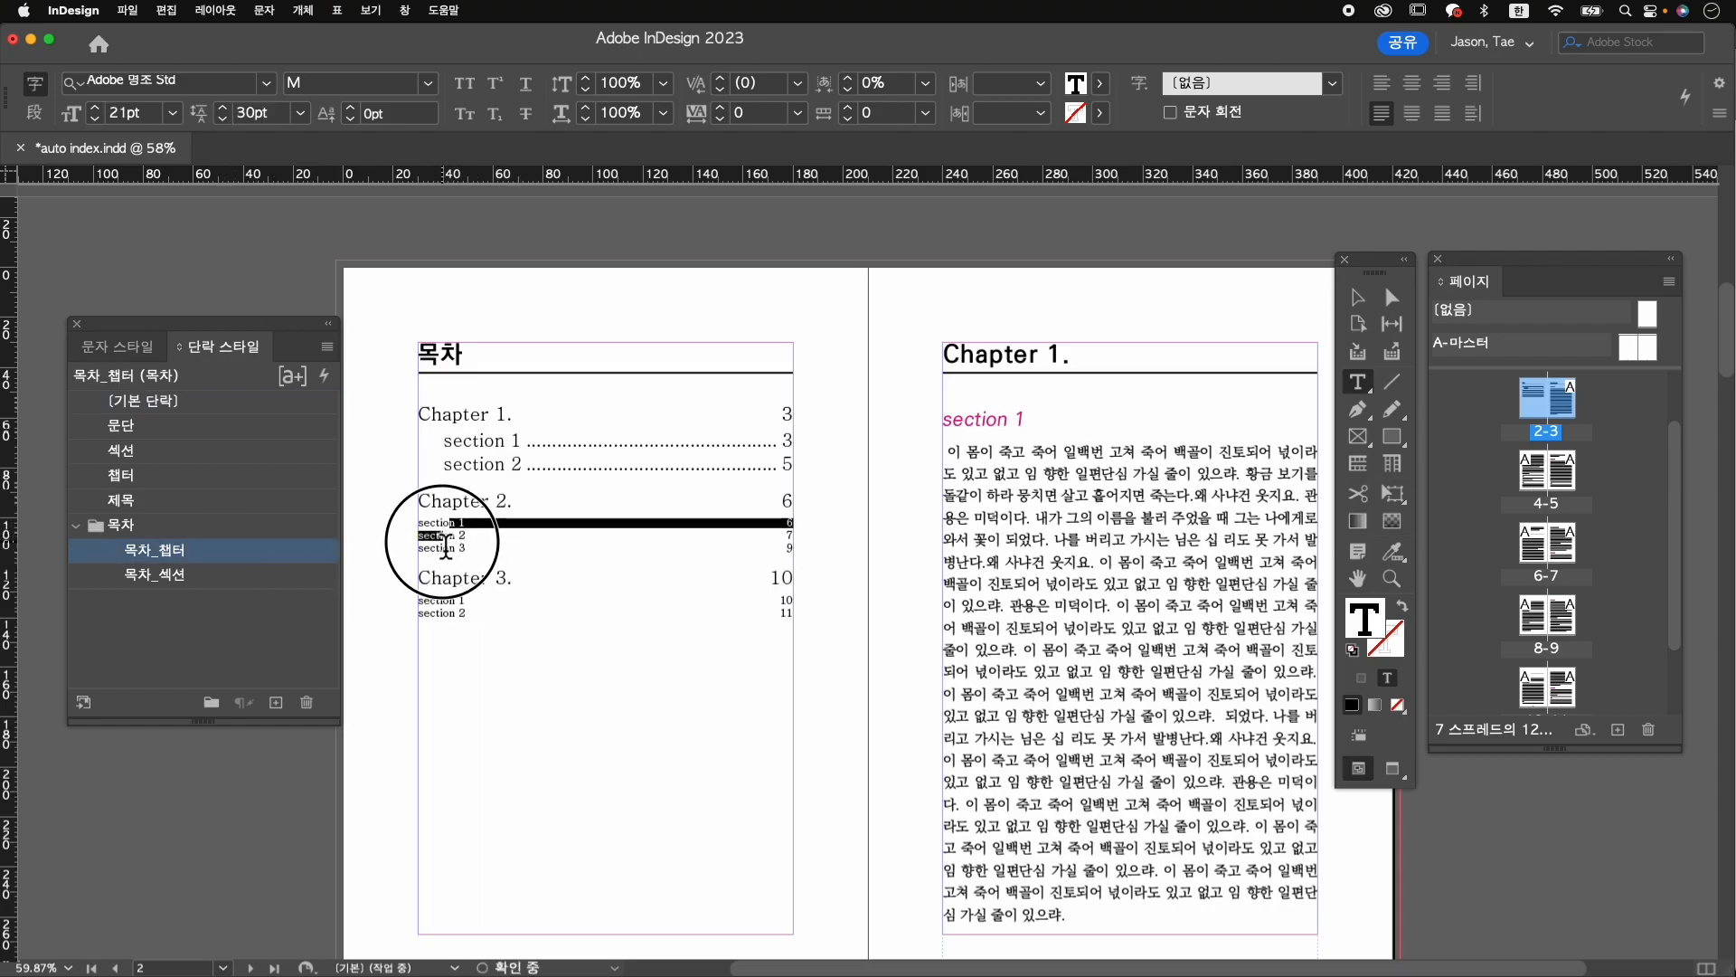
left_click(225, 574)
mouse_move(458, 619)
left_mouse_down()
mouse_move(445, 667)
mouse_move(441, 634)
left_mouse_up()
left_click(528, 649)
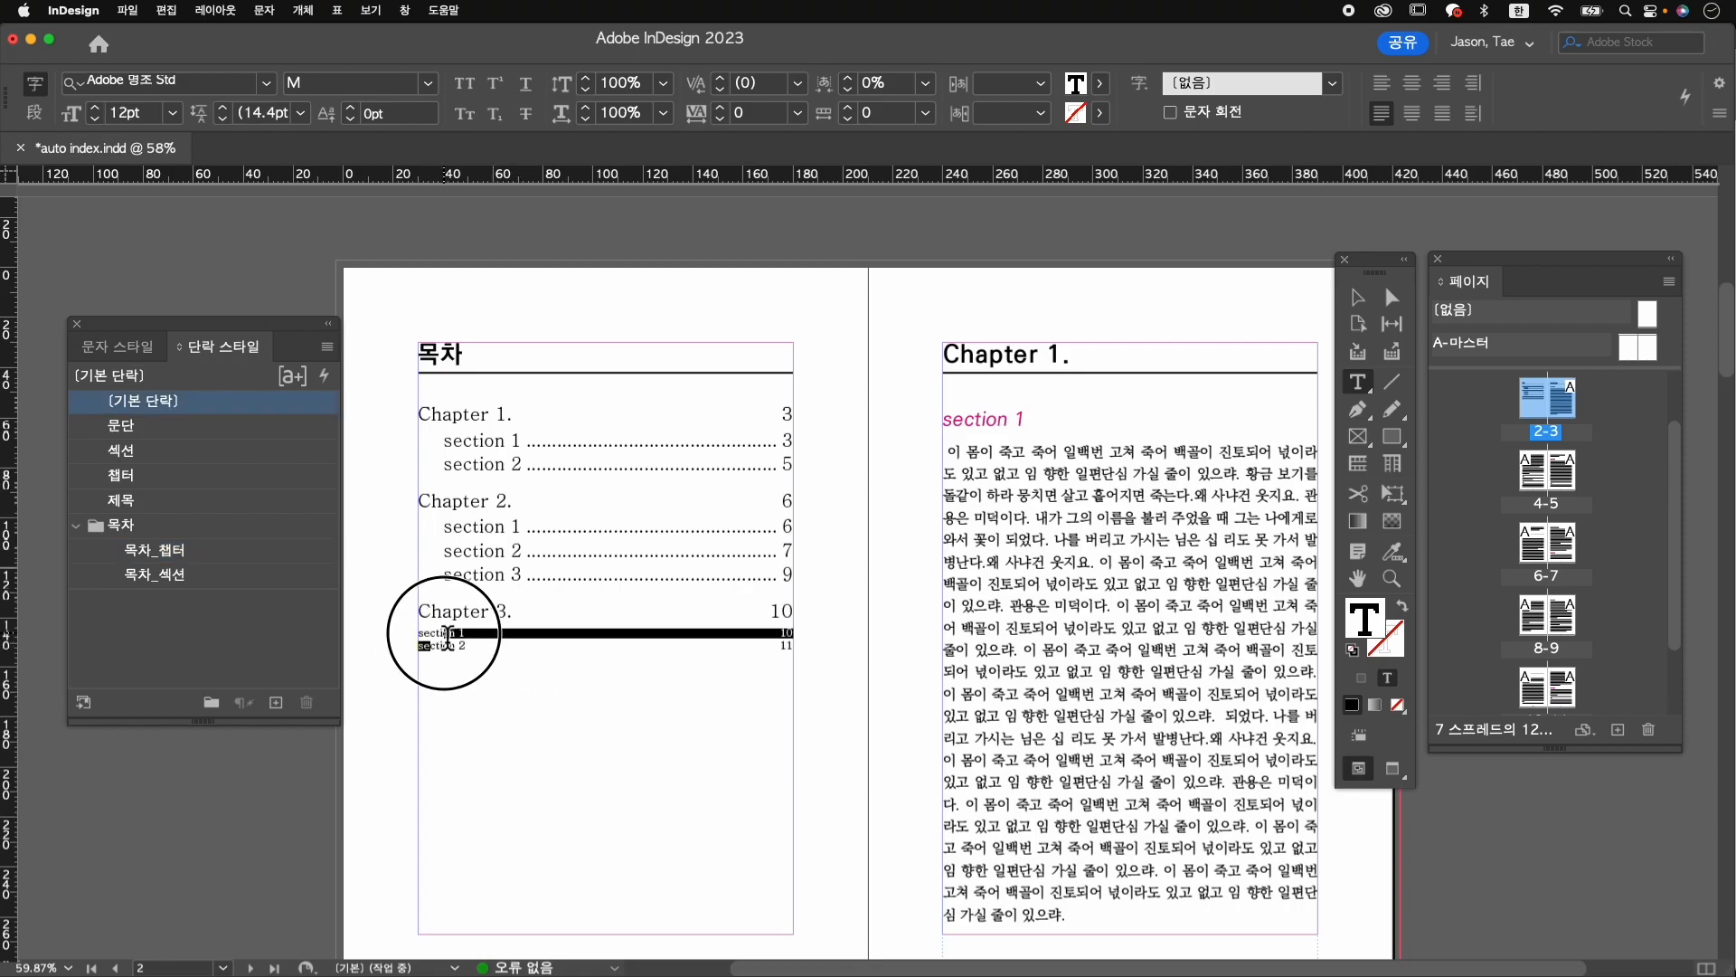
left_click(252, 577)
left_click(554, 663)
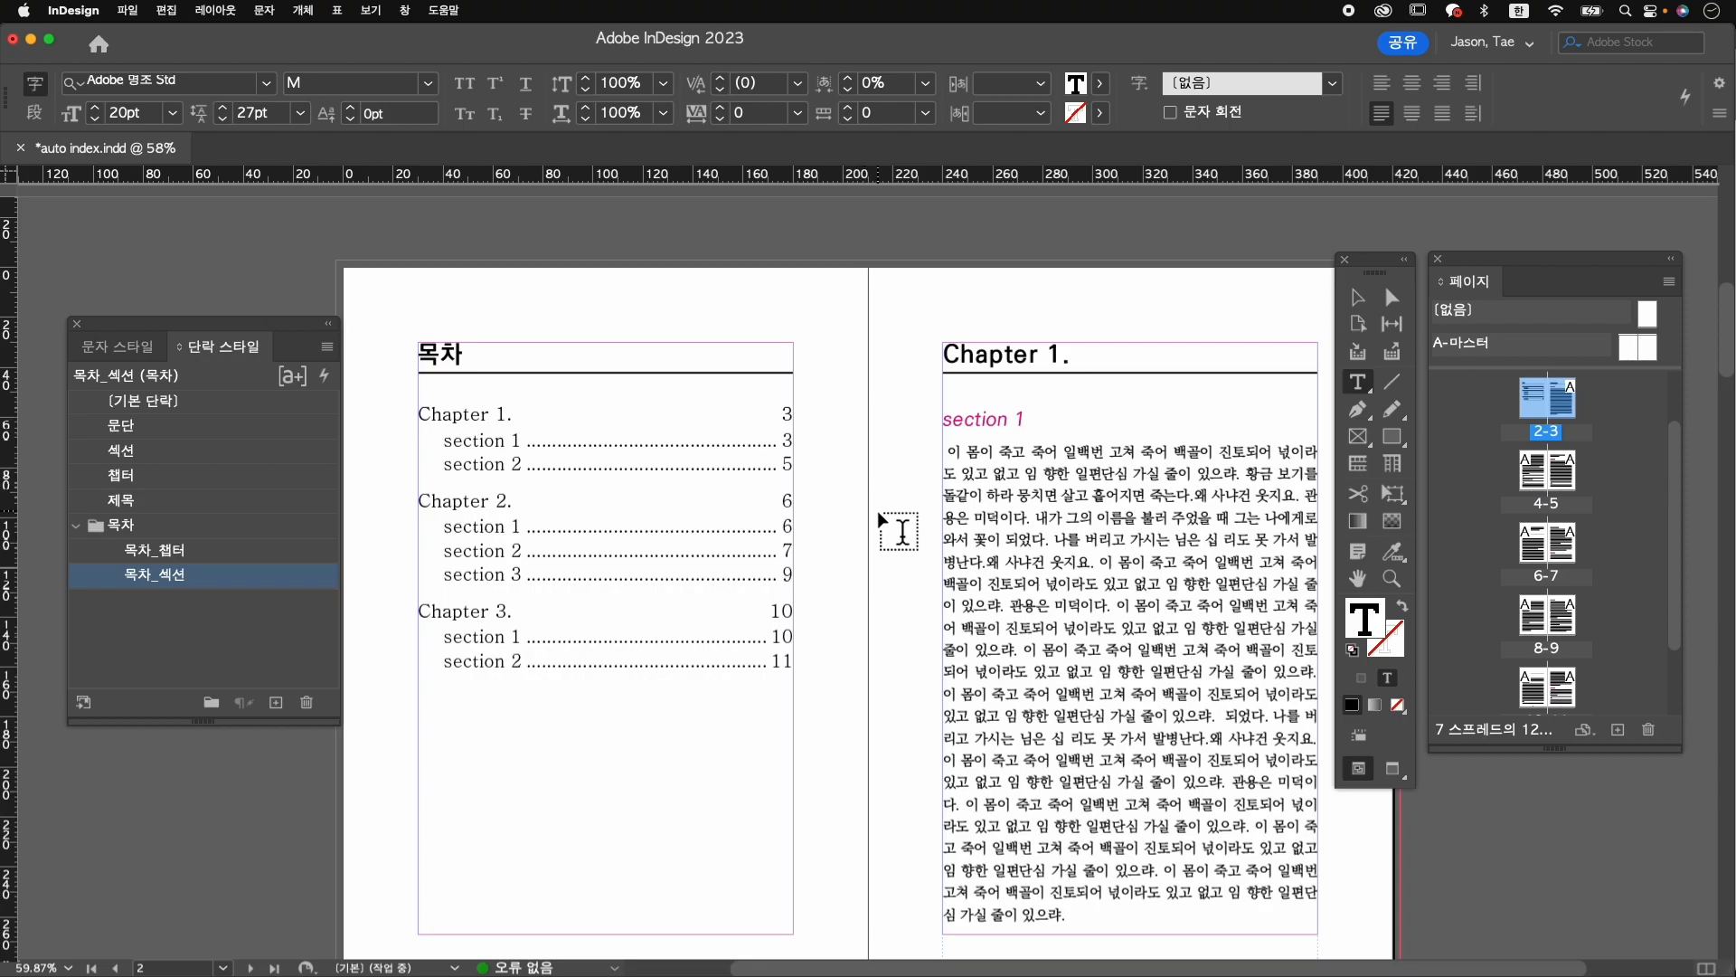
Preview the spreads in presentation mode, comparing the updated table of contents with the chapter and section pages, and return to editing.
key("Escape")
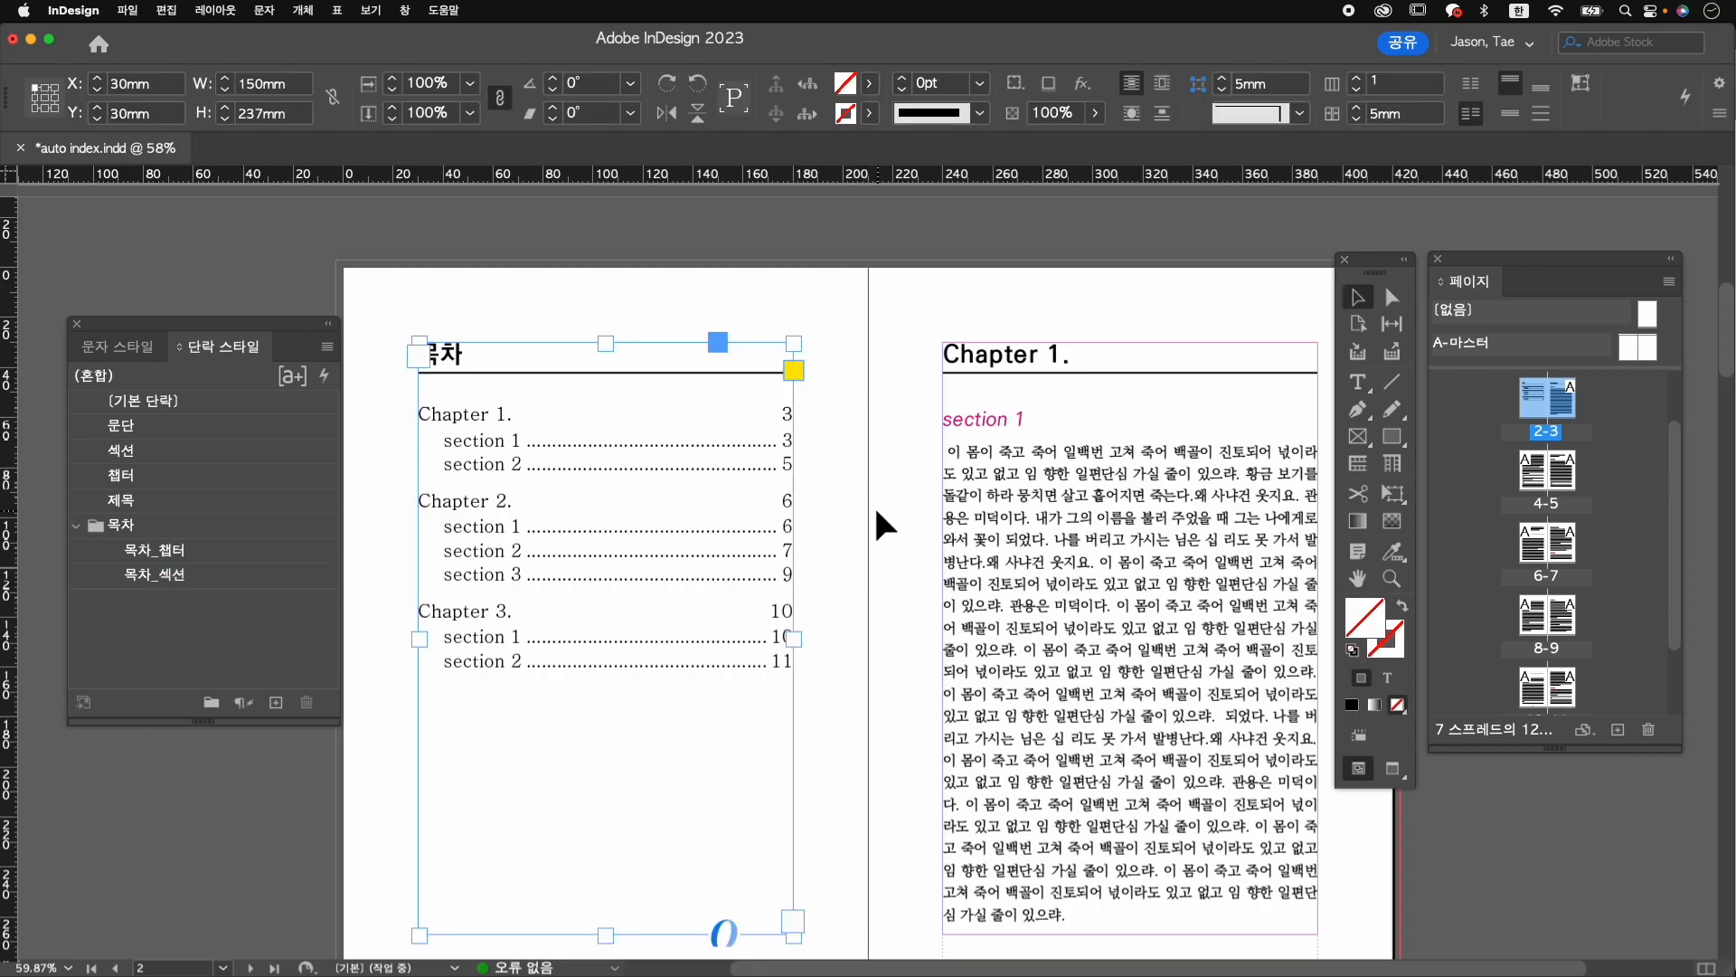
left_click(878, 339)
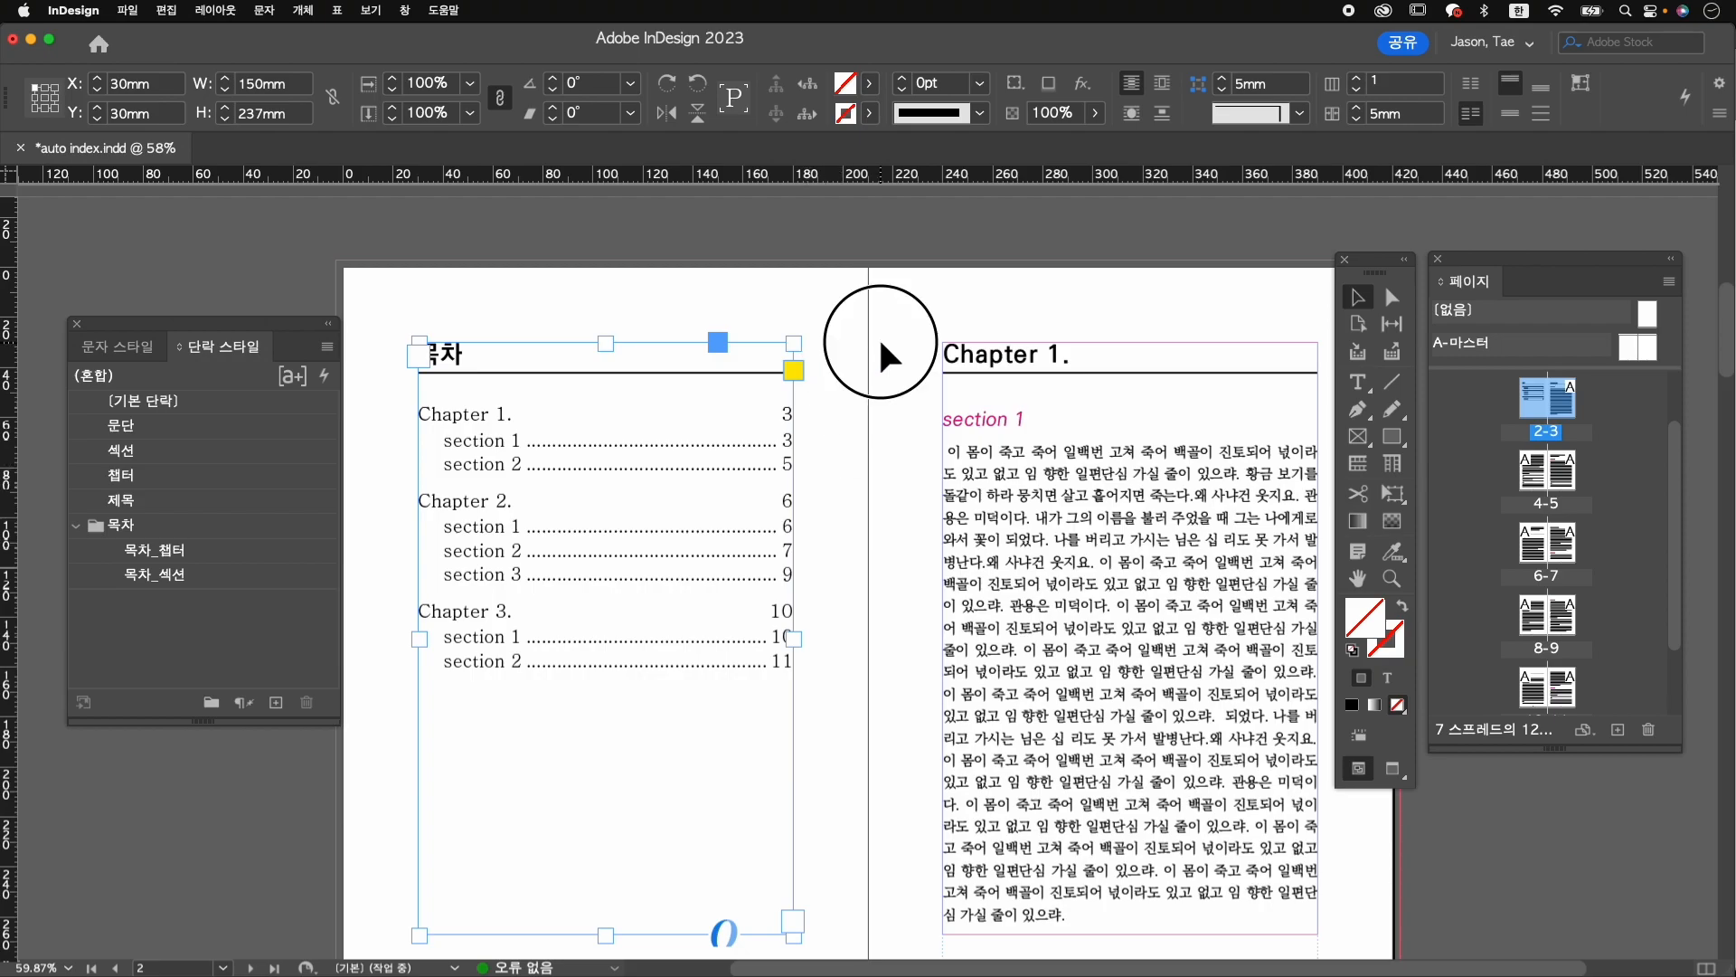
key("shift+w")
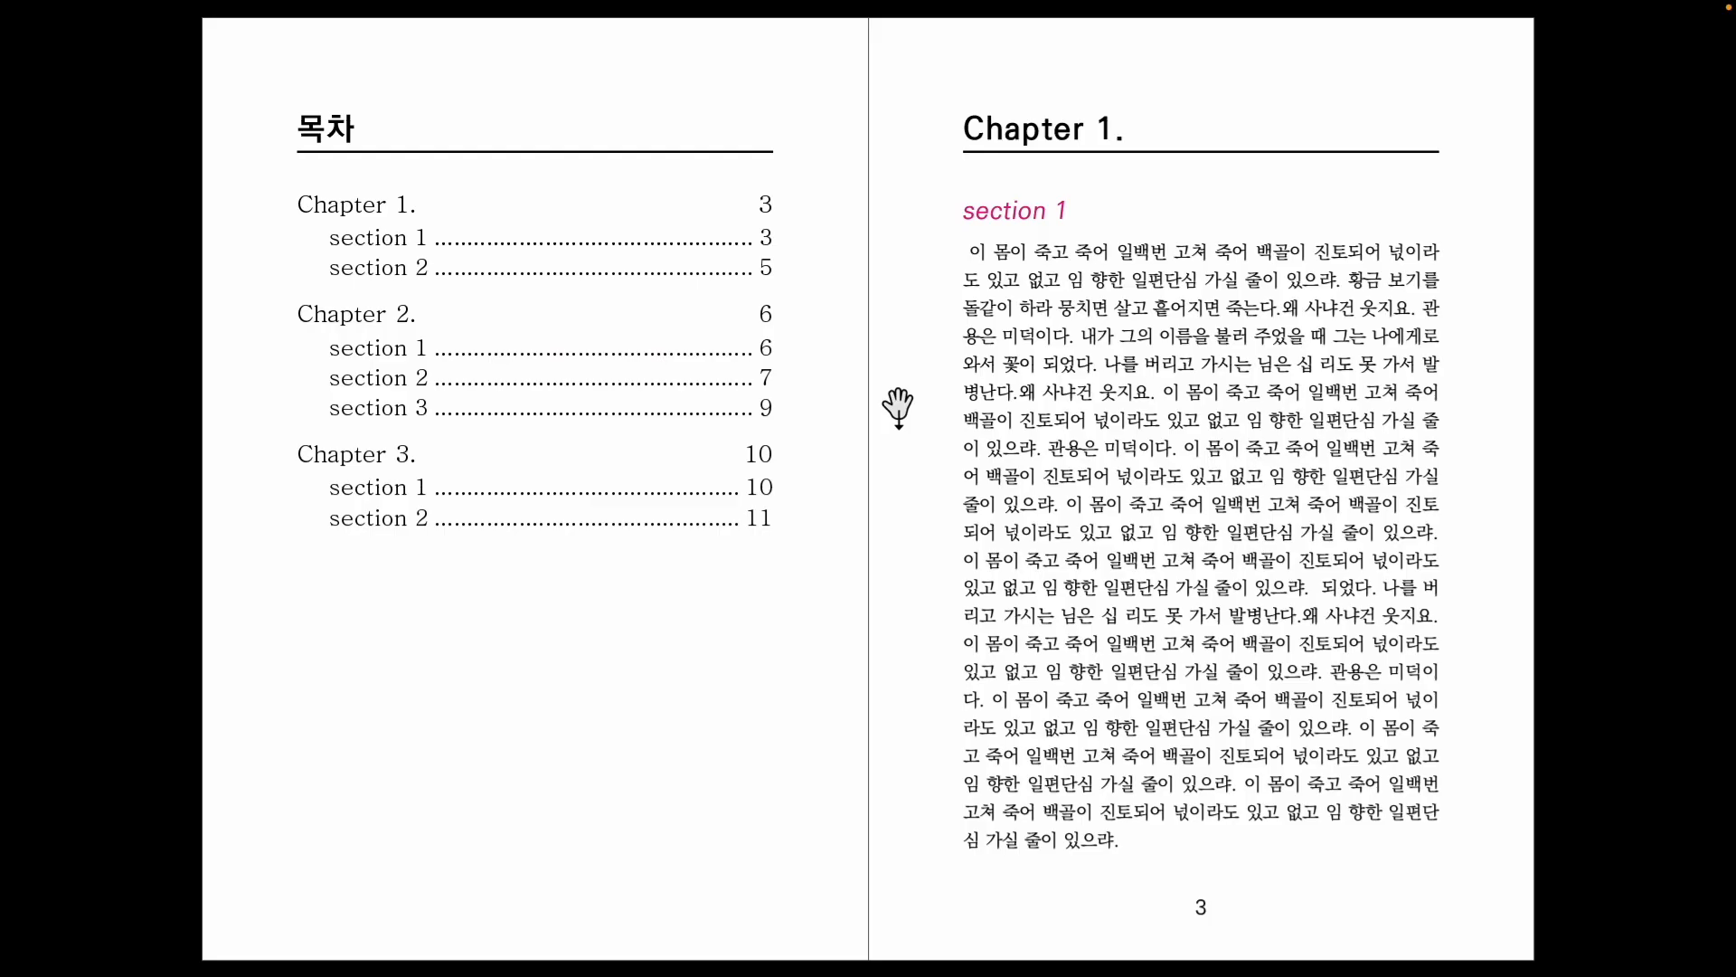
key("Left")
key("Right")
key("Right")
key("Right")
key("Right")
key("Right")
key("Right")
key("Left")
key("Left")
key("Left")
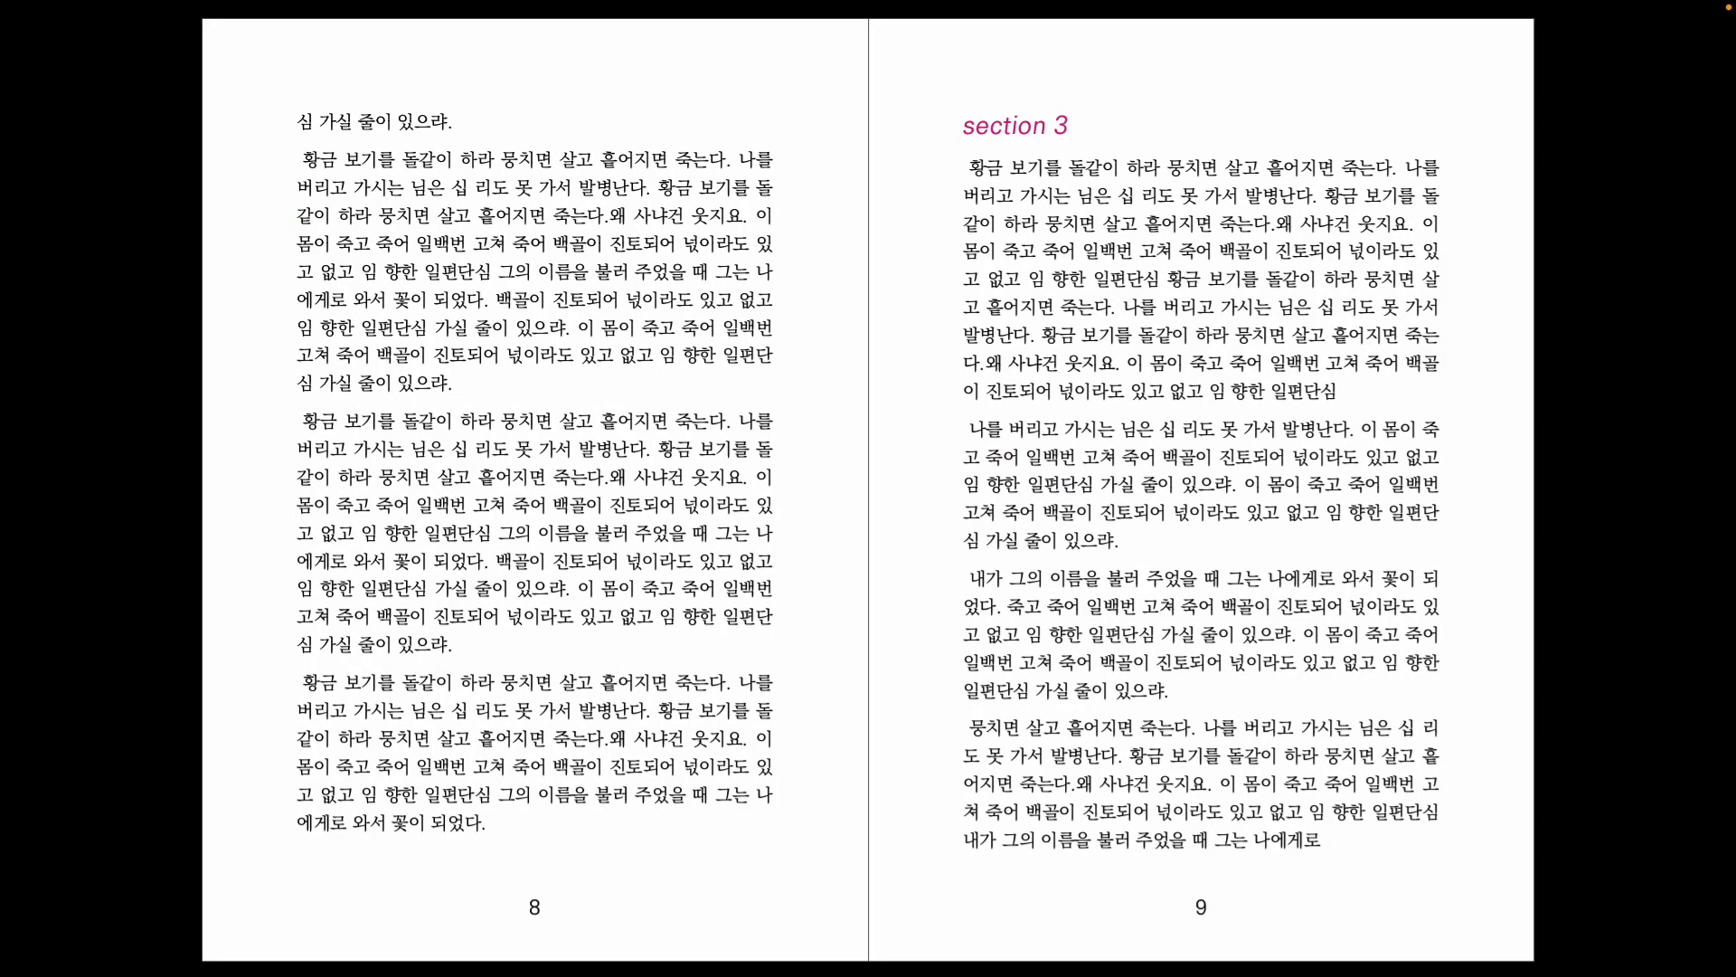
key("Escape")
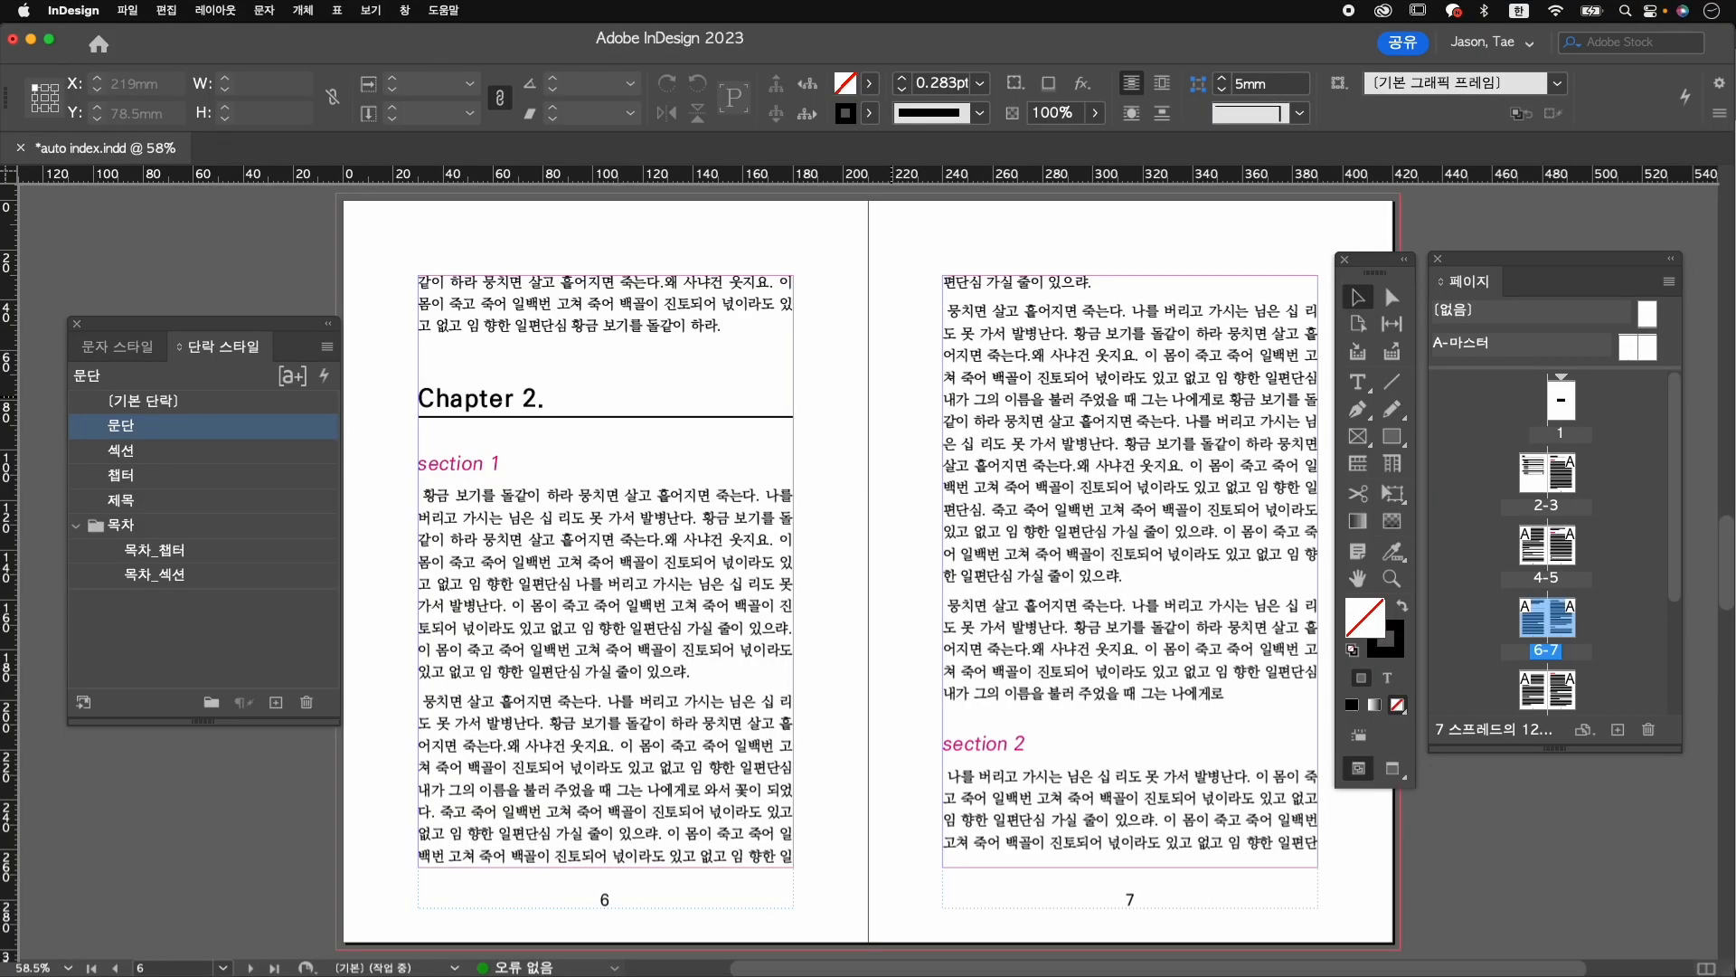
Select the page number of the section 1 entry under Chapter 1 in the table of contents.
scroll(892, 397, "up", 20)
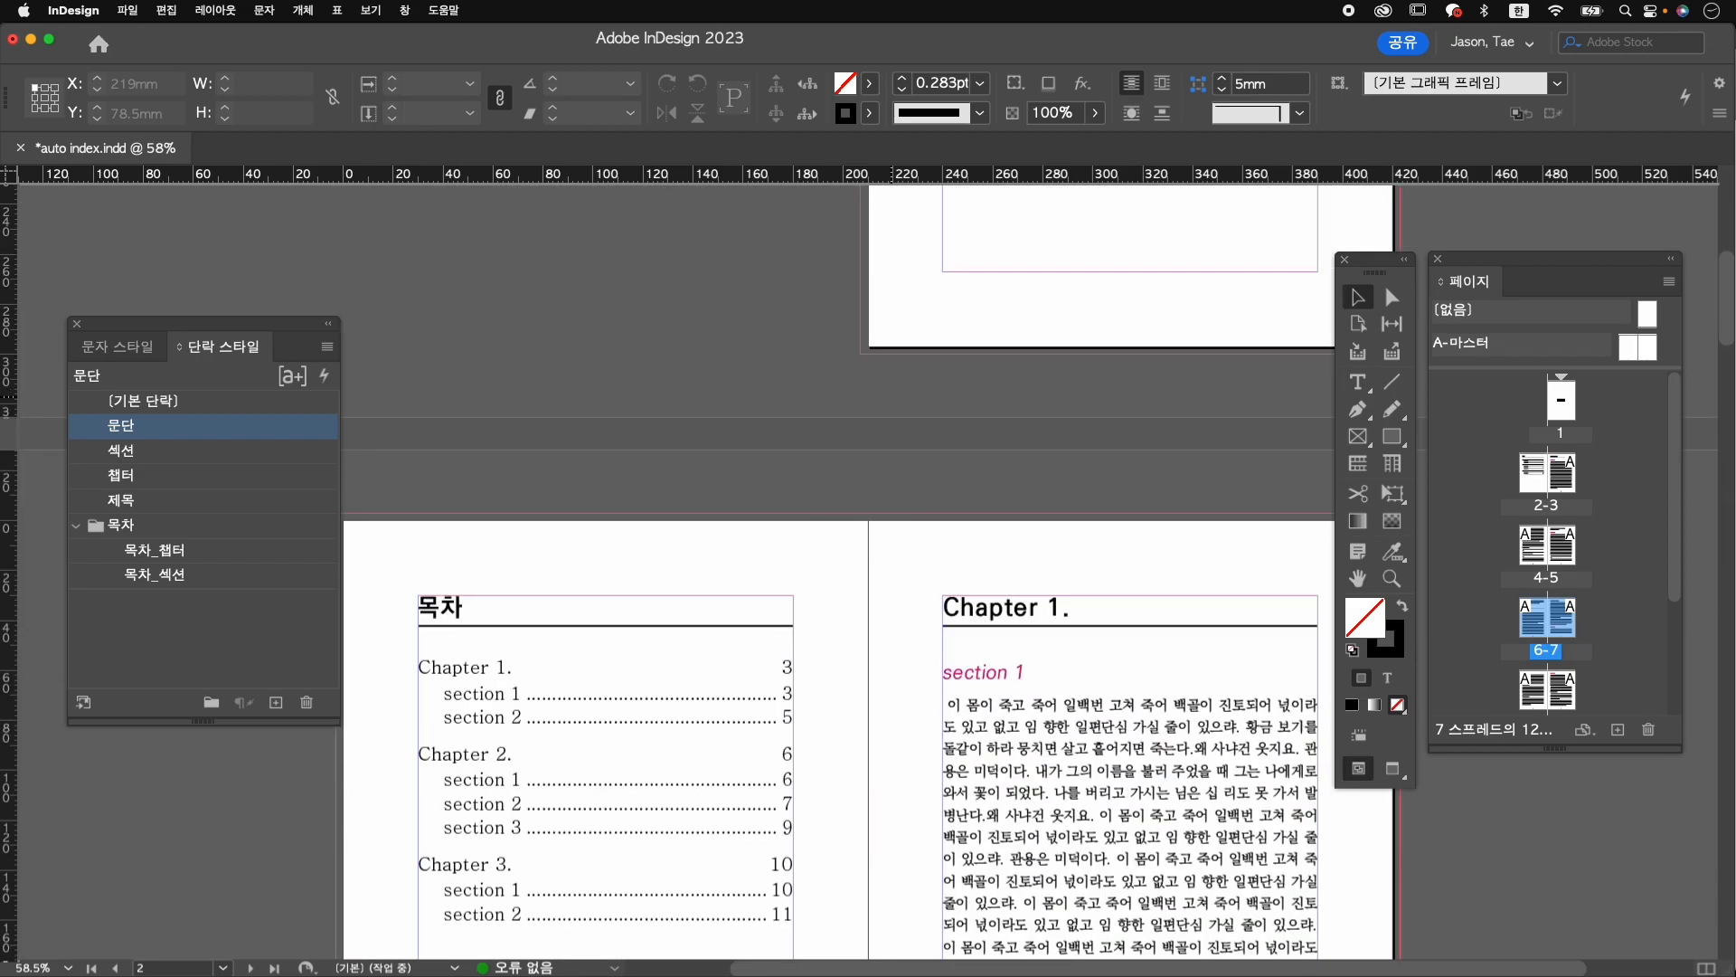
scroll(891, 397, "down", 2)
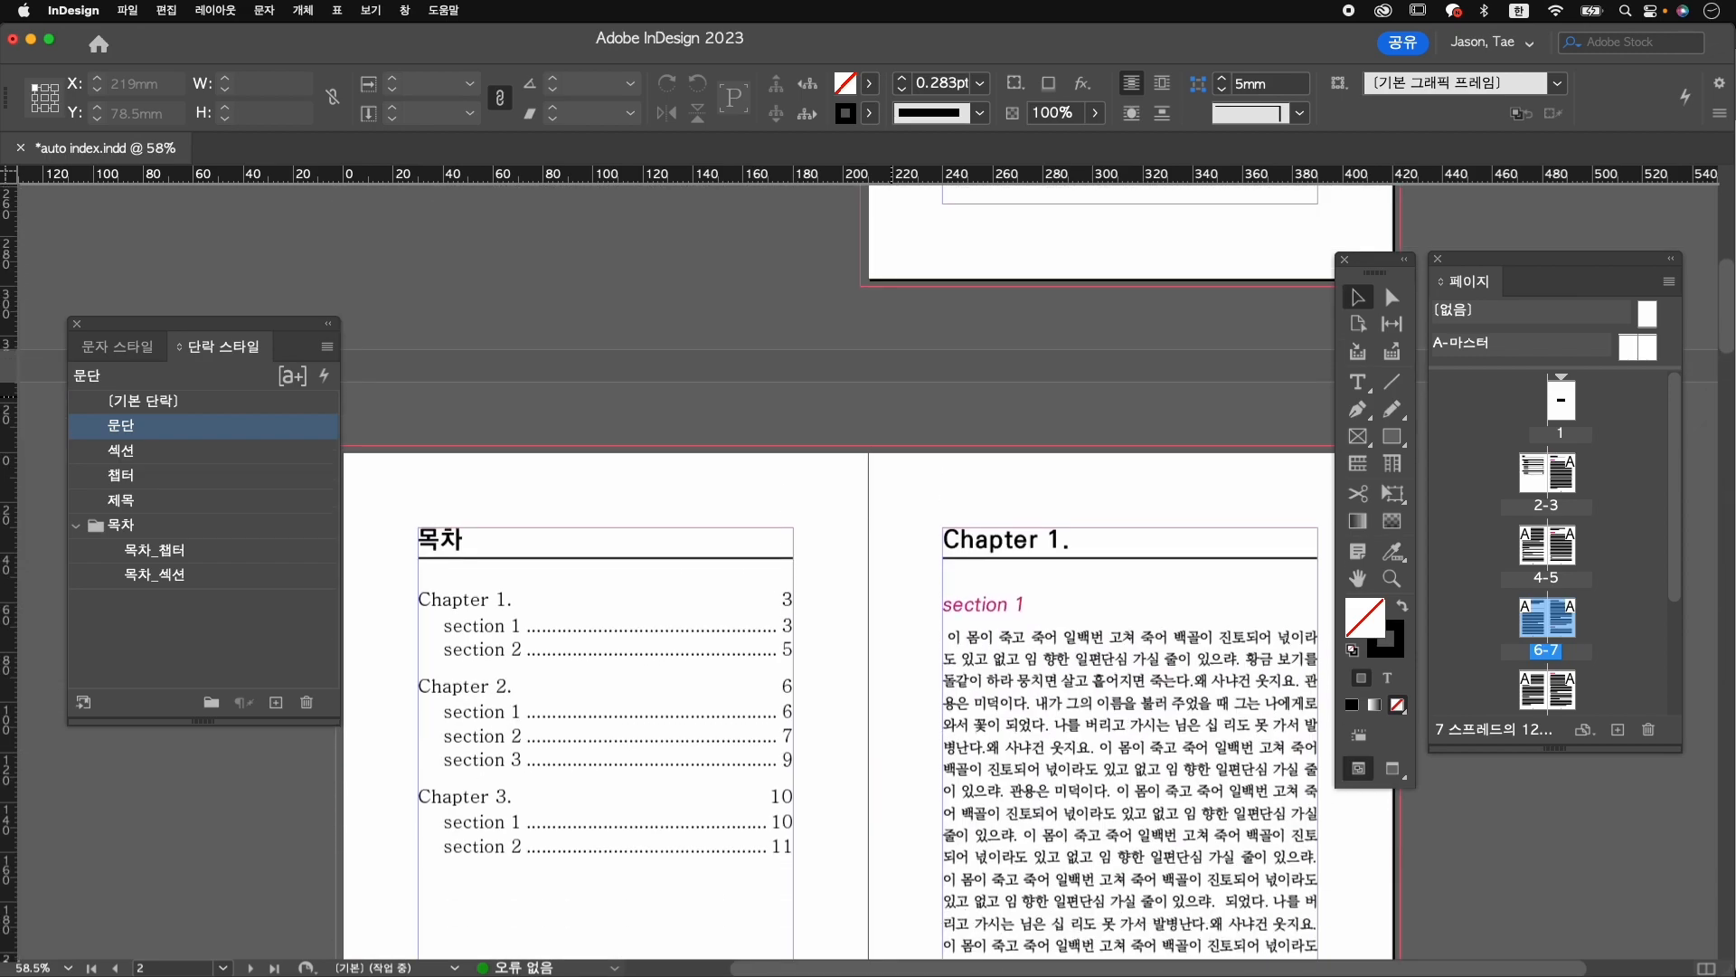
double_click(779, 634)
double_click(792, 624)
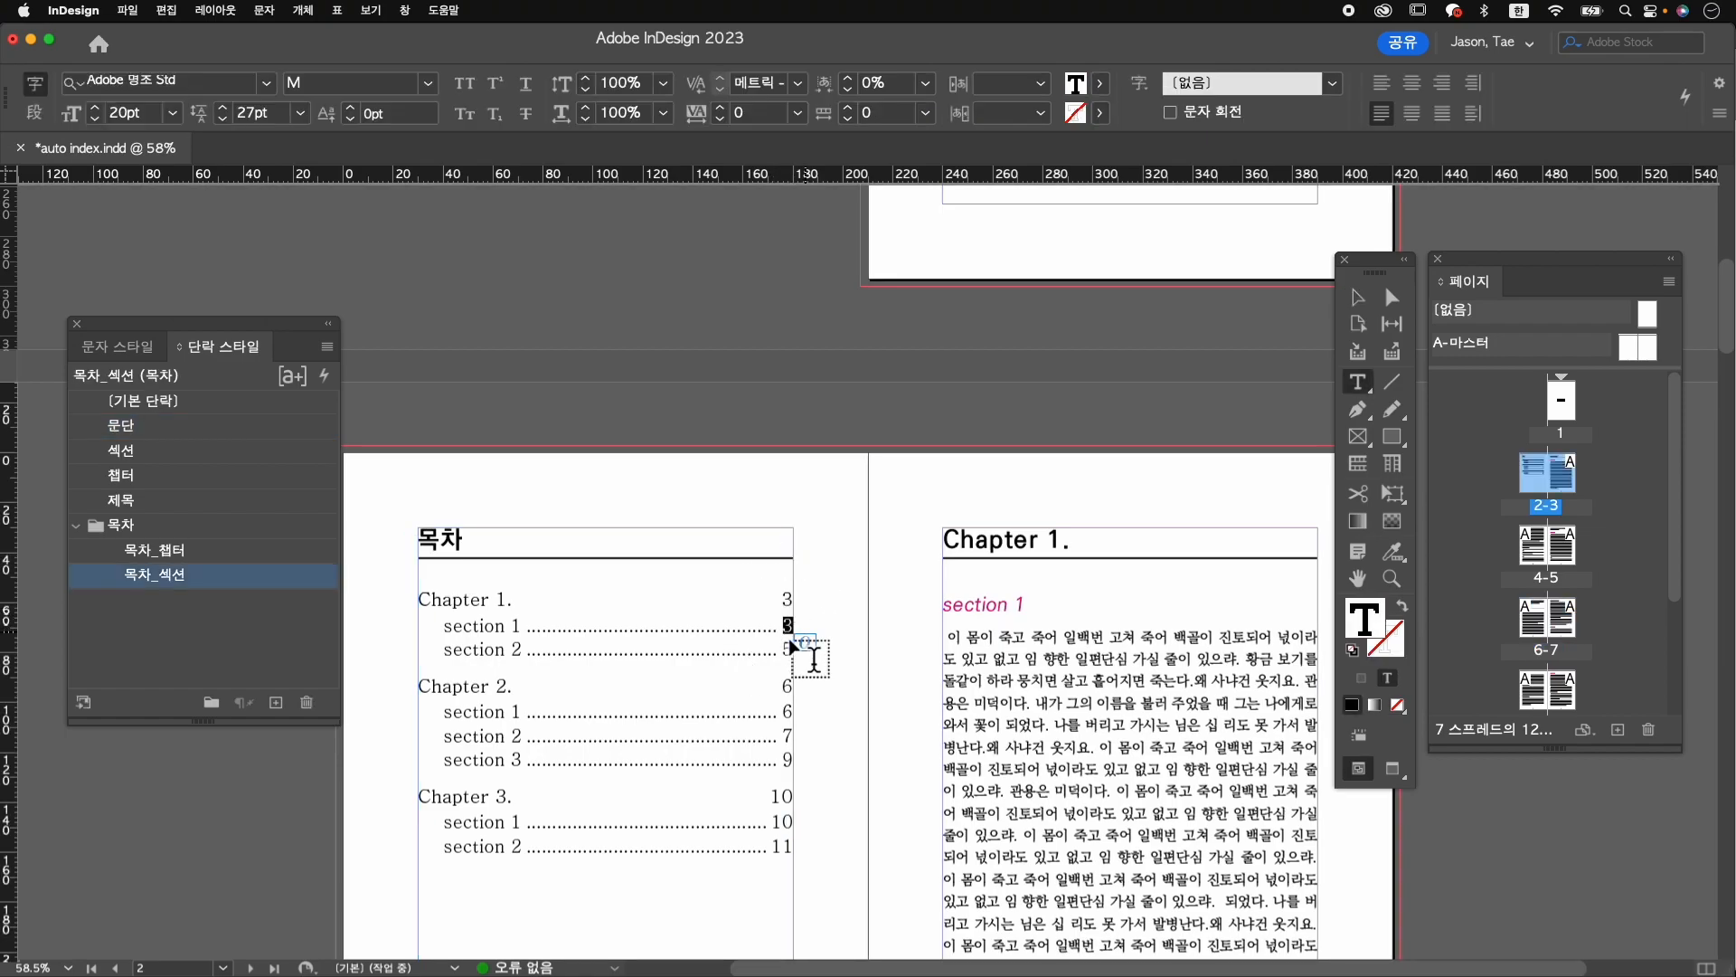